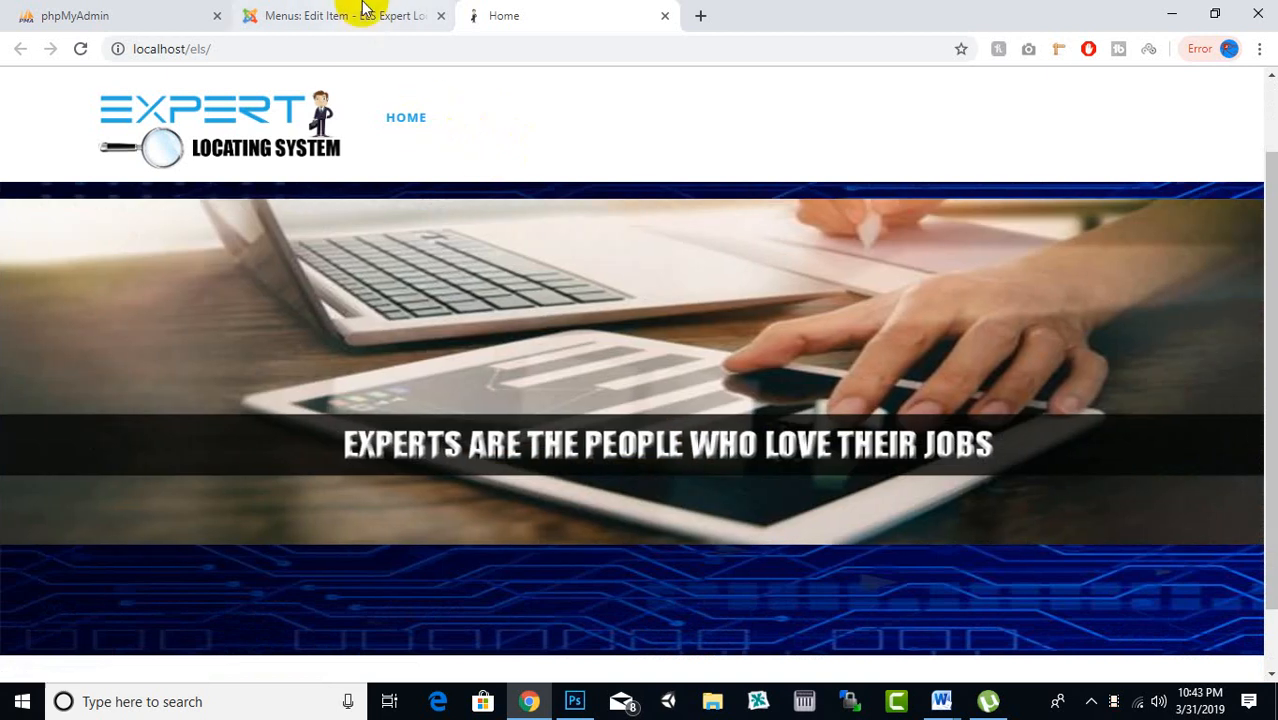
# Back in the admin tab, close the Home menu item editor to reach Main Menu items
pyautogui.click(362, 15)
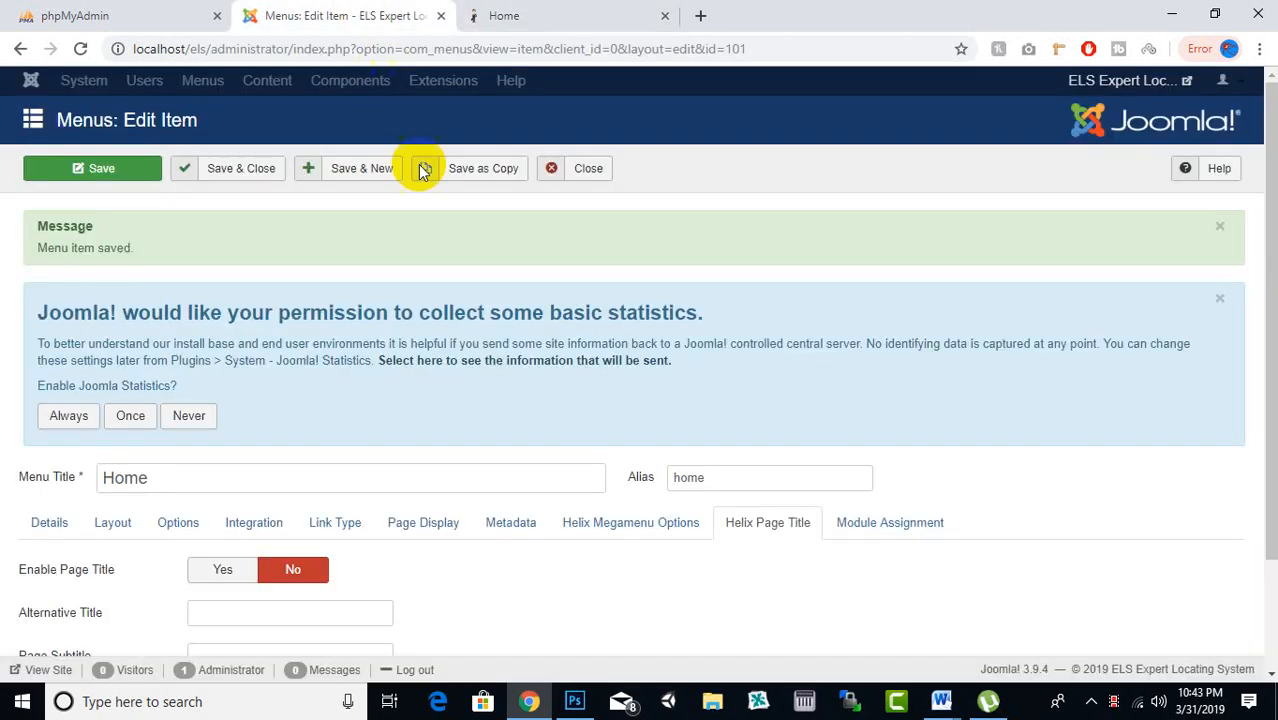
pyautogui.click(583, 168)
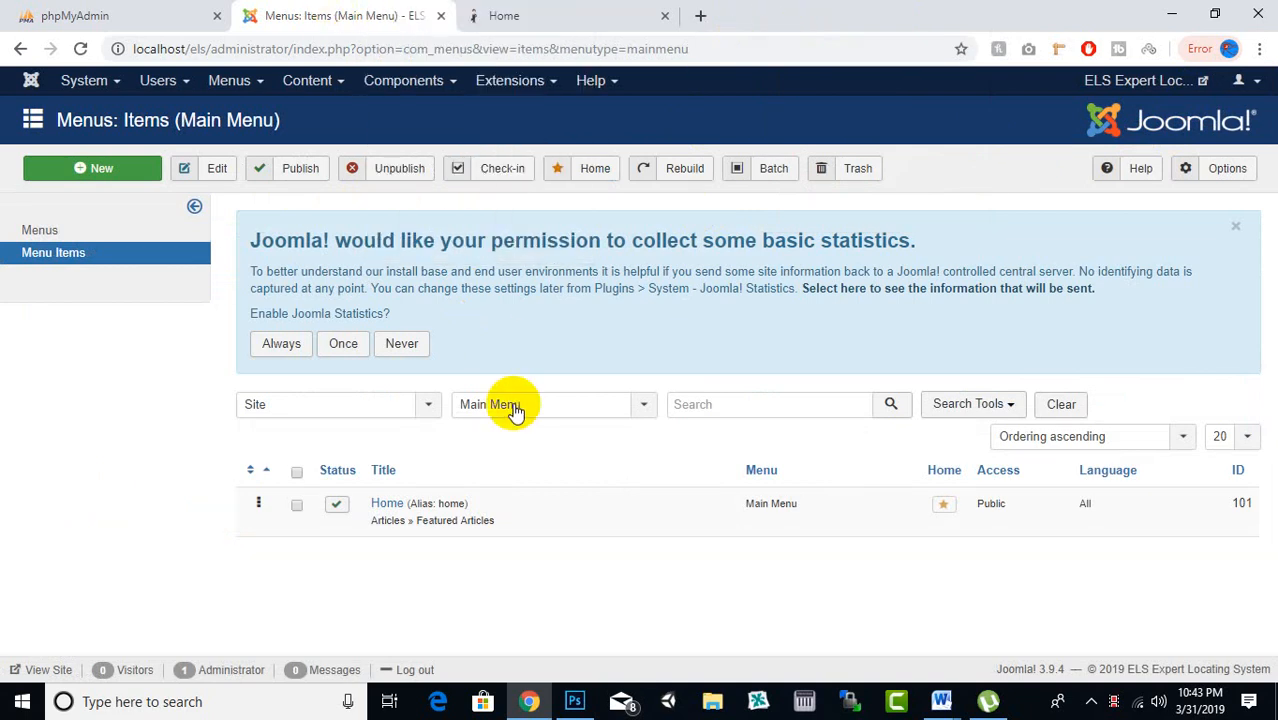
# Start a new Main Menu item of type Fabrik List titled Explore Experts
pyautogui.click(138, 170)
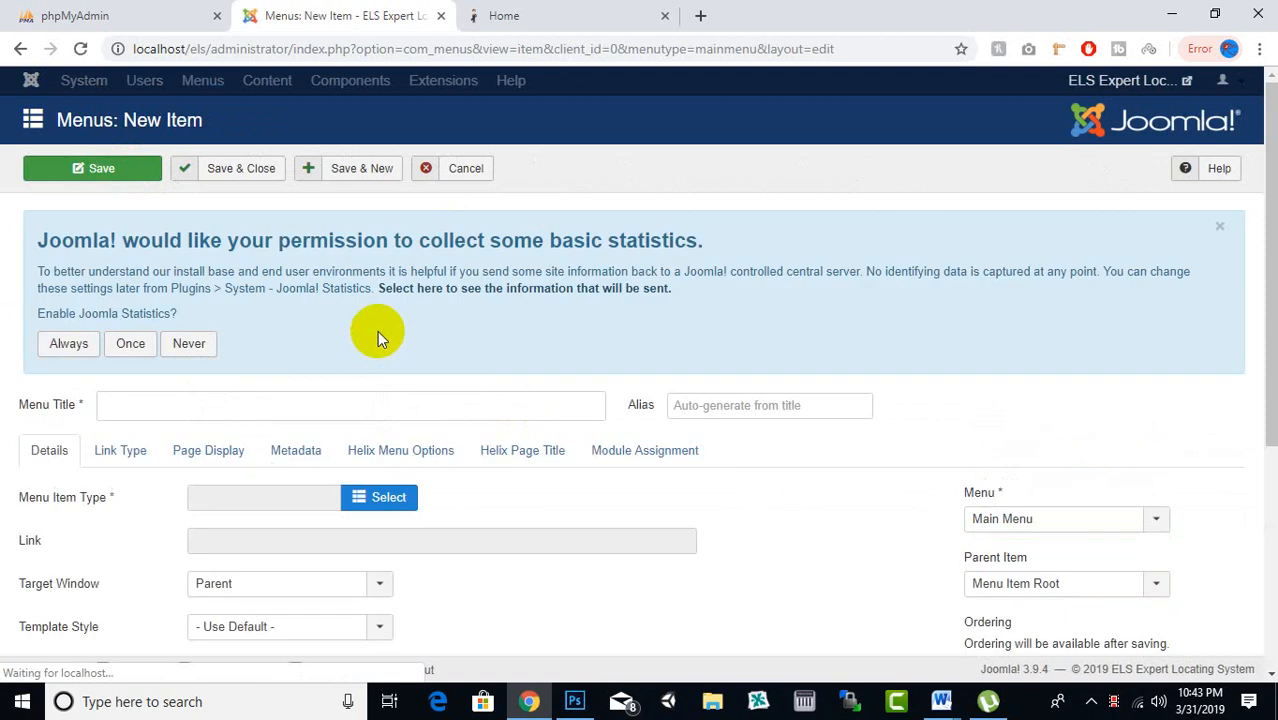
pyautogui.click(374, 499)
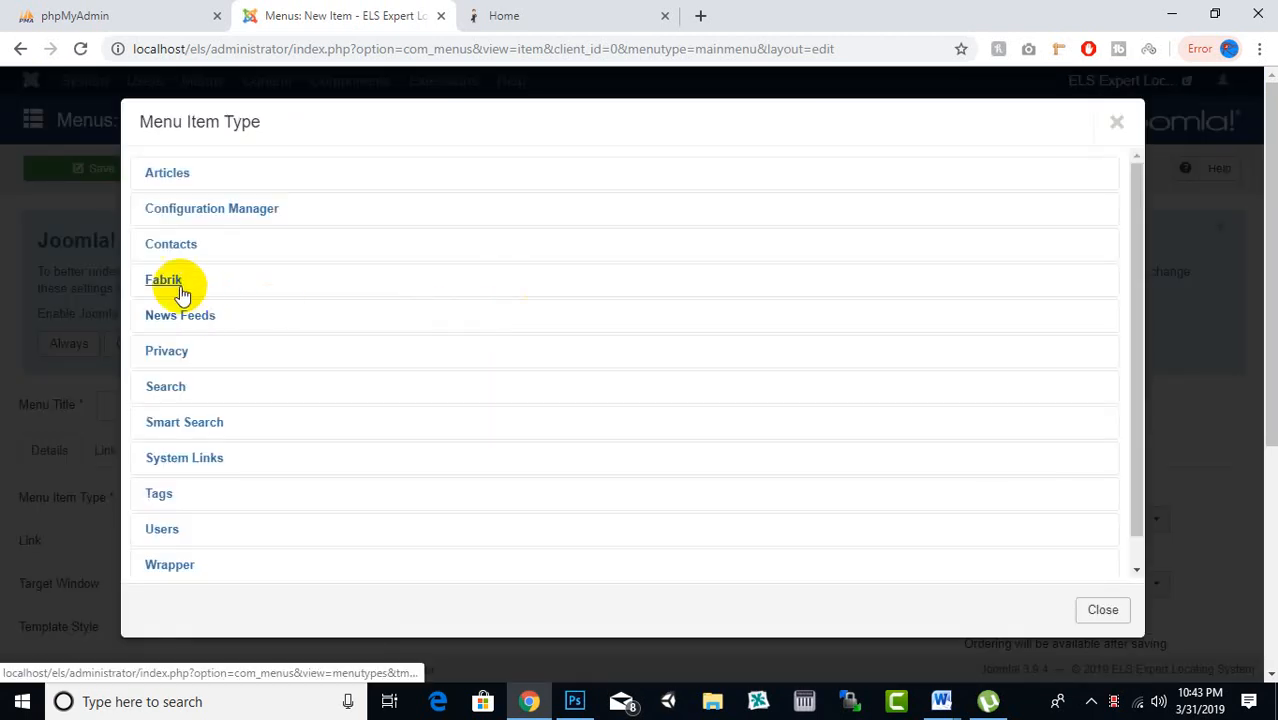
pyautogui.click(178, 286)
pyautogui.scroll(-2, 200, 277)
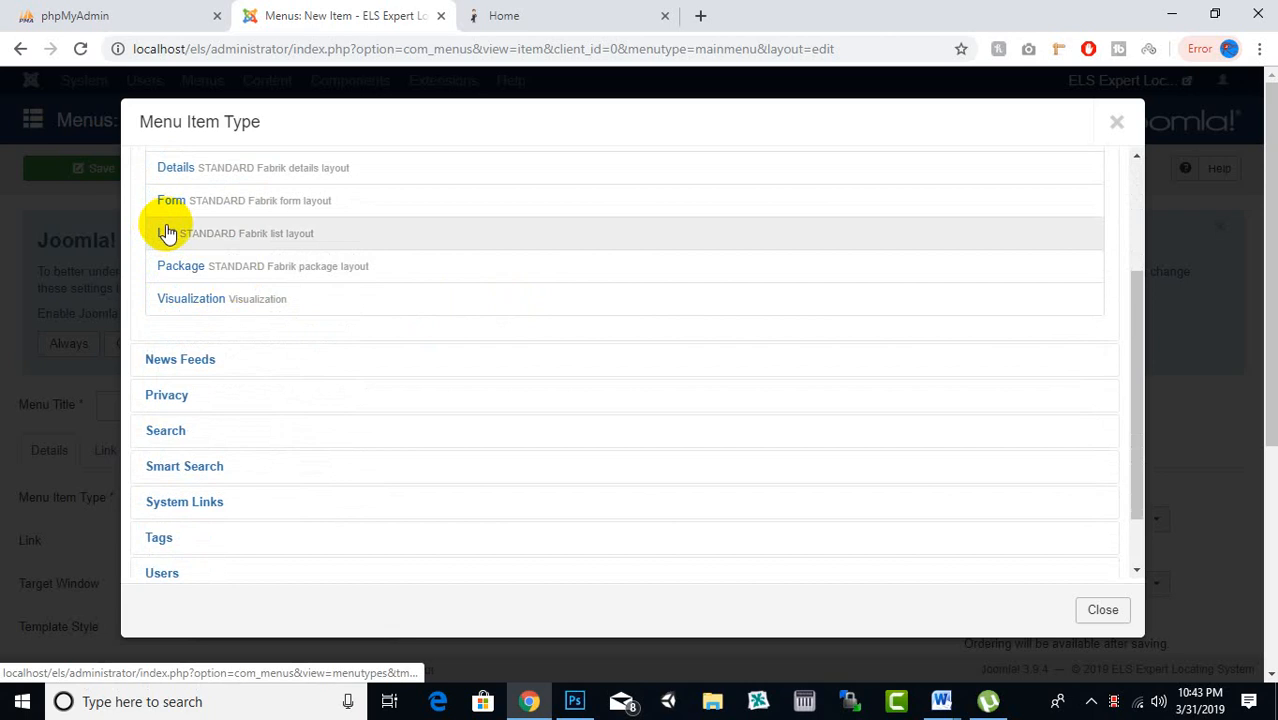
pyautogui.click(167, 233)
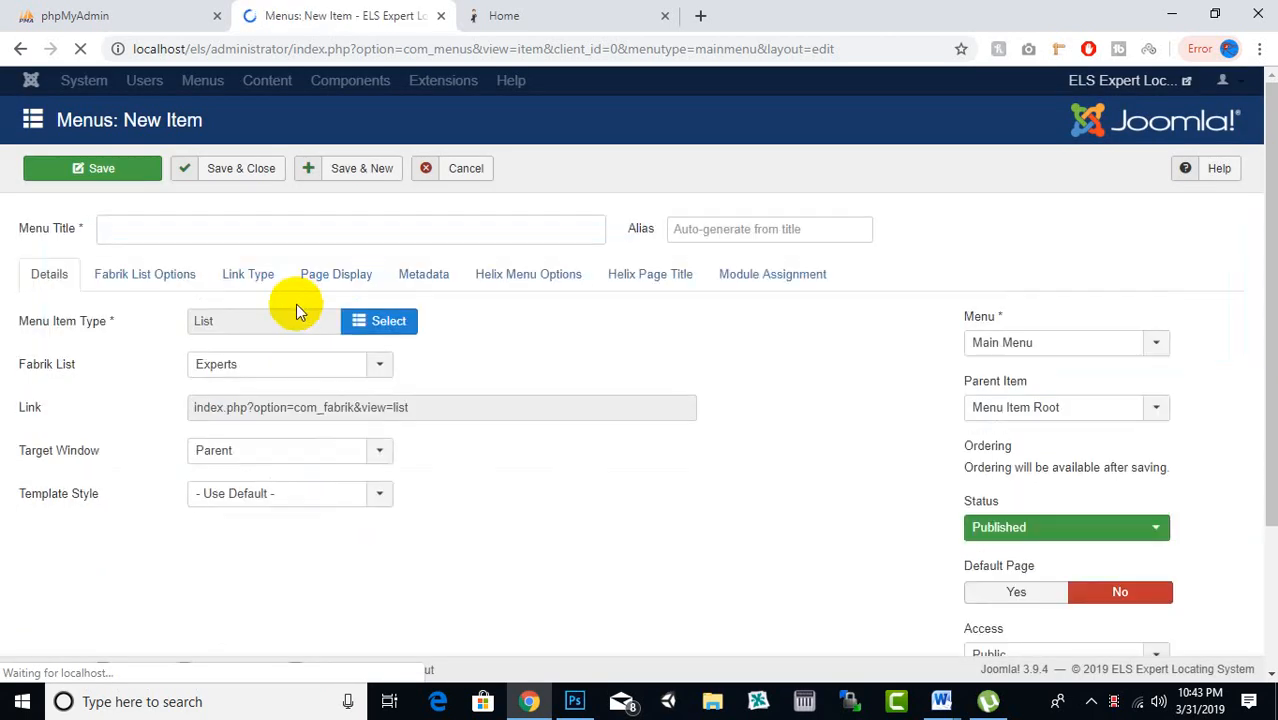
pyautogui.click(259, 414)
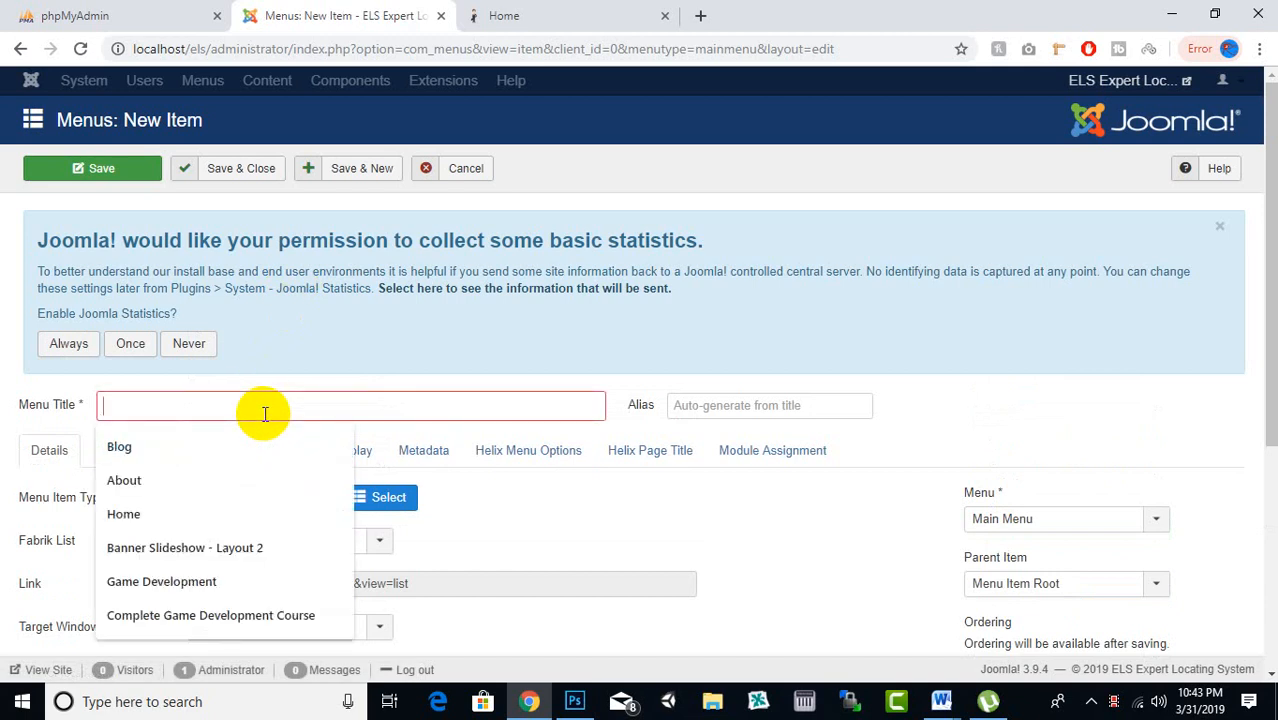
pyautogui.write('Explore Experts')
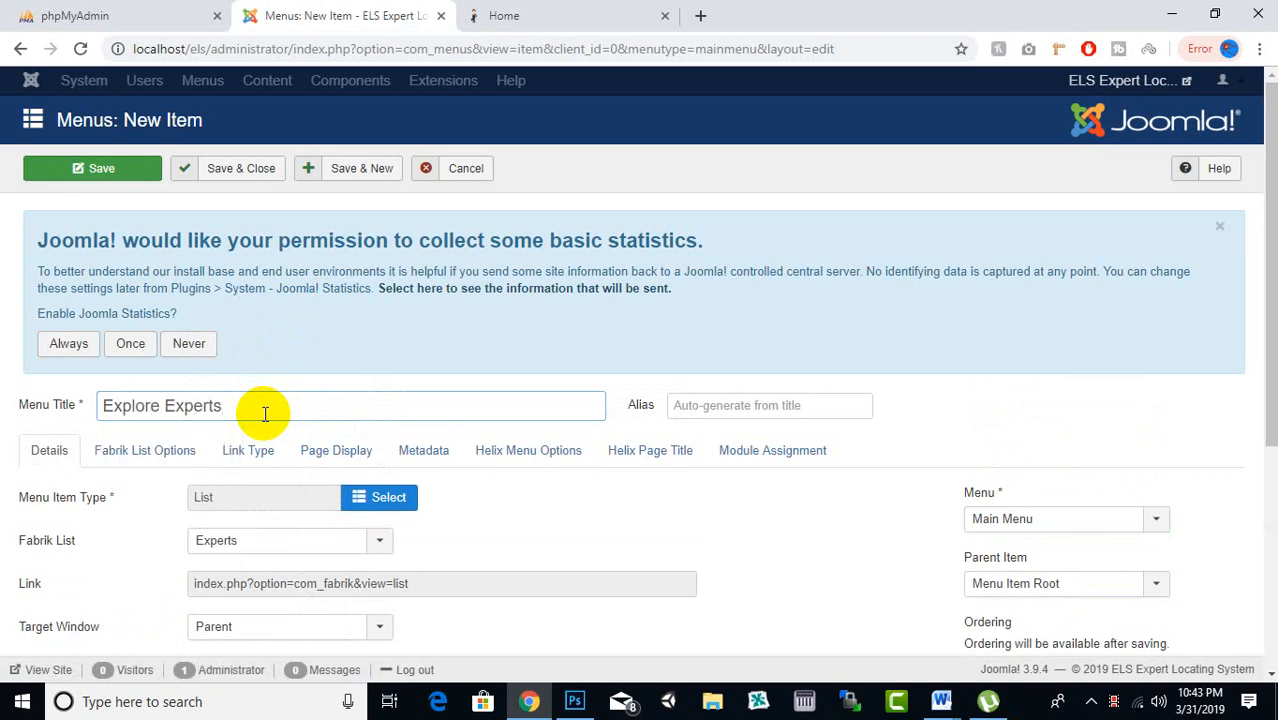
# Link the item to the Experts Fabrik list and save it with Save & New
pyautogui.scroll(-3, 262, 394)
pyautogui.scroll(1, 255, 363)
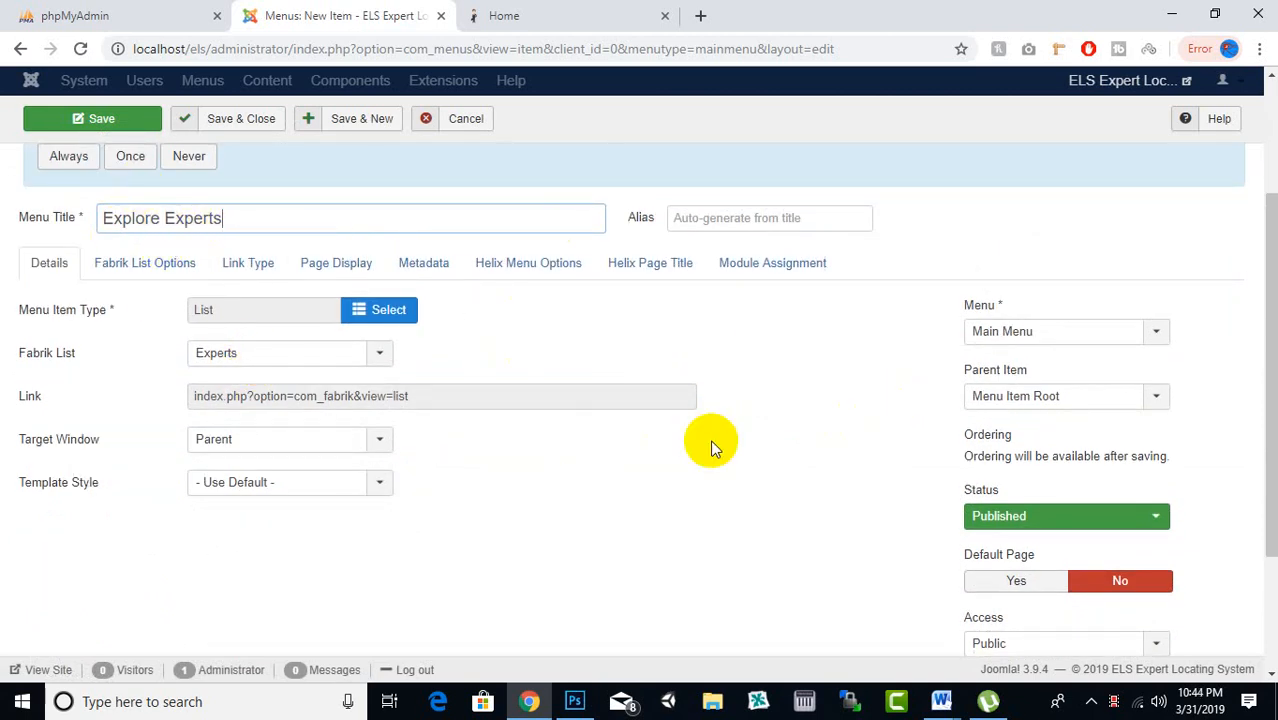
pyautogui.moveTo(29, 362)
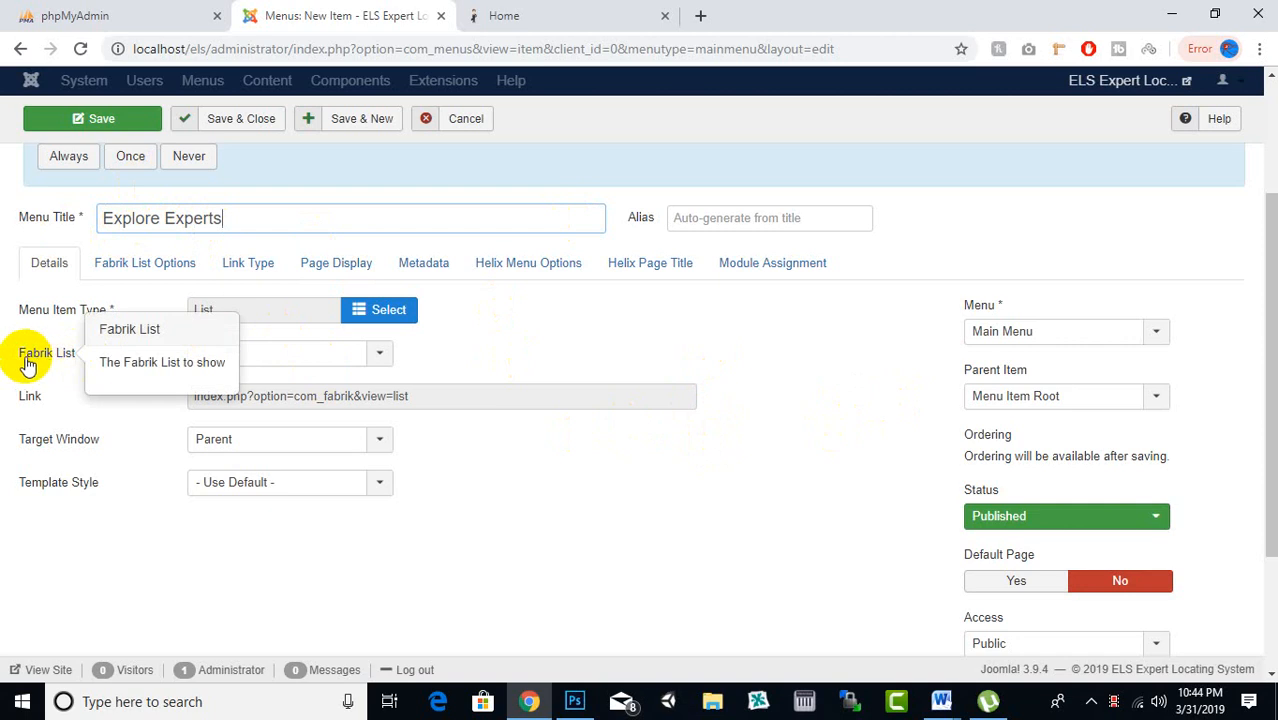
pyautogui.click(264, 362)
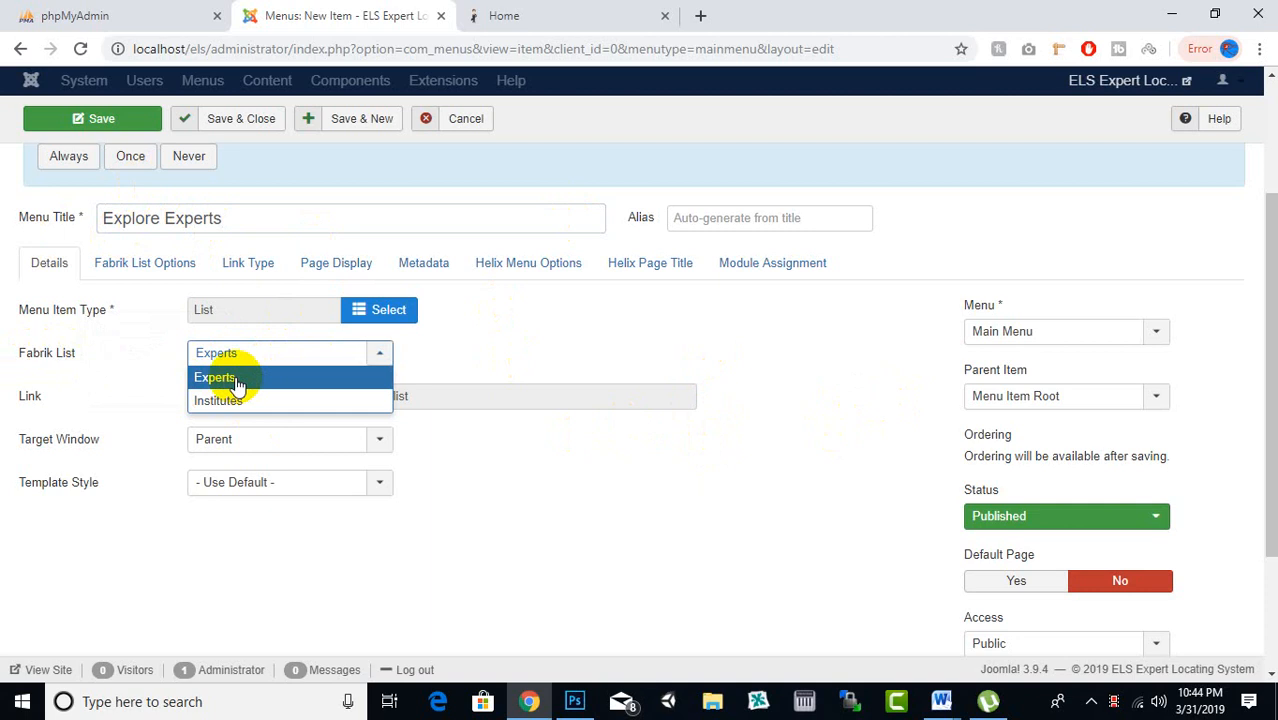
pyautogui.click(237, 380)
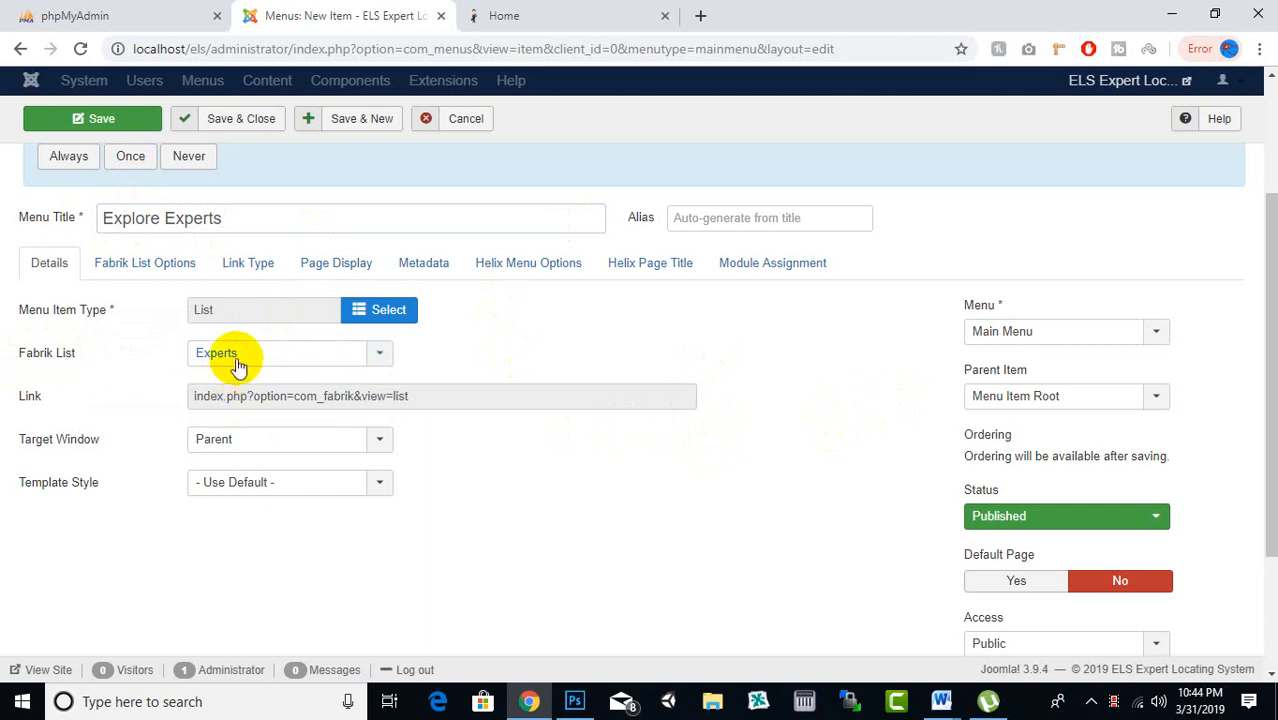
pyautogui.scroll(-2, 981, 450)
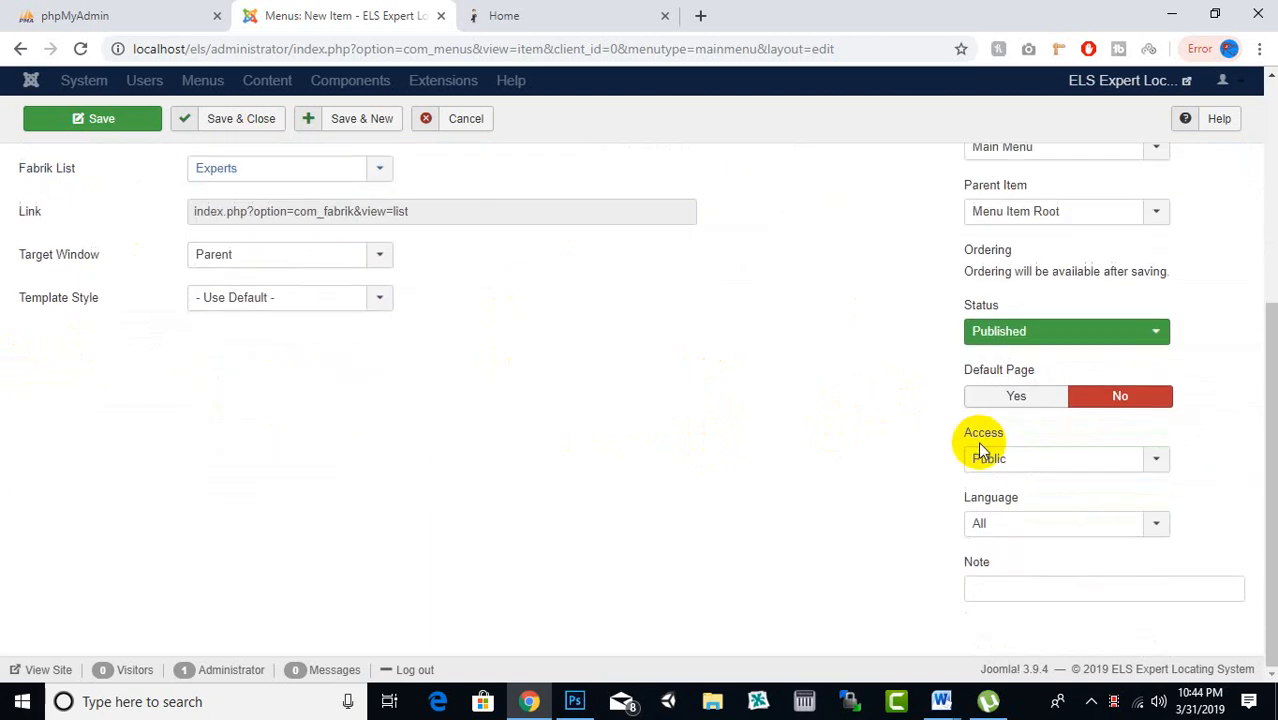
pyautogui.scroll(4, 981, 450)
pyautogui.click(374, 170)
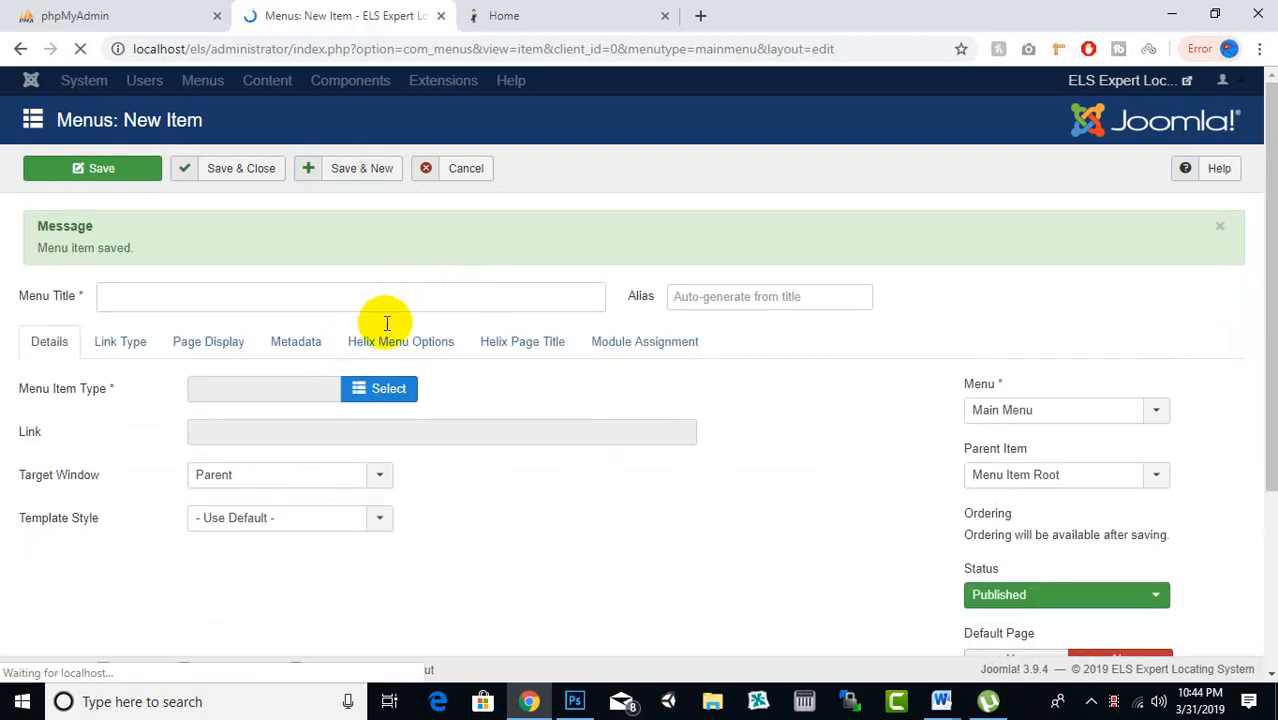
pyautogui.click(383, 304)
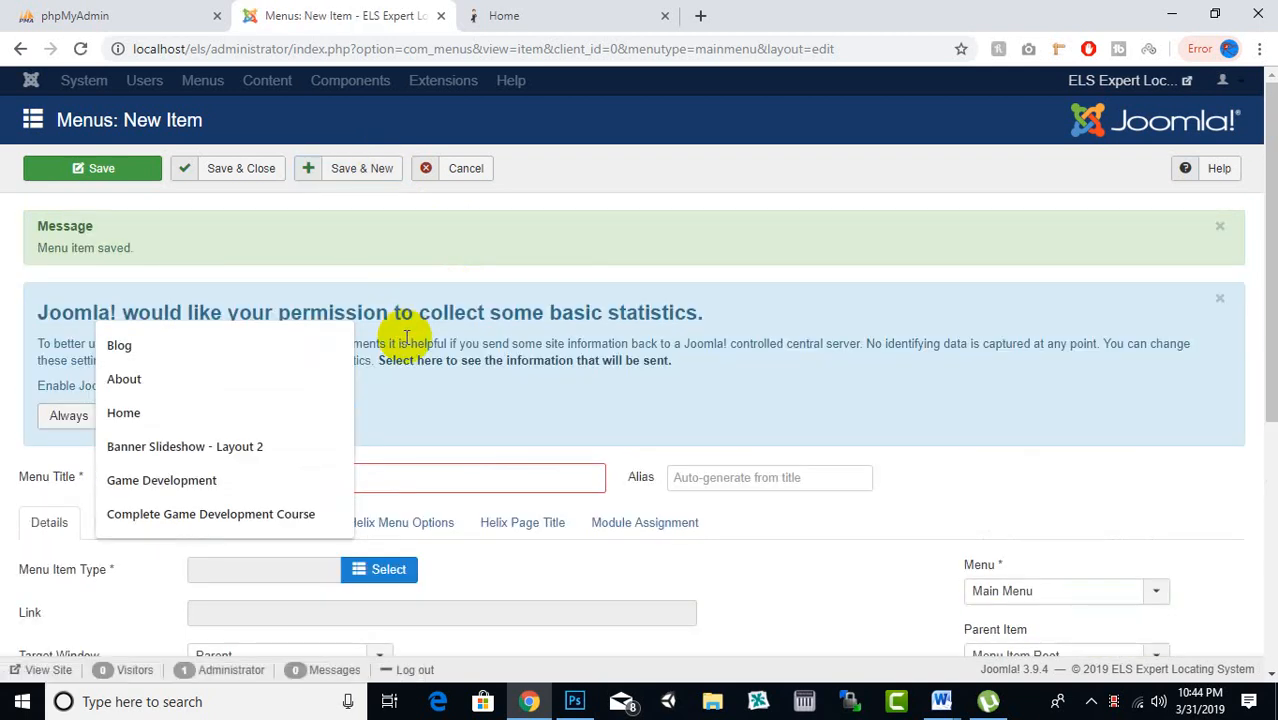
# Title the new menu item Institutes, correcting the typo and clearing the alias
pyautogui.click(430, 474)
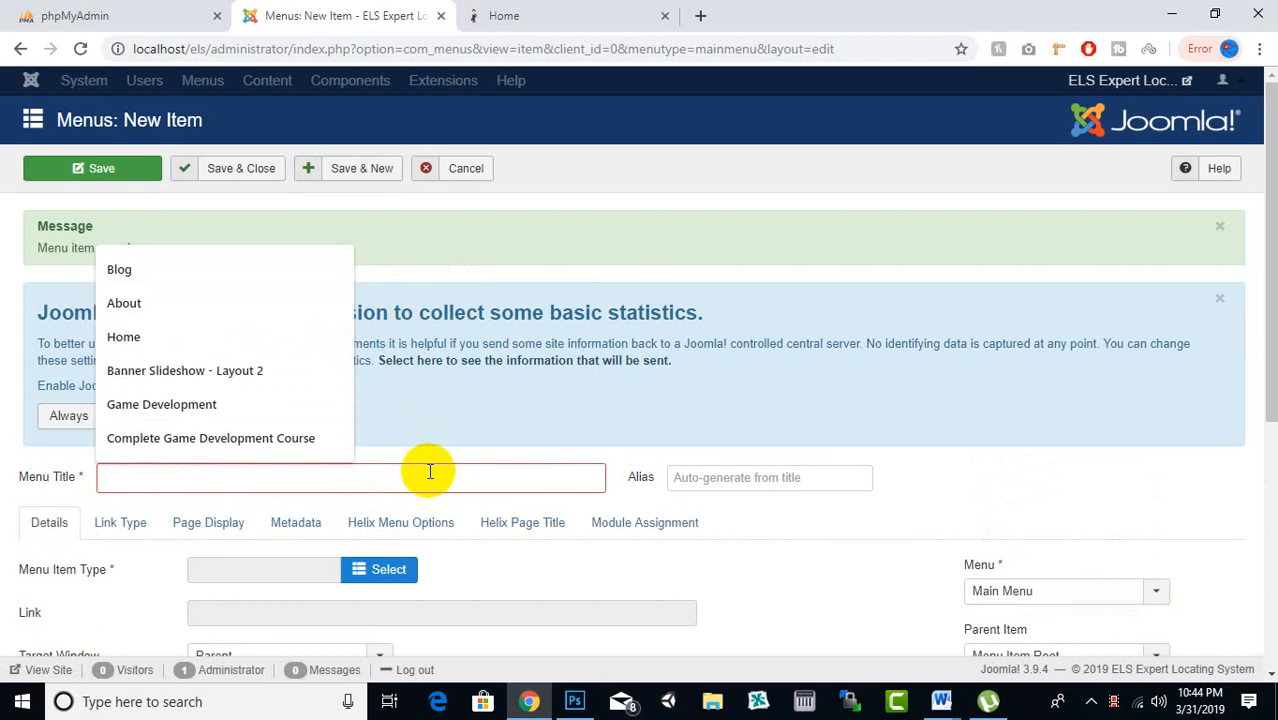
pyautogui.write('Ind')
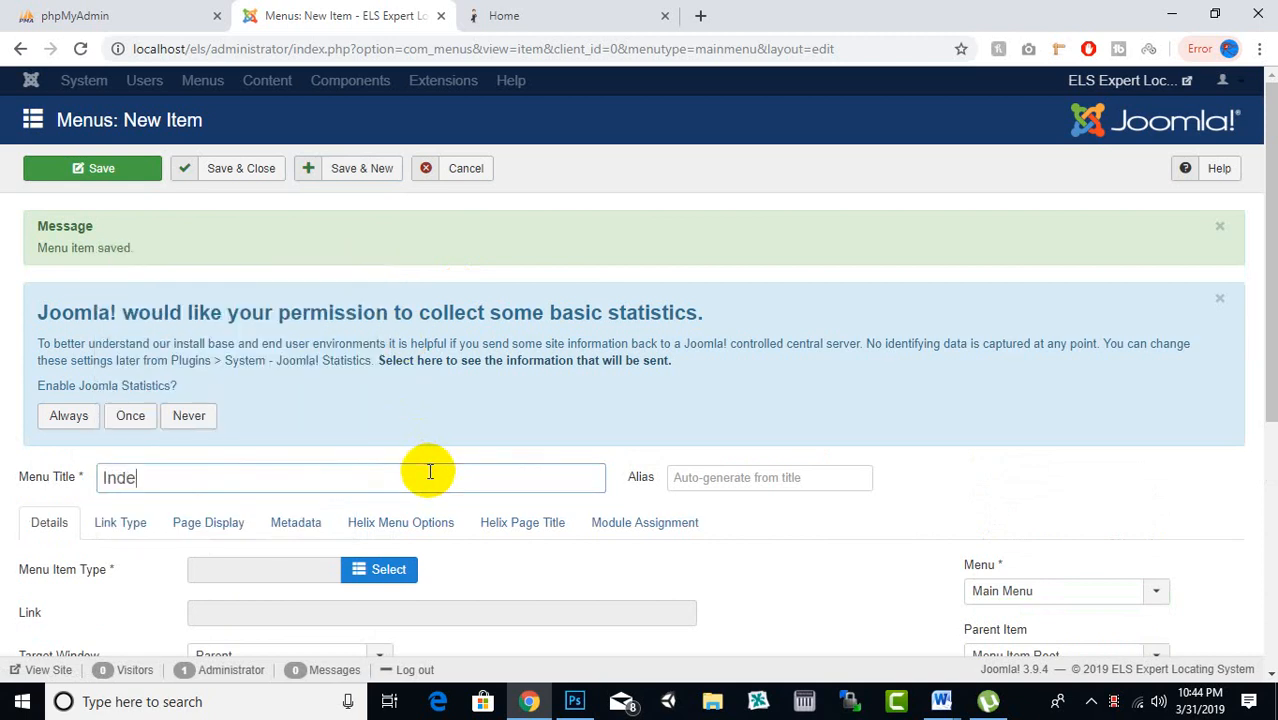
pyautogui.write('e')
pyautogui.press('BackSpace')
pyautogui.press('BackSpace')
pyautogui.write('stiin')
pyautogui.press('BackSpace')
pyautogui.press('BackSpace')
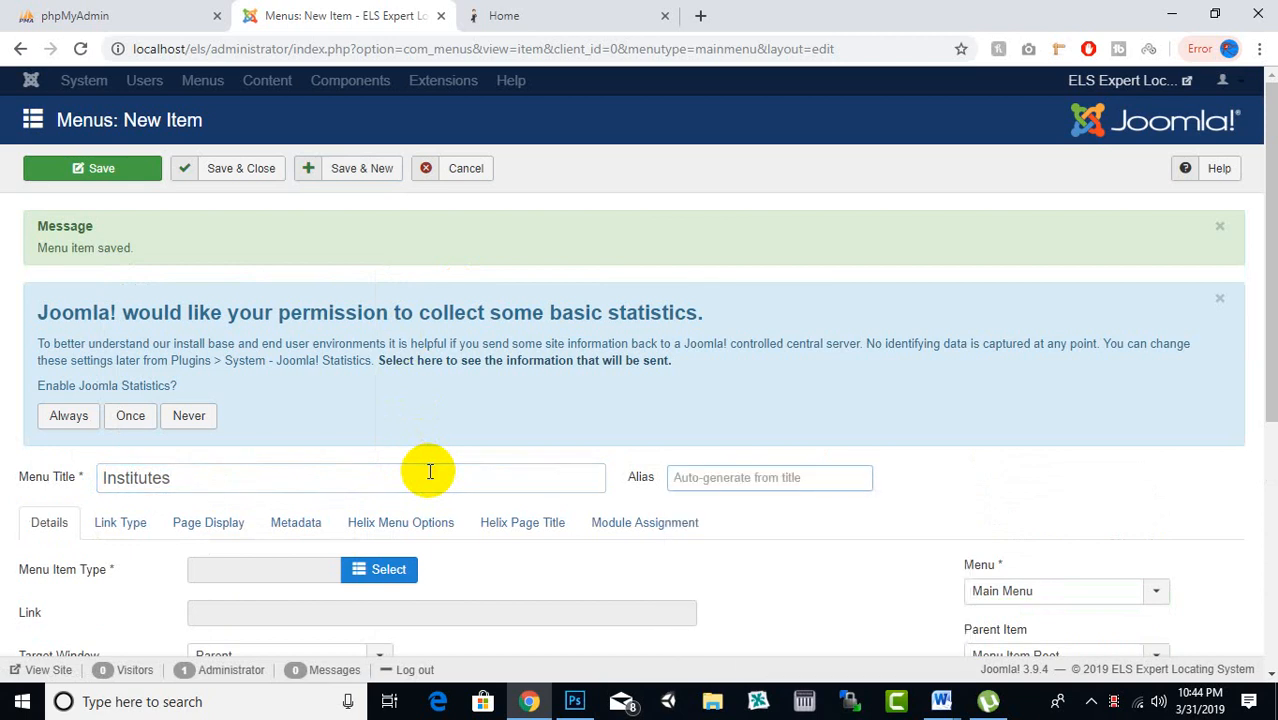
# Make it a Fabrik List view showing the Institutes list and Save & Close
pyautogui.click(375, 569)
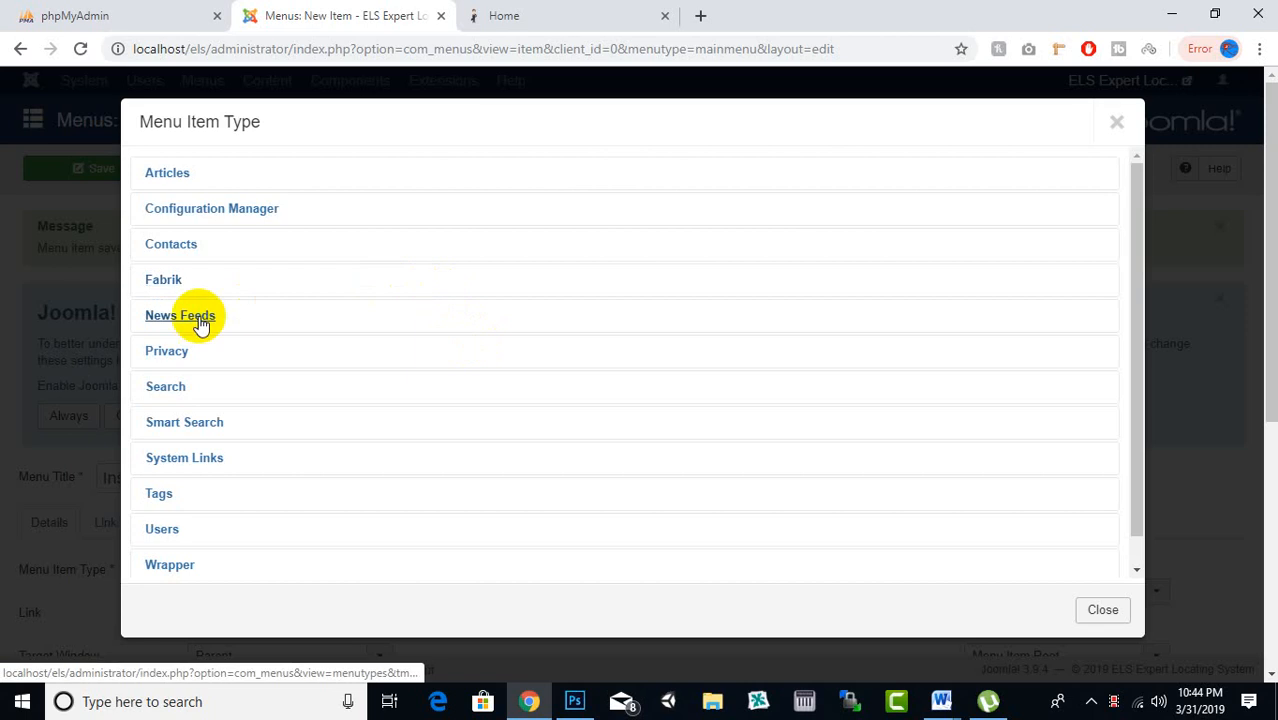
pyautogui.scroll(-1, 180, 432)
pyautogui.click(165, 252)
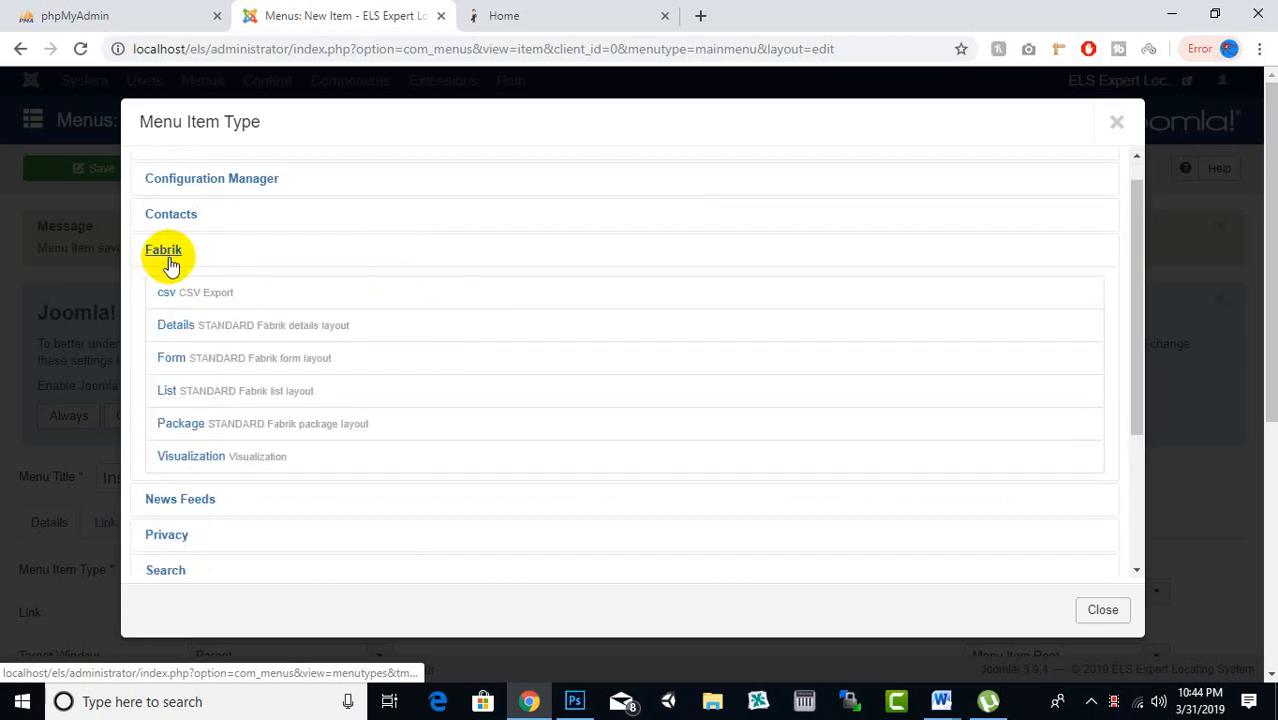
pyautogui.click(165, 400)
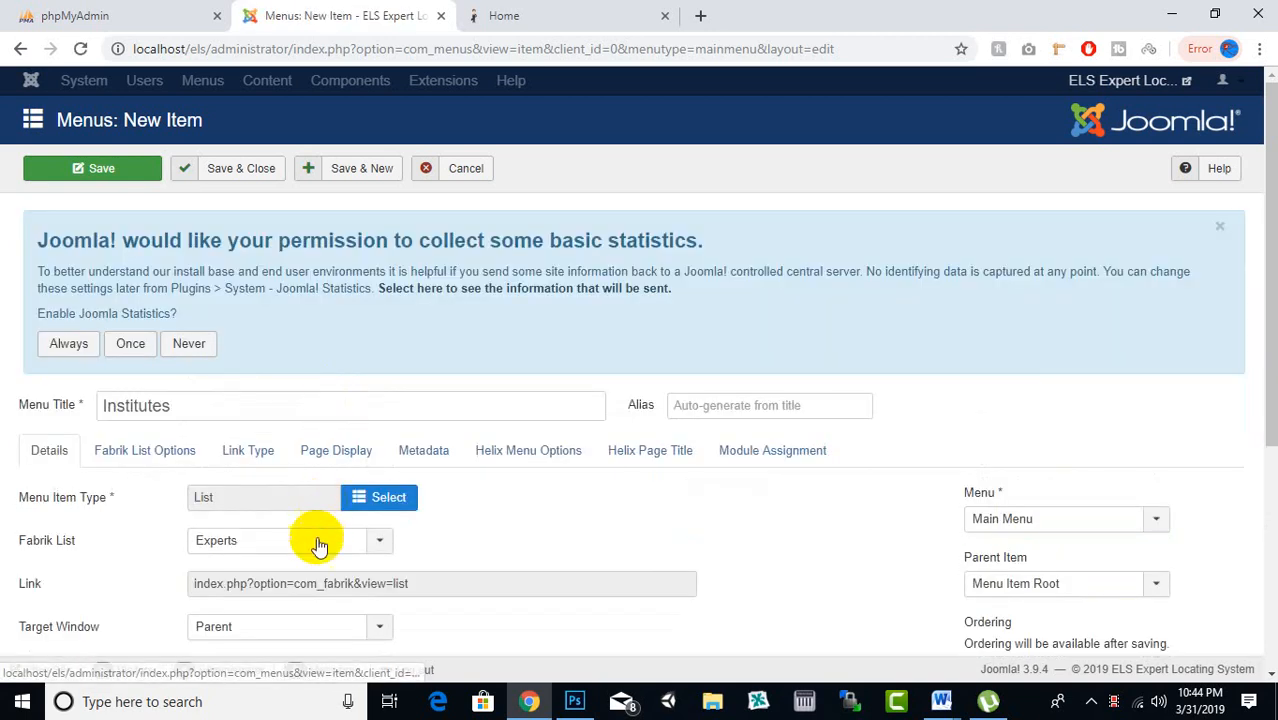
pyautogui.click(314, 538)
pyautogui.click(266, 586)
pyautogui.click(261, 180)
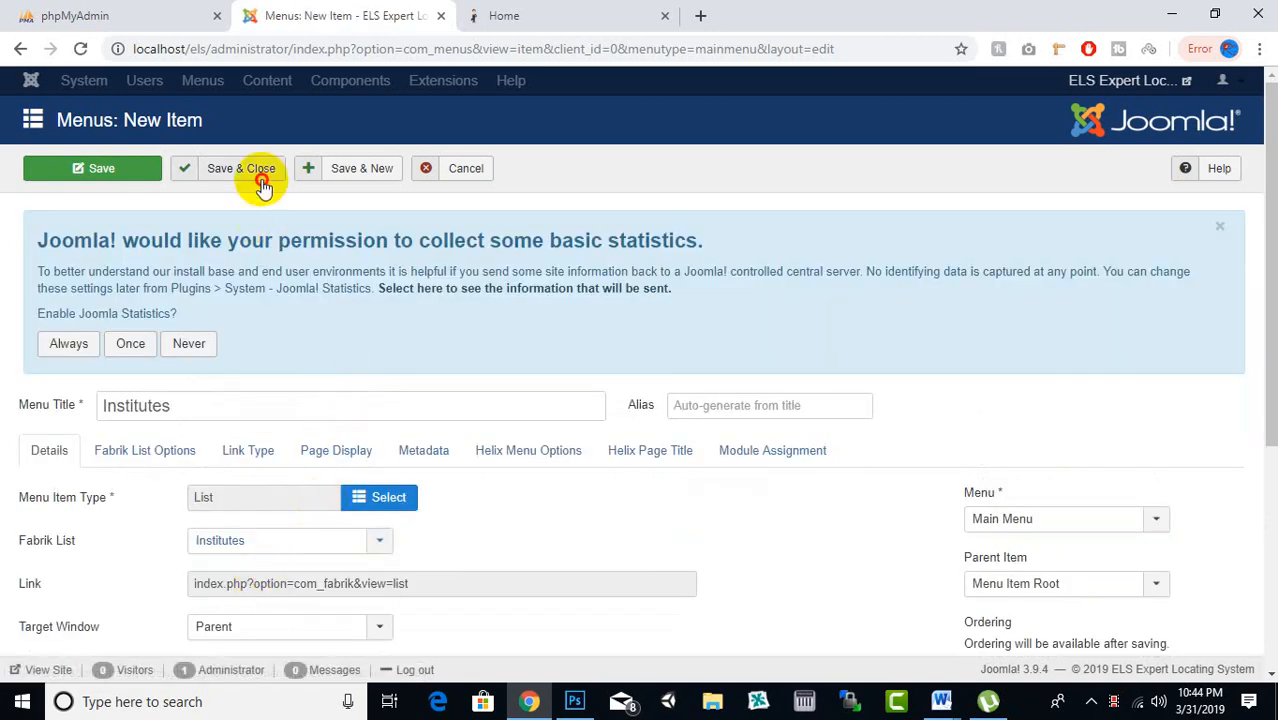
# On the public site, check the Institutes page and its add form, then return to admin
pyautogui.click(556, 15)
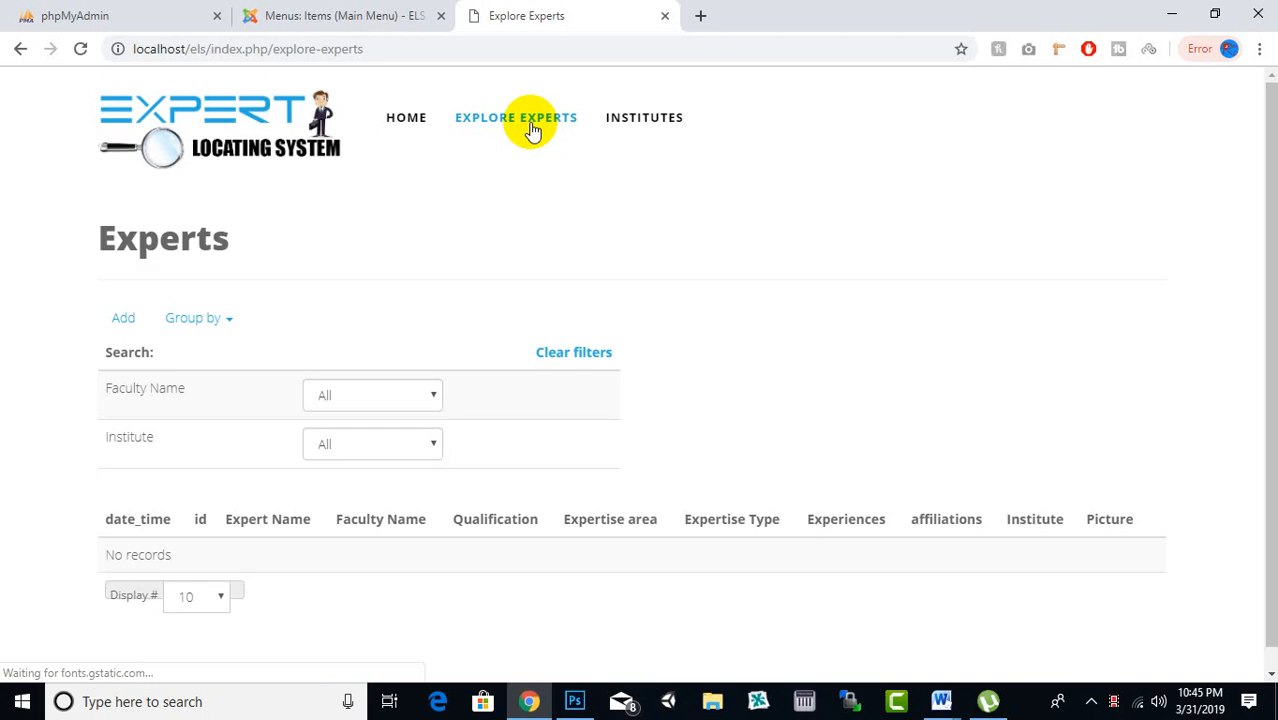
pyautogui.scroll(-1, 531, 130)
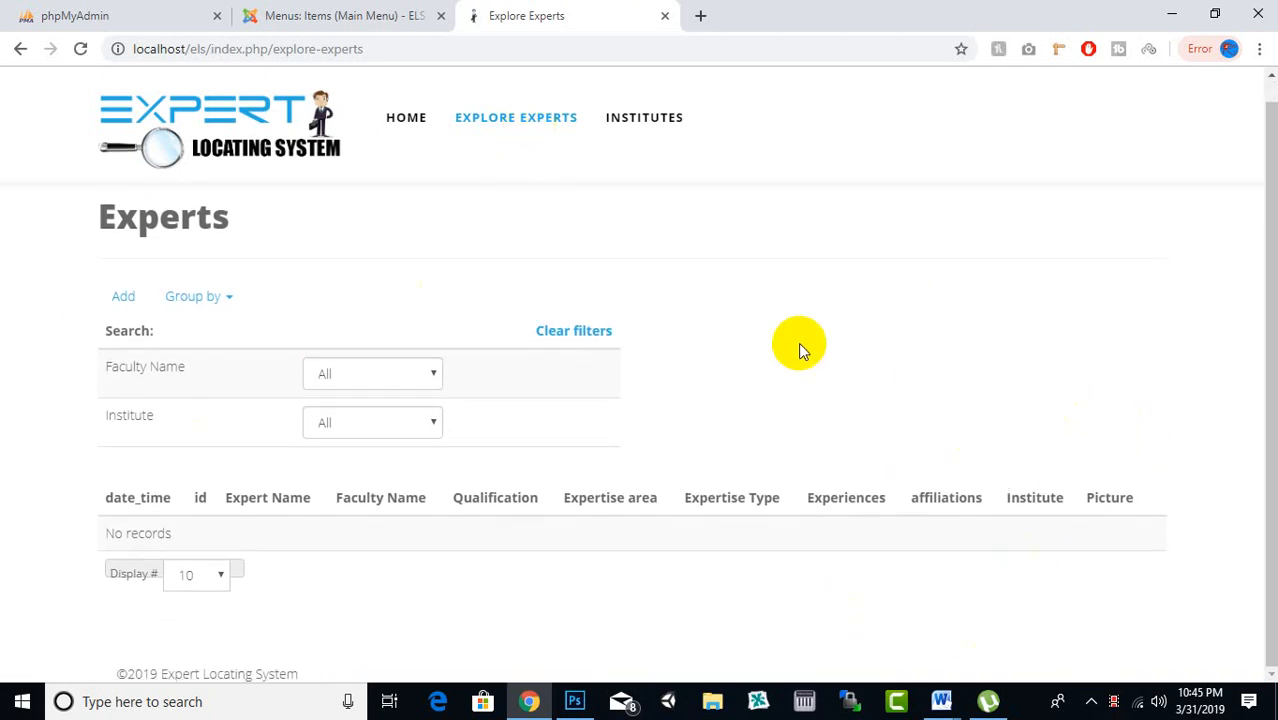
pyautogui.click(640, 135)
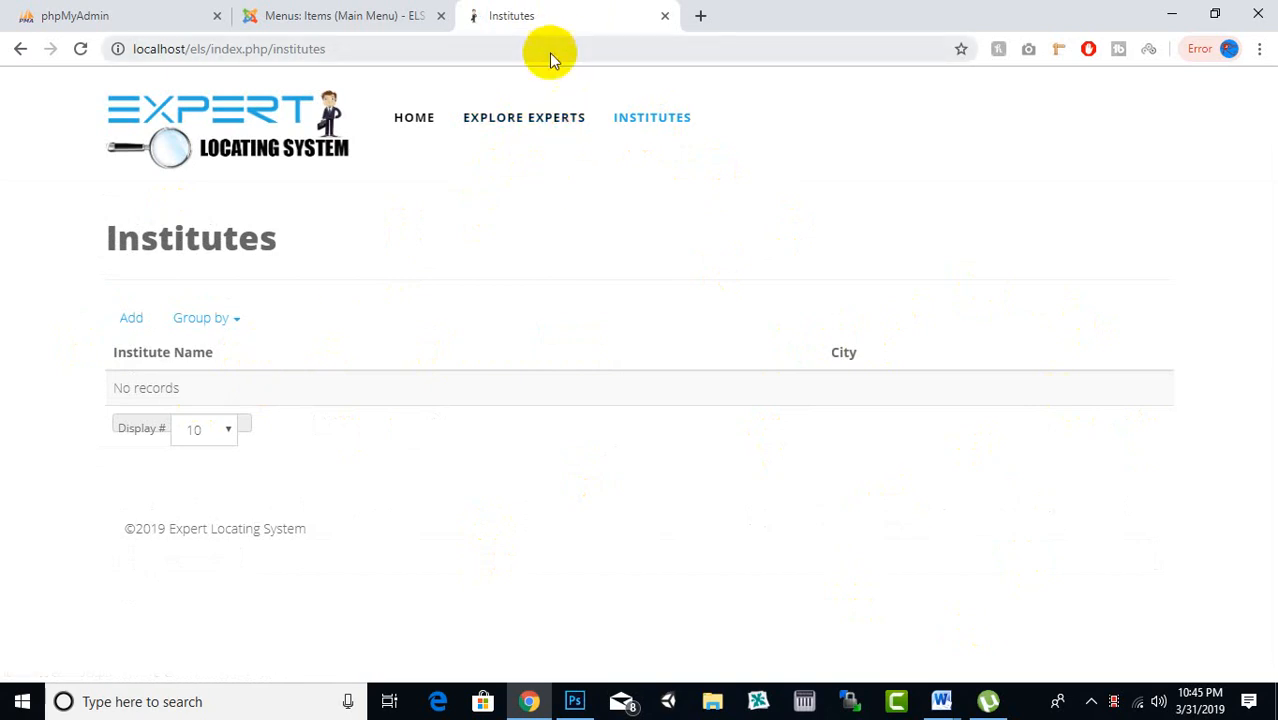
pyautogui.click(126, 322)
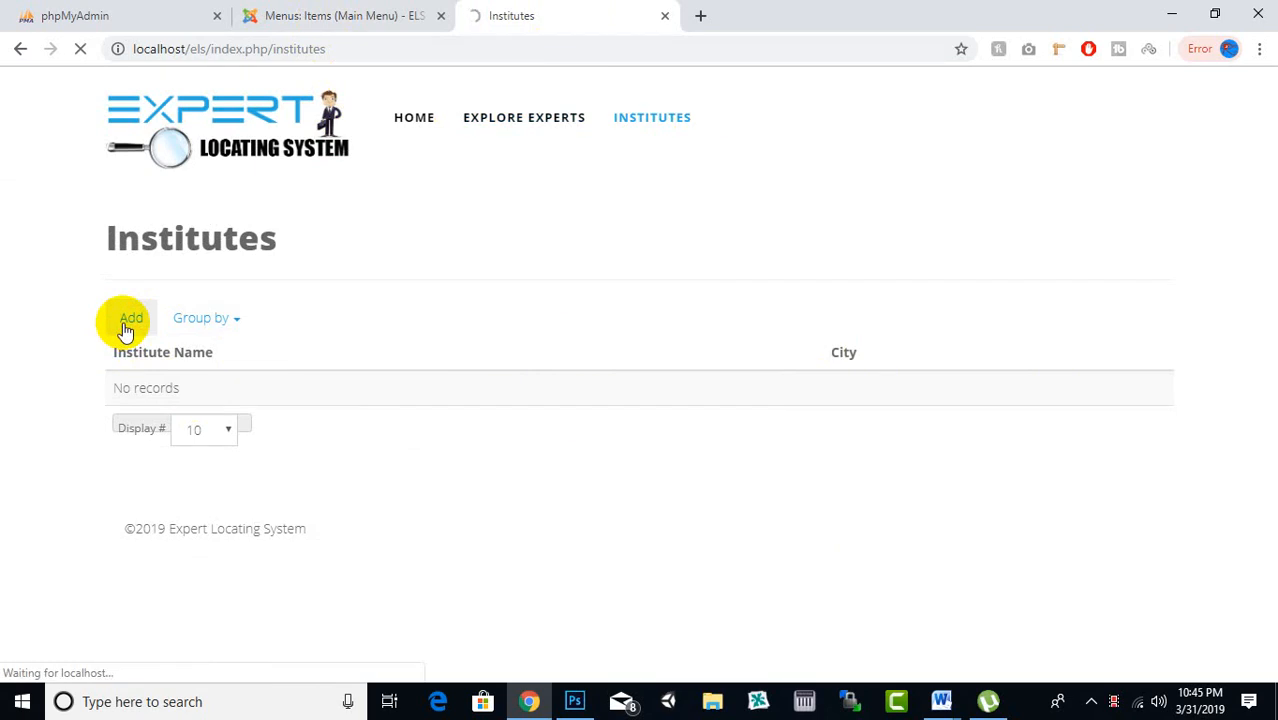
pyautogui.click(362, 401)
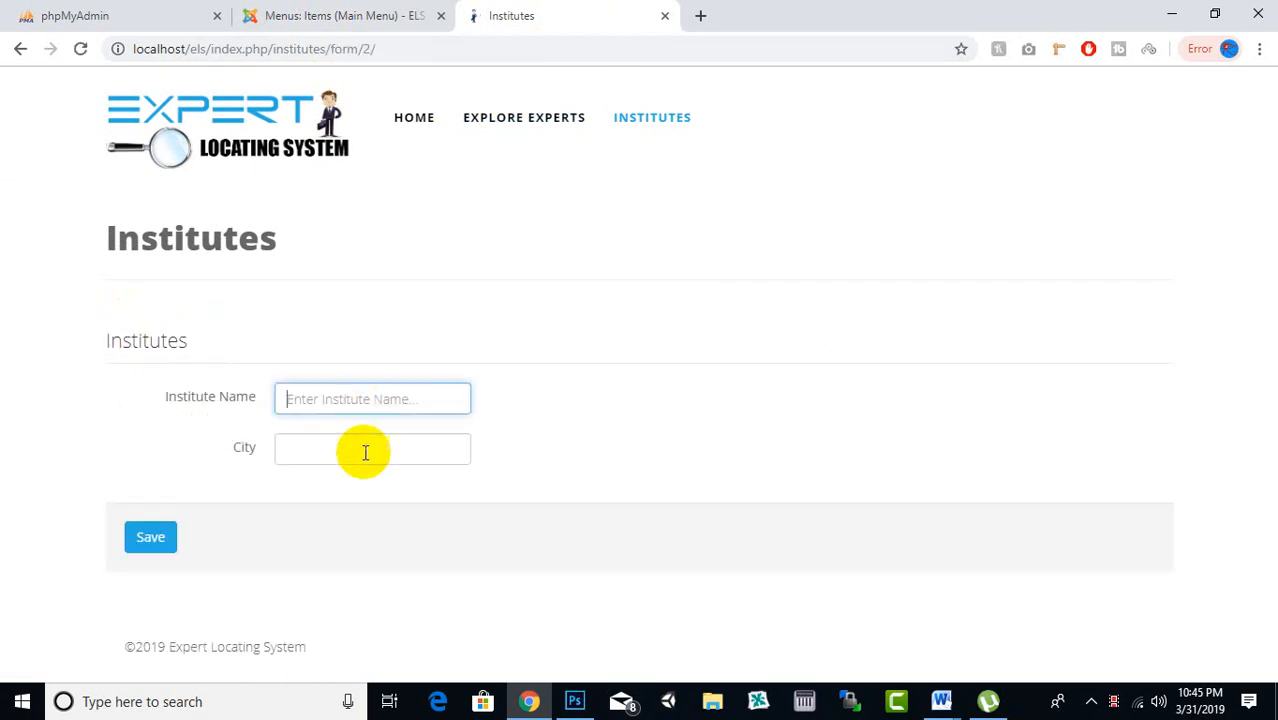
pyautogui.click(358, 452)
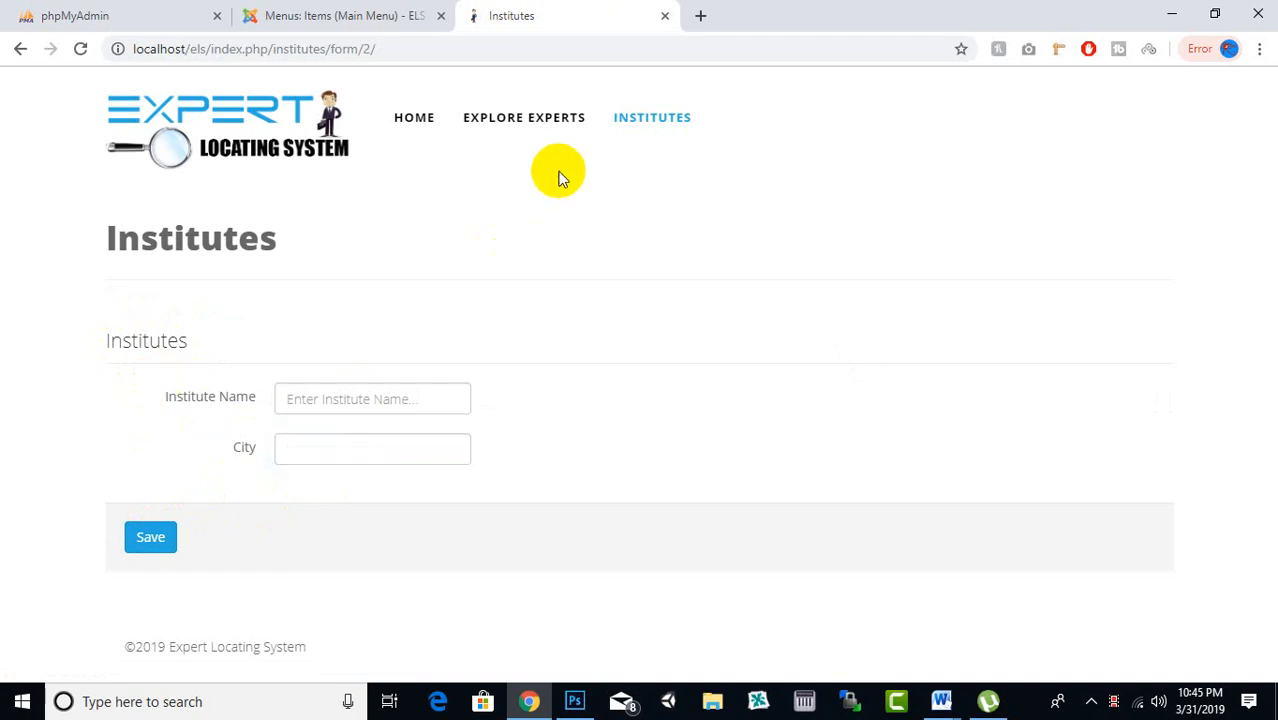
pyautogui.click(522, 120)
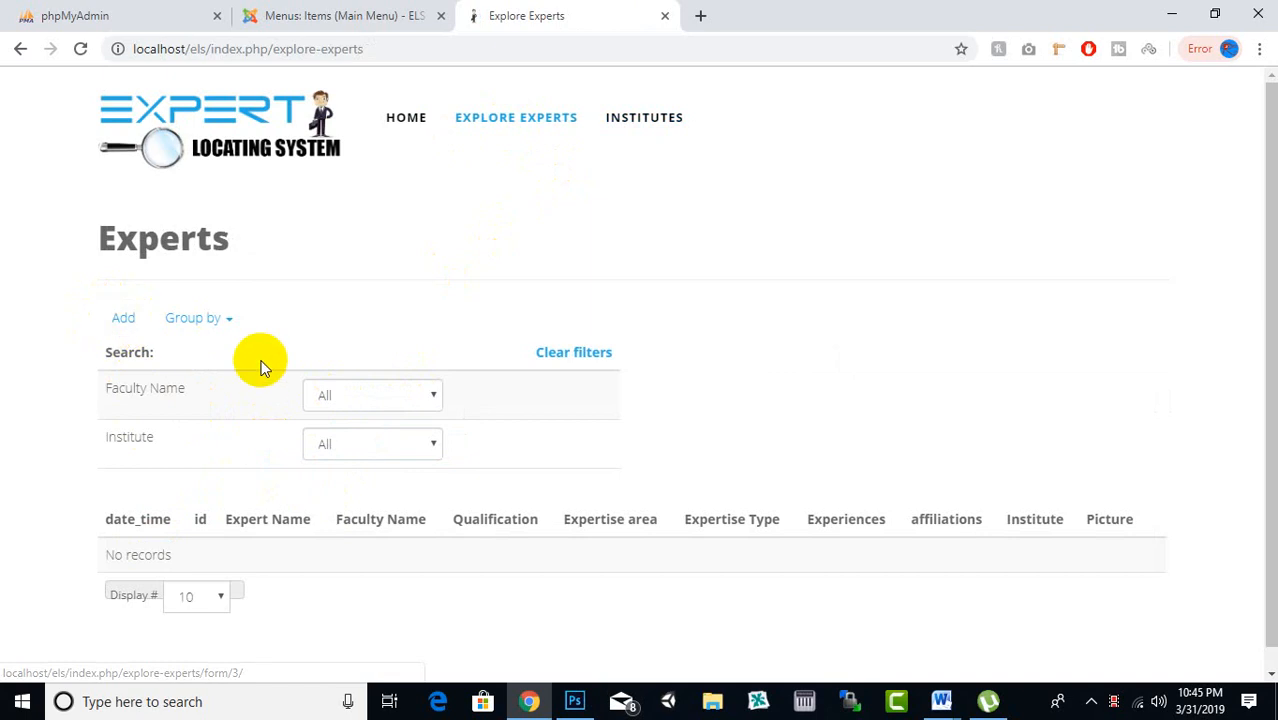
pyautogui.click(342, 12)
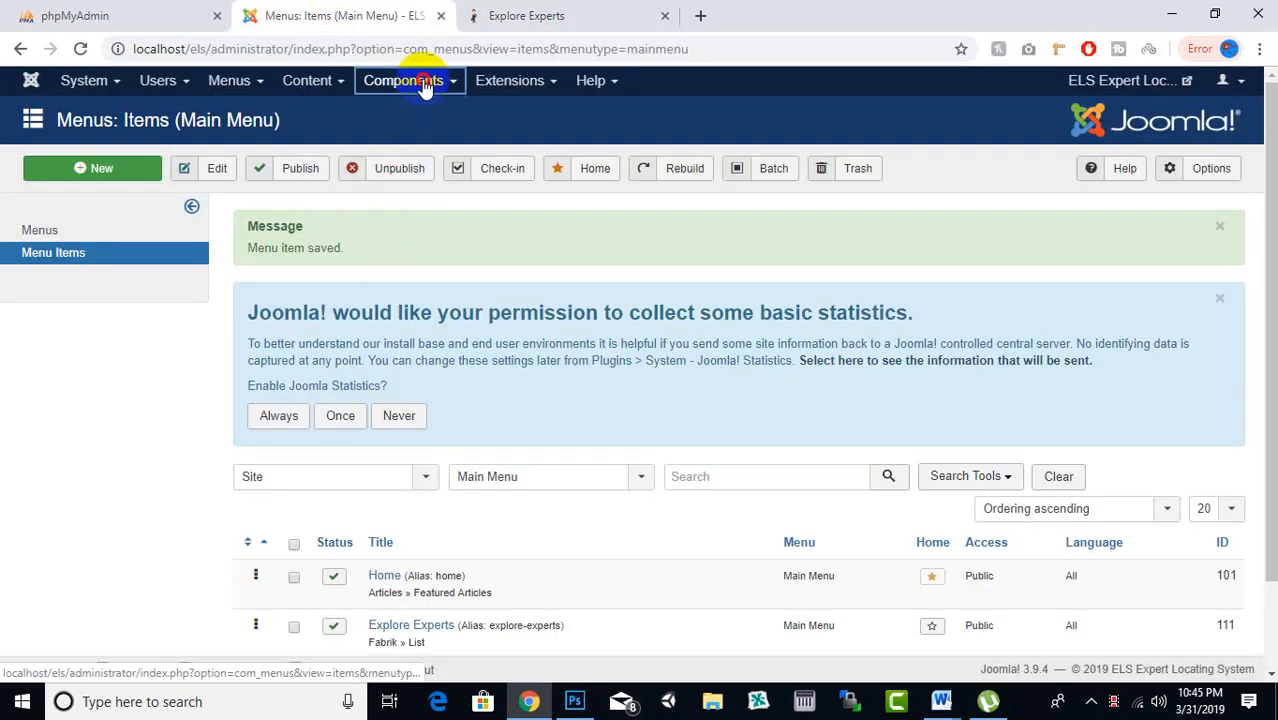
# Open the Fabrik lists overview, open the Experts list in a separate tab, and review list settings
pyautogui.moveTo(405, 80)
pyautogui.moveTo(500, 178)
pyautogui.click(558, 178)
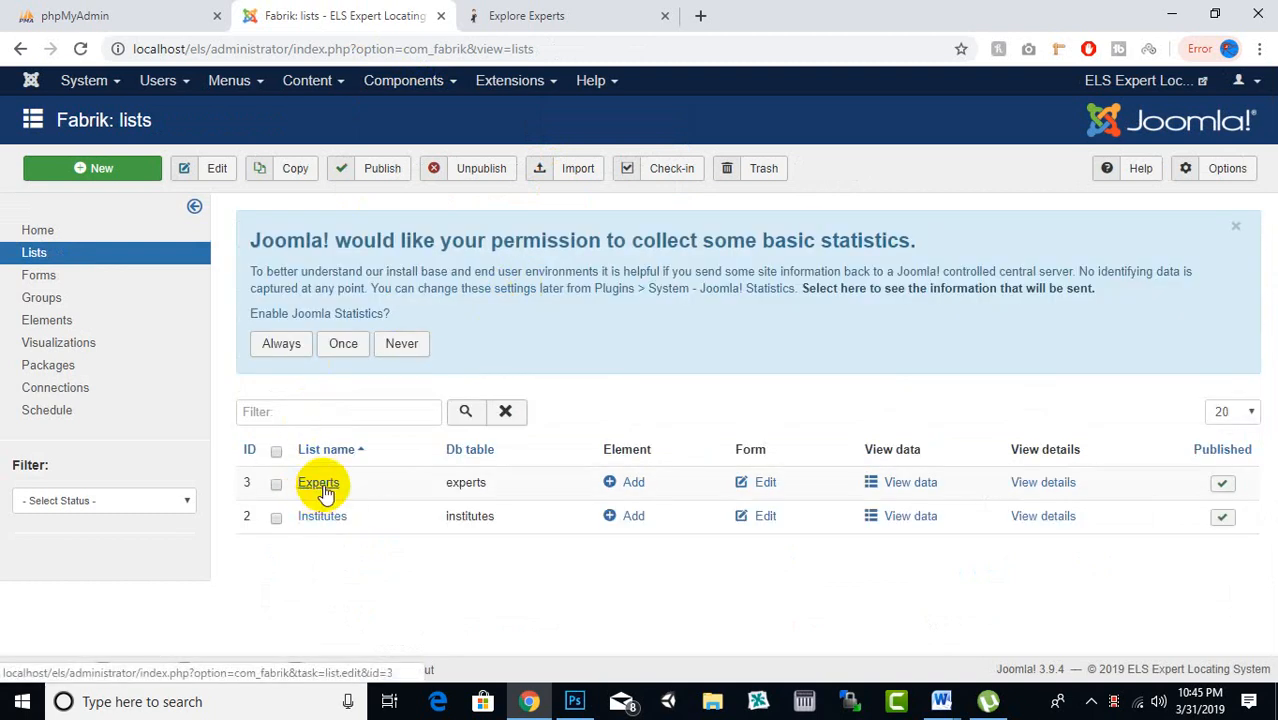
pyautogui.rightClick(324, 493)
pyautogui.click(354, 495)
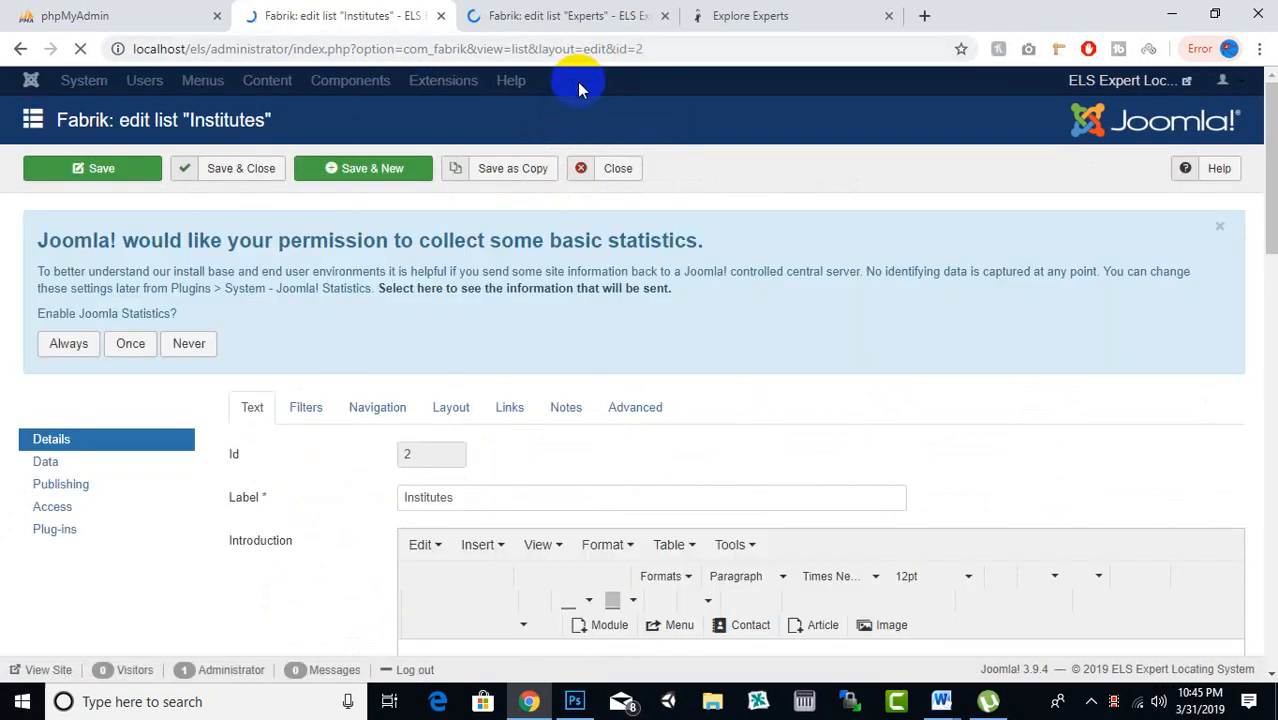
pyautogui.scroll(-1, 570, 88)
pyautogui.scroll(-1, 540, 115)
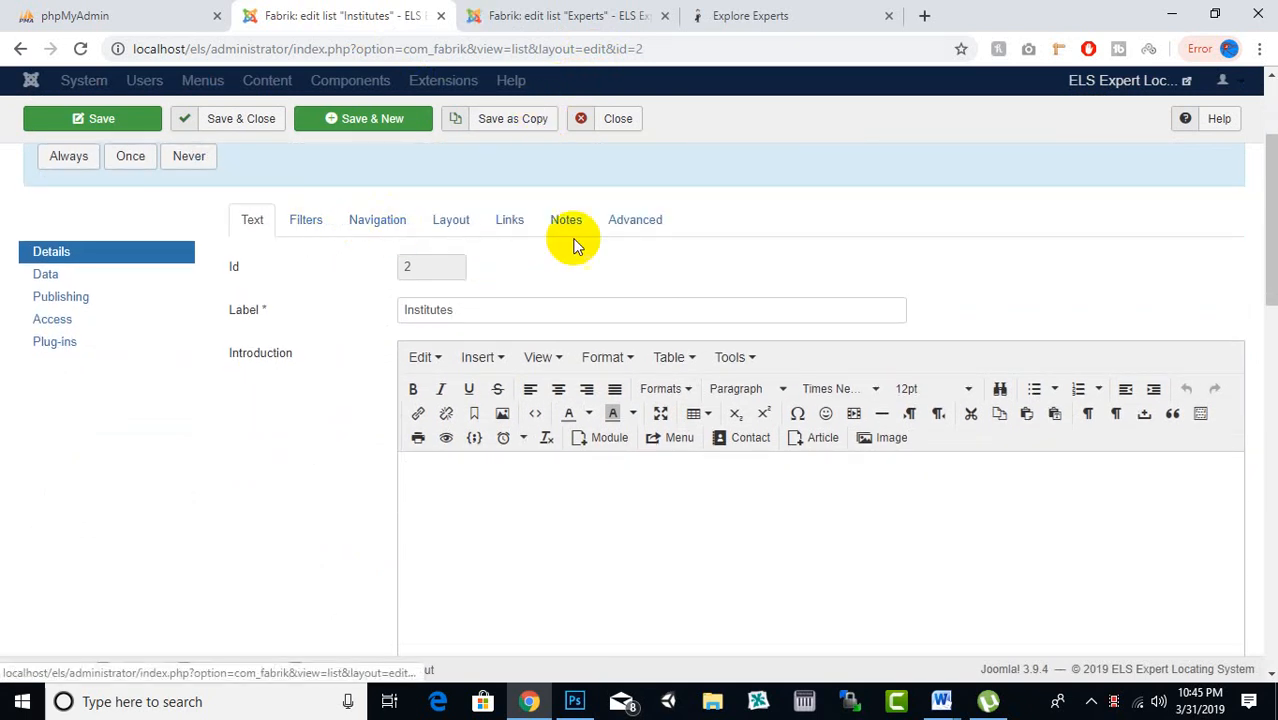
pyautogui.click(640, 222)
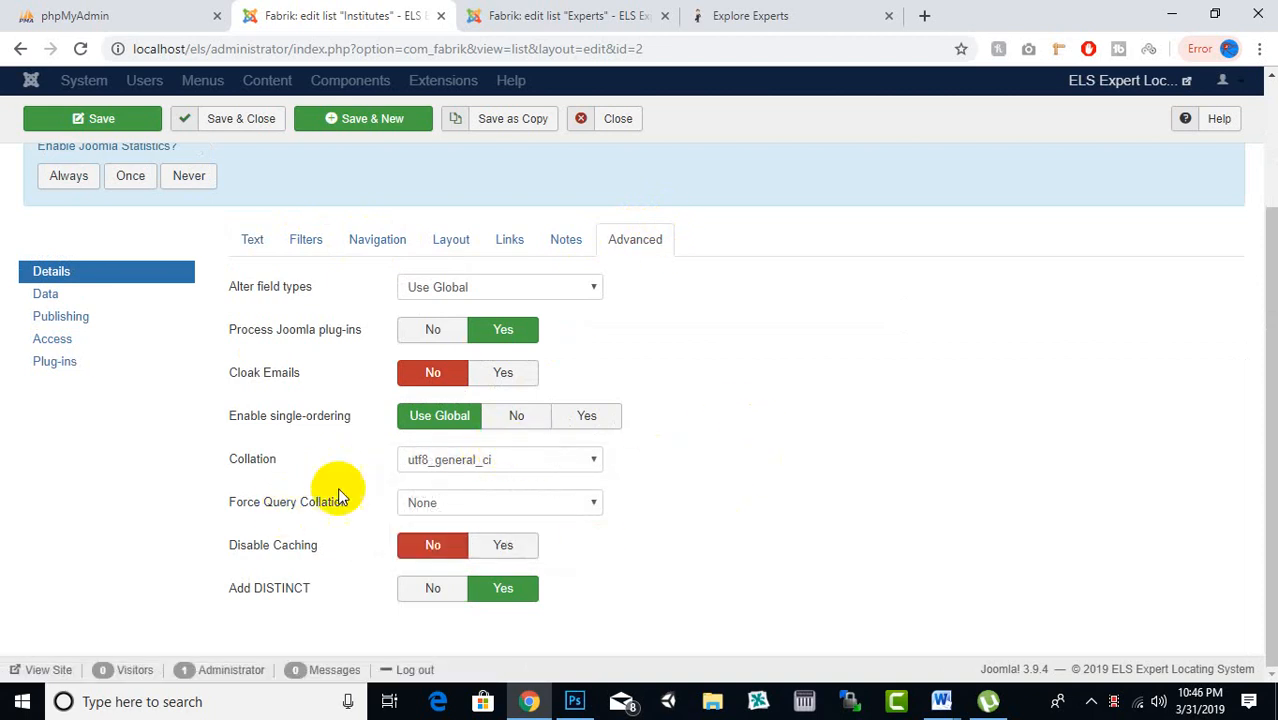
pyautogui.scroll(2, 460, 310)
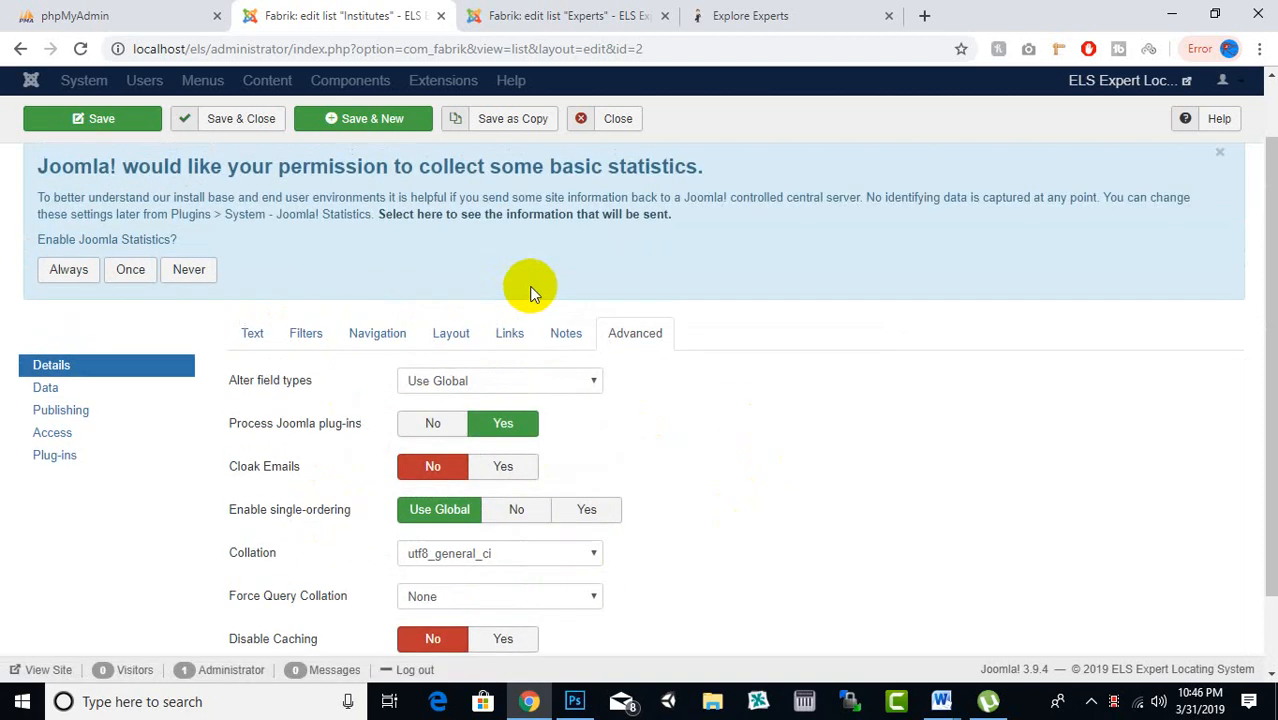
pyautogui.click(560, 332)
pyautogui.click(453, 407)
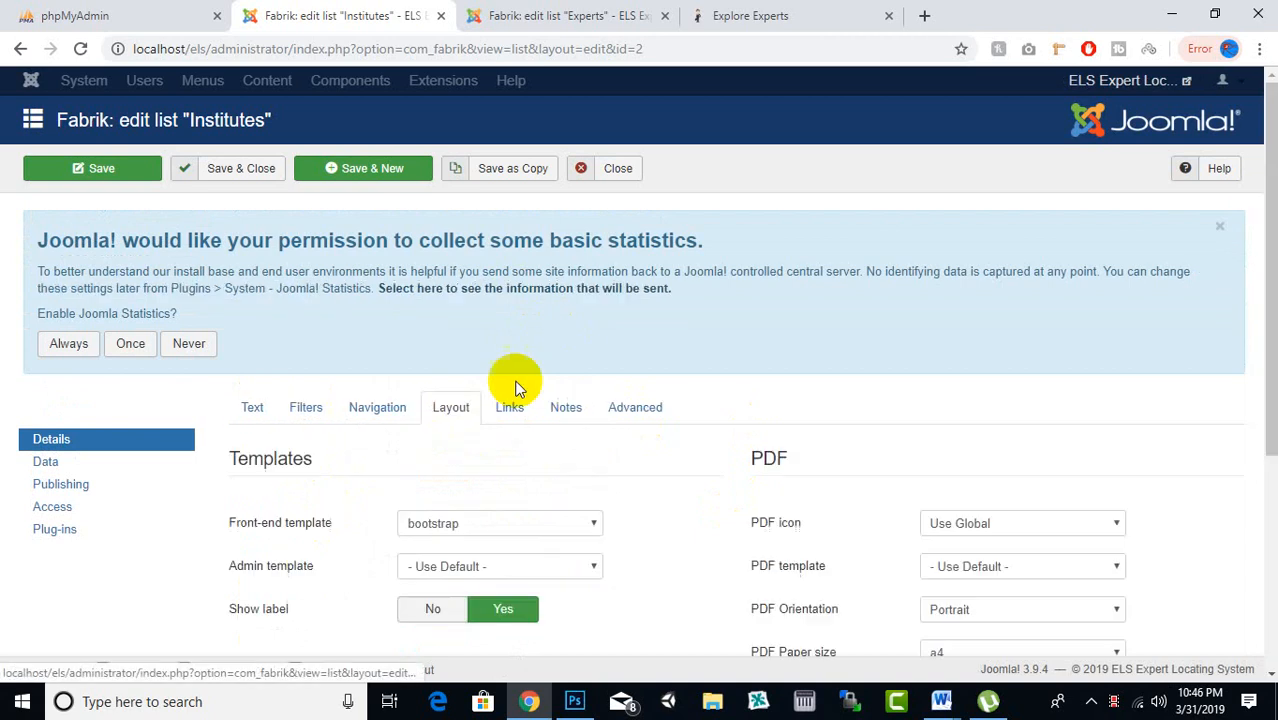
pyautogui.scroll(-2, 560, 360)
pyautogui.scroll(-2, 579, 349)
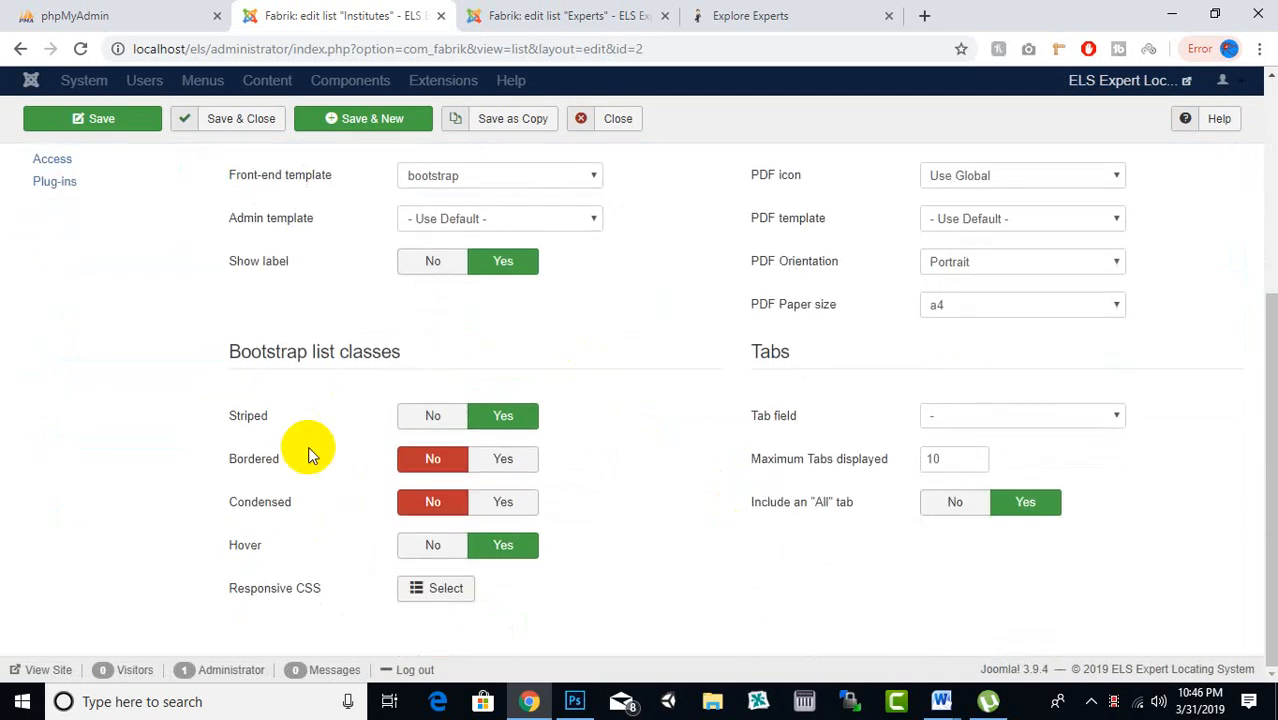
pyautogui.scroll(2, 923, 458)
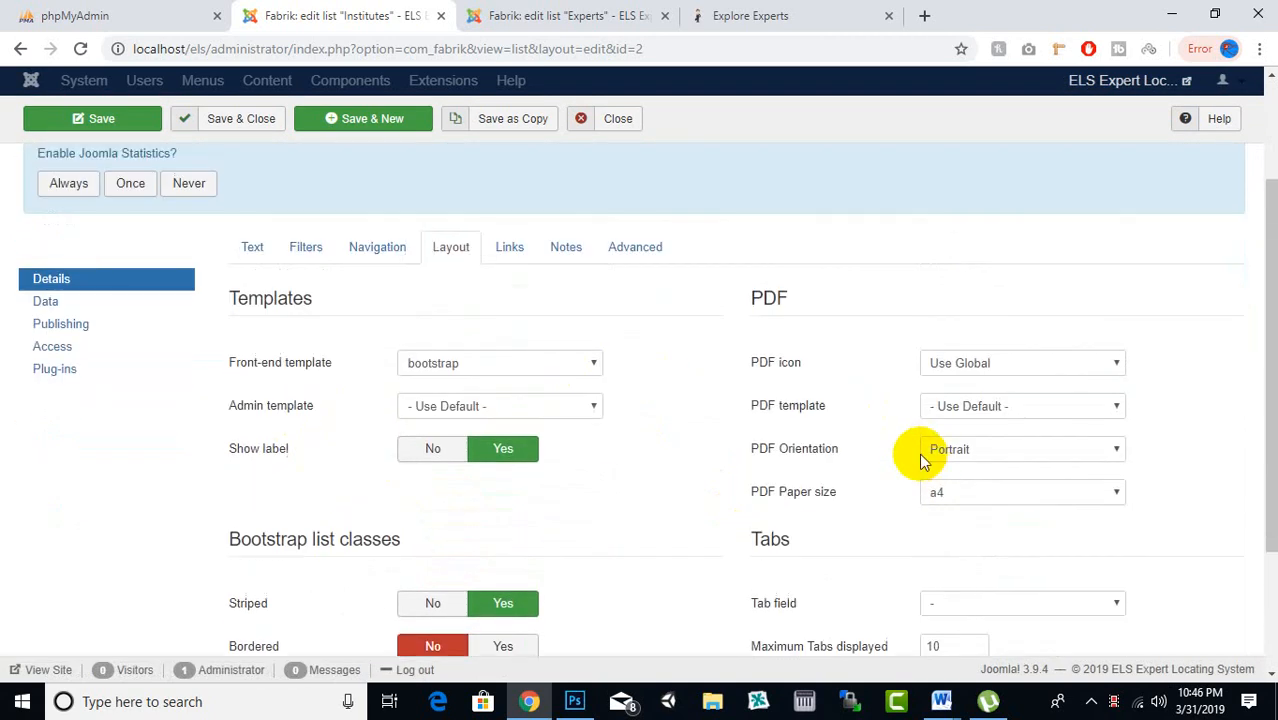
pyautogui.scroll(-2, 877, 417)
pyautogui.scroll(1, 979, 470)
pyautogui.scroll(-1, 975, 476)
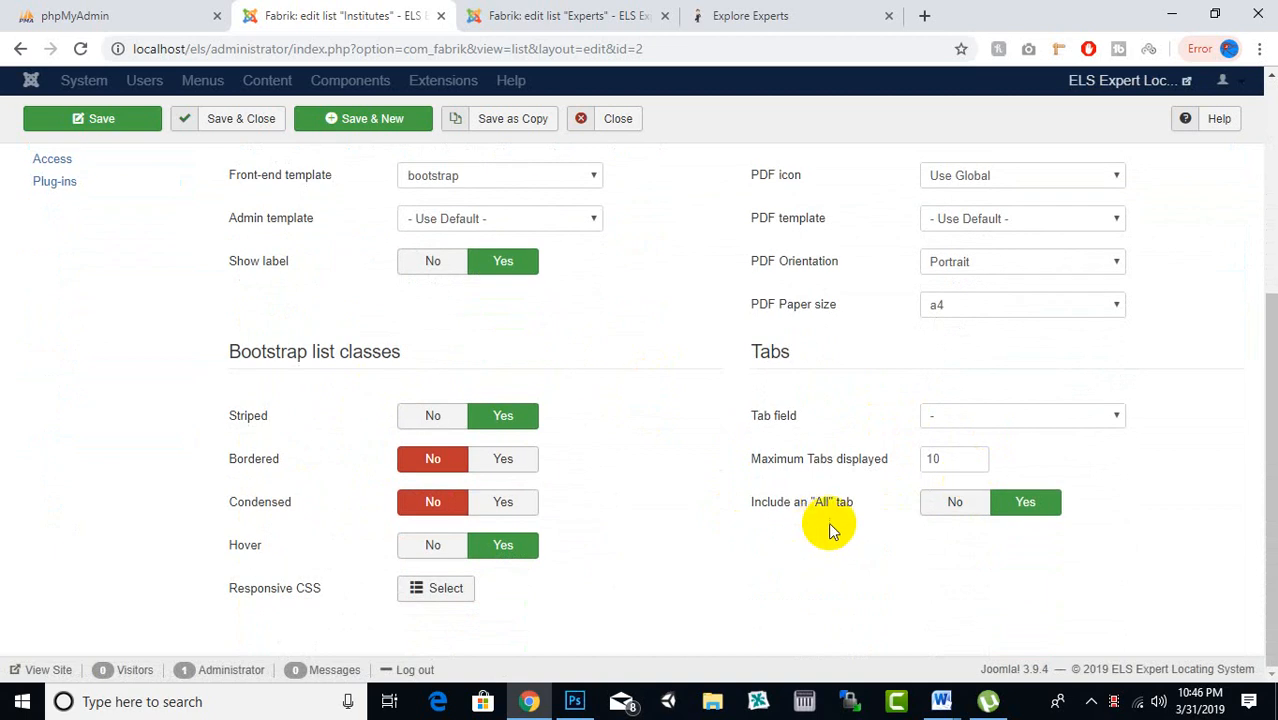
pyautogui.scroll(3, 530, 495)
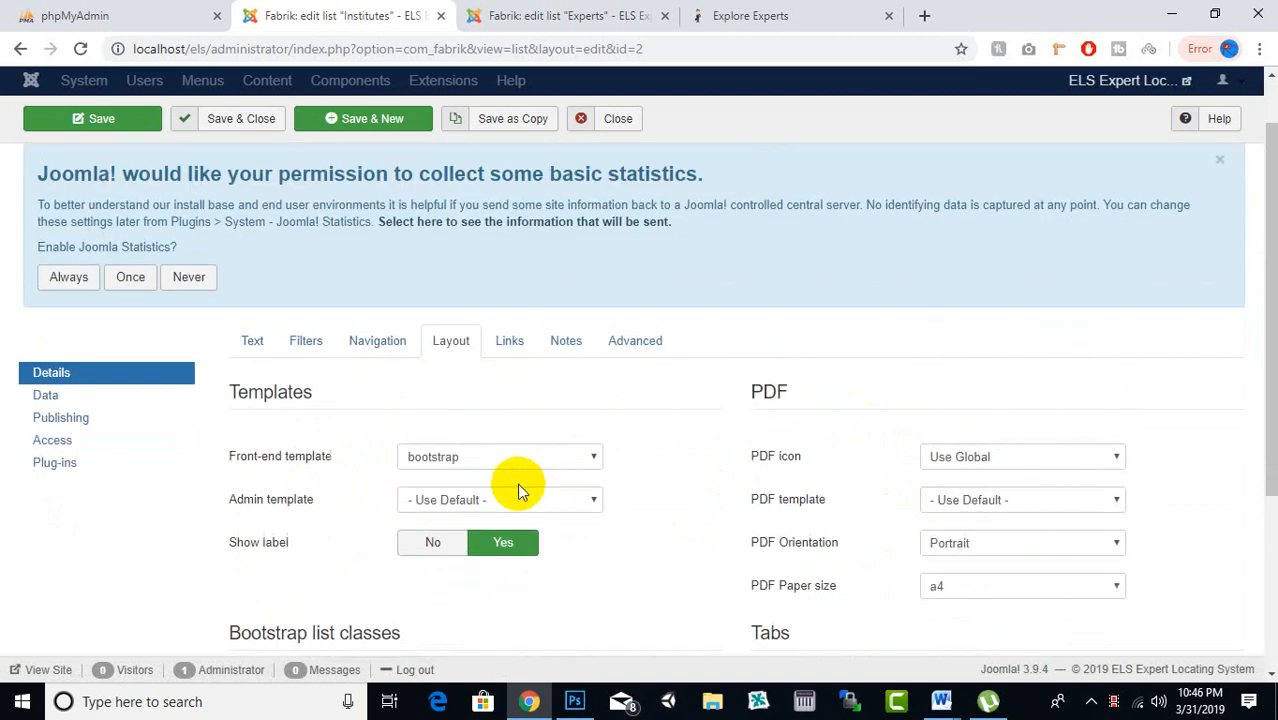
# Set Show add to No in the Institutes list's Navigation settings and Save & Close
pyautogui.click(378, 340)
pyautogui.scroll(-1, 549, 363)
pyautogui.scroll(-1, 549, 363)
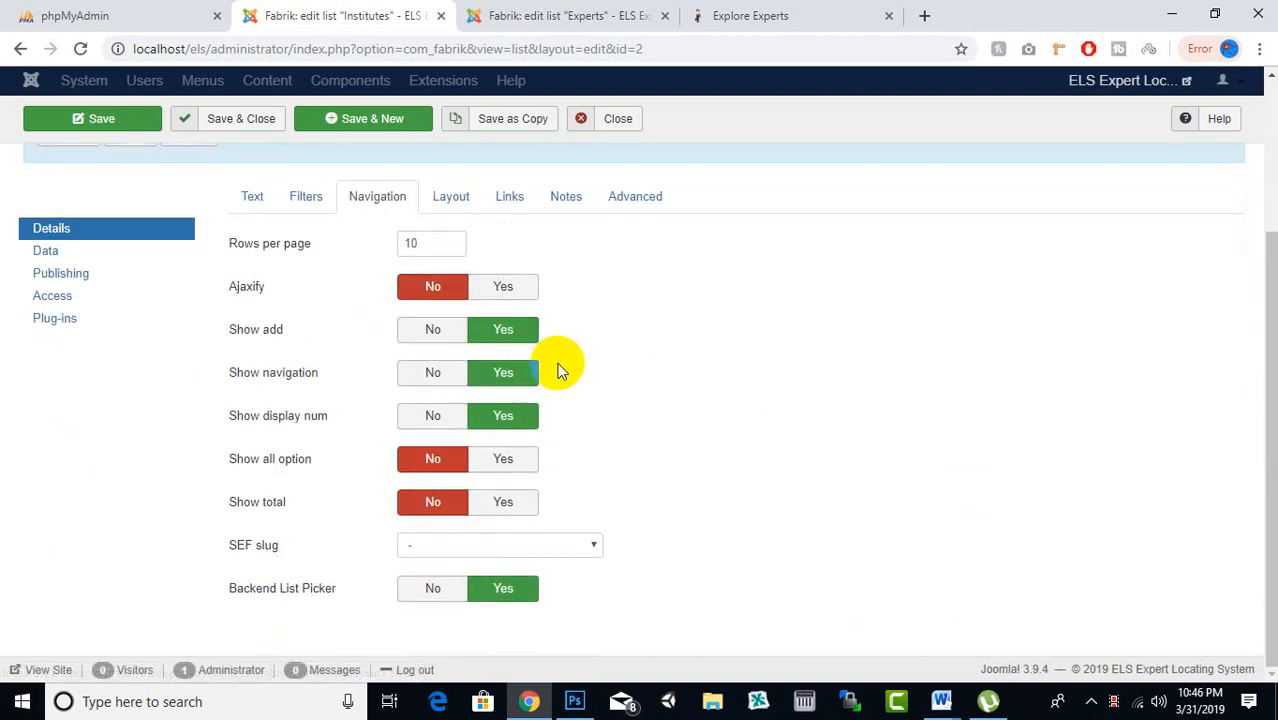
pyautogui.click(433, 340)
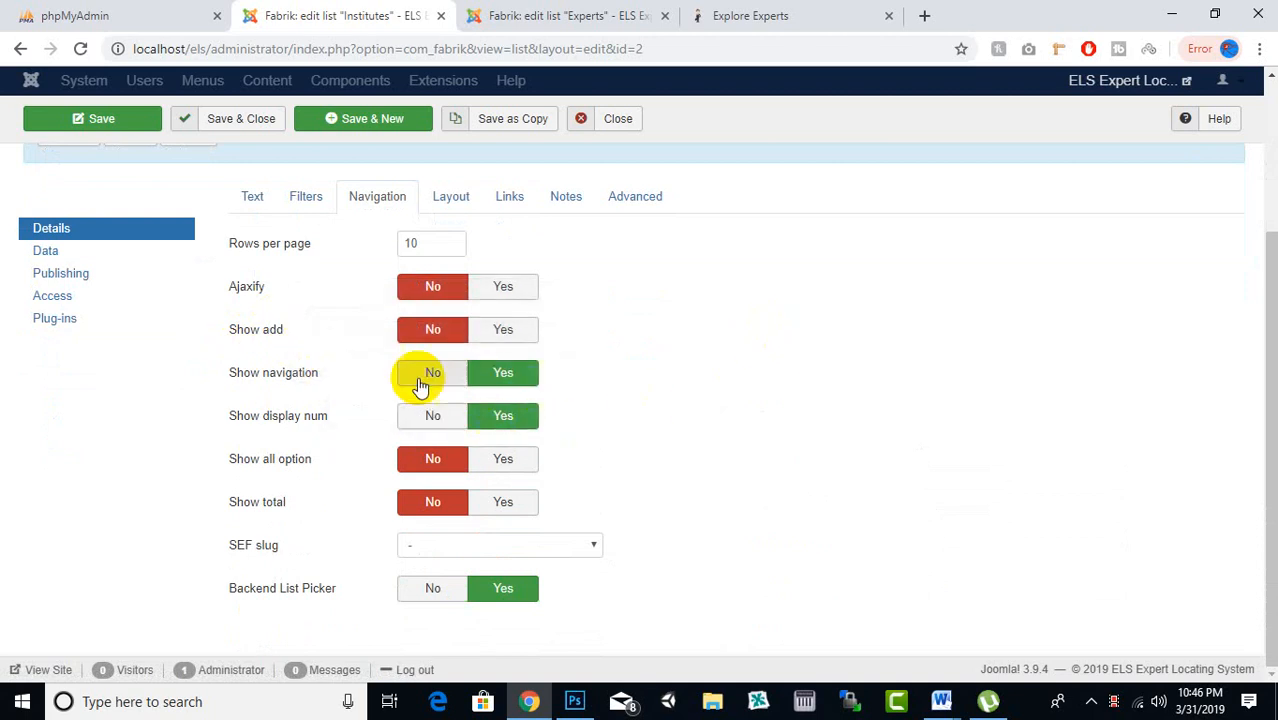
pyautogui.scroll(1, 585, 342)
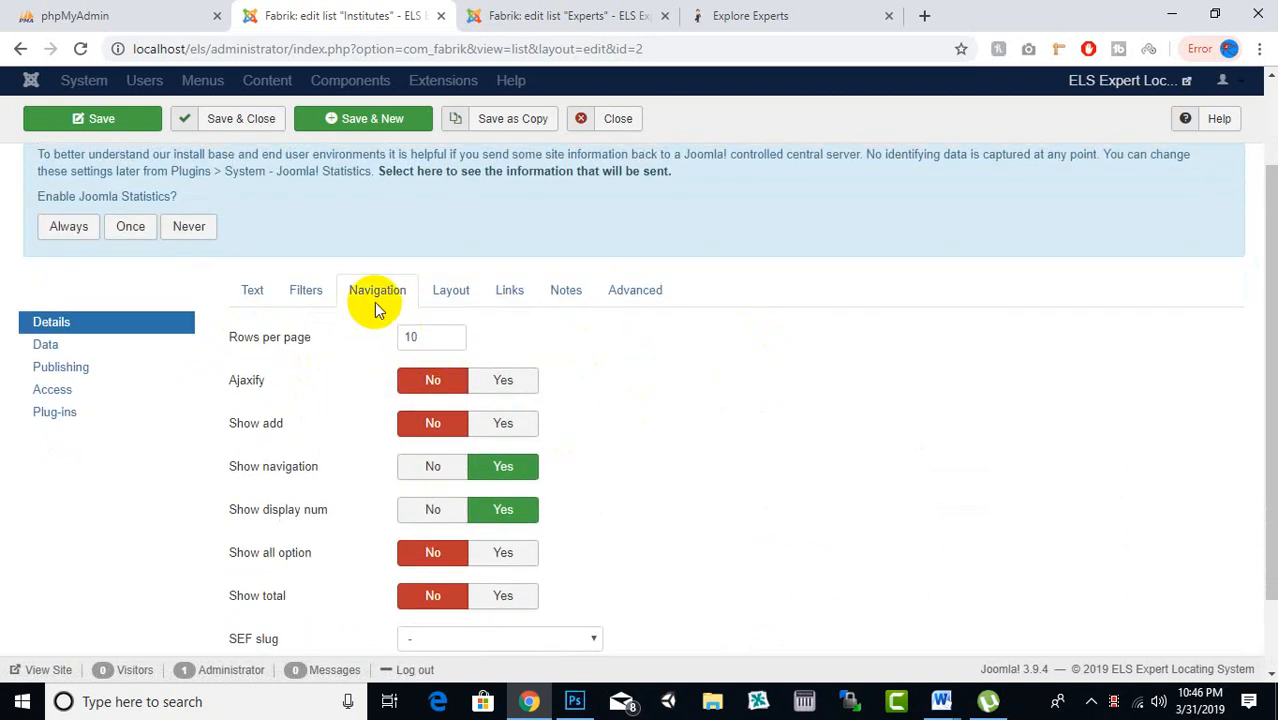
pyautogui.click(515, 15)
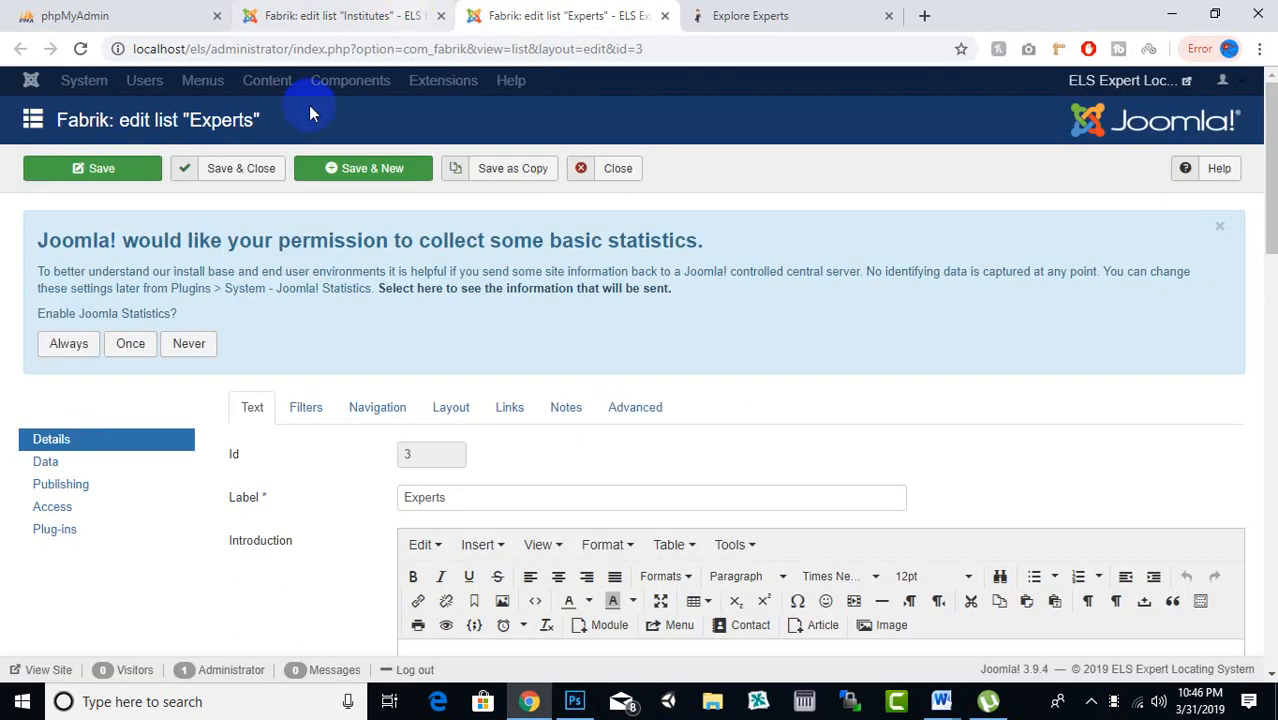
pyautogui.click(345, 15)
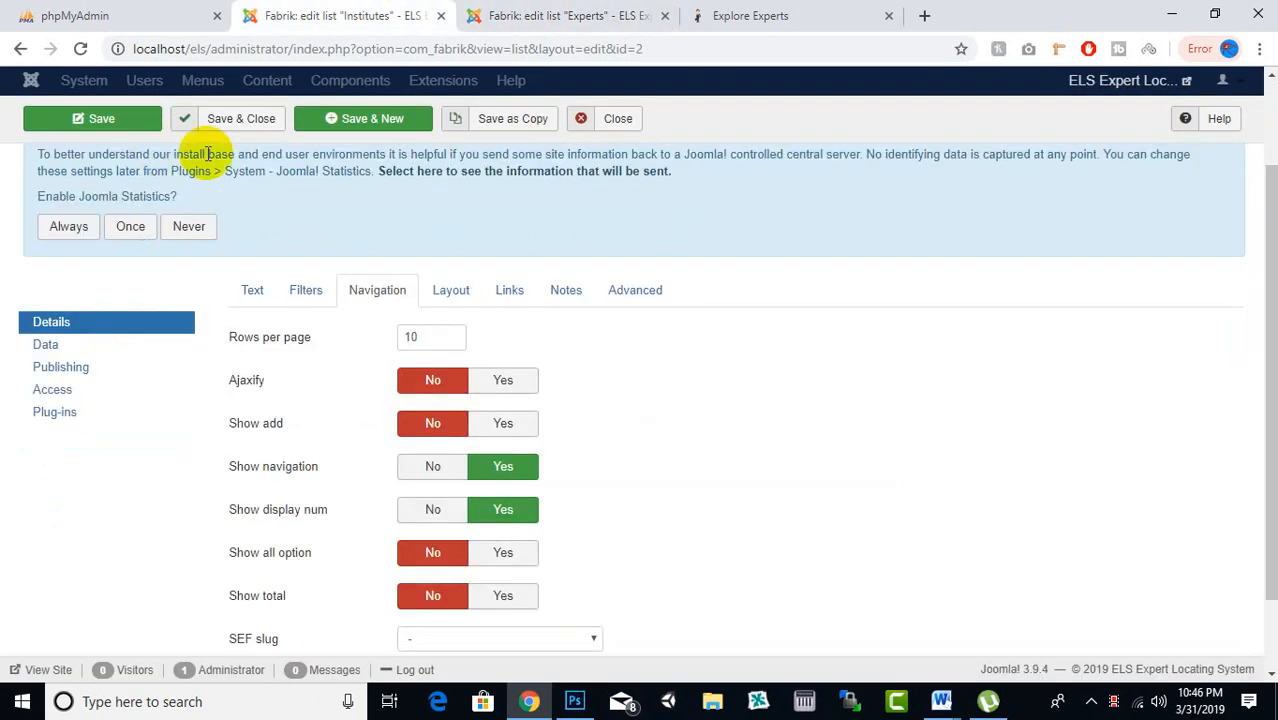
# Set Show add to No for the Experts list and Save & Close
pyautogui.click(226, 128)
pyautogui.click(556, 11)
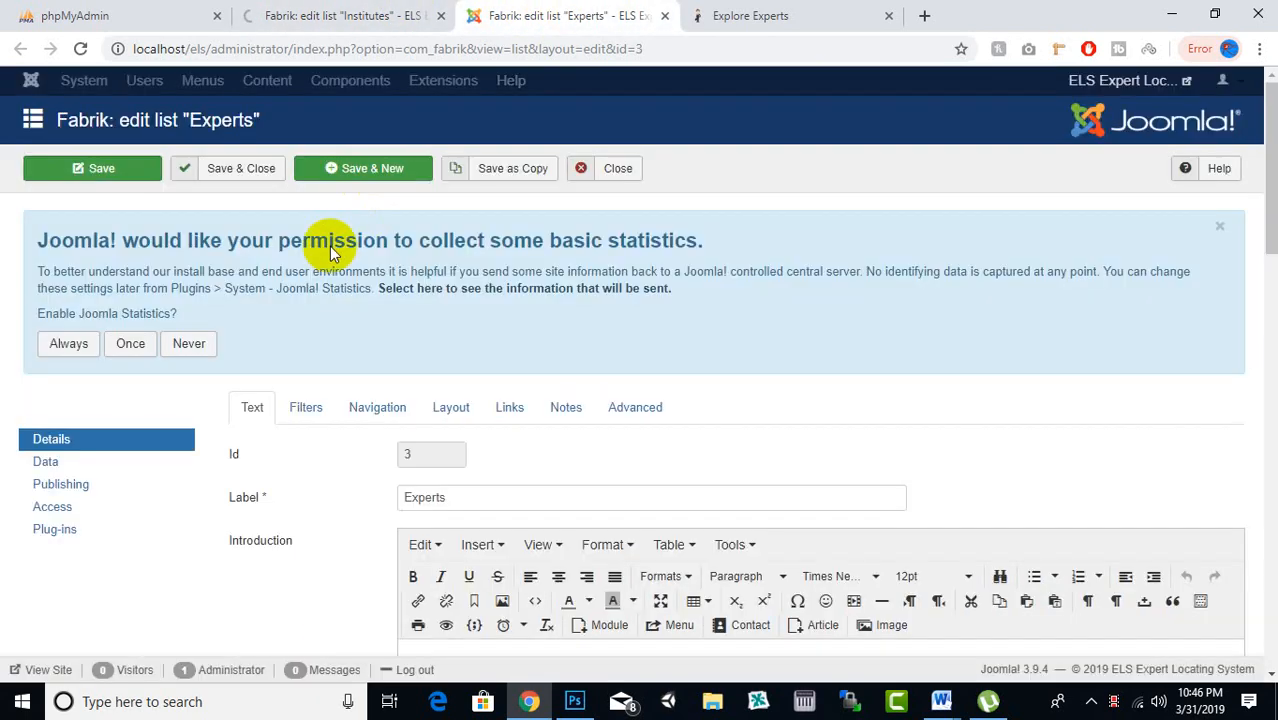
pyautogui.click(386, 410)
pyautogui.scroll(-1, 566, 333)
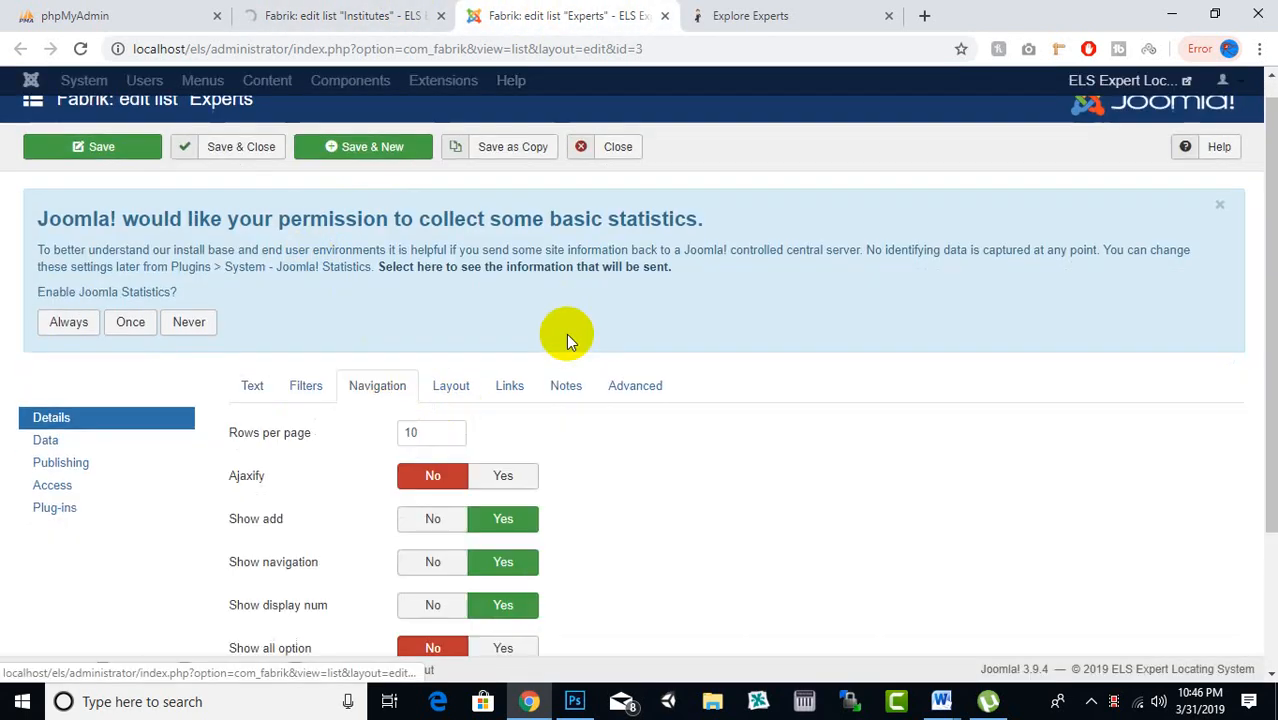
pyautogui.click(430, 446)
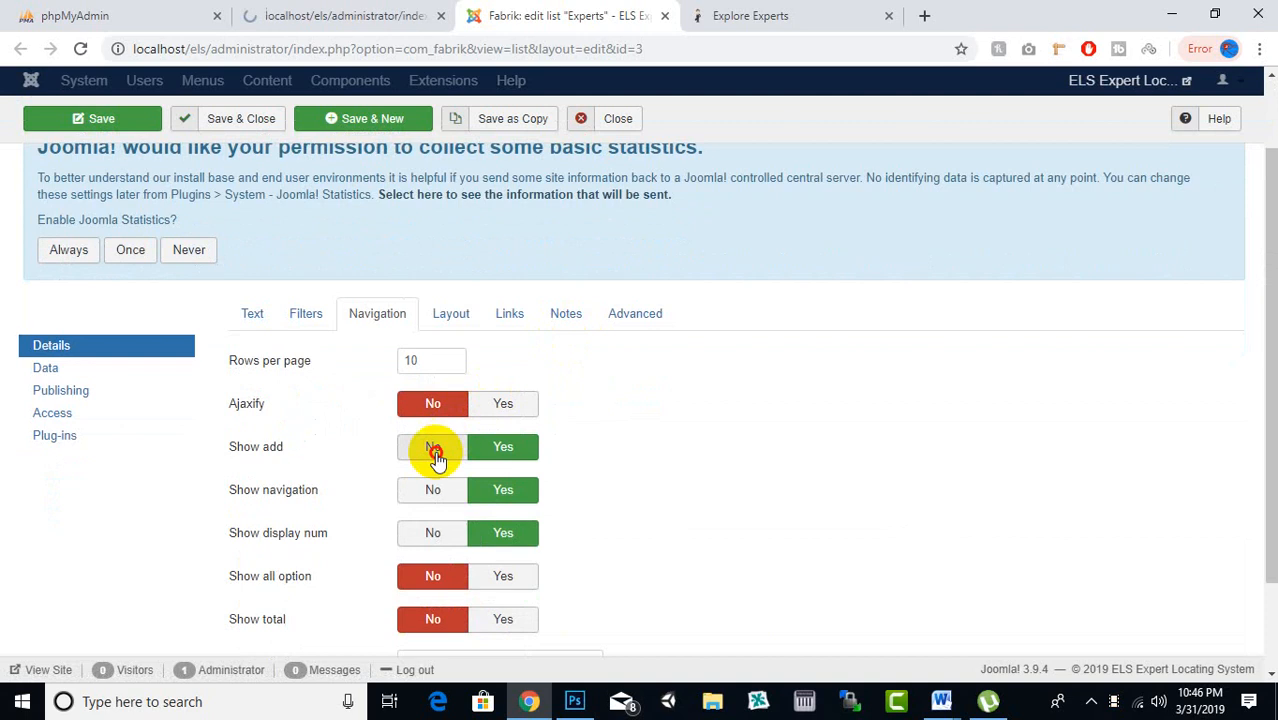
pyautogui.click(263, 124)
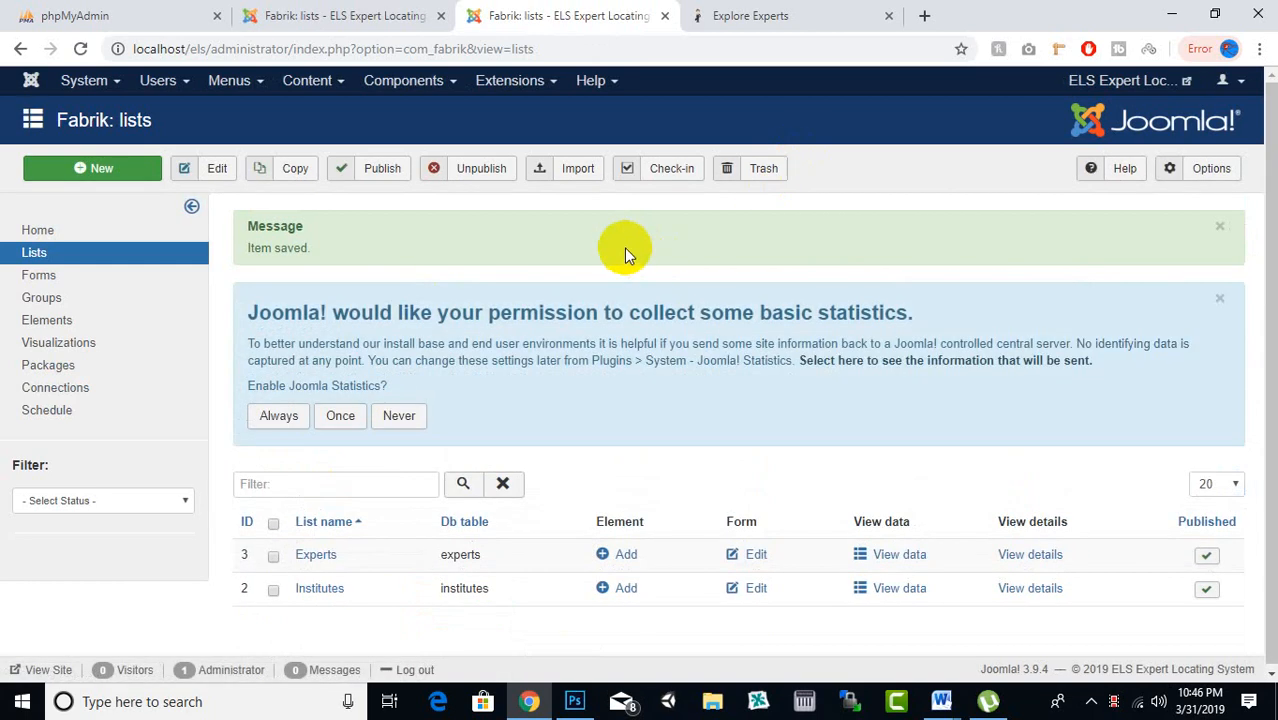
pyautogui.rightClick(624, 245)
pyautogui.click(790, 20)
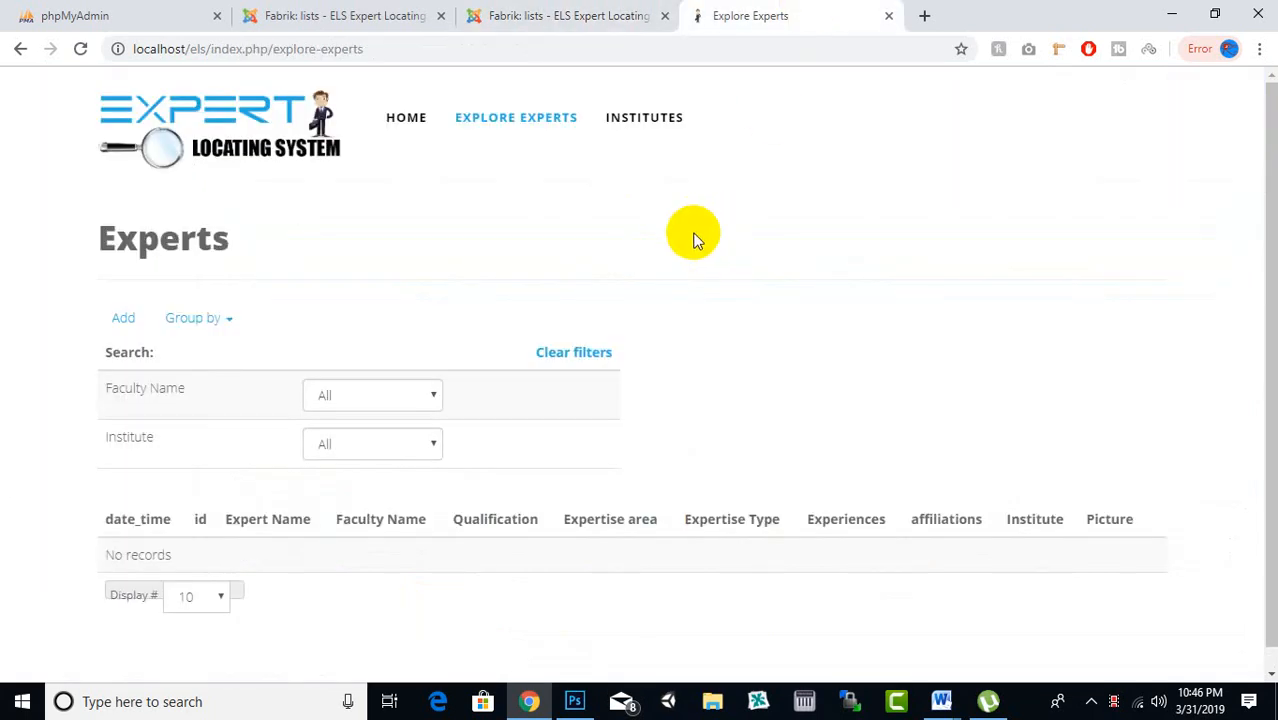
pyautogui.click(535, 117)
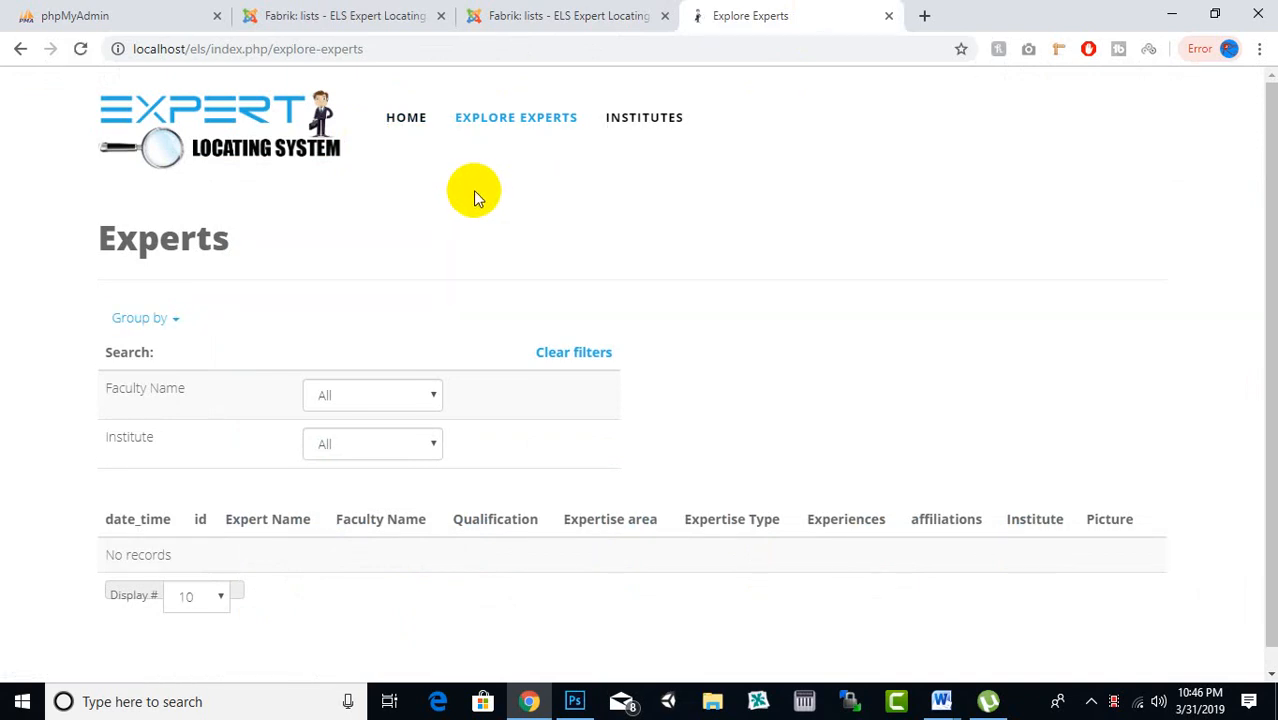
pyautogui.scroll(-1, 460, 220)
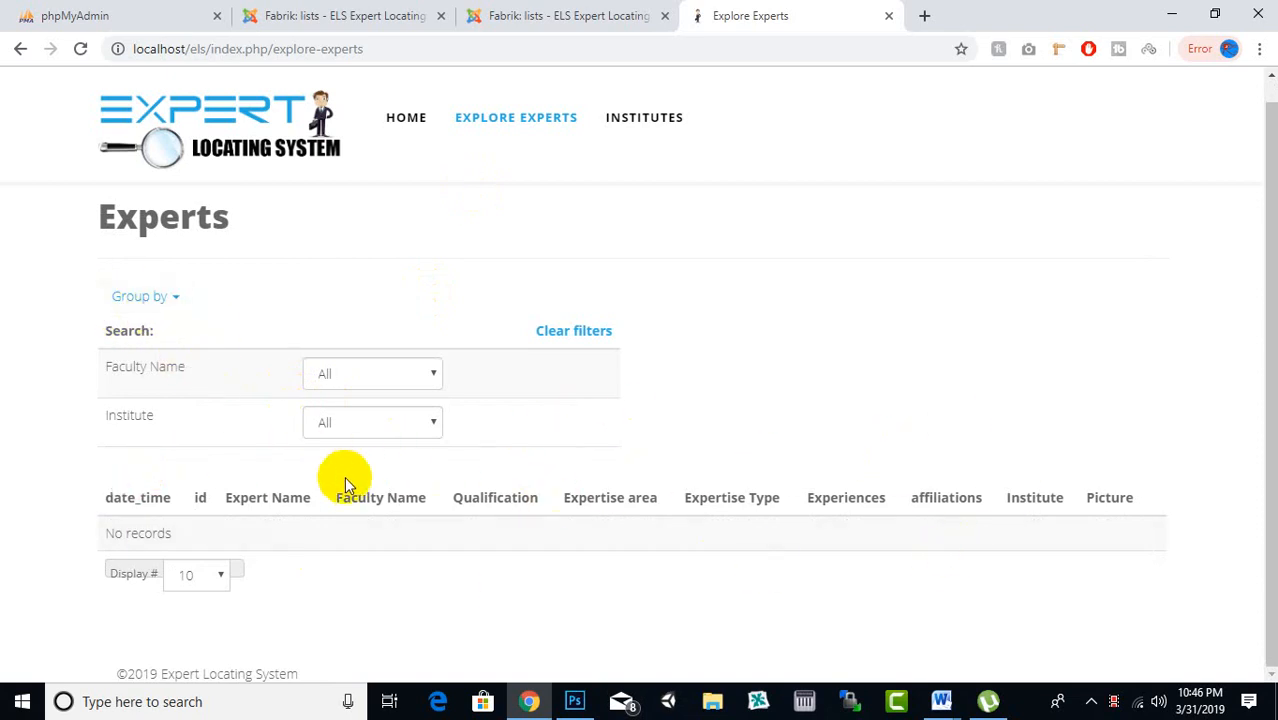
pyautogui.click(646, 118)
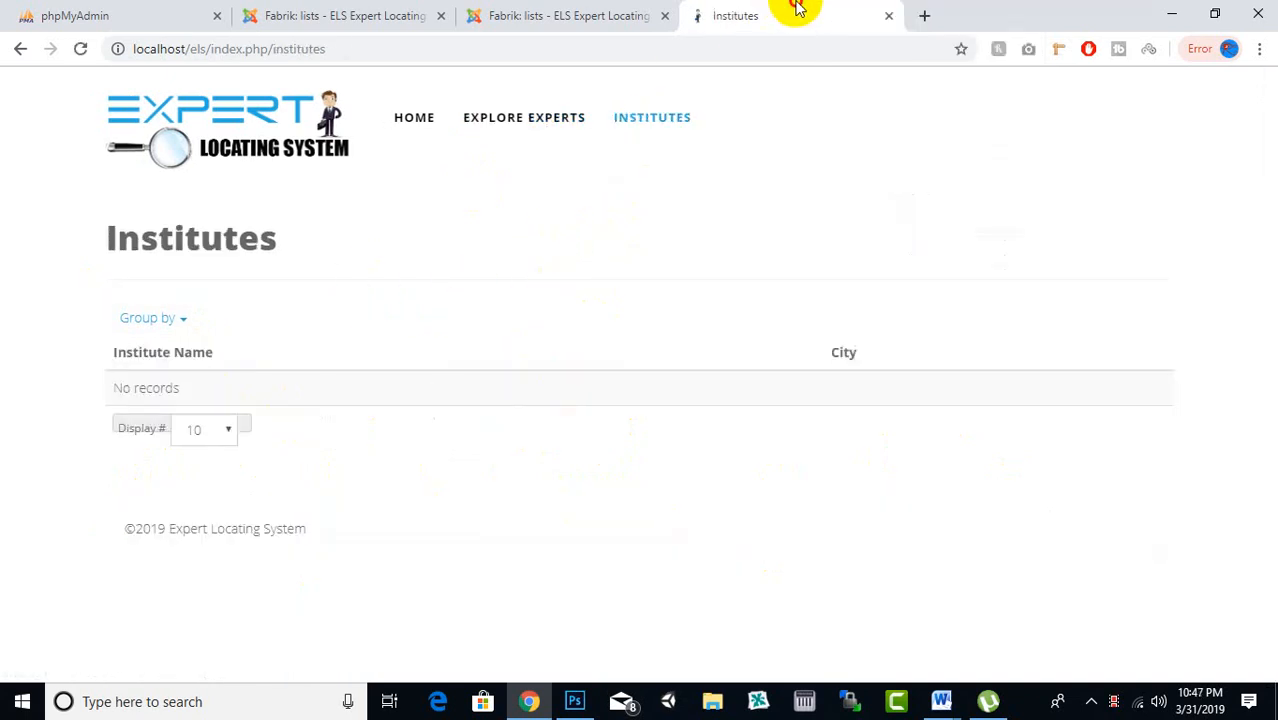
pyautogui.click(416, 117)
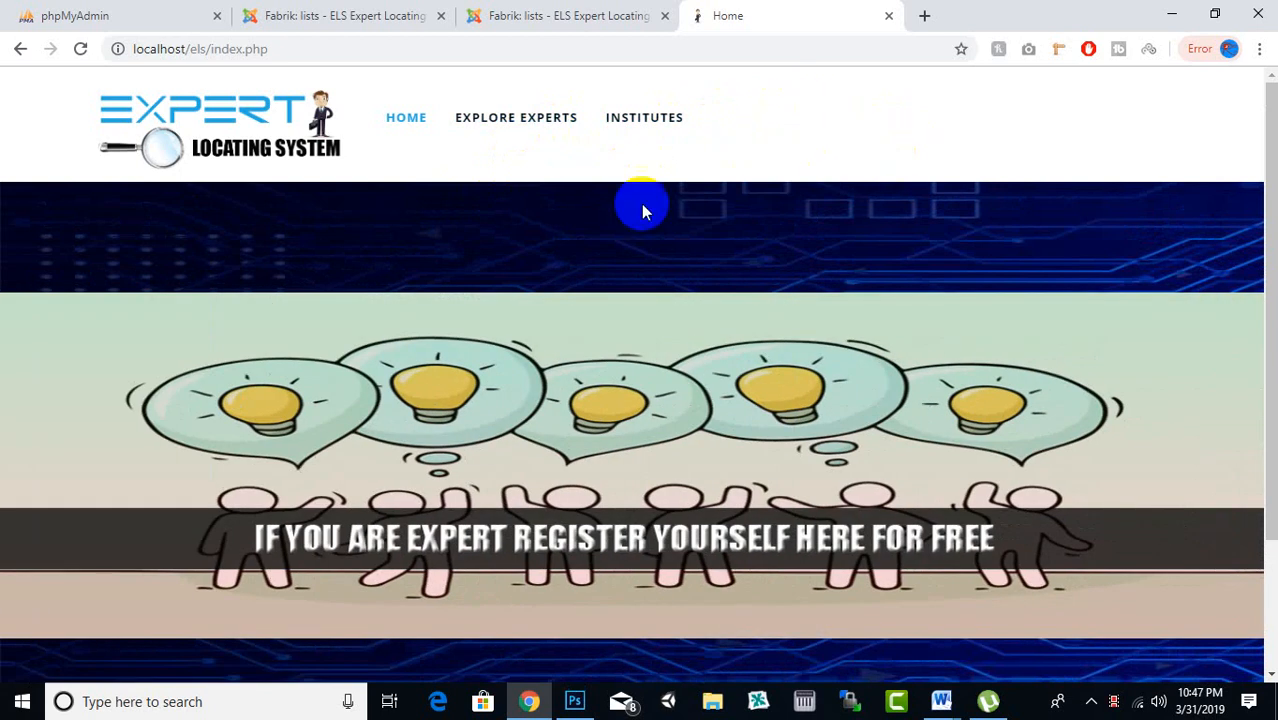
pyautogui.click(751, 6)
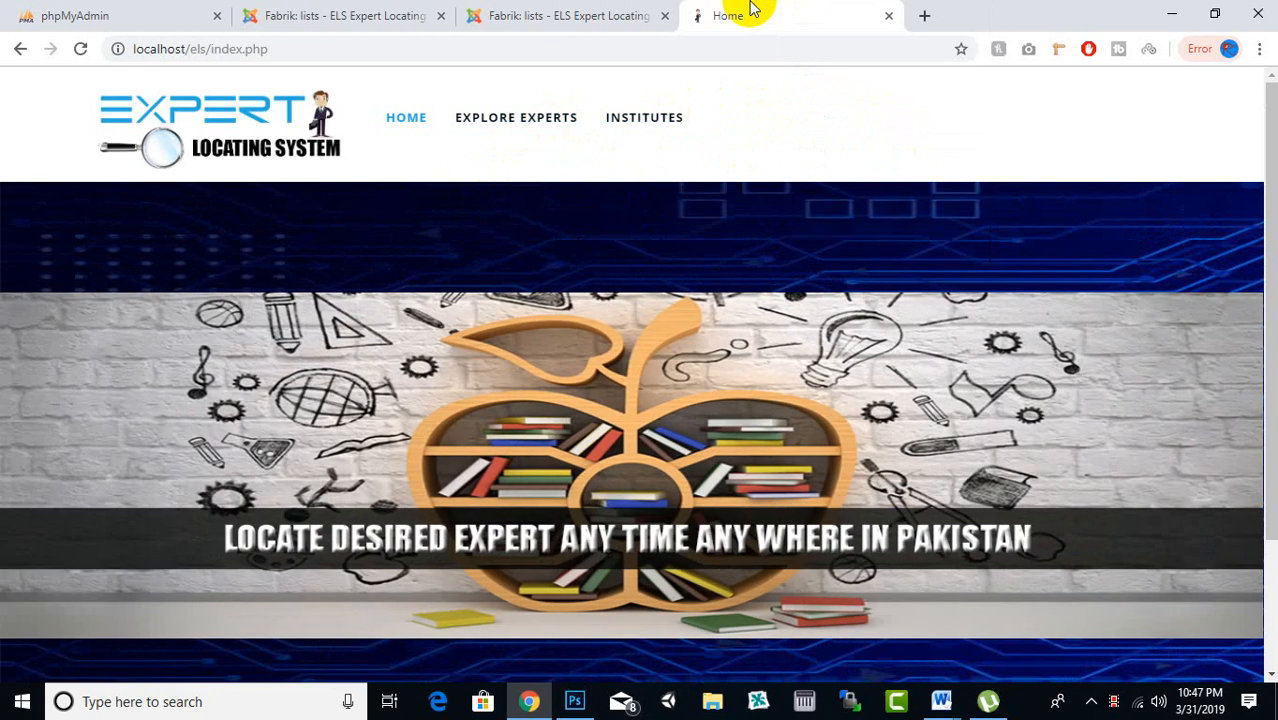
pyautogui.click(585, 12)
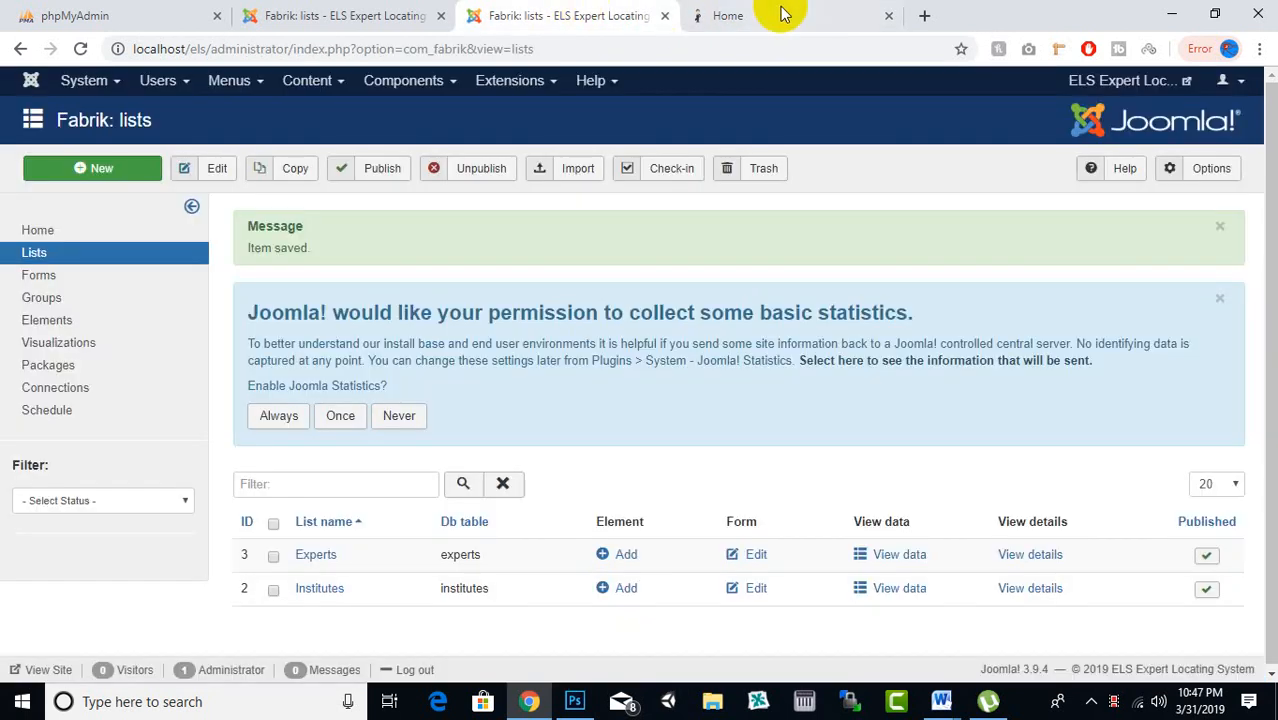
pyautogui.click(778, 16)
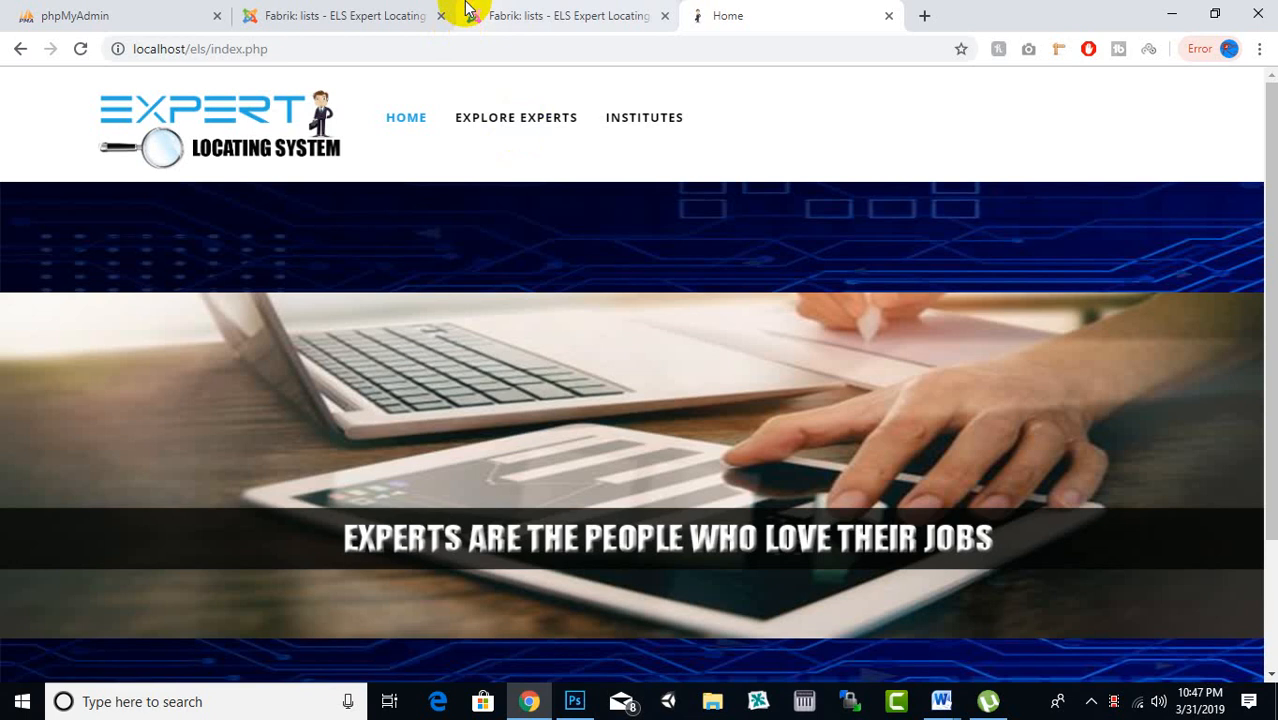
pyautogui.click(470, 15)
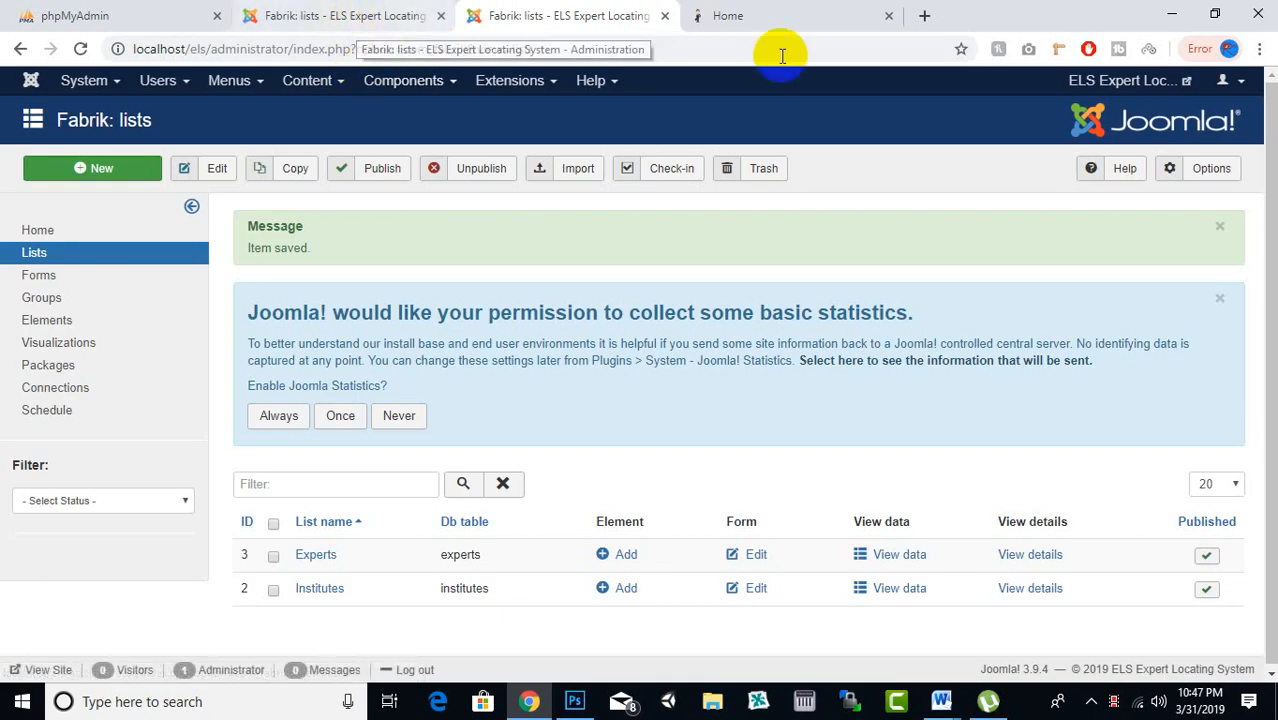
pyautogui.click(744, 22)
pyautogui.click(570, 15)
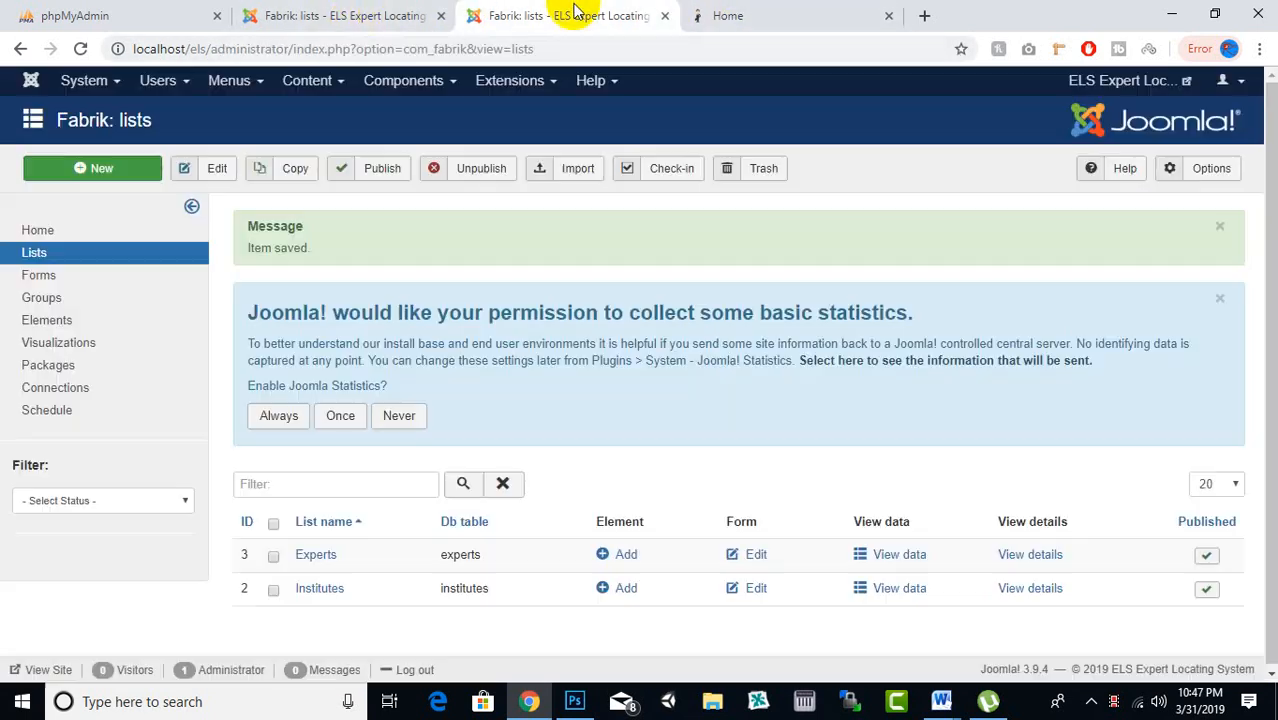
pyautogui.click(170, 84)
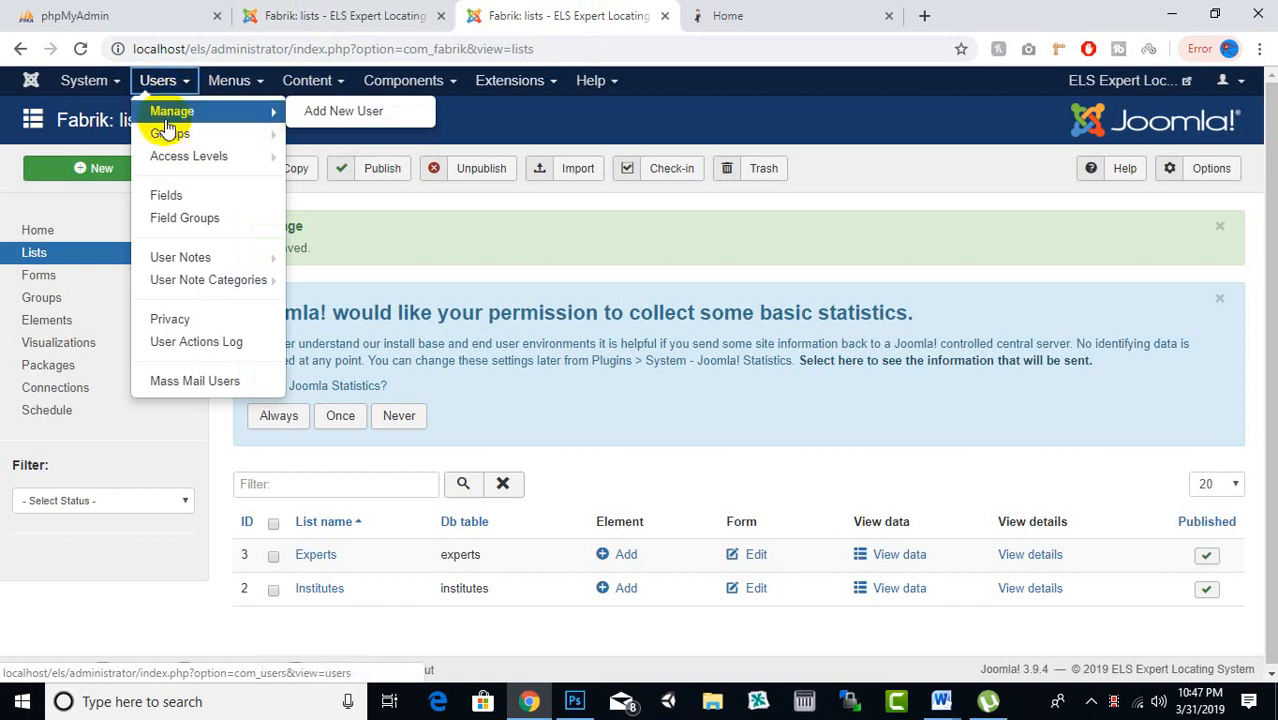
# Open the Users: Groups list and decline the Joomla statistics request
pyautogui.moveTo(170, 163)
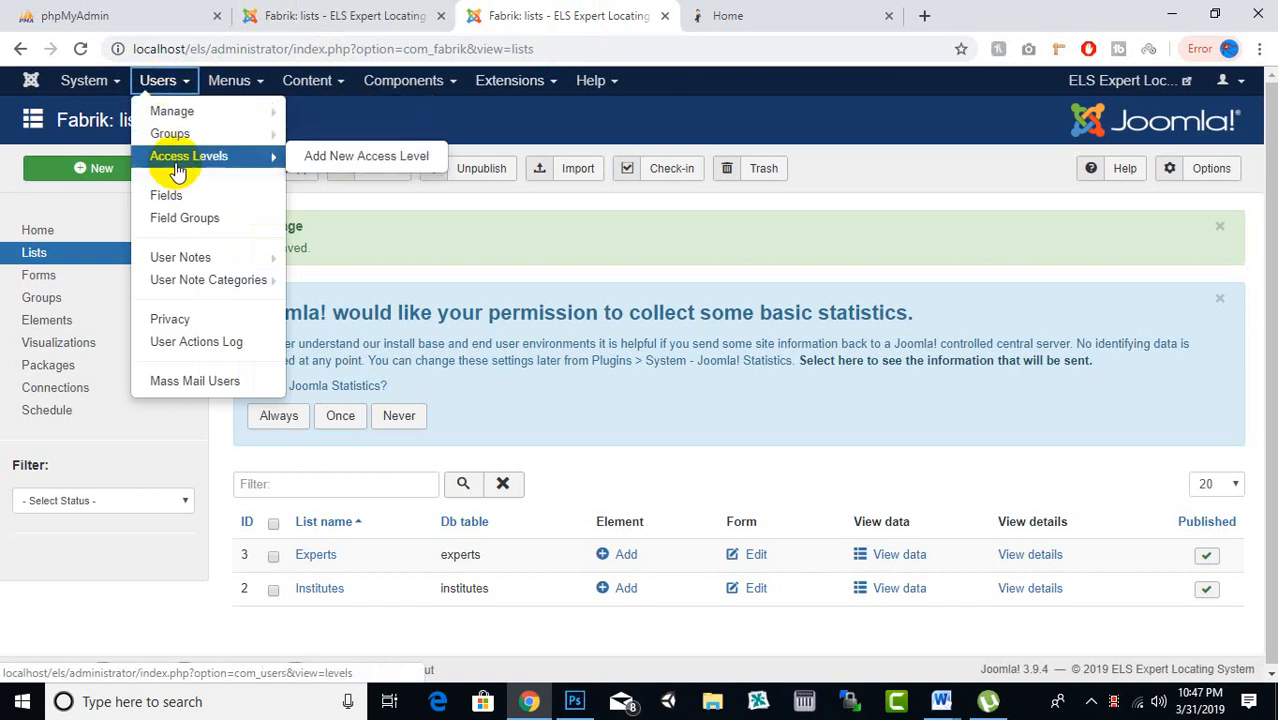
pyautogui.click(171, 134)
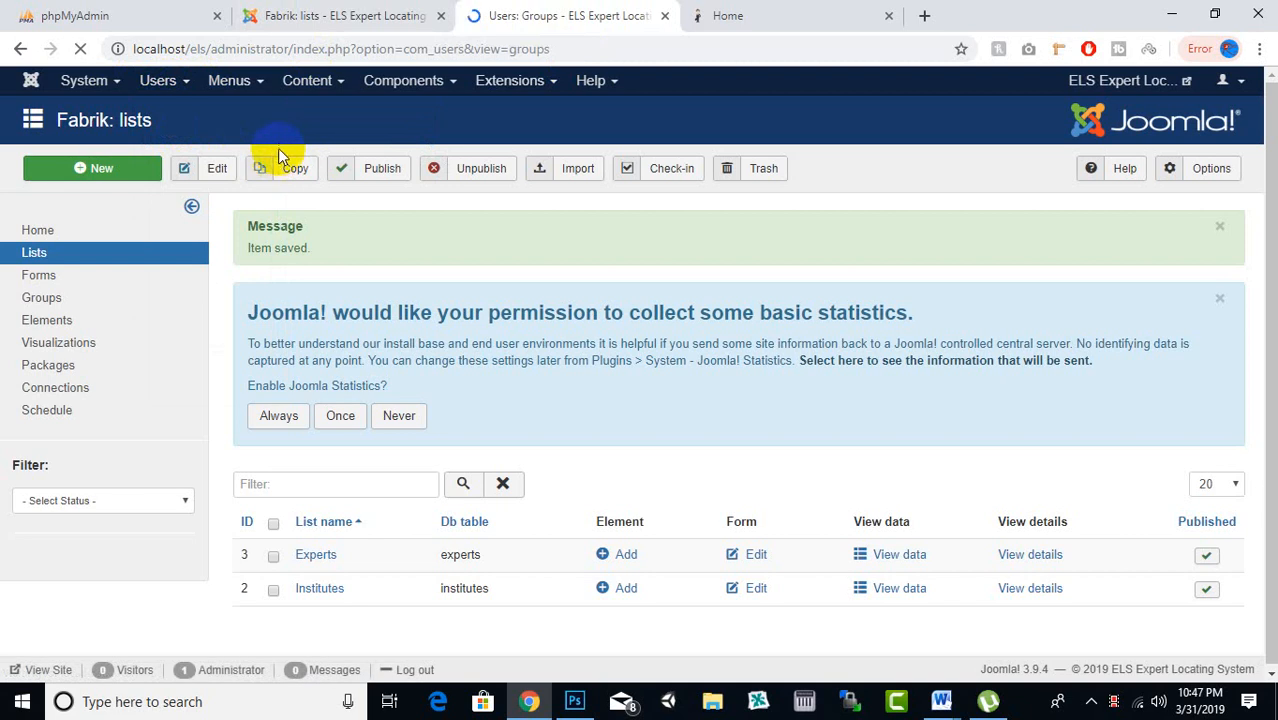
pyautogui.scroll(-2, 296, 168)
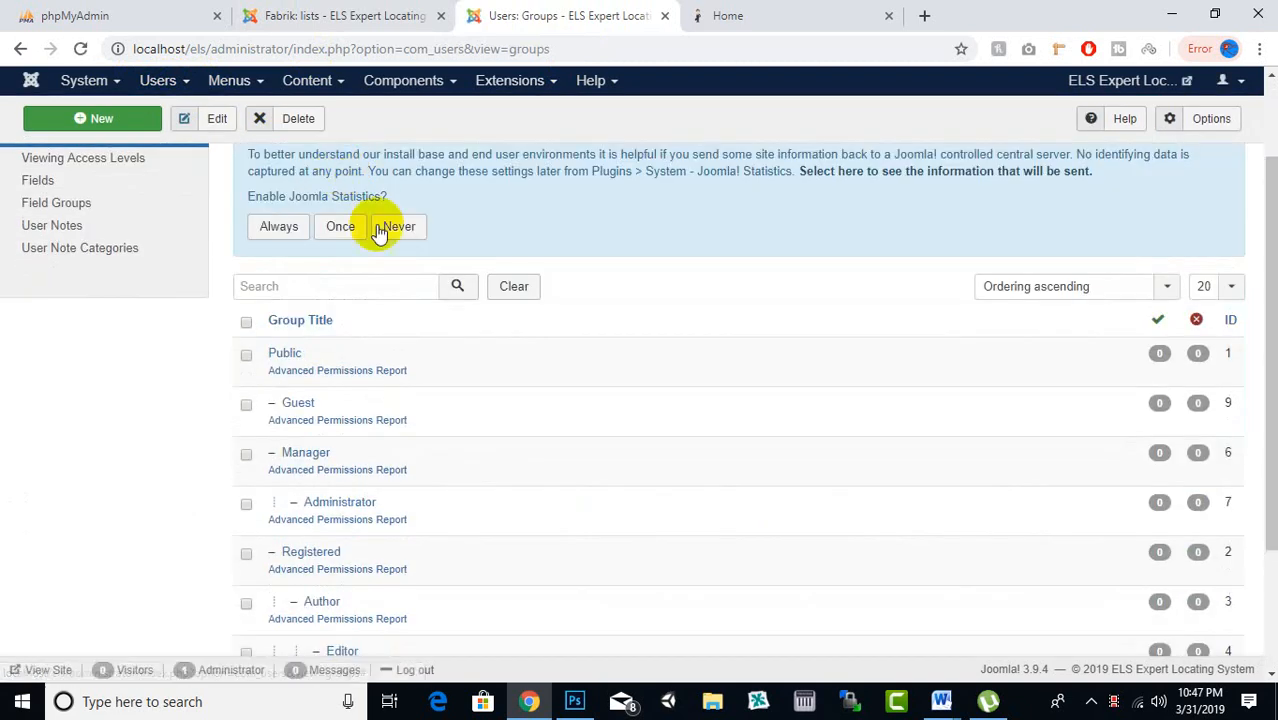
pyautogui.click(398, 226)
pyautogui.scroll(-2, 362, 365)
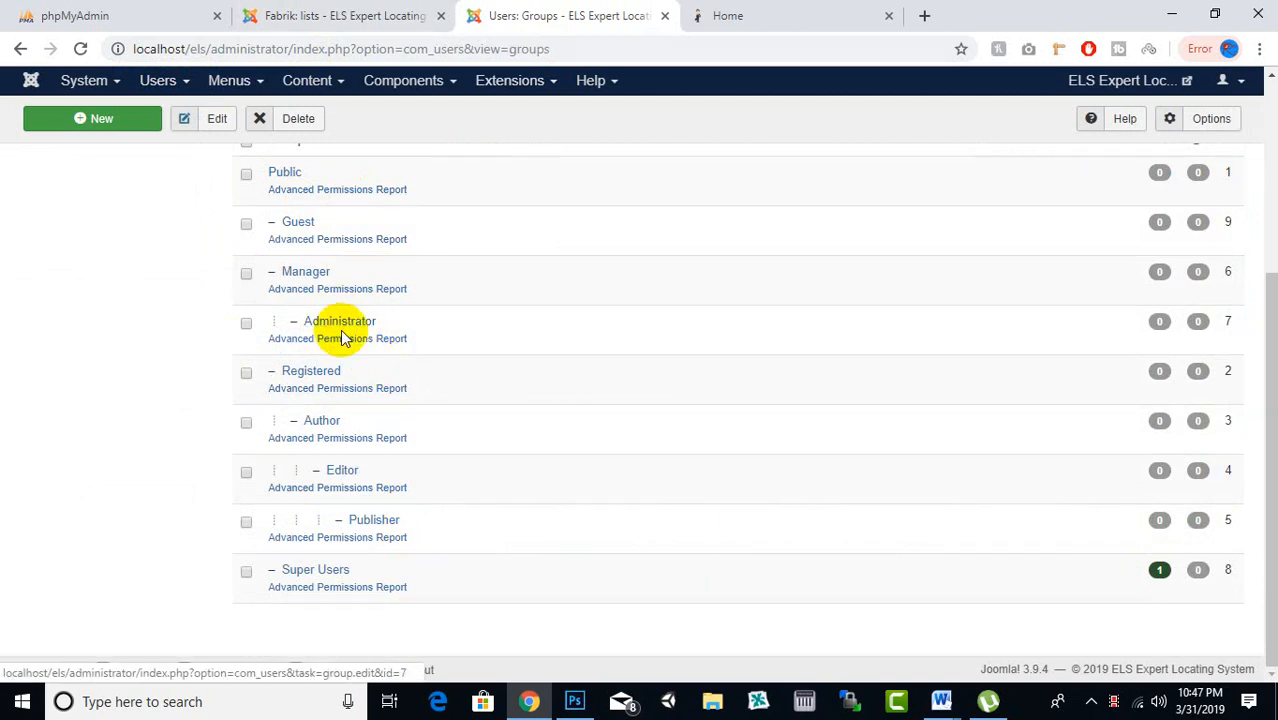
pyautogui.scroll(3, 355, 370)
pyautogui.scroll(-3, 358, 370)
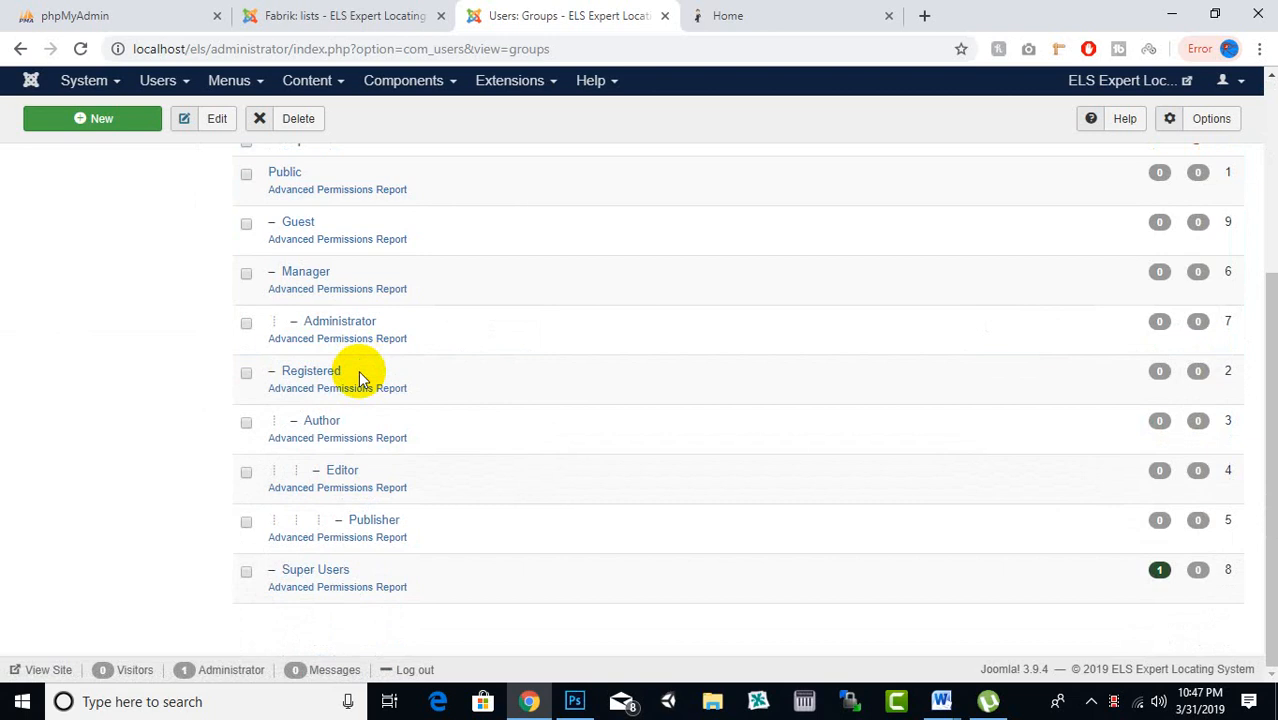
pyautogui.scroll(3, 358, 370)
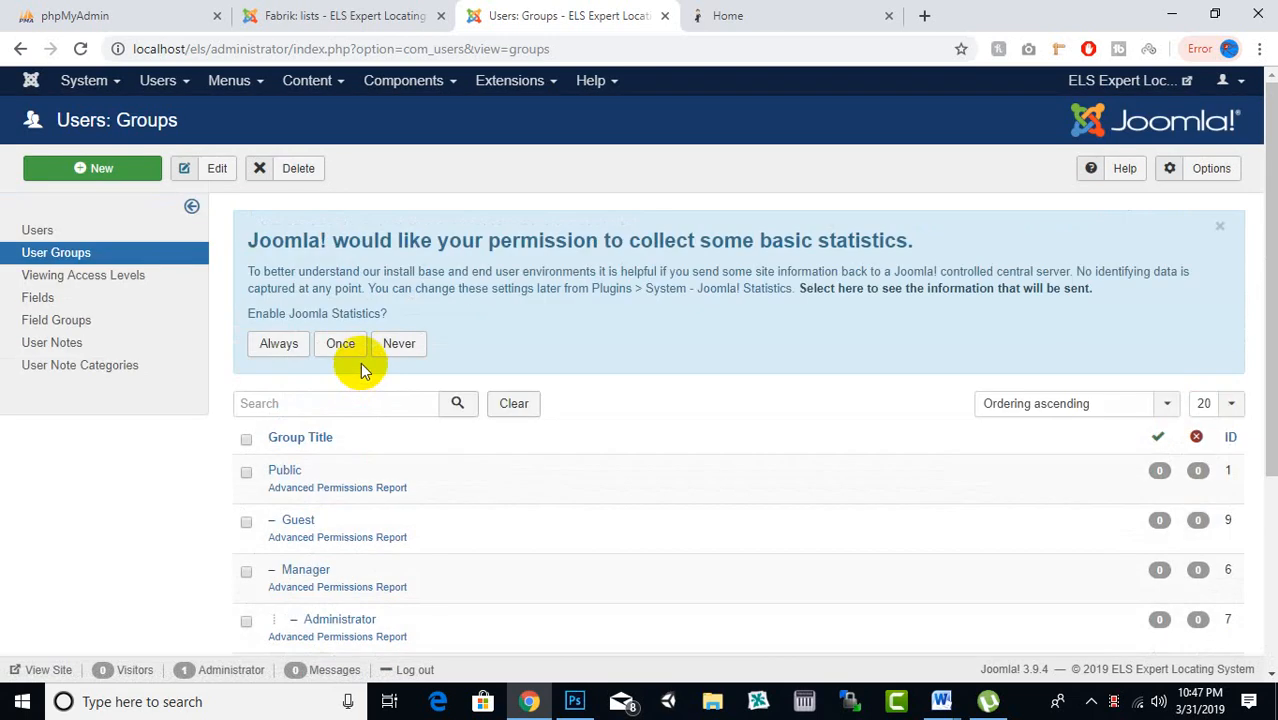
# Create a user group titled Admin with Public as its parent and save it
pyautogui.click(118, 176)
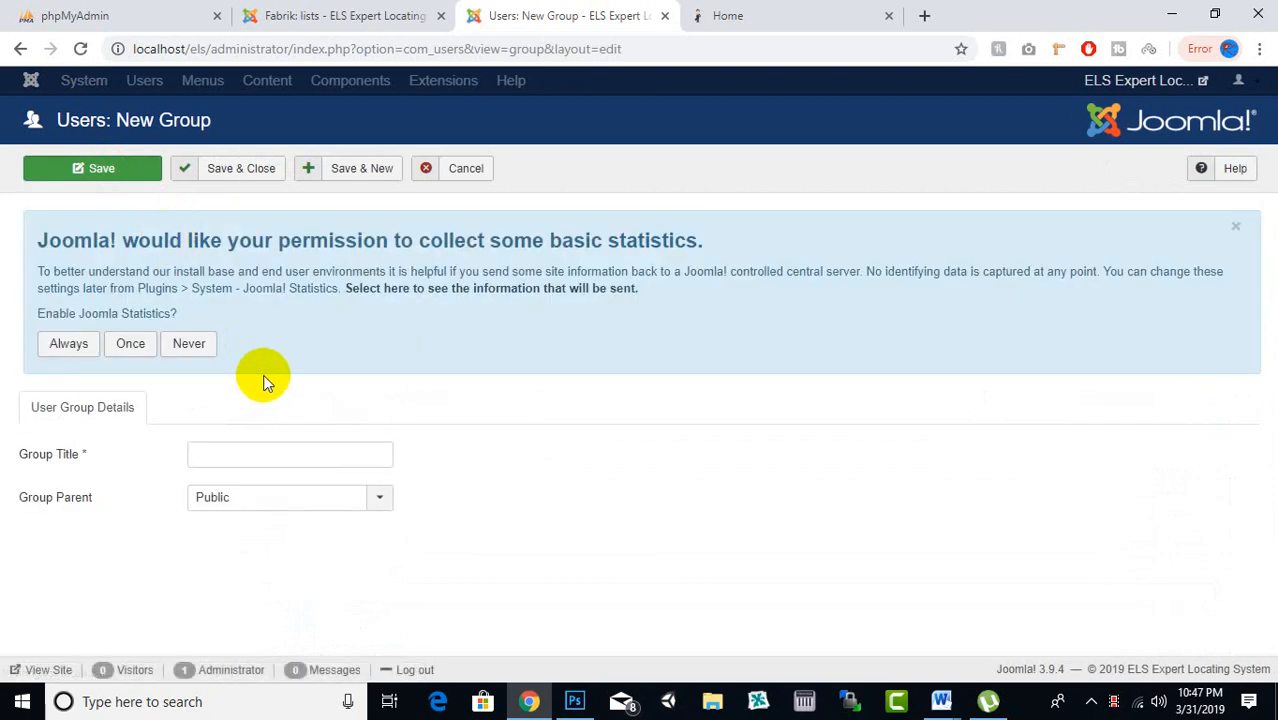
pyautogui.click(292, 498)
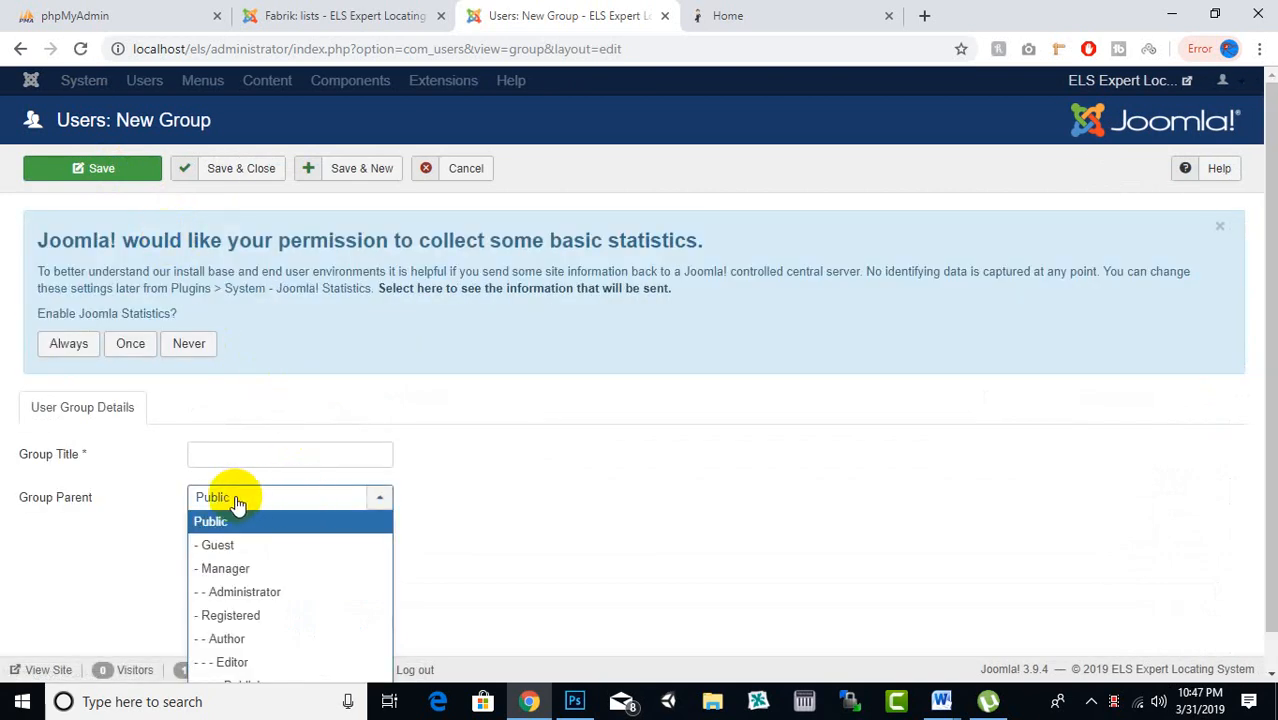
pyautogui.click(255, 497)
pyautogui.click(251, 500)
pyautogui.click(292, 521)
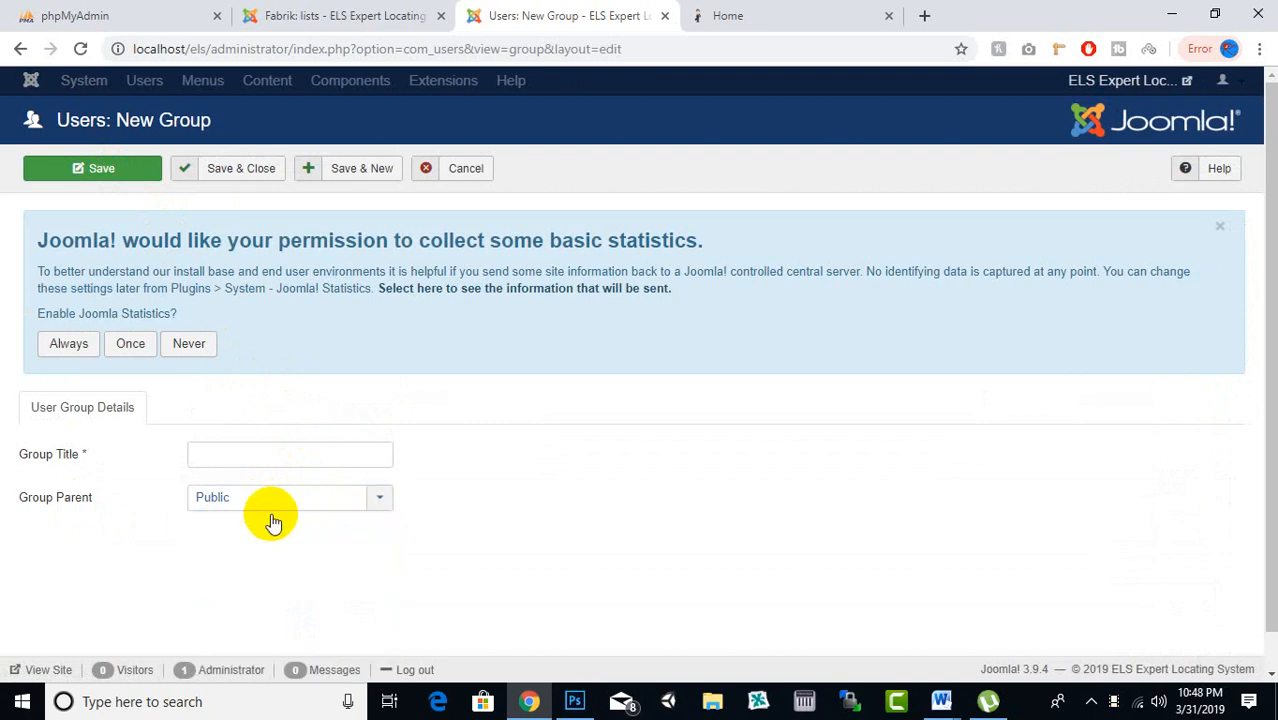
pyautogui.click(325, 458)
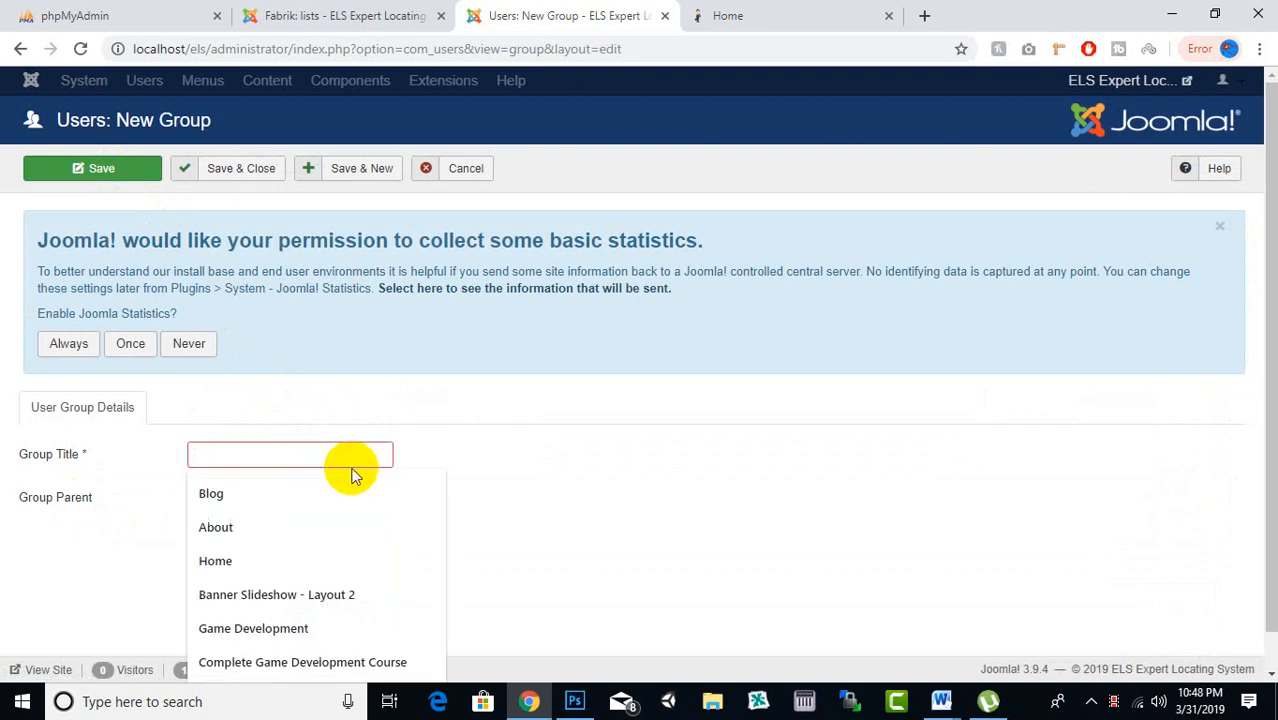
pyautogui.write('Adm')
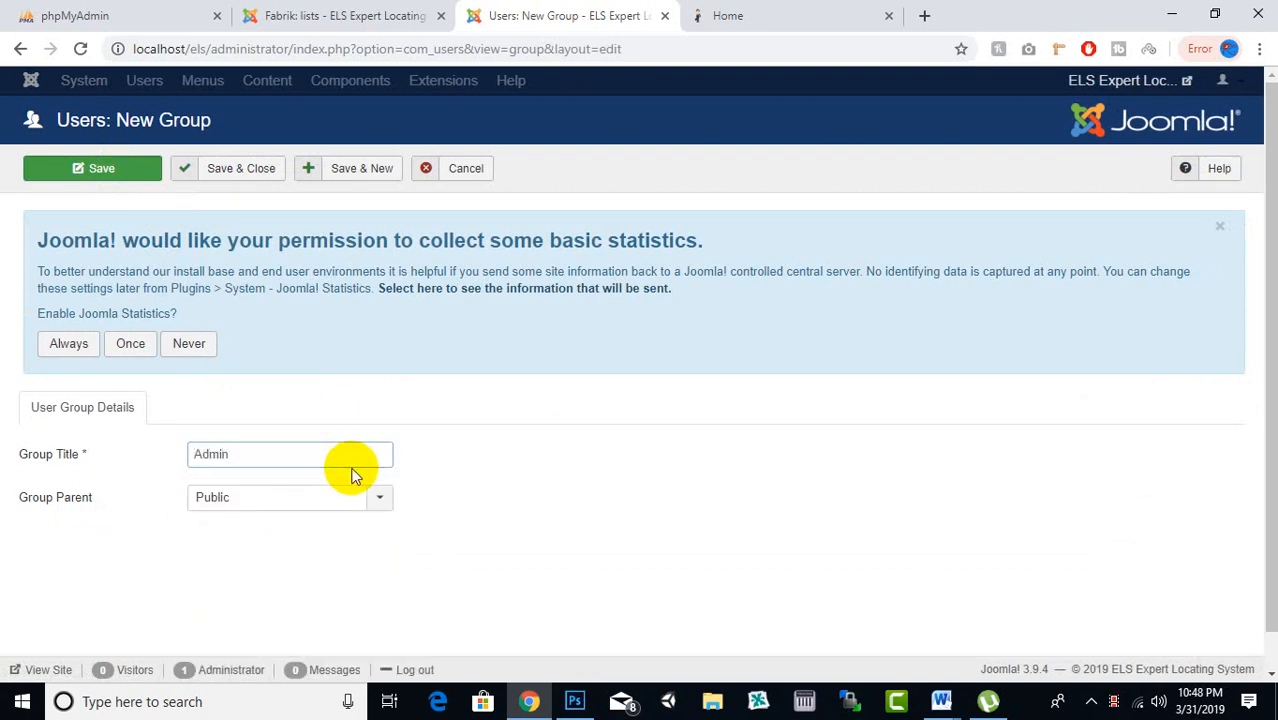
pyautogui.write('in')
pyautogui.click(257, 170)
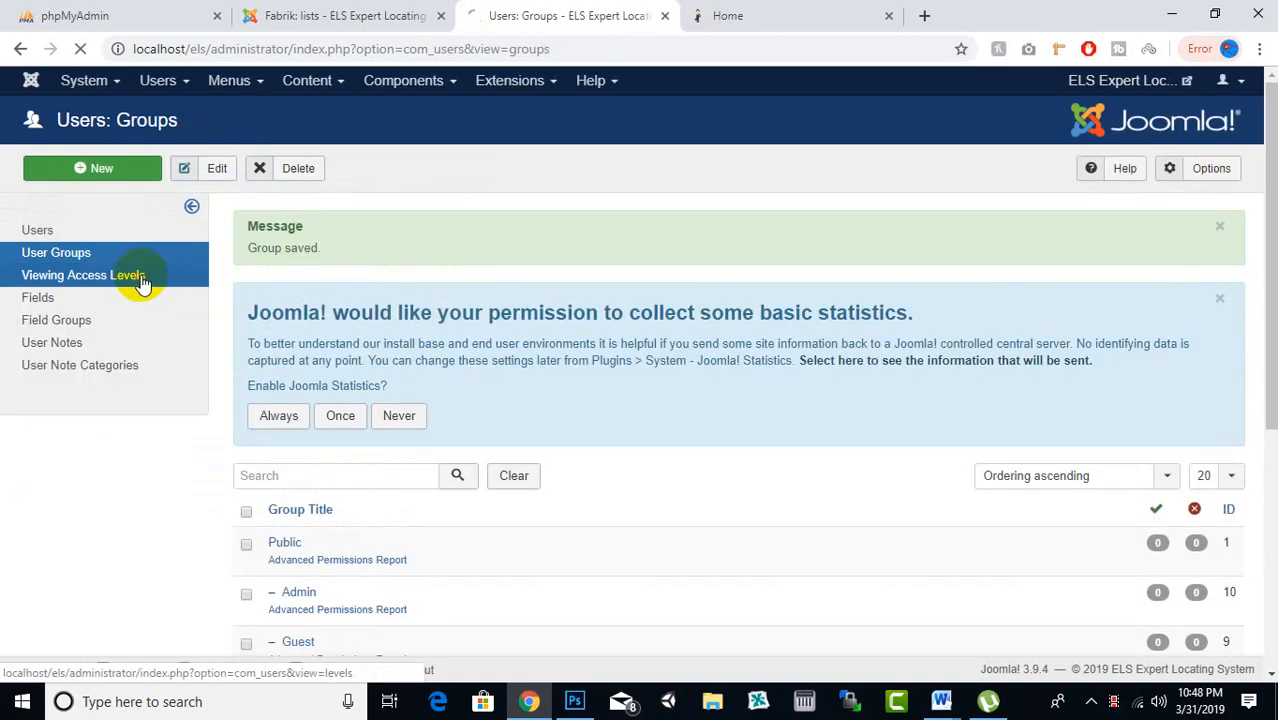
pyautogui.click(143, 284)
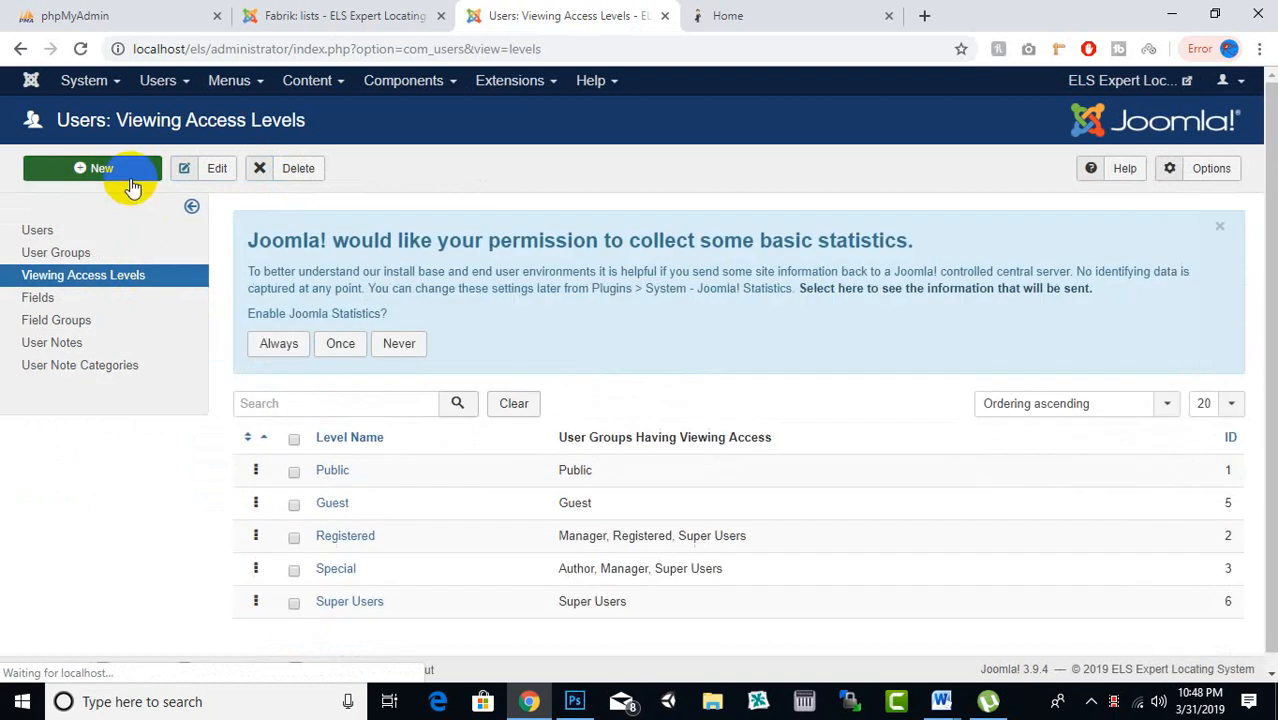
# Create a viewing access level titled Admin and grant it to the Admin group
pyautogui.click(127, 180)
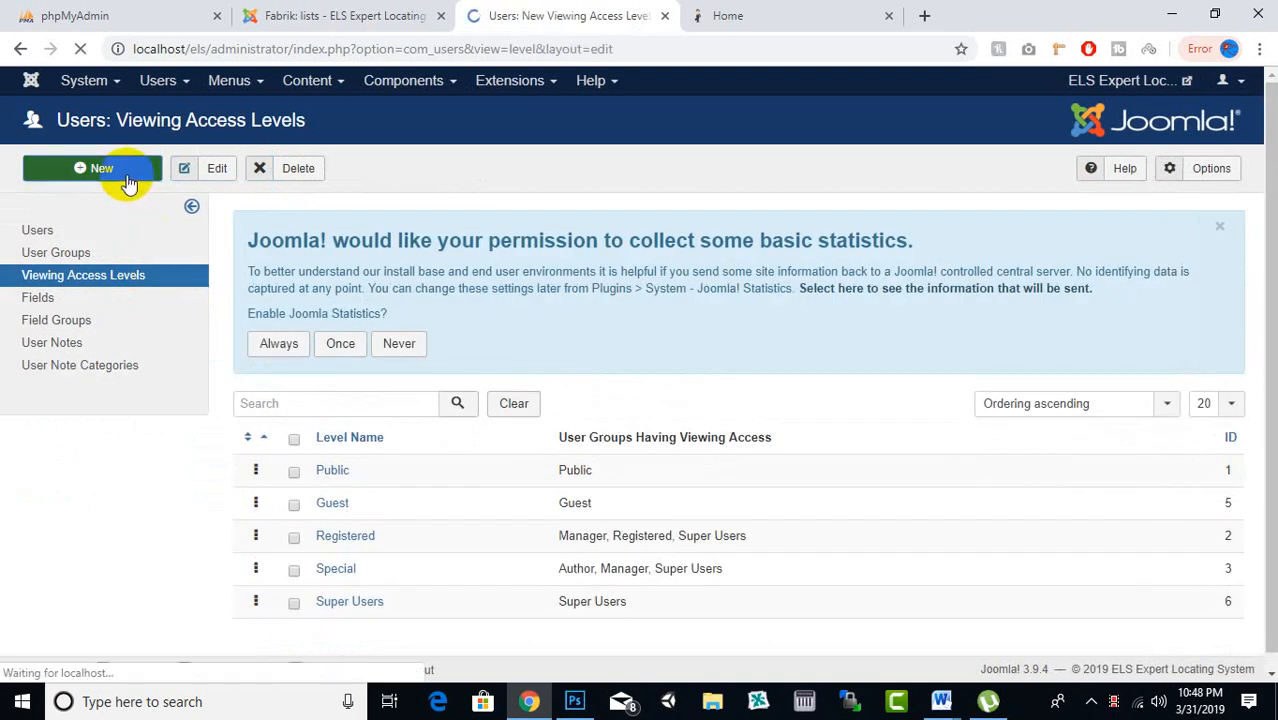
pyautogui.click(288, 476)
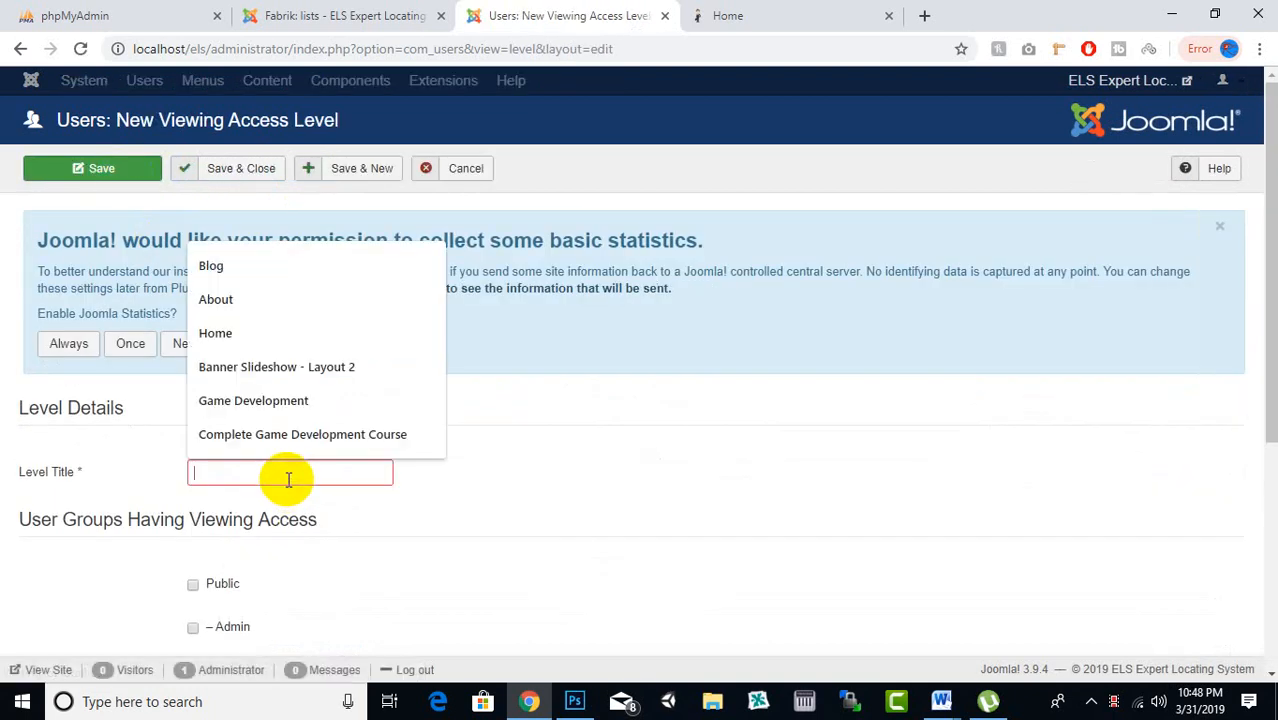
pyautogui.write('Admin')
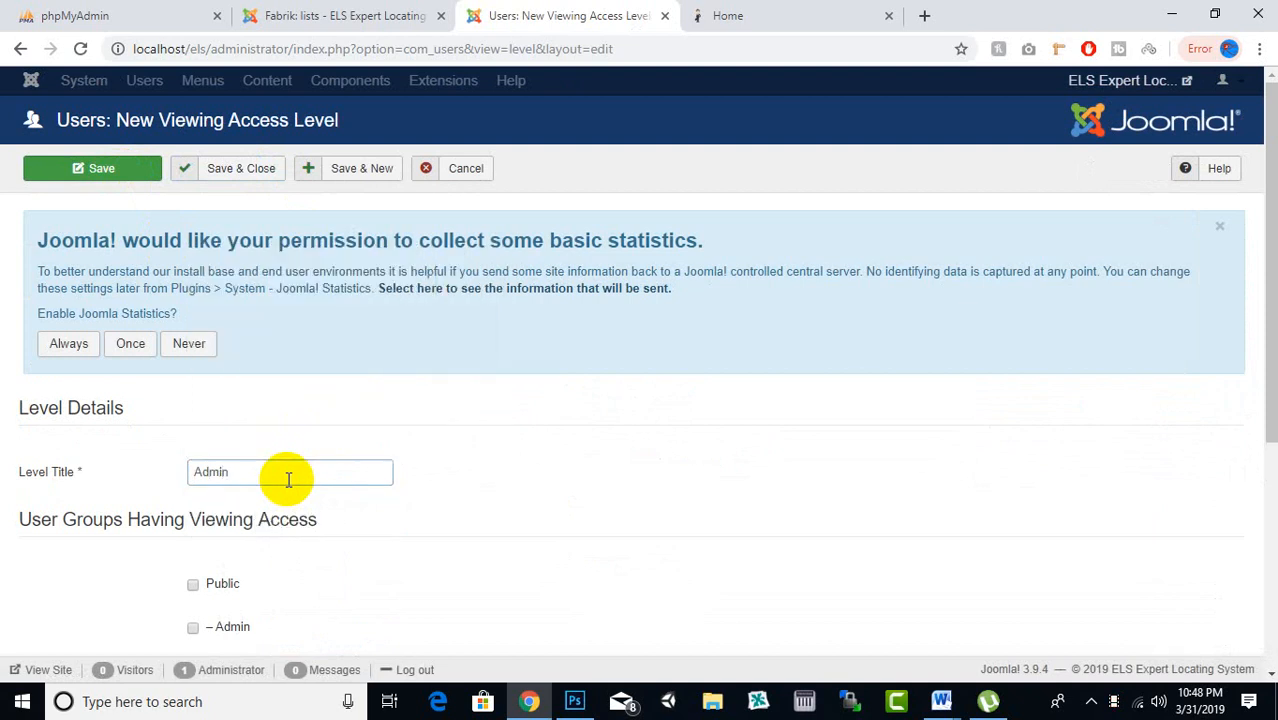
pyautogui.scroll(-2, 288, 479)
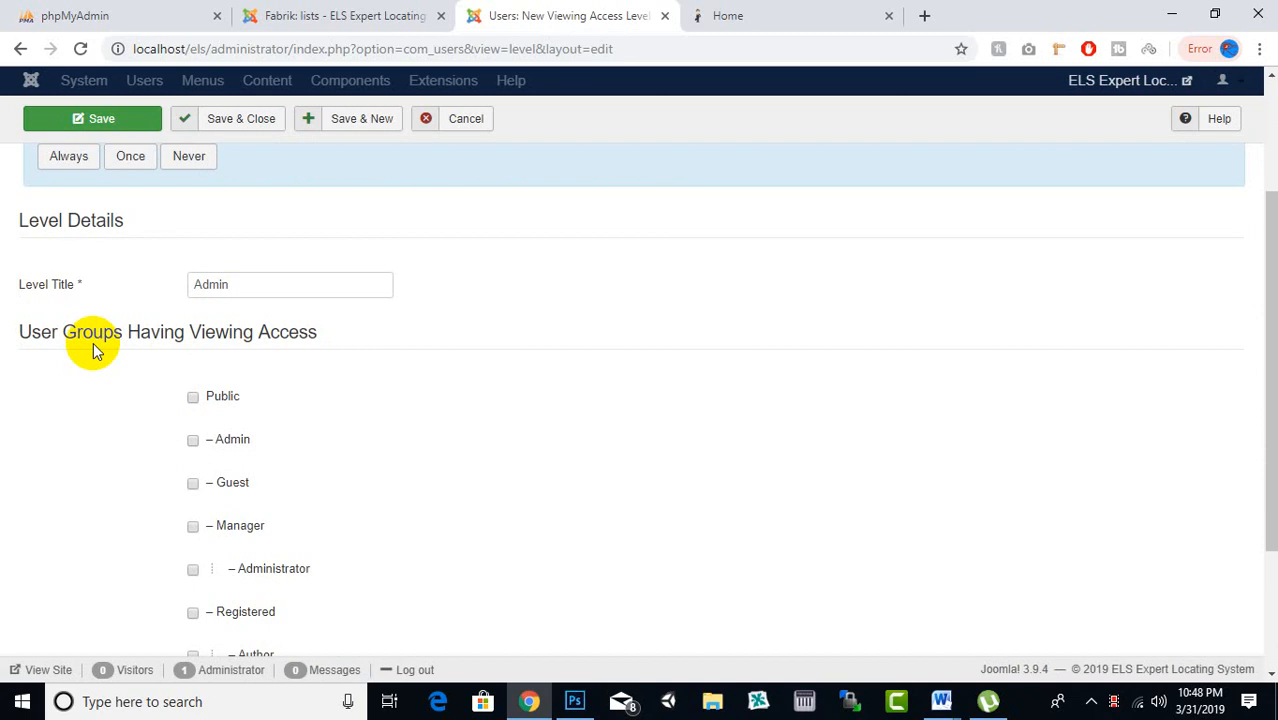
pyautogui.scroll(-2, 337, 338)
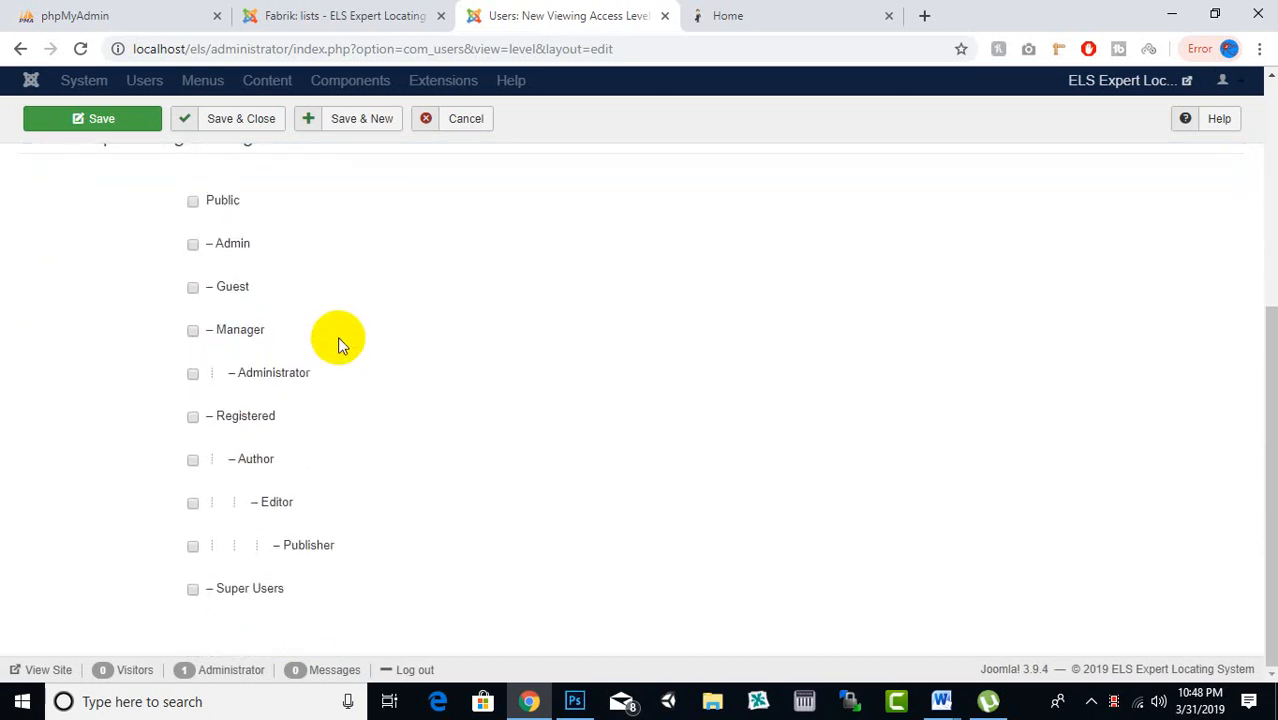
pyautogui.scroll(2, 234, 342)
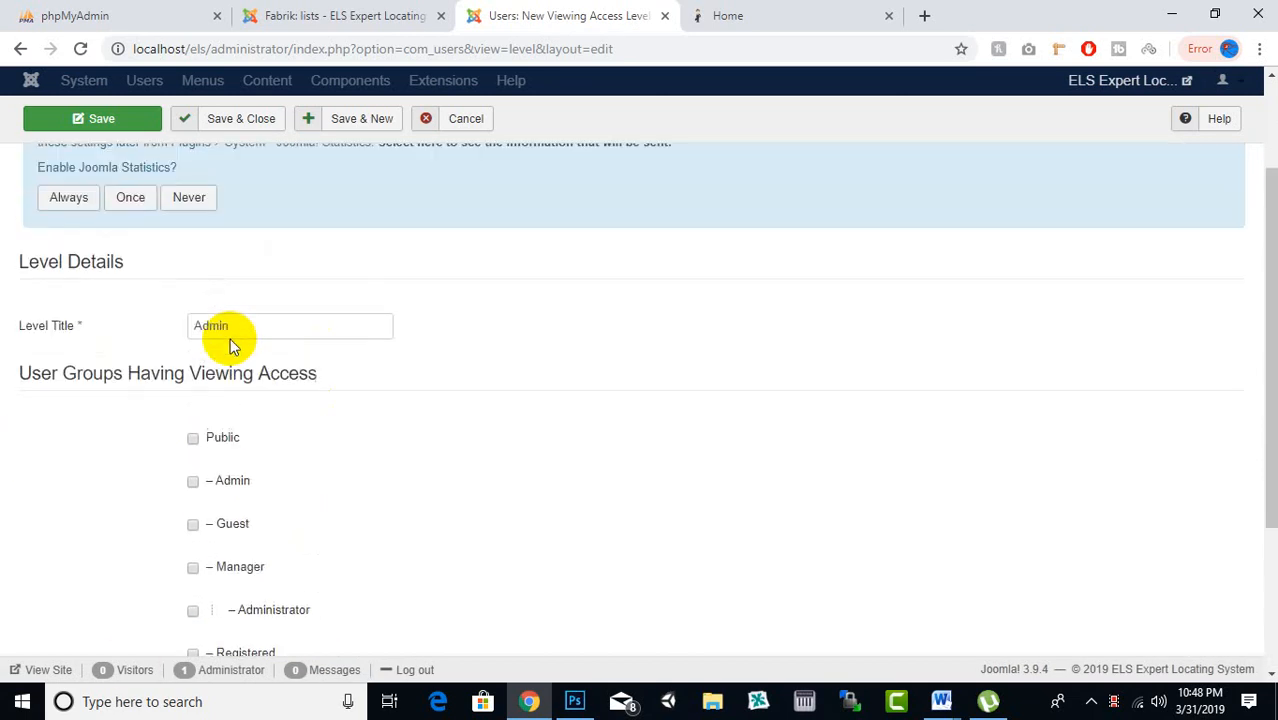
pyautogui.click(250, 284)
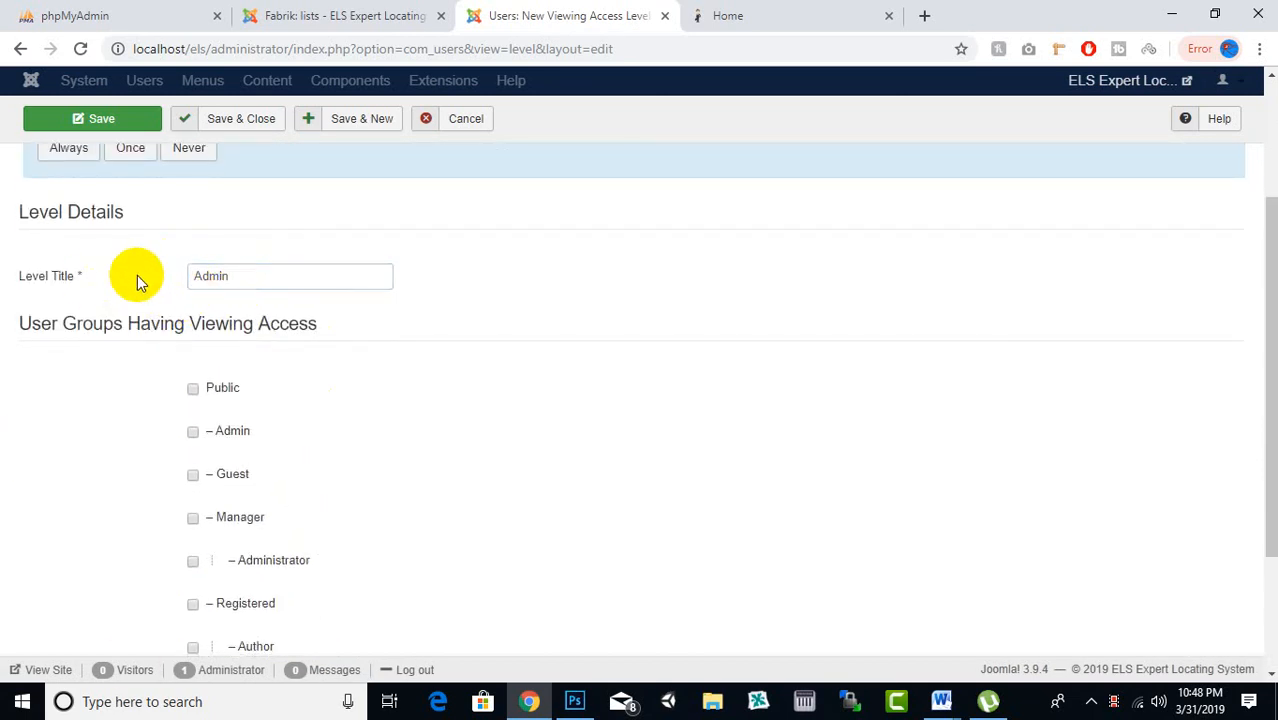
pyautogui.scroll(-2, 251, 270)
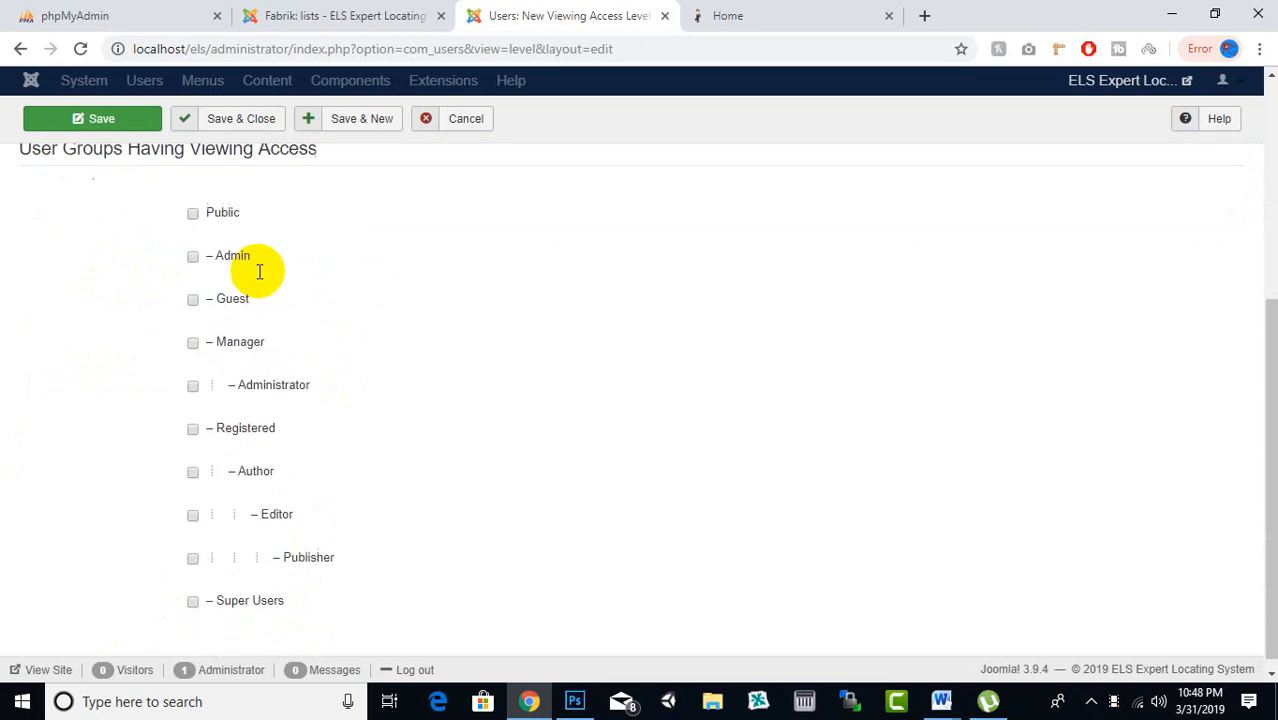
pyautogui.click(195, 247)
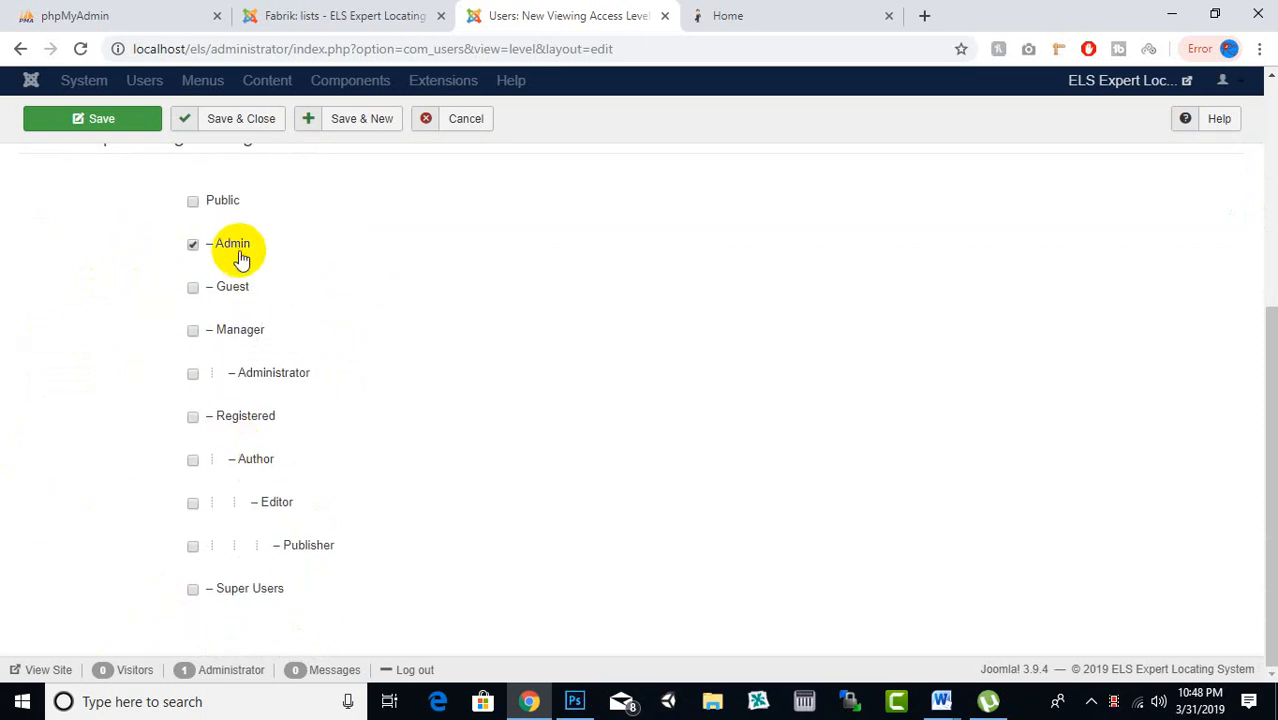
# Save & Close the Admin access level and decline the statistics request
pyautogui.scroll(1, 238, 300)
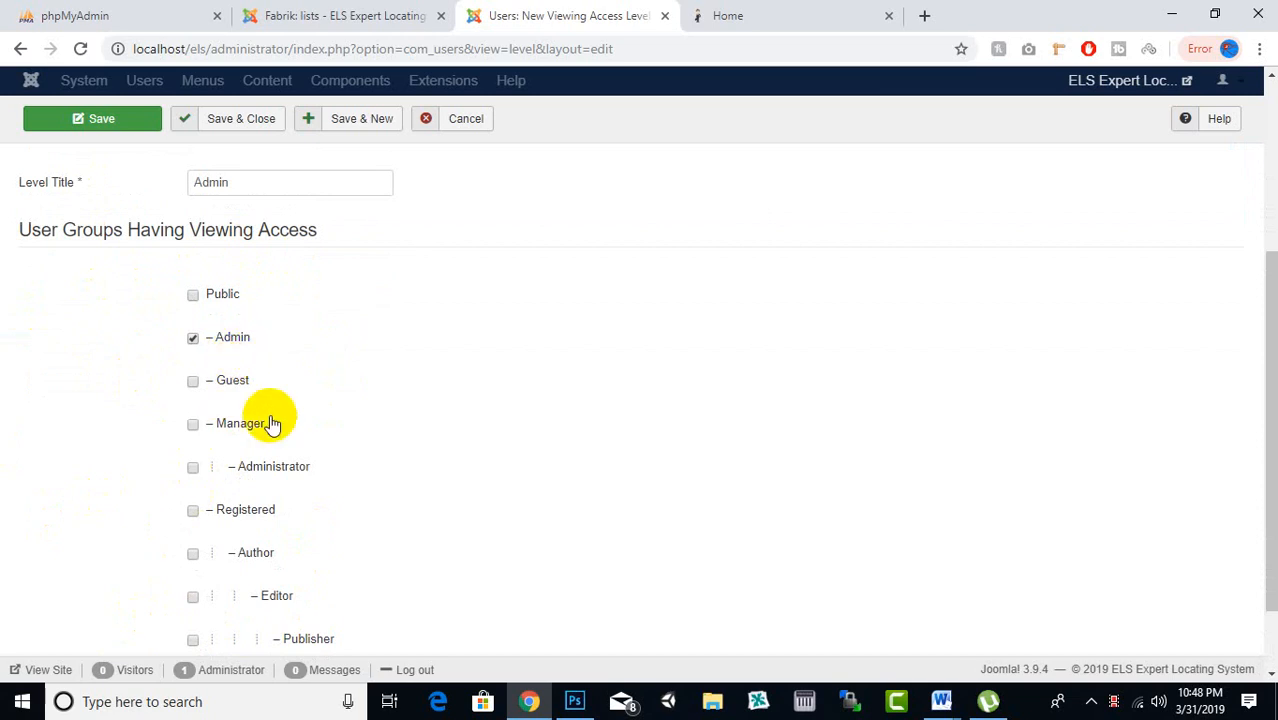
pyautogui.scroll(3, 270, 423)
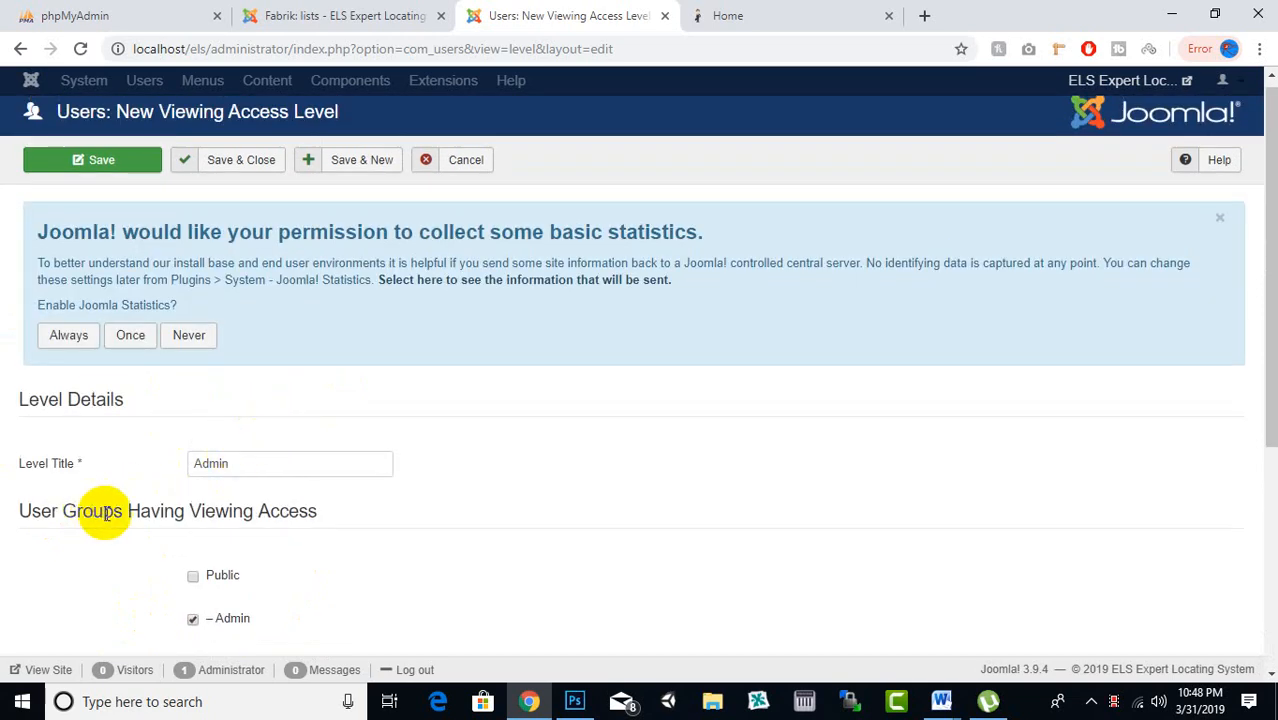
pyautogui.click(250, 162)
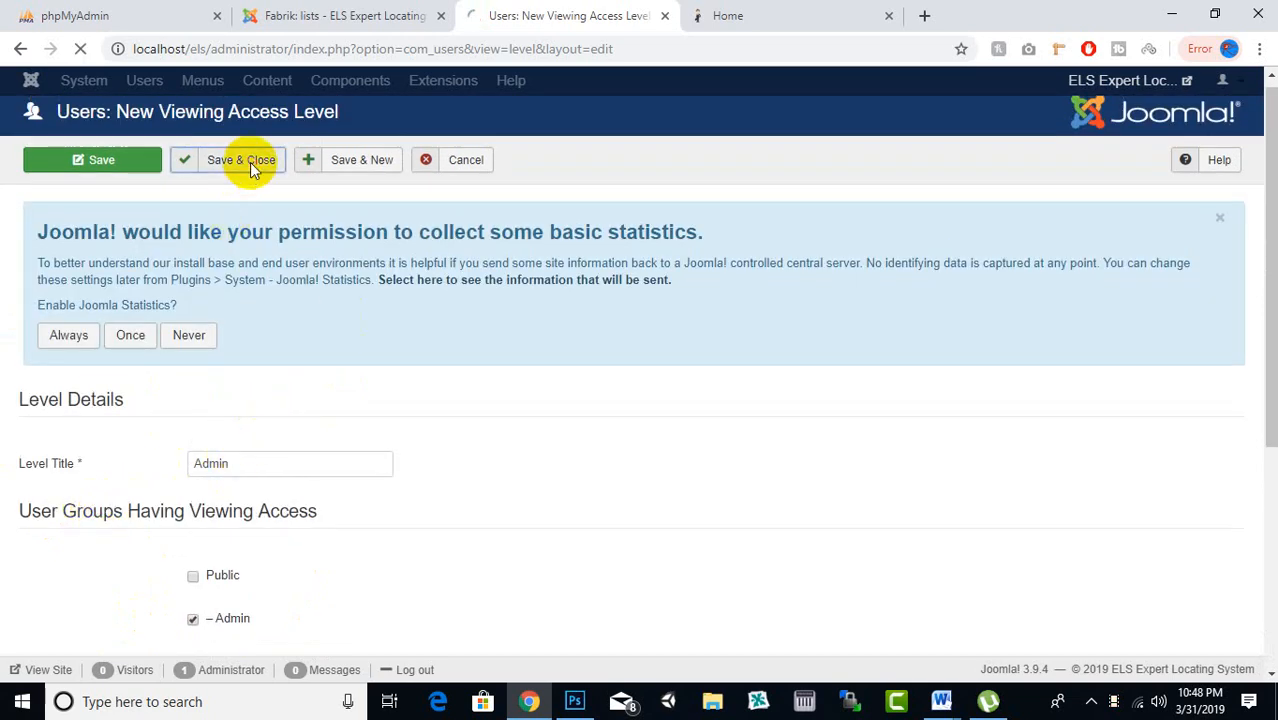
pyautogui.click(200, 337)
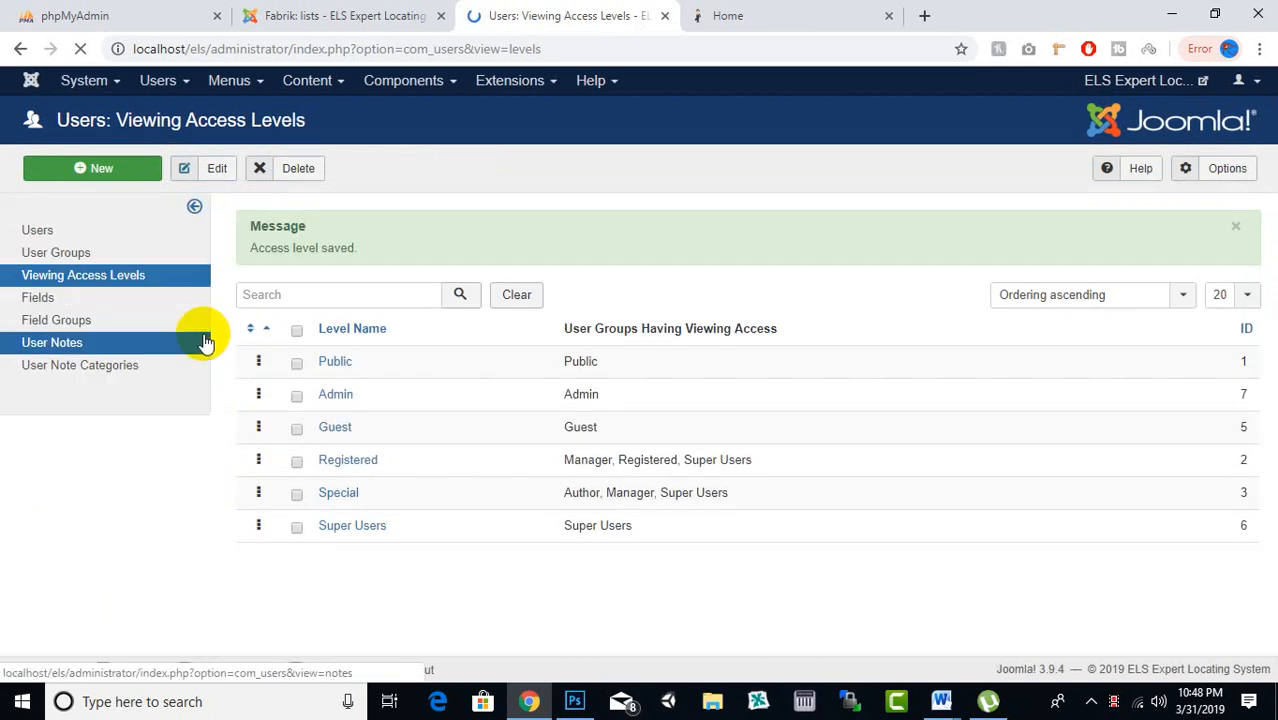
pyautogui.scroll(-1, 340, 420)
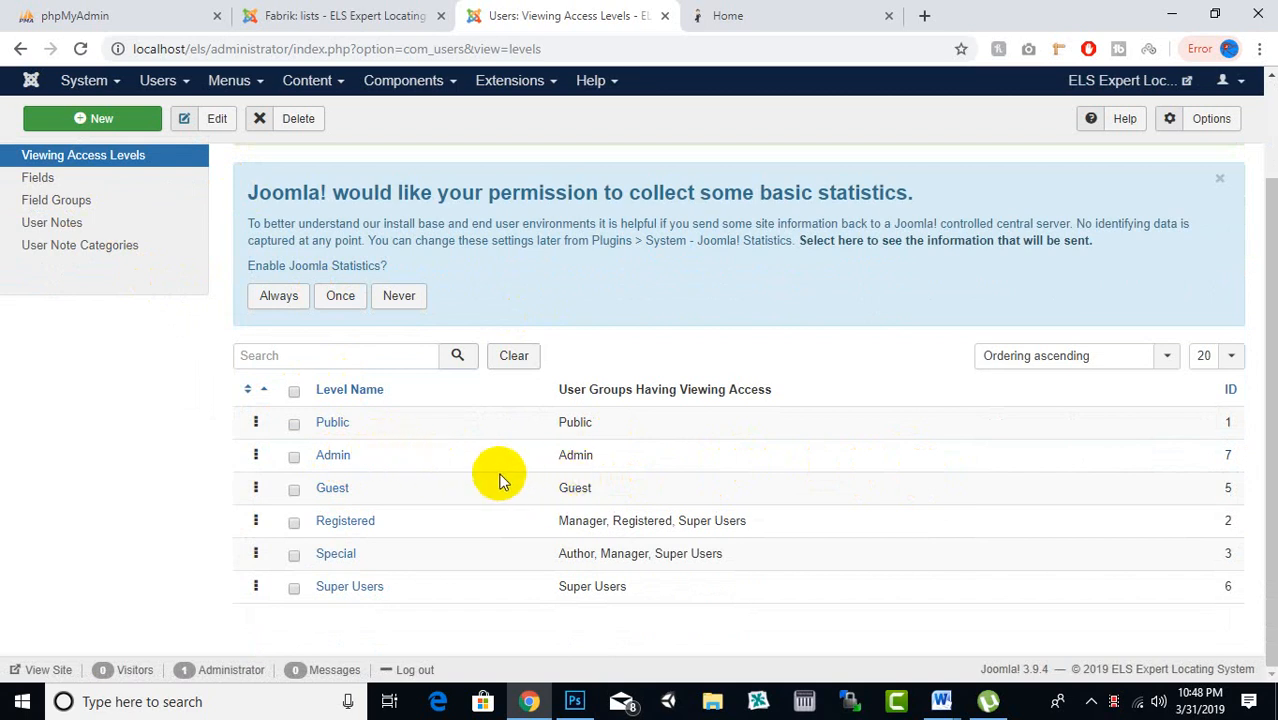
pyautogui.rightClick(540, 13)
pyautogui.press('Escape')
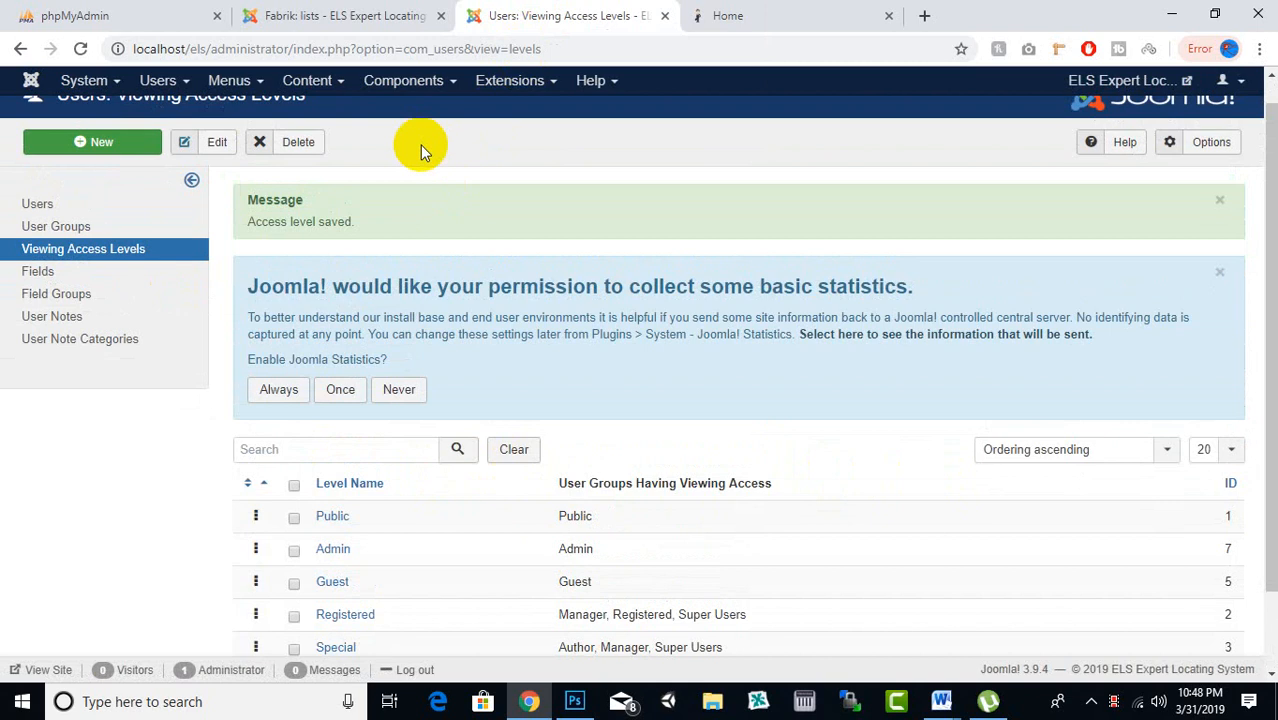
# Go to the Users list and start a new user named Admin with login admin
pyautogui.click(180, 84)
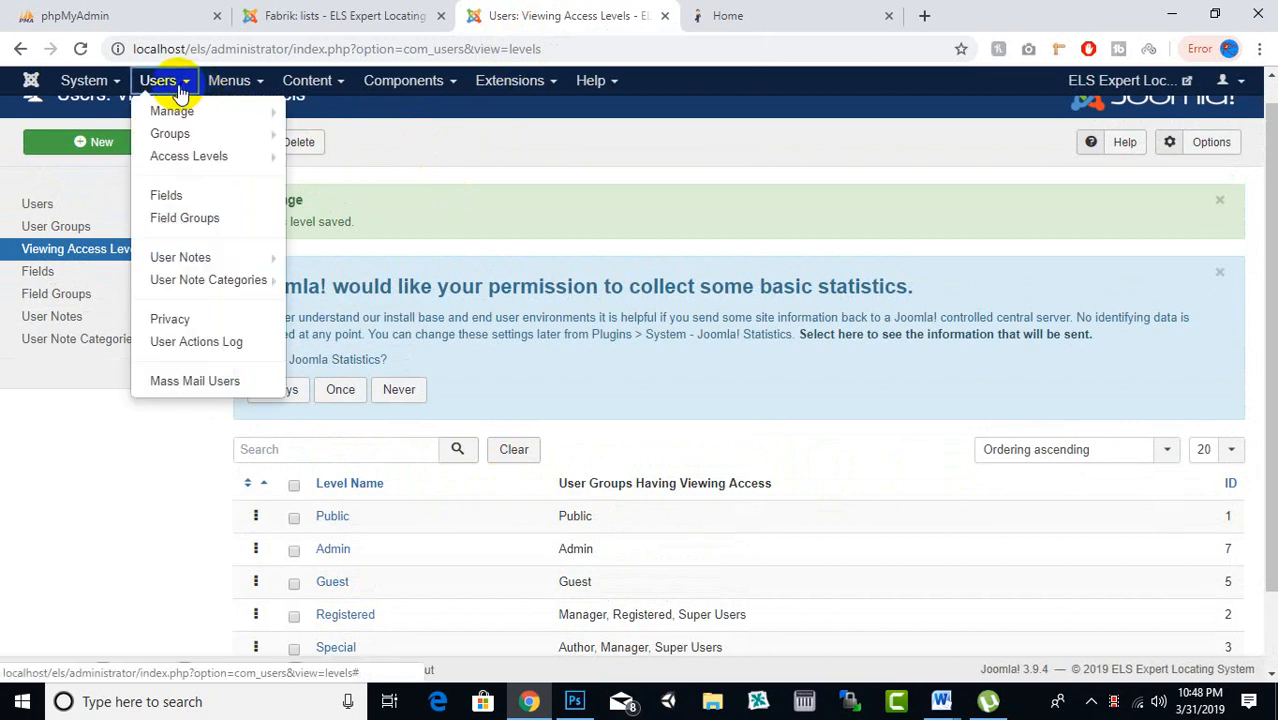
pyautogui.click(183, 117)
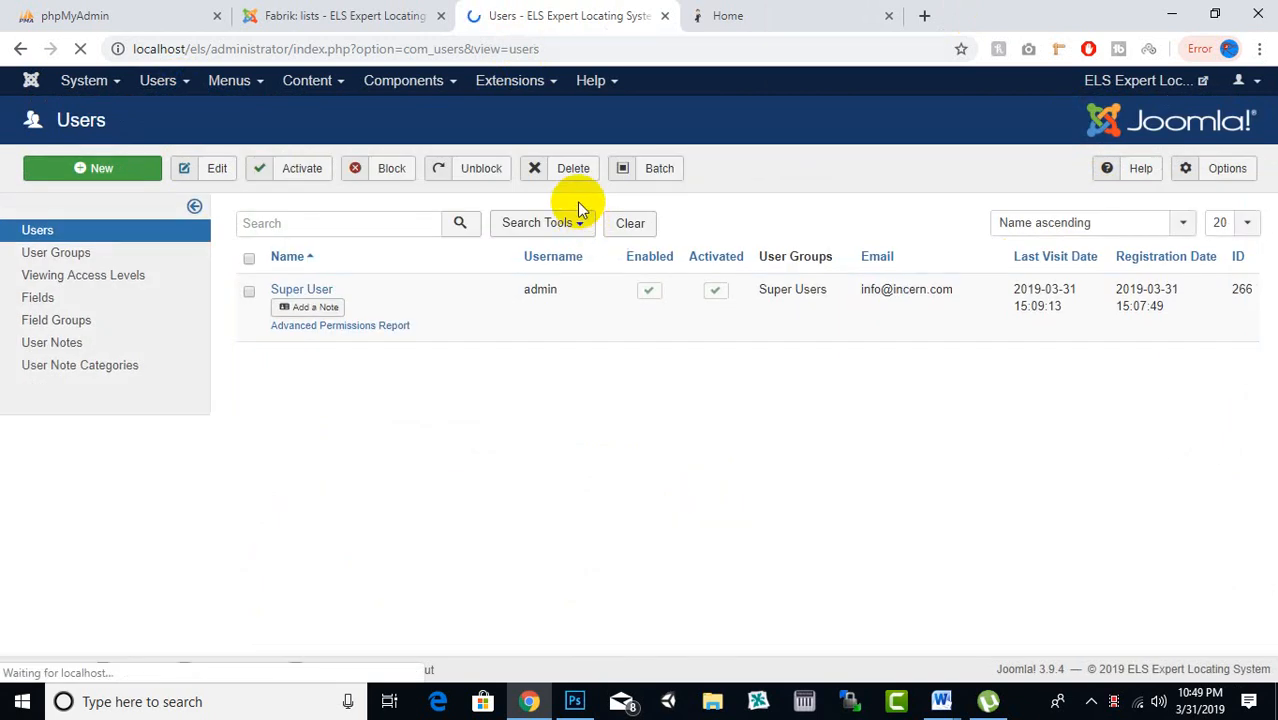
pyautogui.rightClick(633, 12)
pyautogui.click(607, 14)
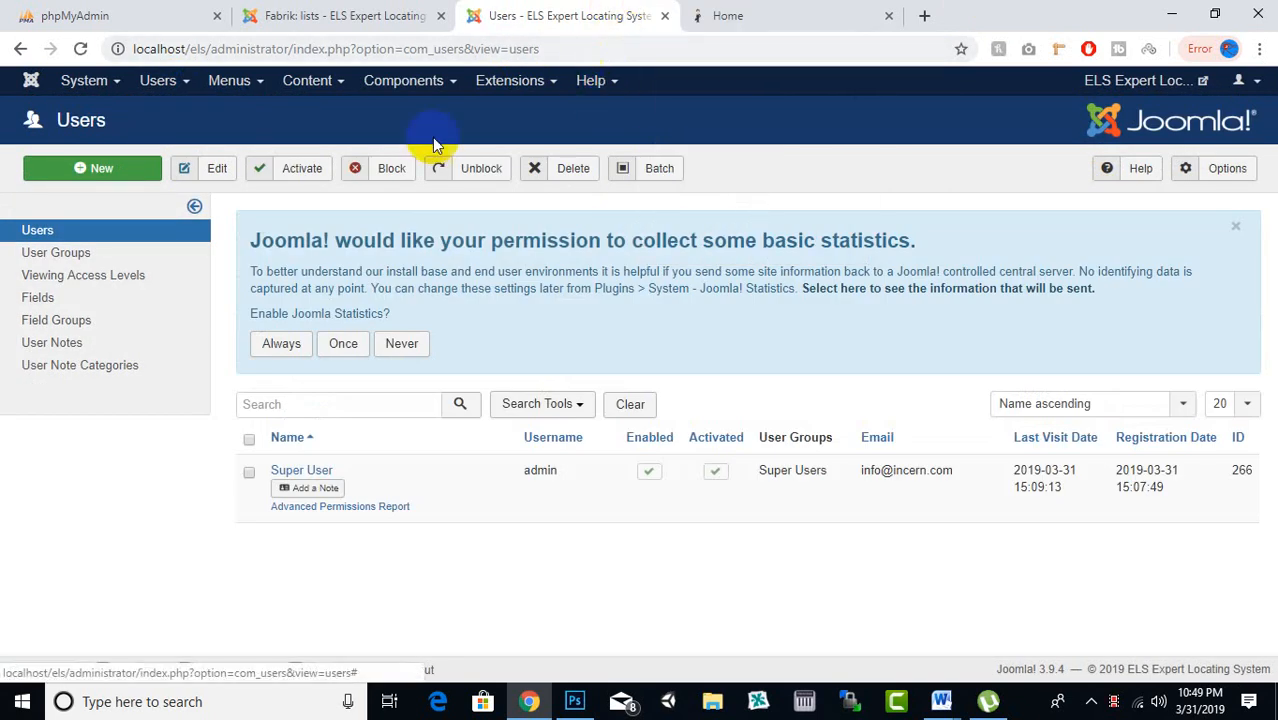
pyautogui.click(92, 168)
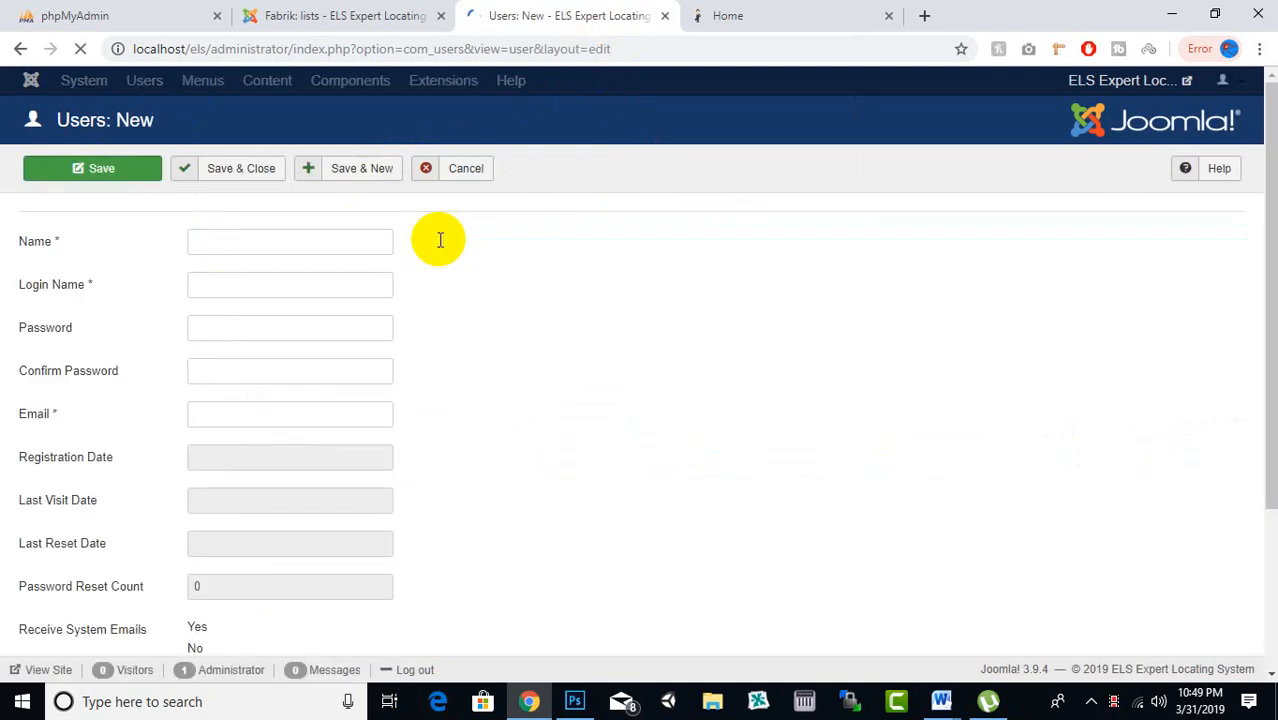
pyautogui.click(308, 456)
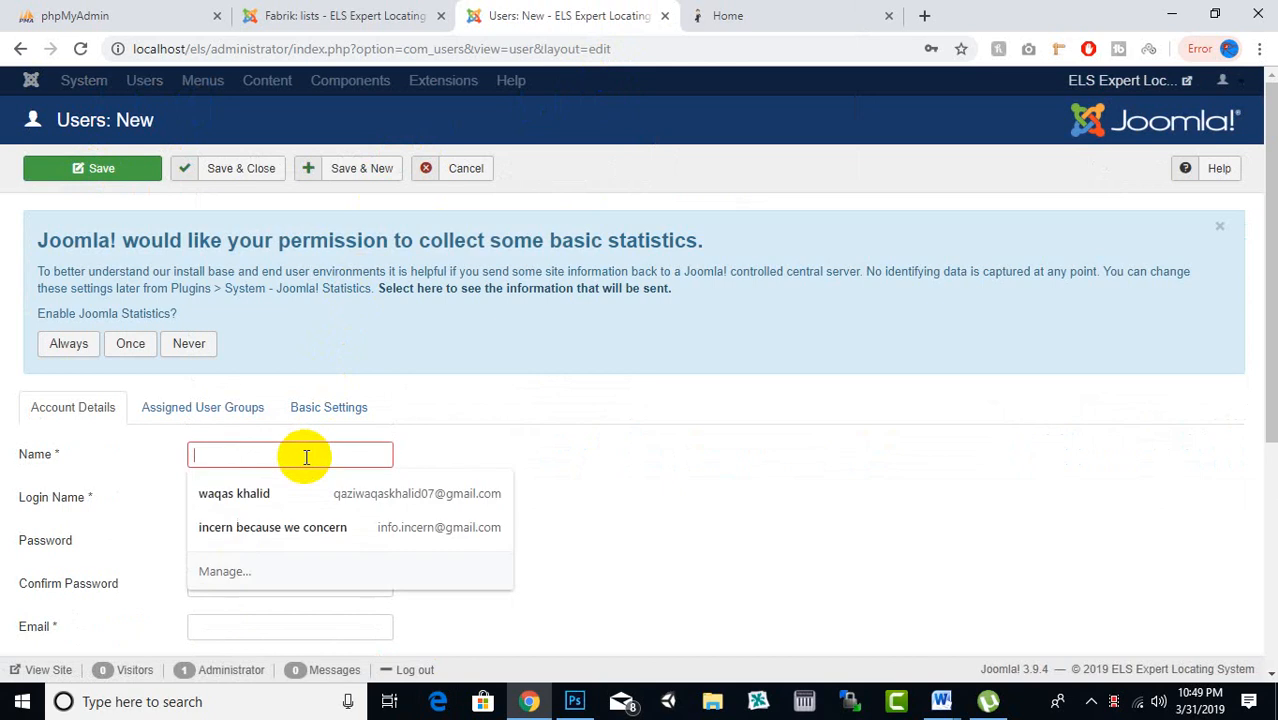
pyautogui.write('Admin')
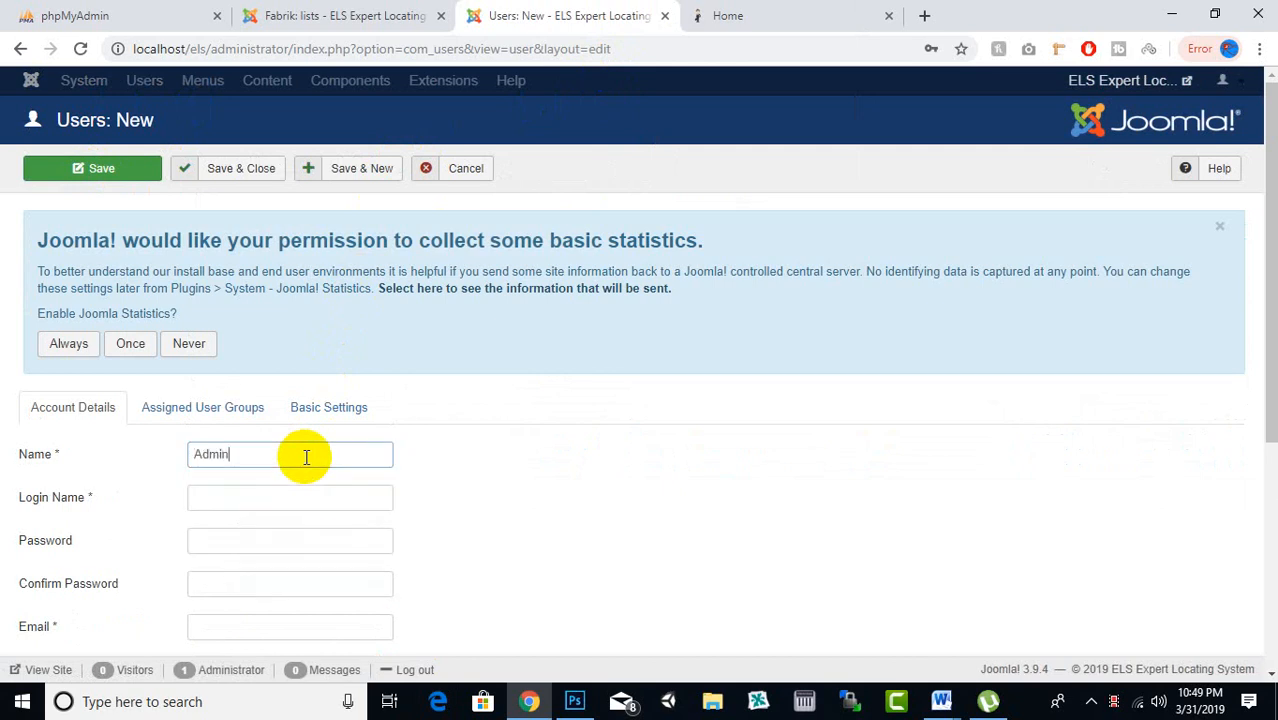
pyautogui.press('Tab')
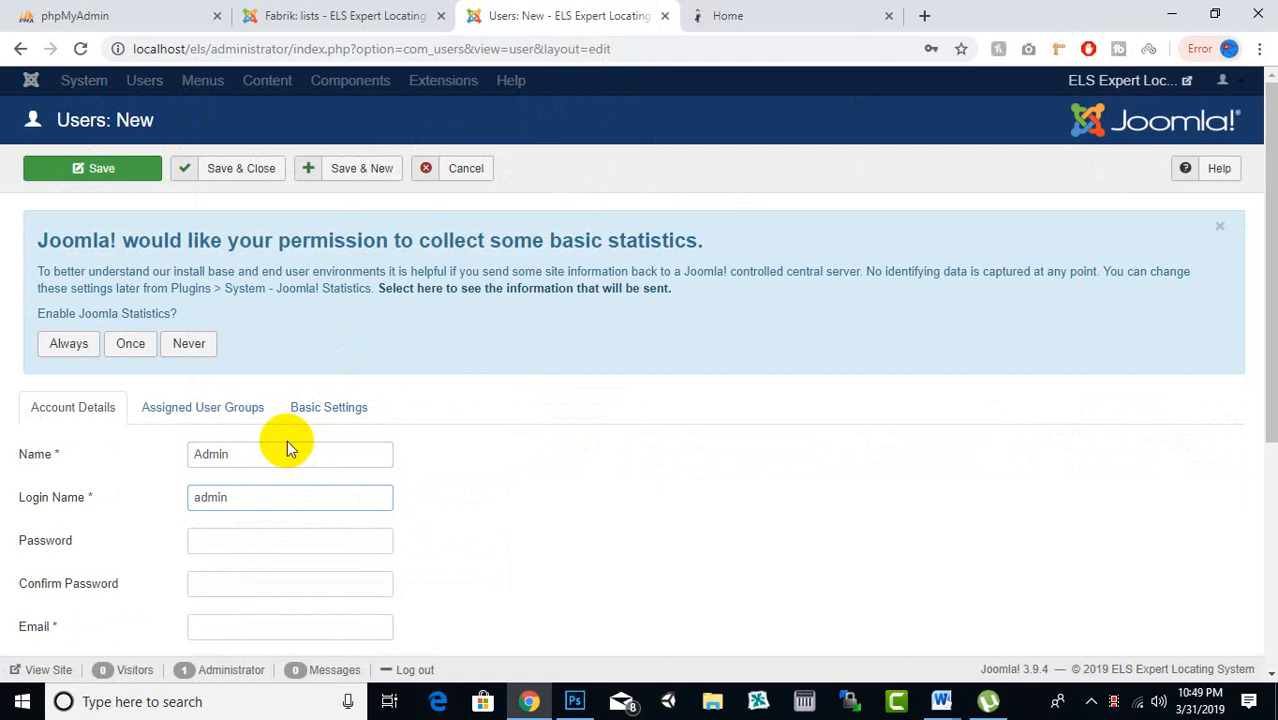
# Enter and confirm the account password, then fill the e-mail from the autofill suggestion
pyautogui.scroll(-3, 287, 447)
pyautogui.click(271, 262)
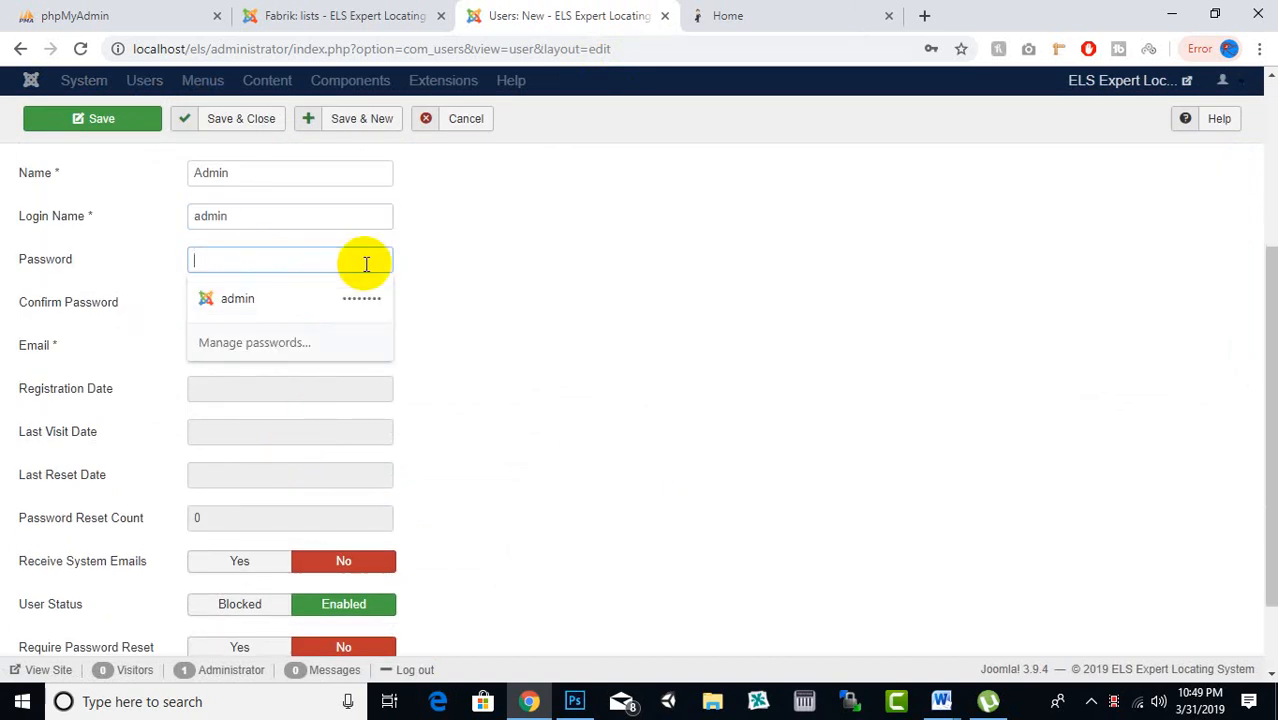
pyautogui.write('ad')
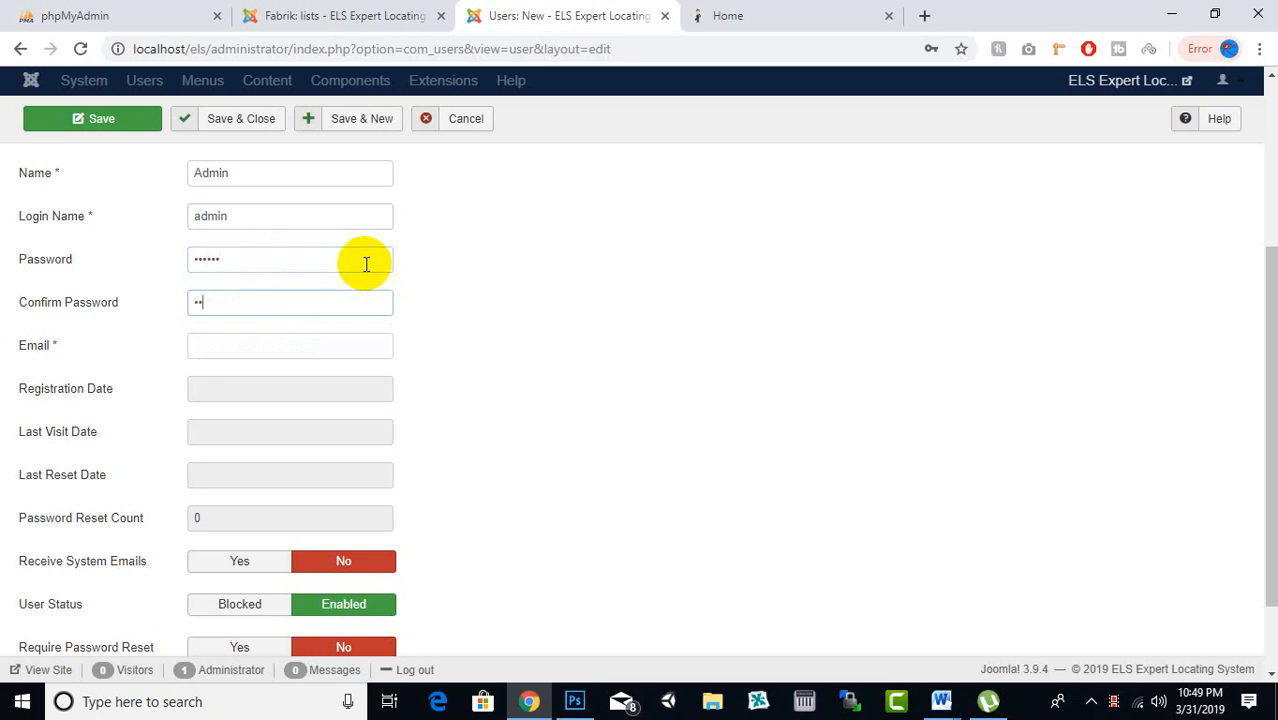
pyautogui.press('Tab')
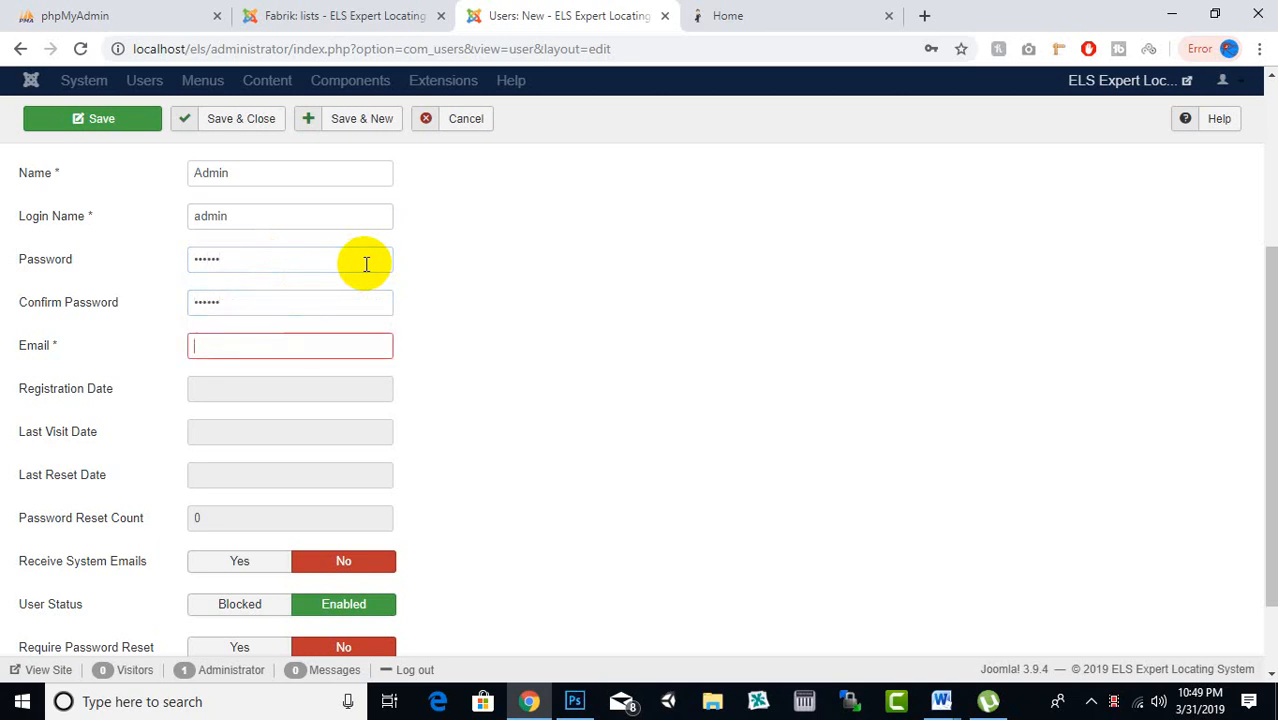
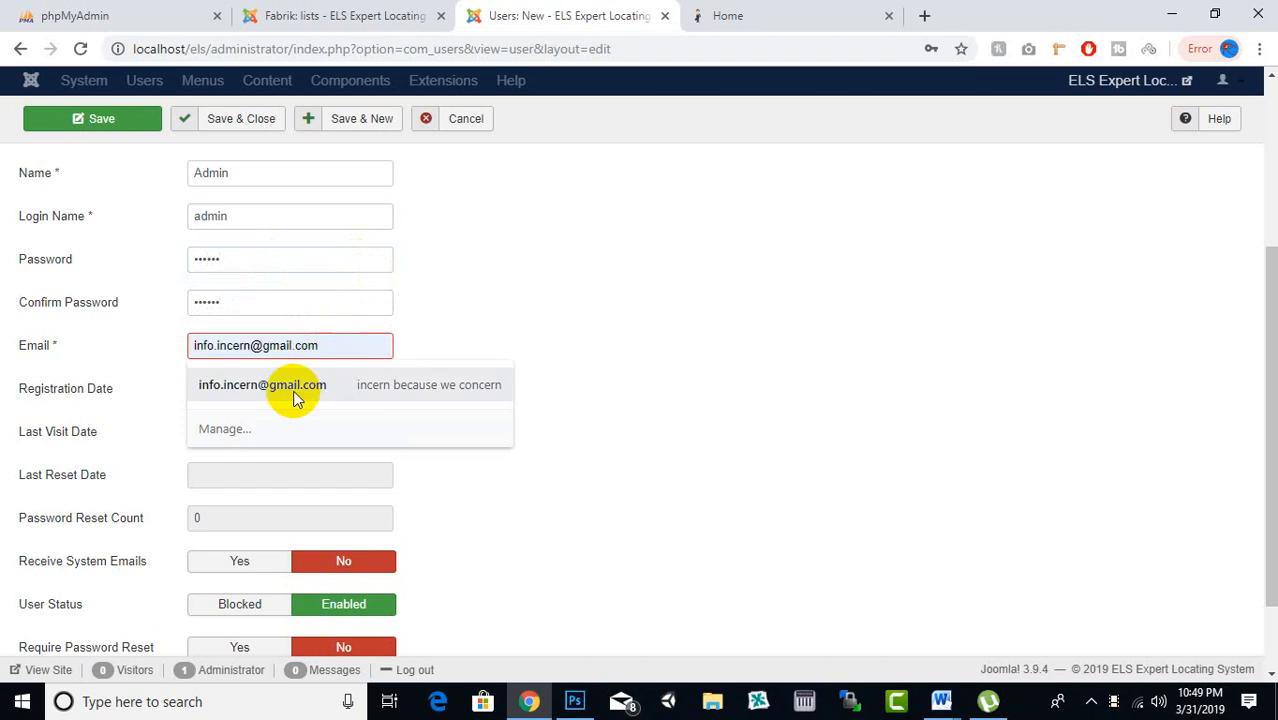
pyautogui.click(300, 388)
pyautogui.scroll(-1, 436, 348)
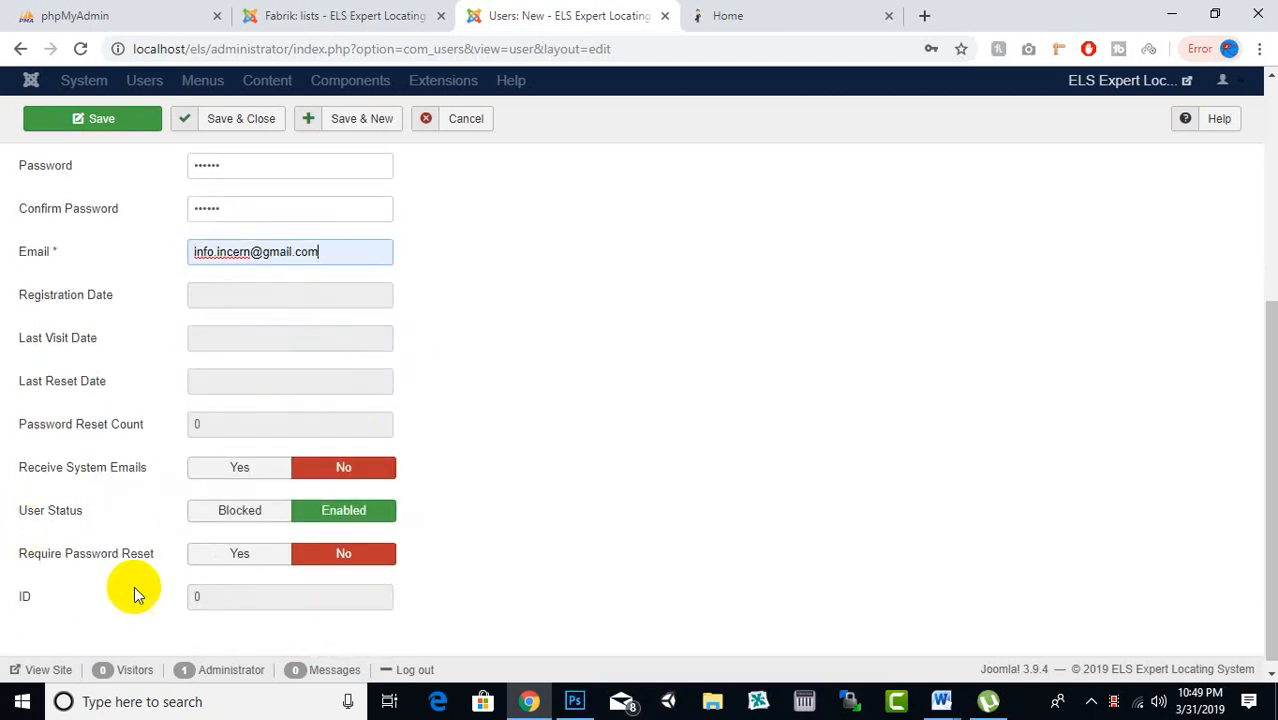
pyautogui.scroll(4, 265, 385)
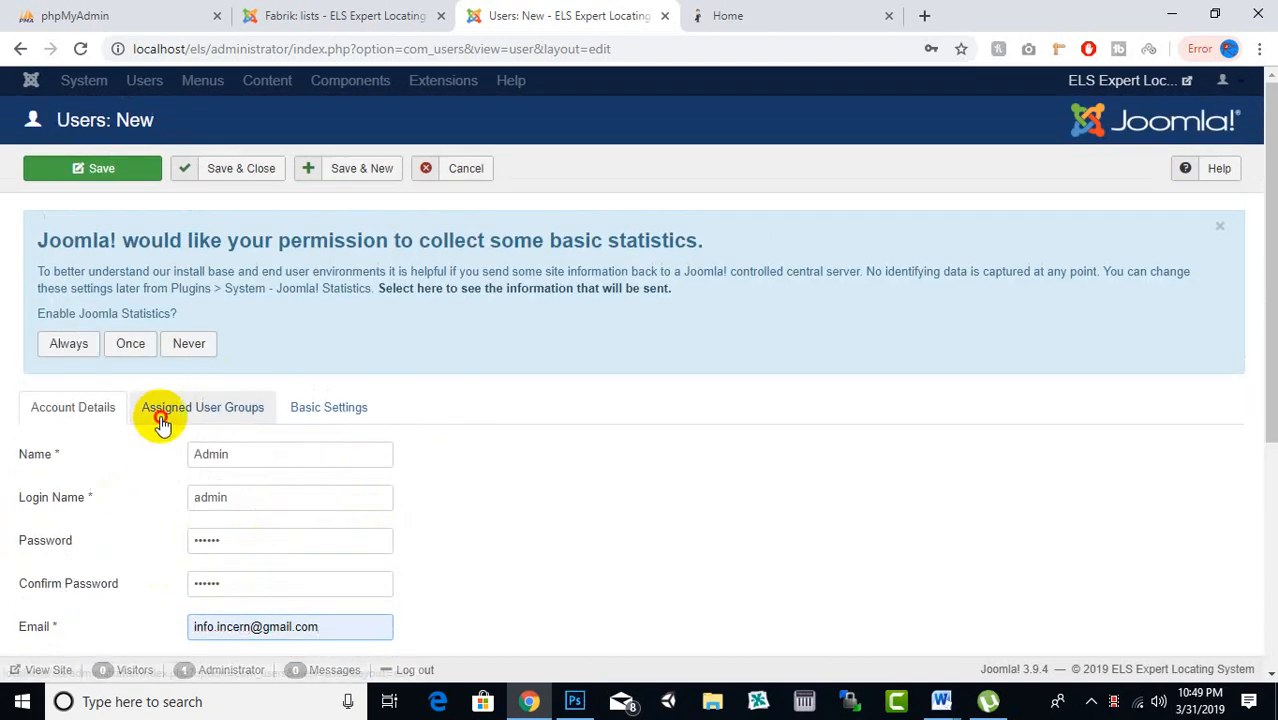
# Move the new user from the Registered group to the Admin group and Save & Close
pyautogui.click(160, 410)
pyautogui.scroll(-3, 465, 296)
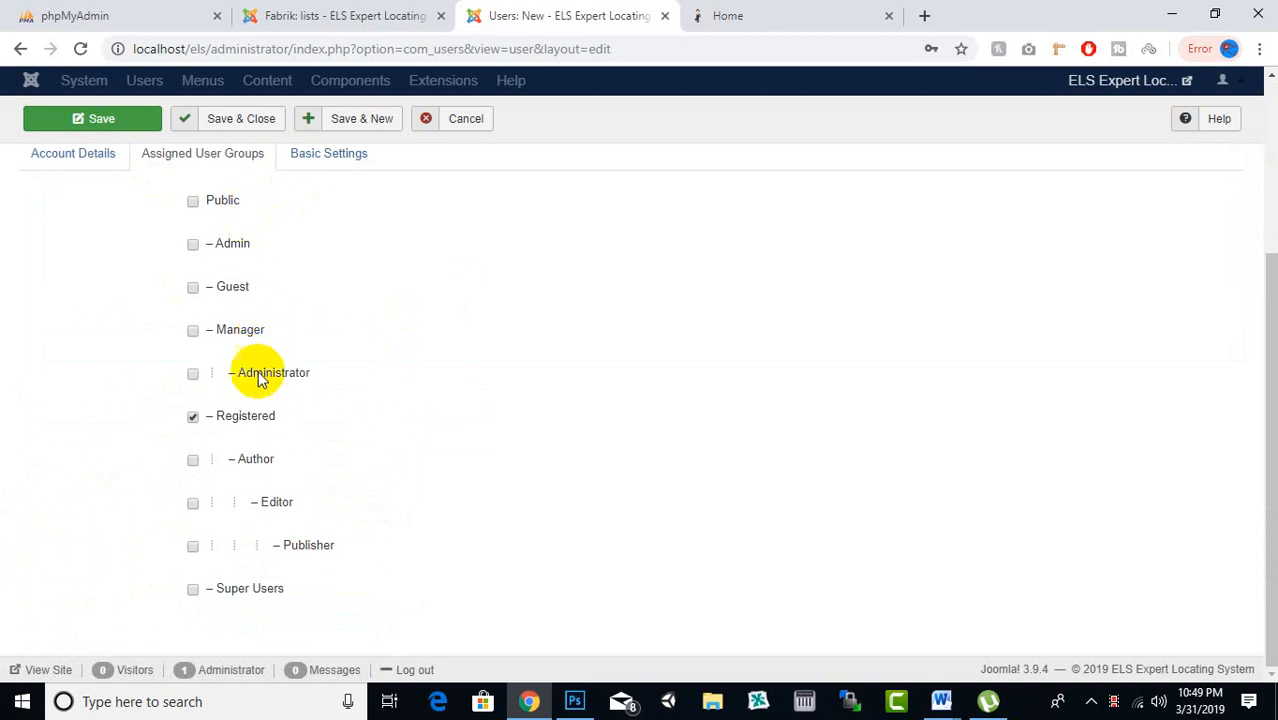
pyautogui.click(193, 420)
pyautogui.click(194, 245)
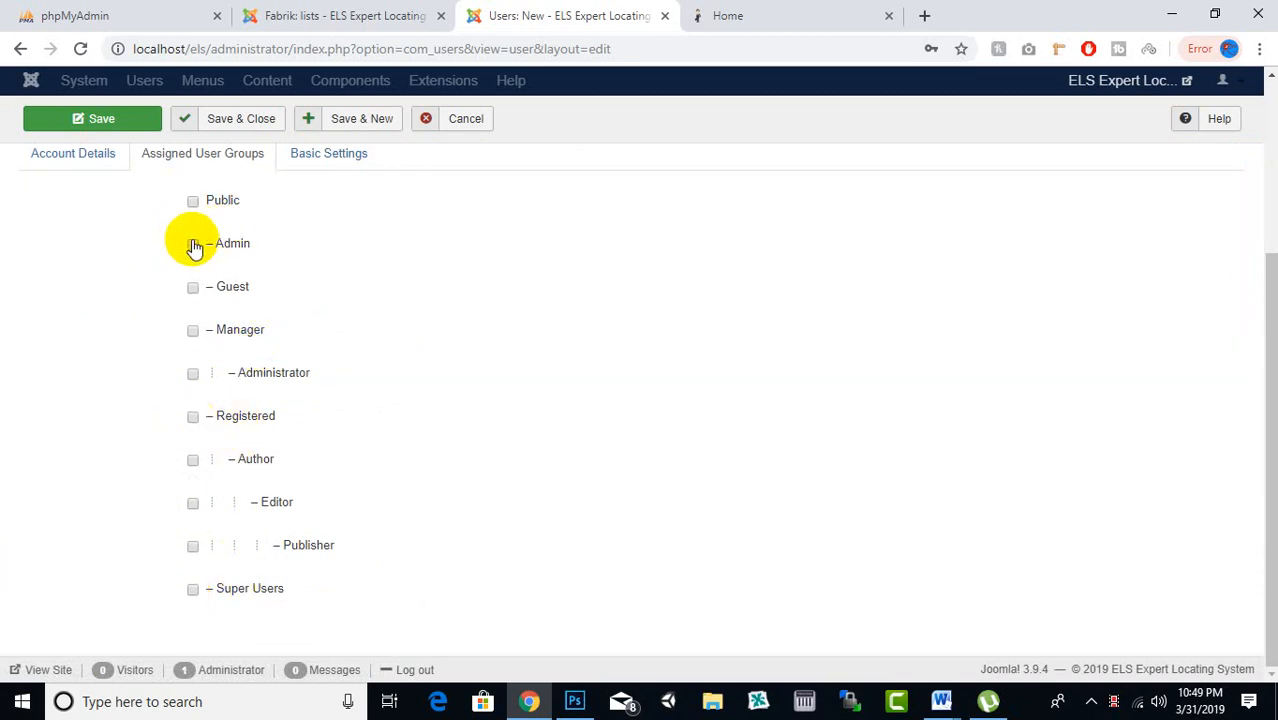
pyautogui.scroll(1, 488, 387)
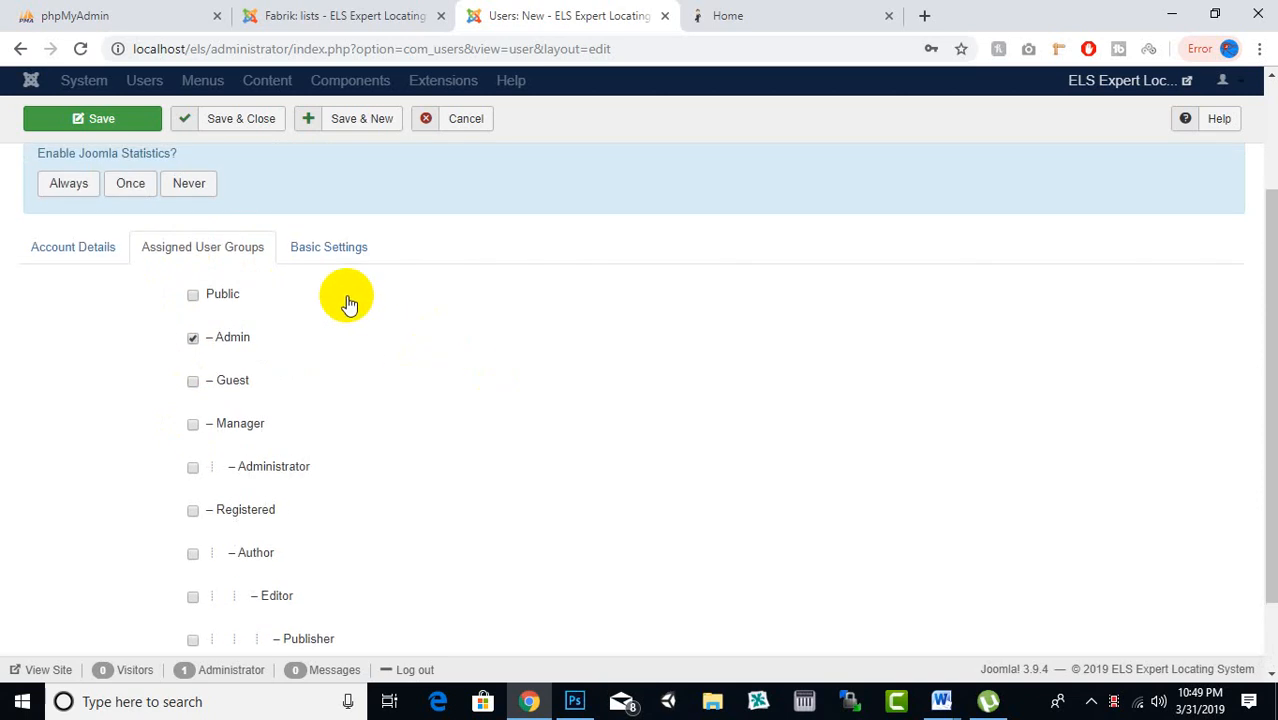
pyautogui.click(345, 265)
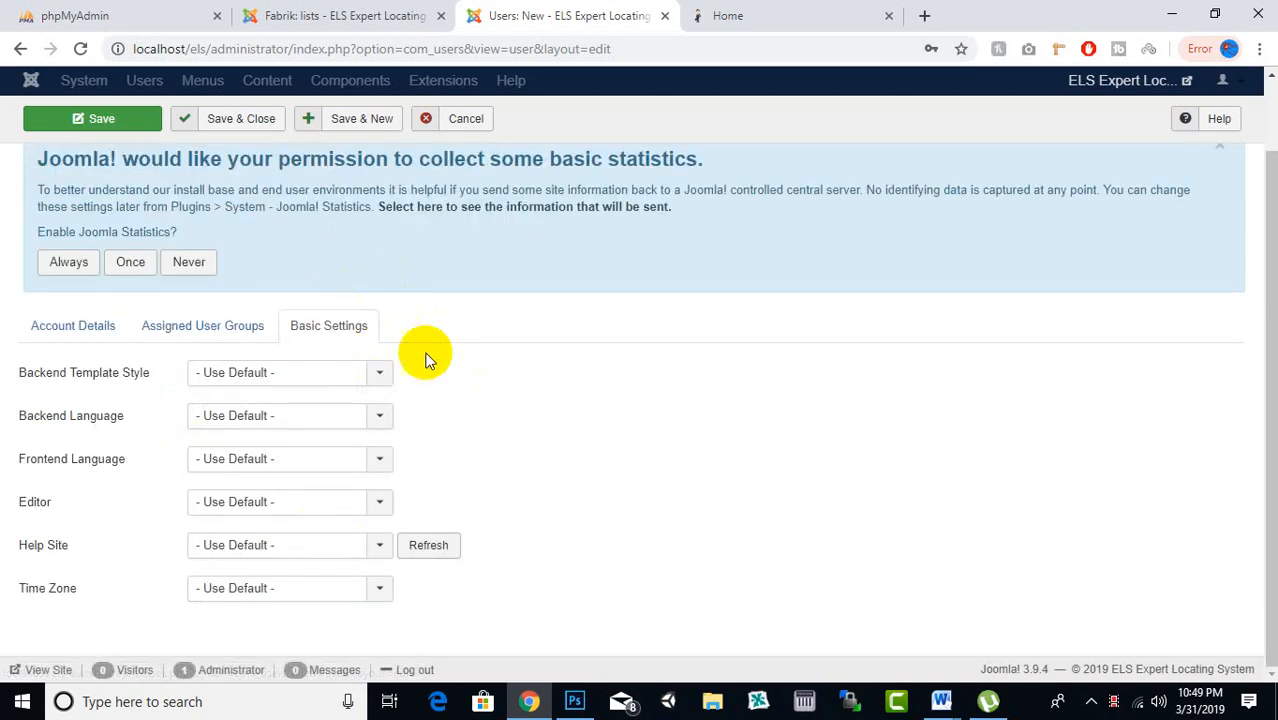
pyautogui.click(268, 122)
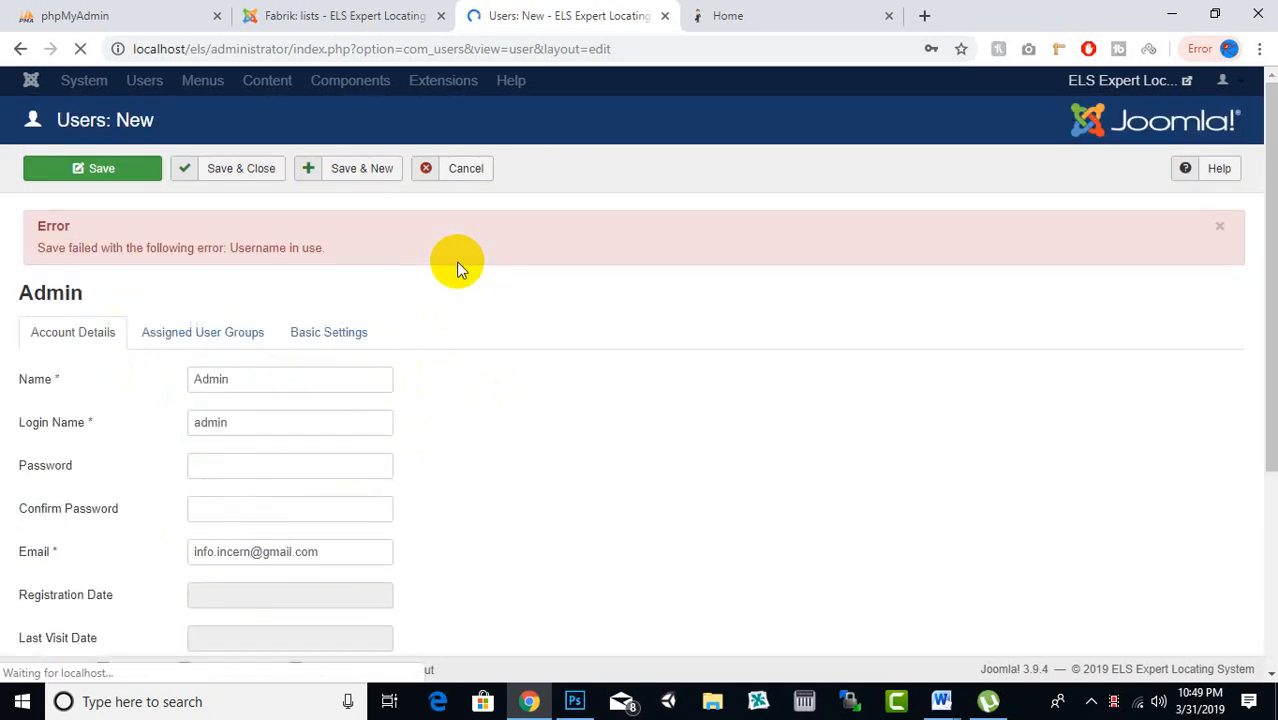
# Note the 'Username in use' error and return to the Account Details tab
pyautogui.moveTo(325, 253); pyautogui.dragTo(361, 257)
pyautogui.click(238, 255)
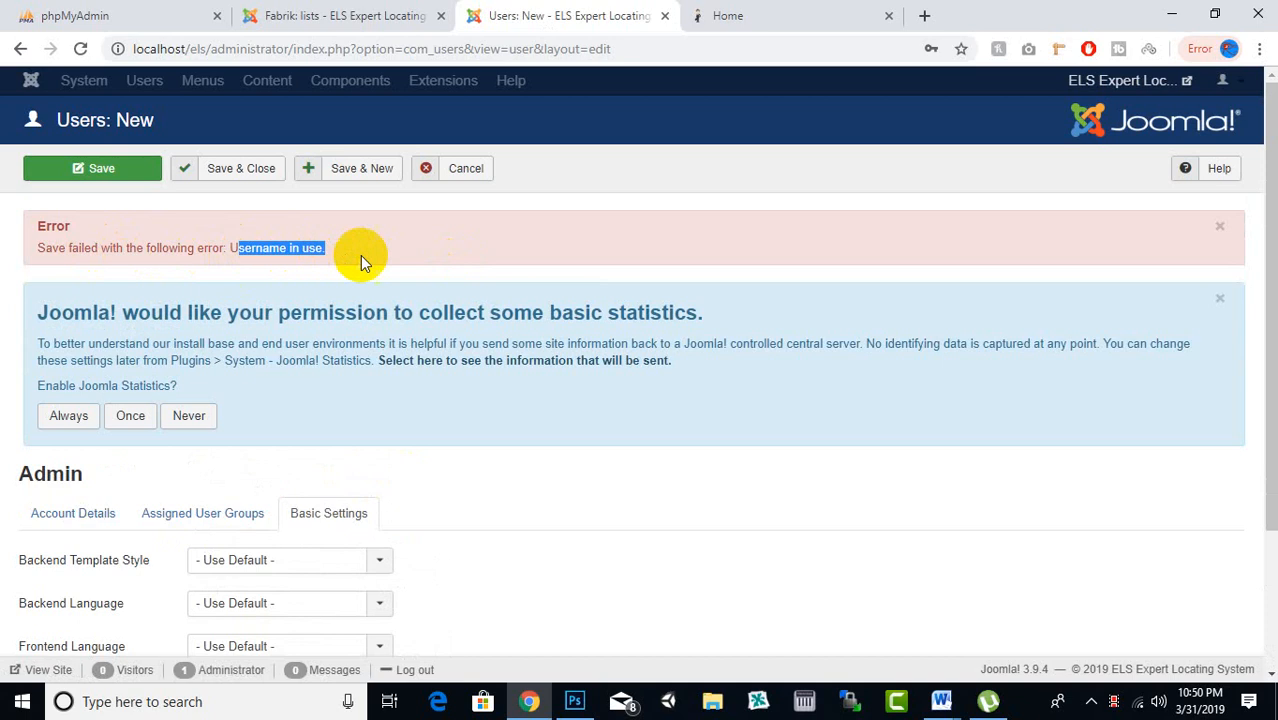
pyautogui.click(360, 265)
pyautogui.scroll(-2, 354, 277)
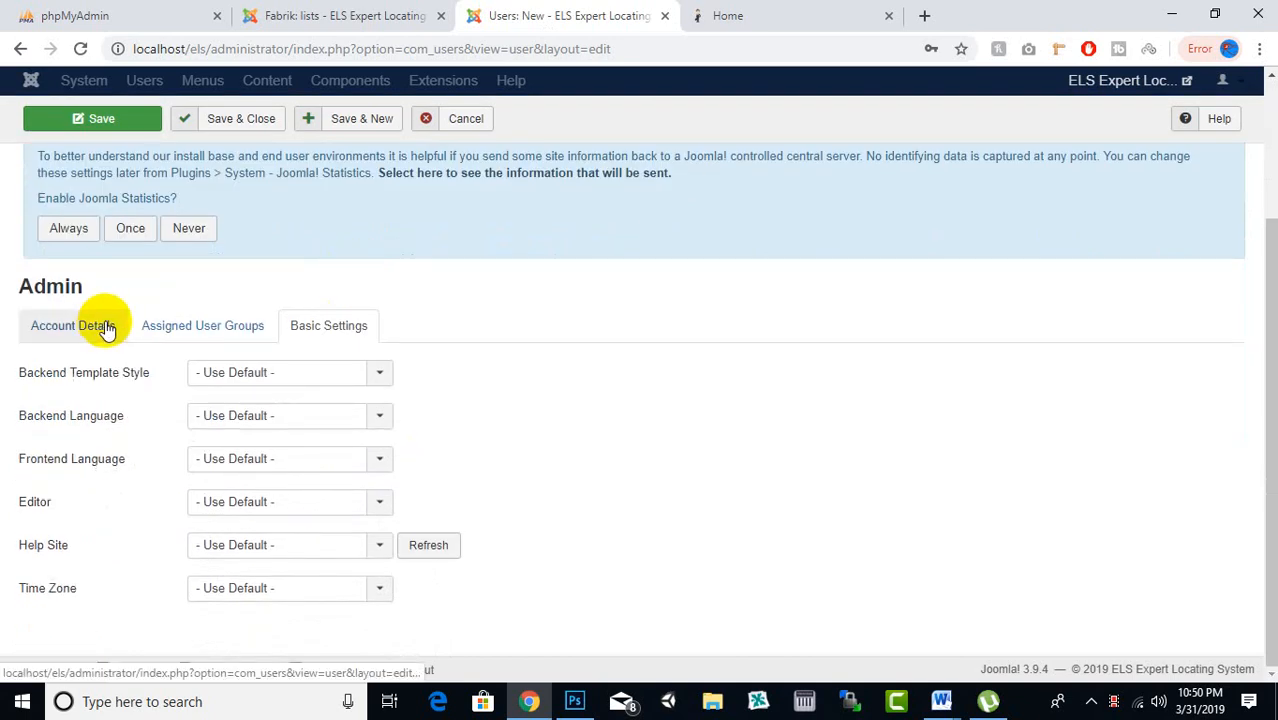
pyautogui.click(103, 326)
pyautogui.click(247, 373)
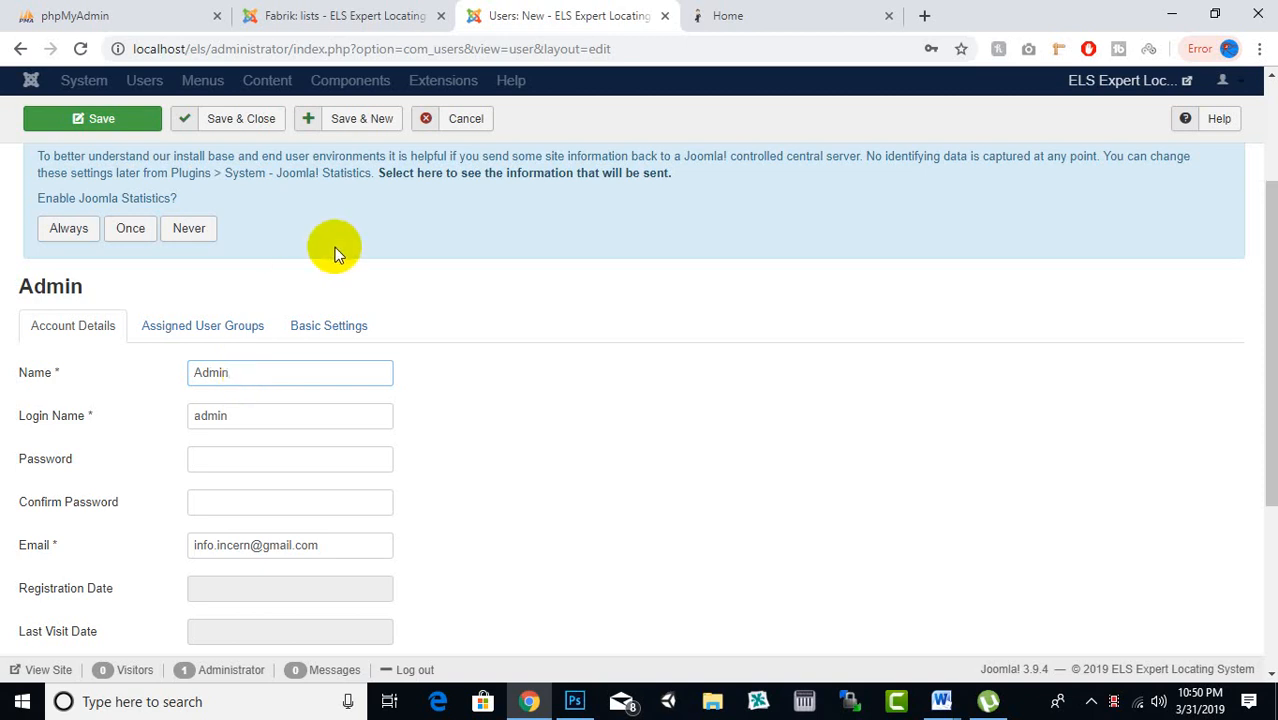
# Rename the new administrator to elsAdmin, enter and confirm its password, and save it
pyautogui.moveTo(248, 372); pyautogui.dragTo(134, 372)
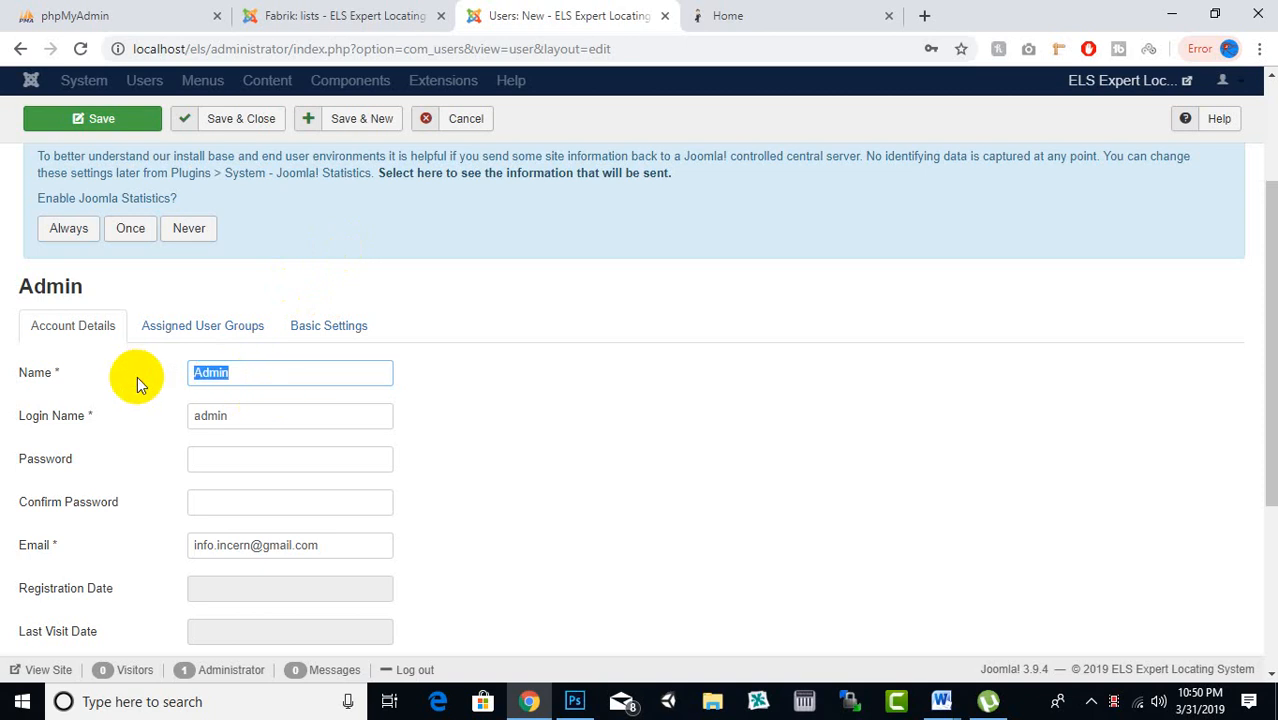
pyautogui.click(237, 378)
pyautogui.click(198, 373)
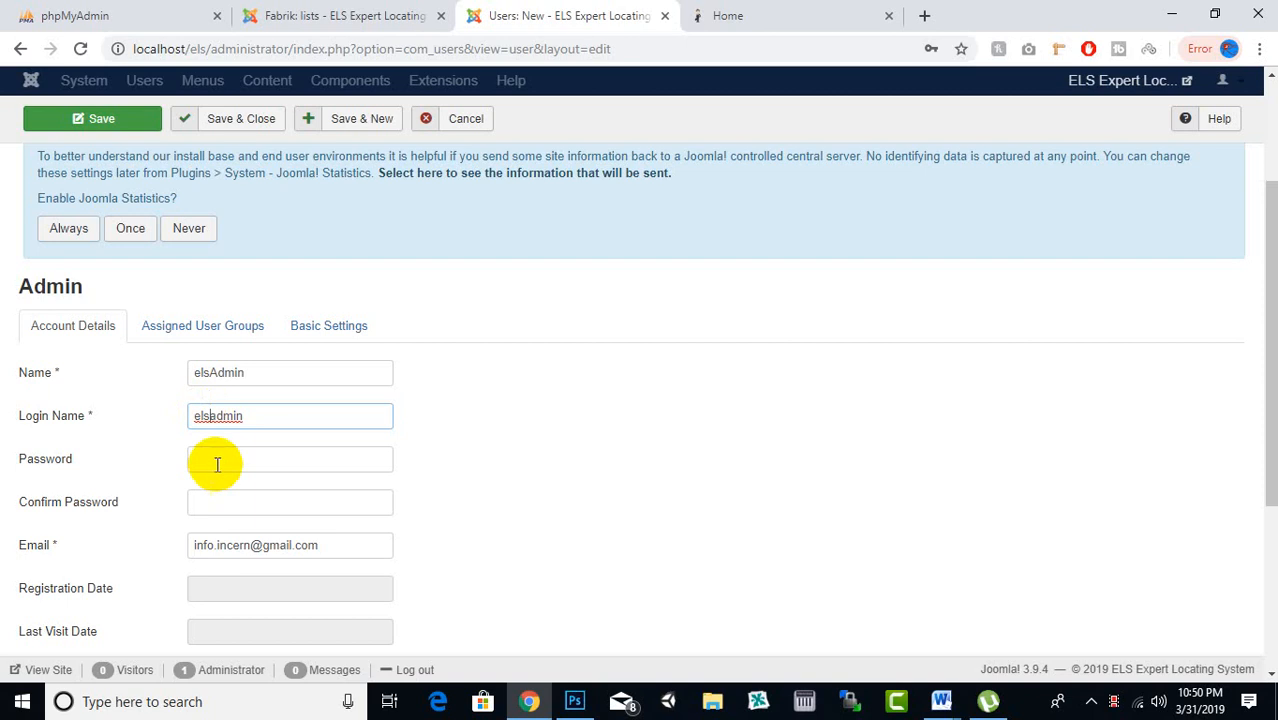
pyautogui.click(217, 461)
pyautogui.write('a')
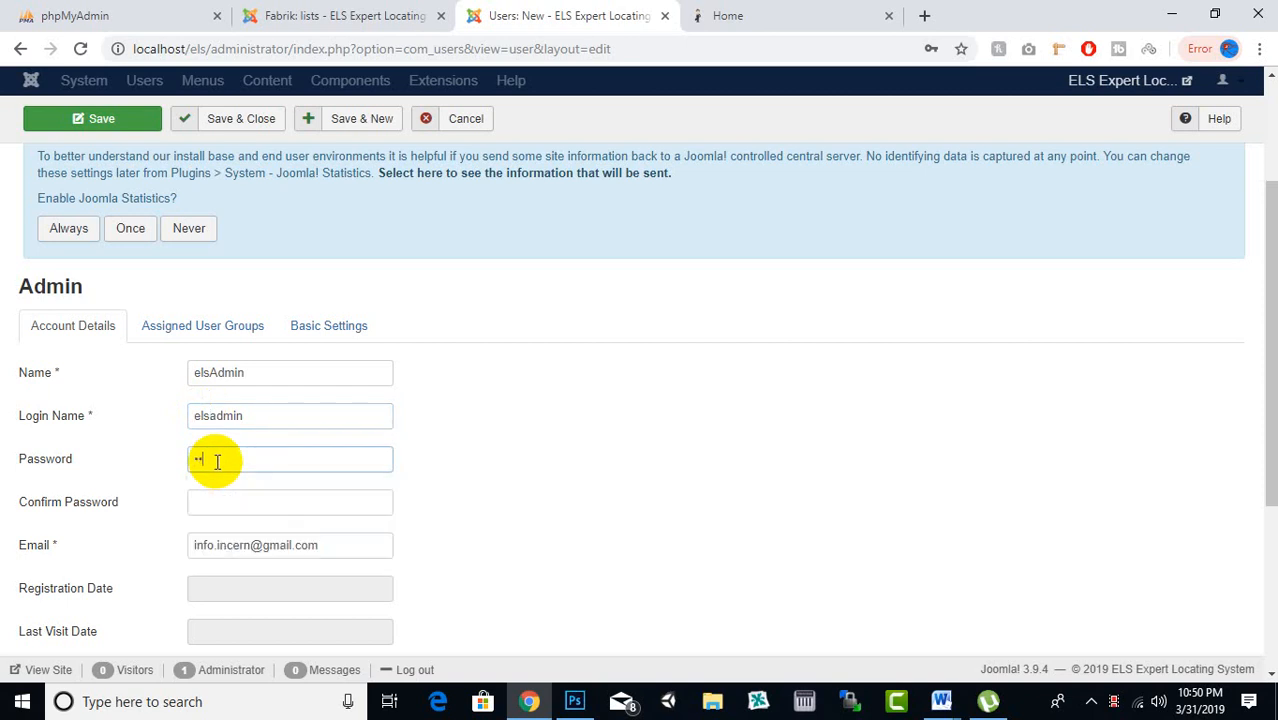
pyautogui.press('Tab')
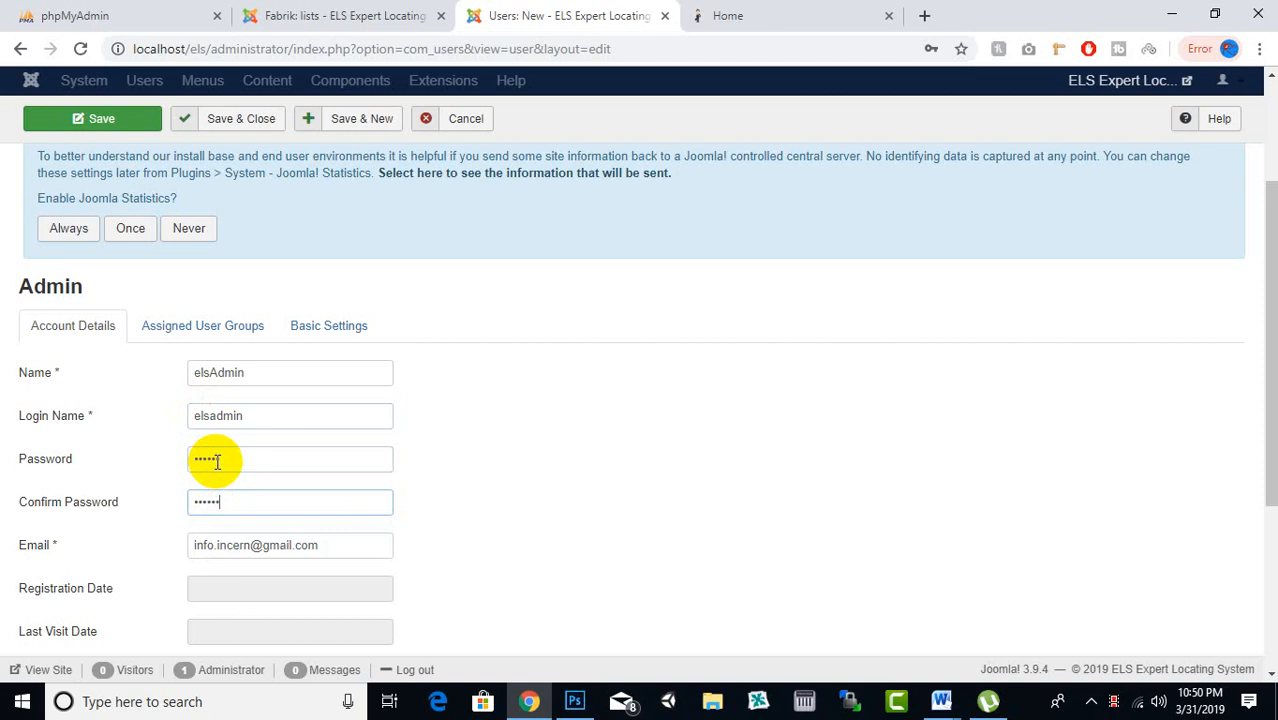
pyautogui.scroll(-3, 208, 400)
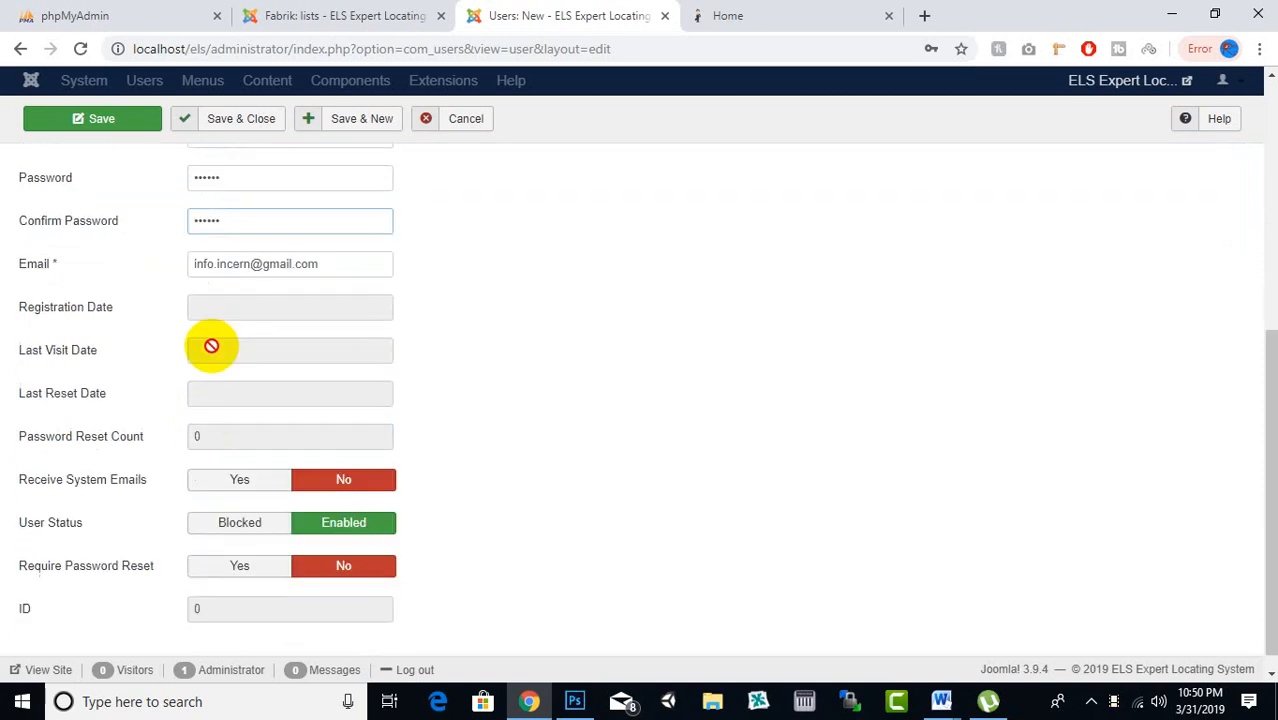
pyautogui.click(245, 128)
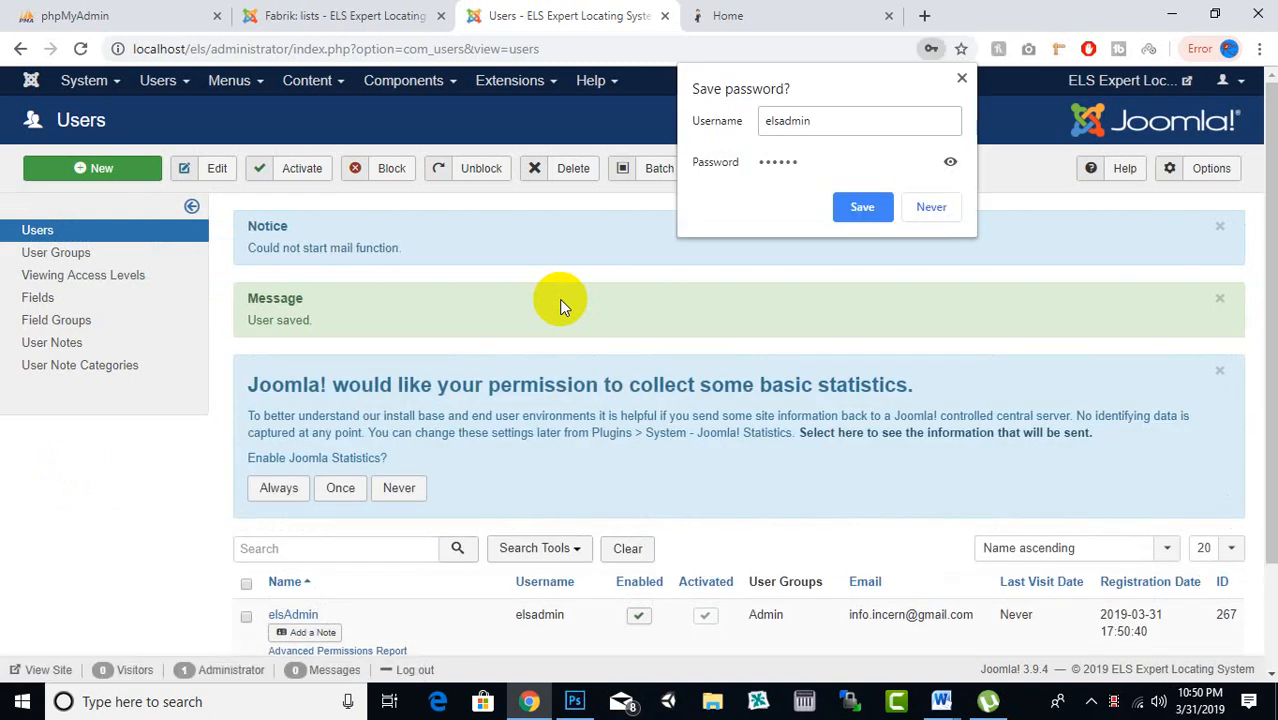
# Answer the browser's save-password prompt and glance at the live site homepage
pyautogui.click(850, 207)
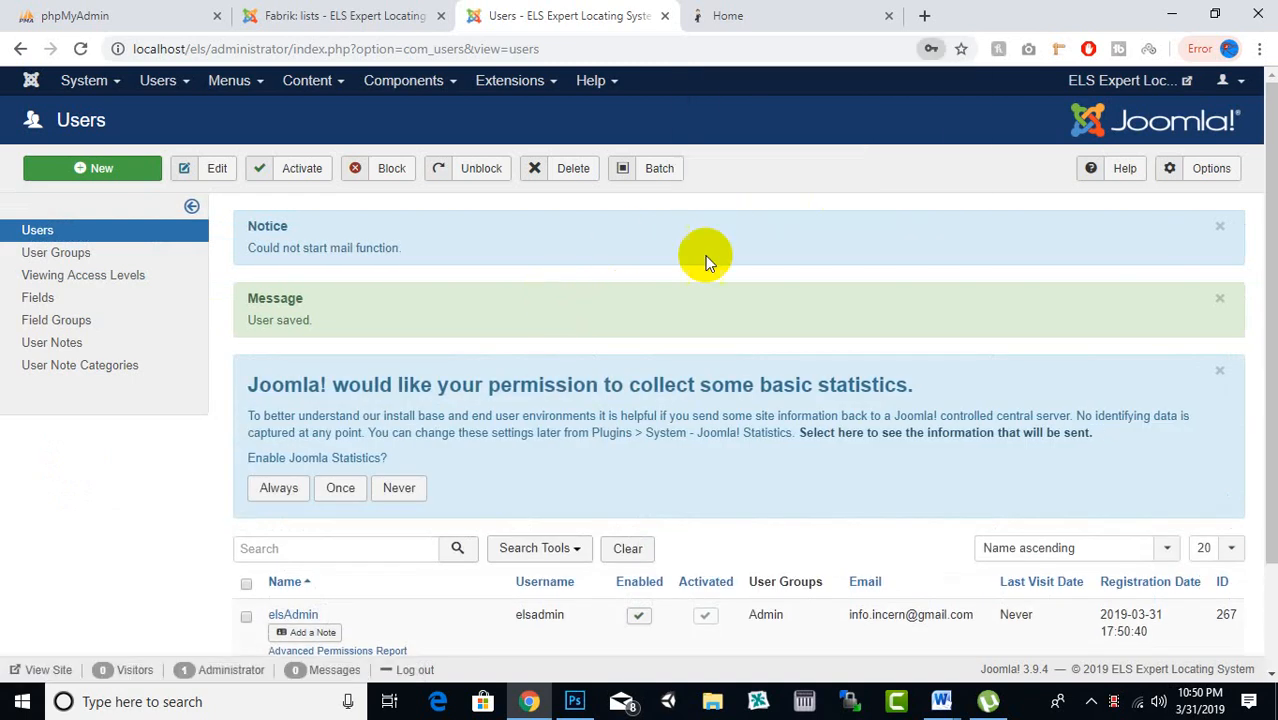
pyautogui.scroll(-1, 500, 325)
pyautogui.scroll(2, 500, 325)
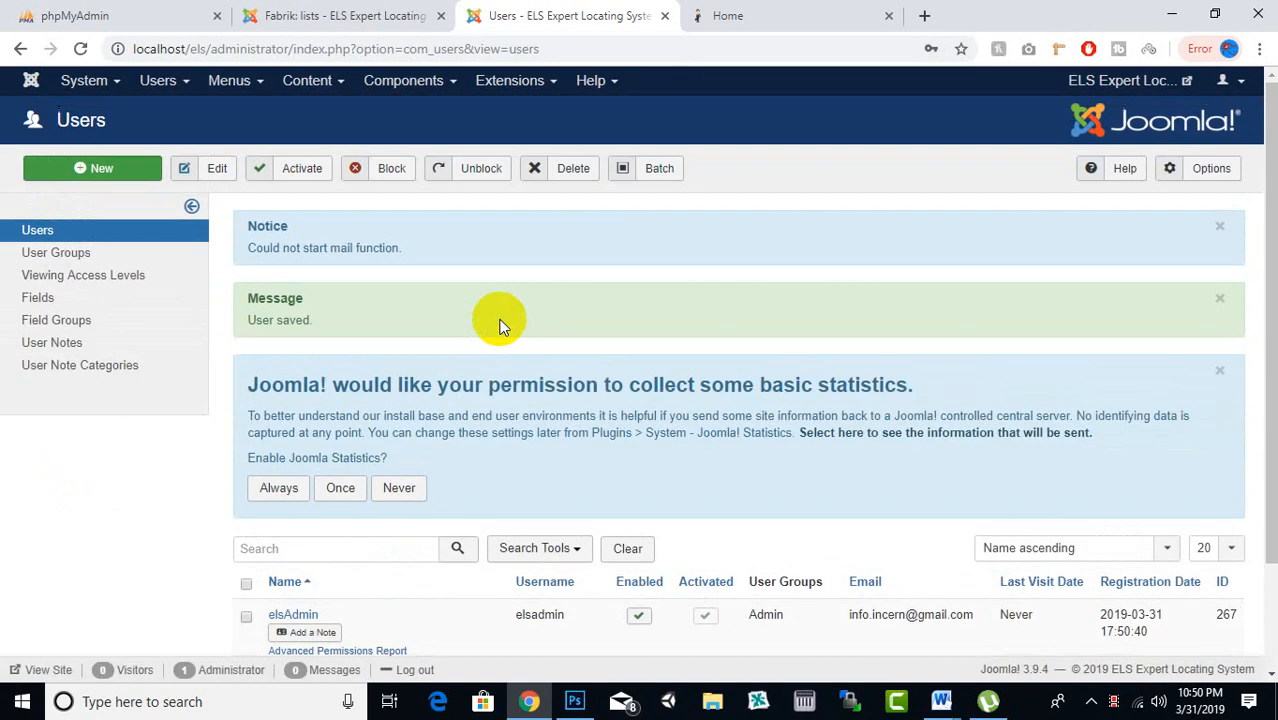
pyautogui.click(745, 14)
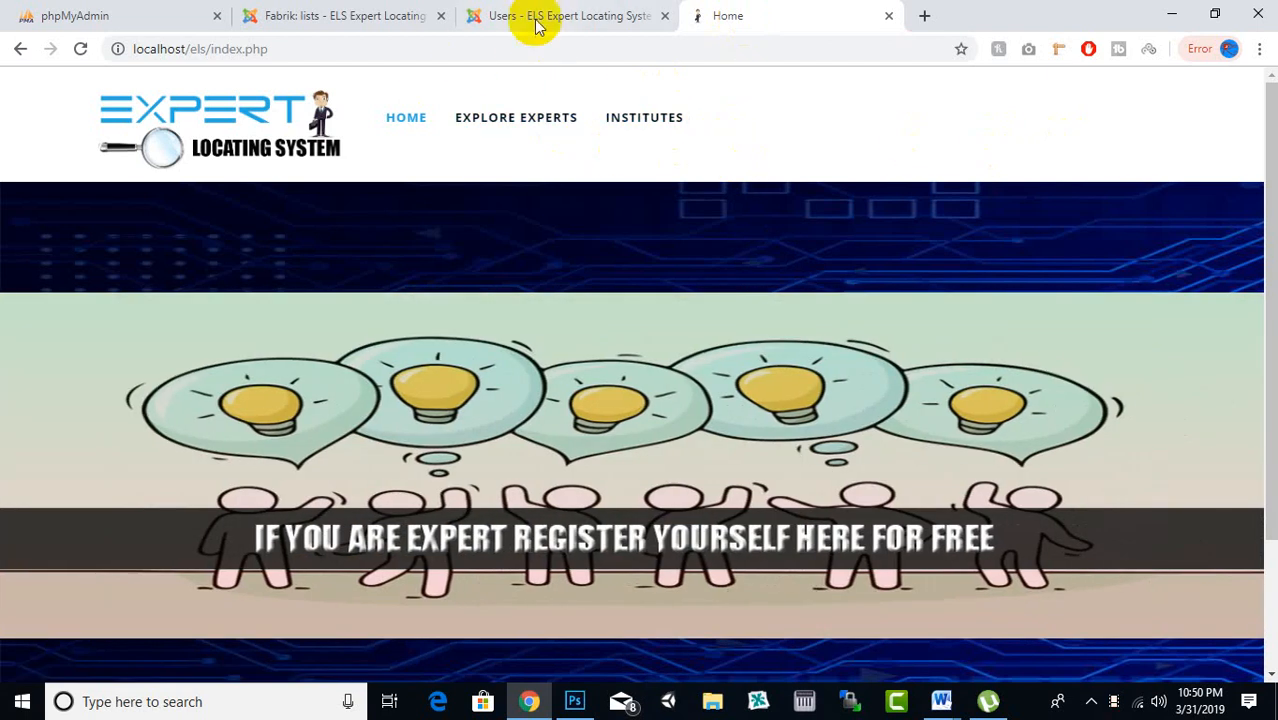
pyautogui.click(530, 16)
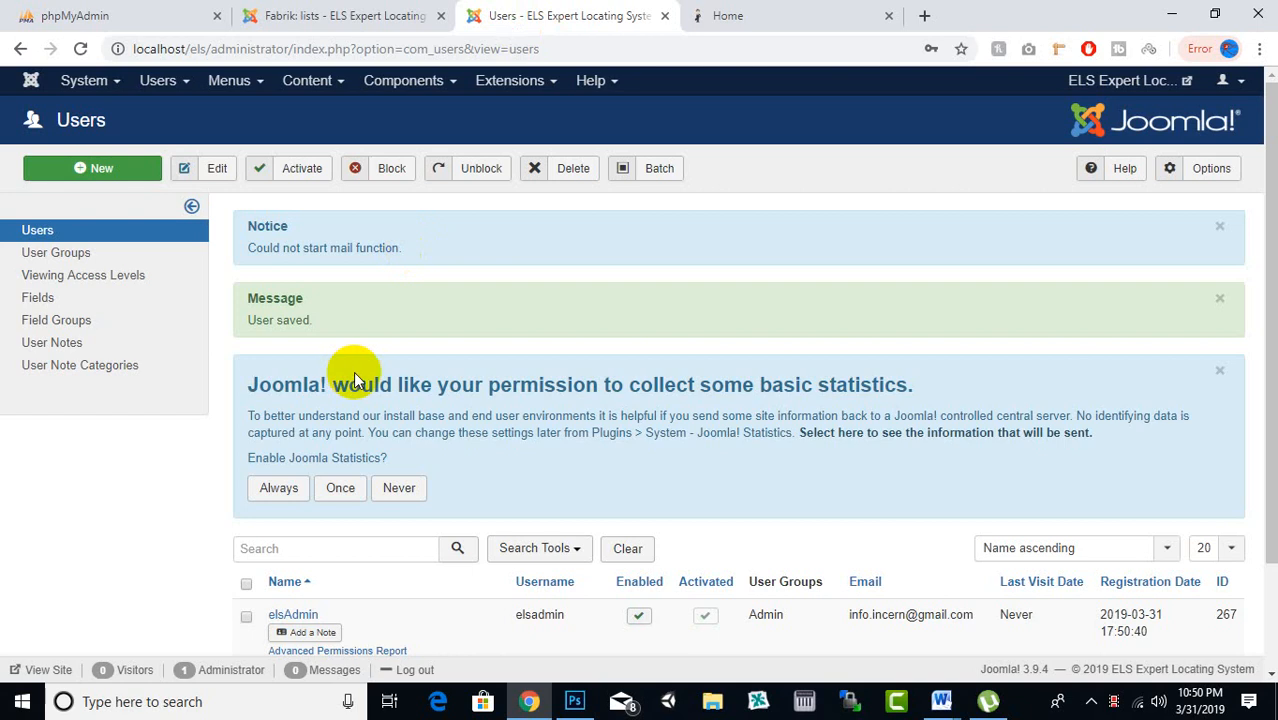
# Start a new Main Menu item via Menus > Main Menu > Add New Menu Item
pyautogui.click(260, 86)
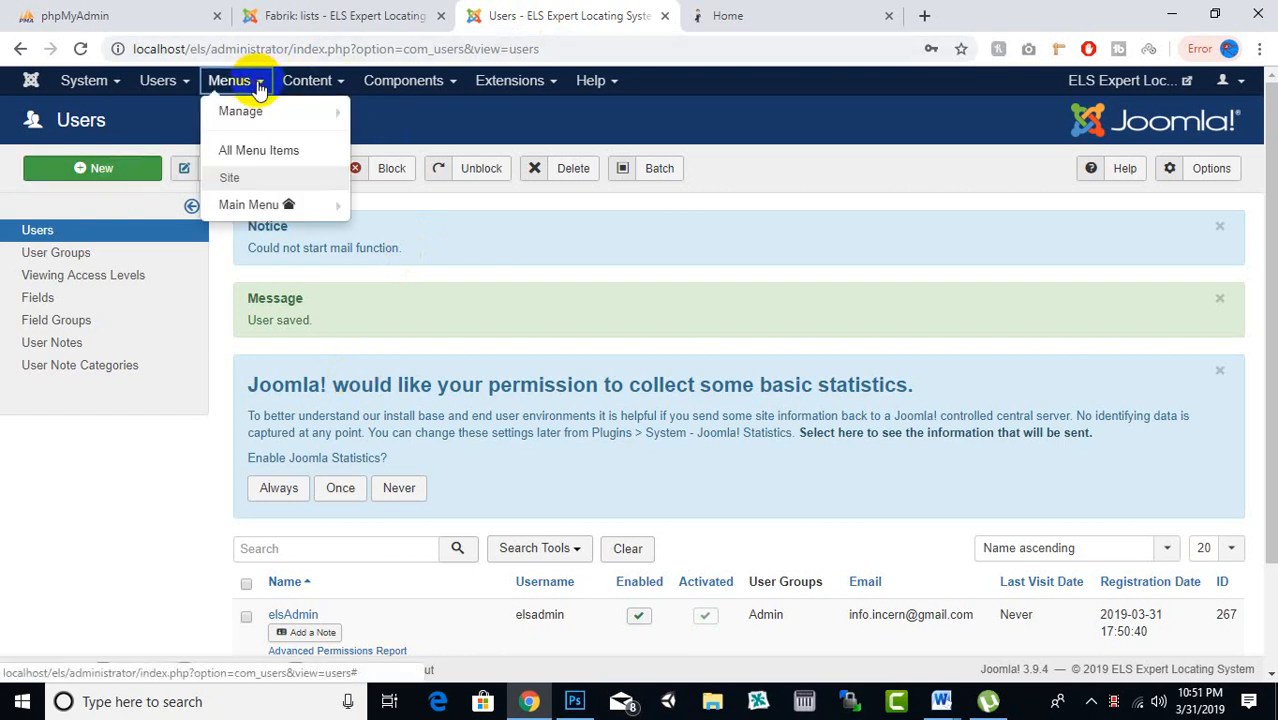
pyautogui.moveTo(251, 205)
pyautogui.click(425, 205)
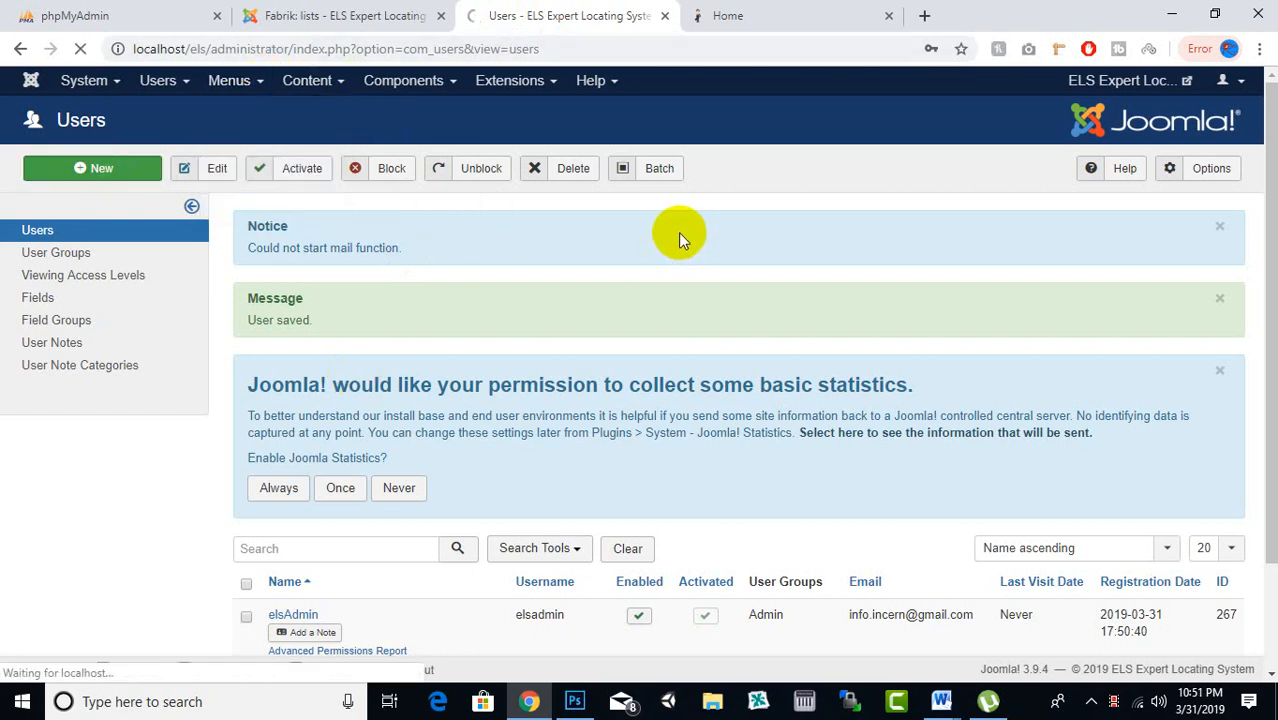
pyautogui.click(790, 14)
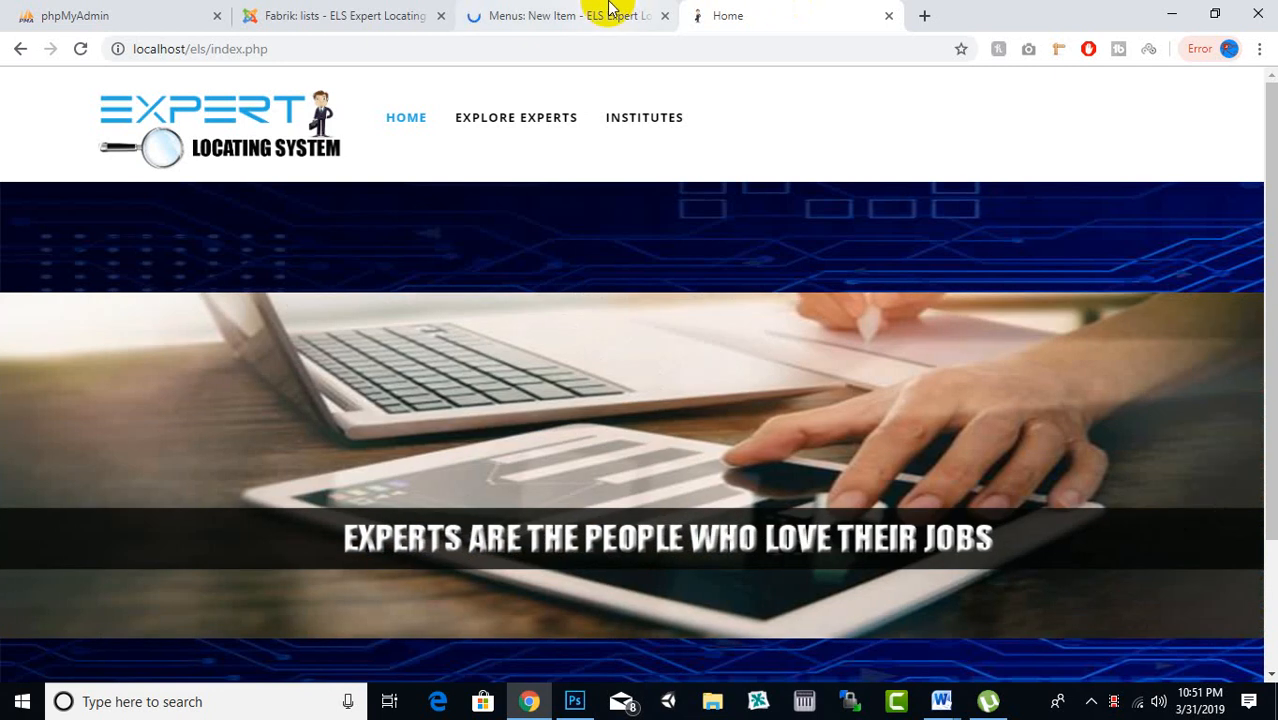
pyautogui.click(605, 12)
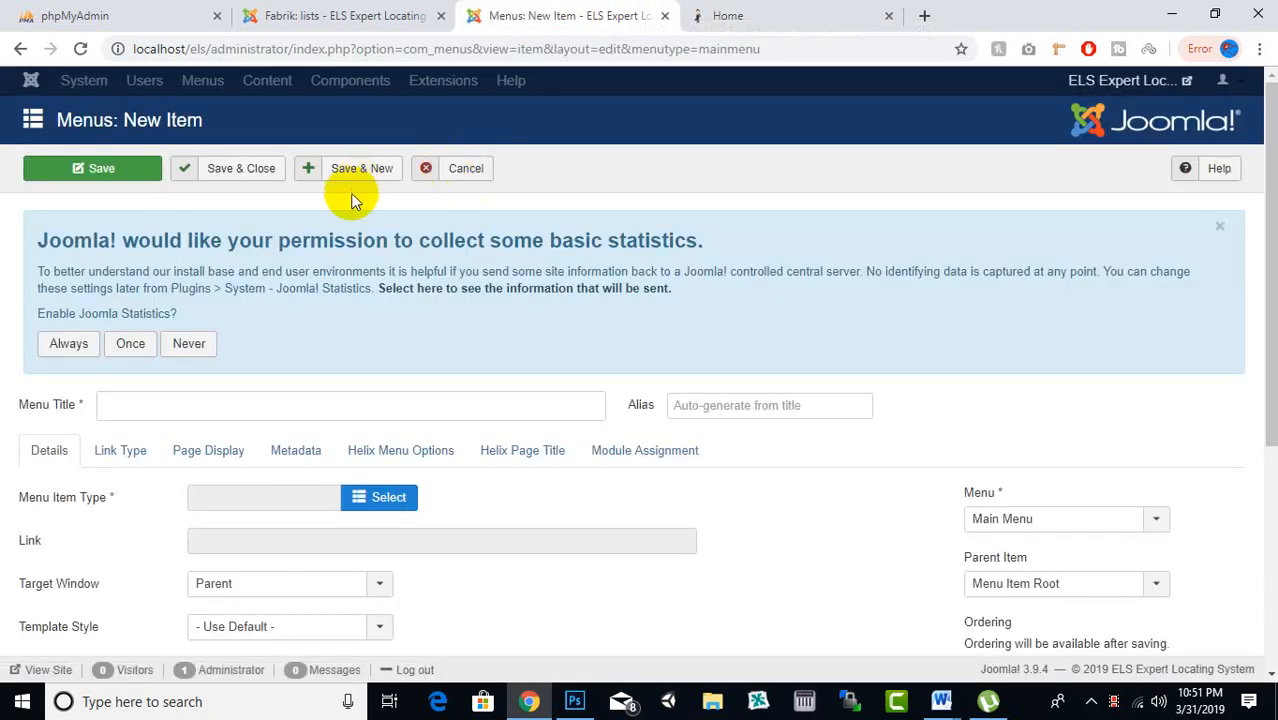
# Title the new item 'Add Institute' and set its type to Fabrik > Form
pyautogui.click(285, 404)
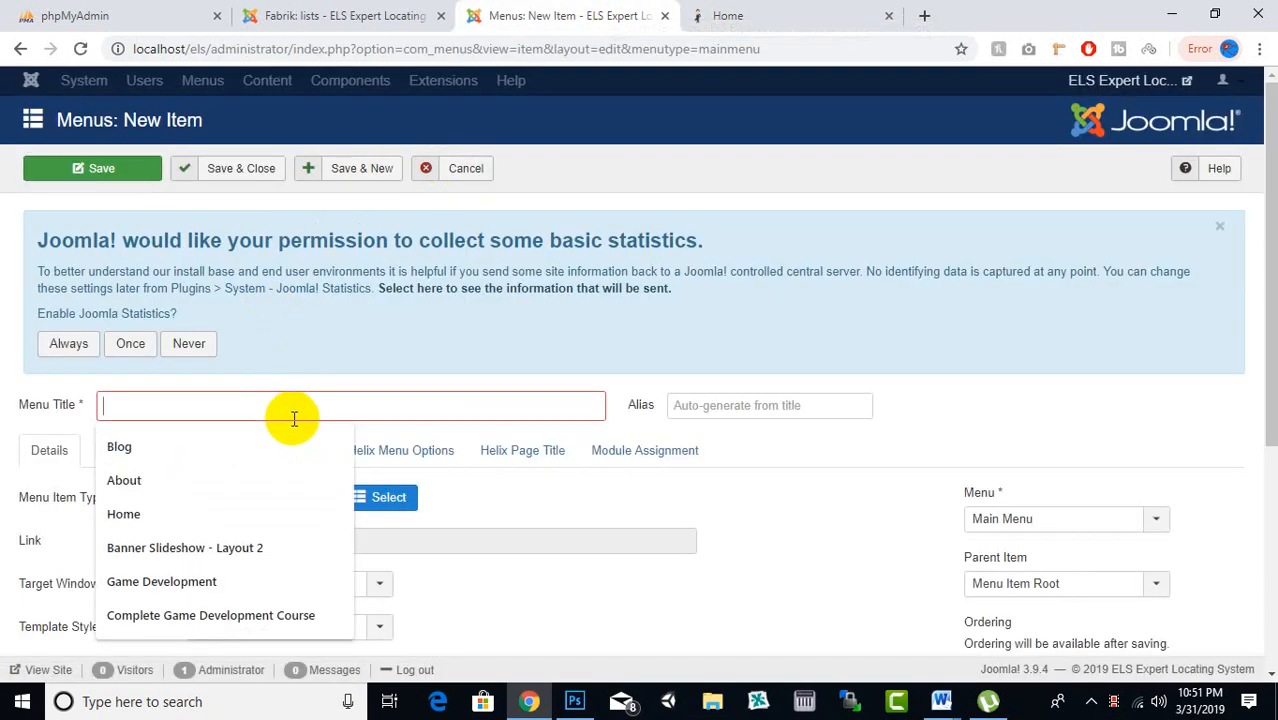
pyautogui.write('Add Institute')
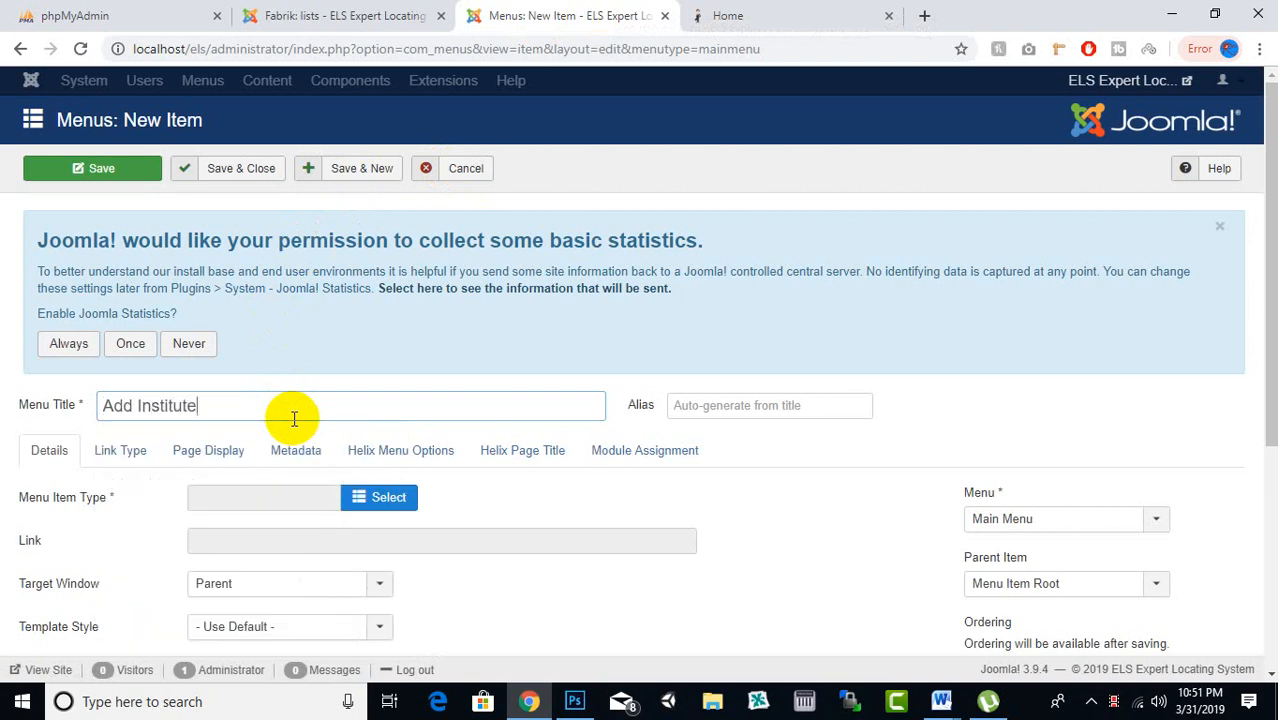
pyautogui.scroll(-1, 365, 440)
pyautogui.click(377, 405)
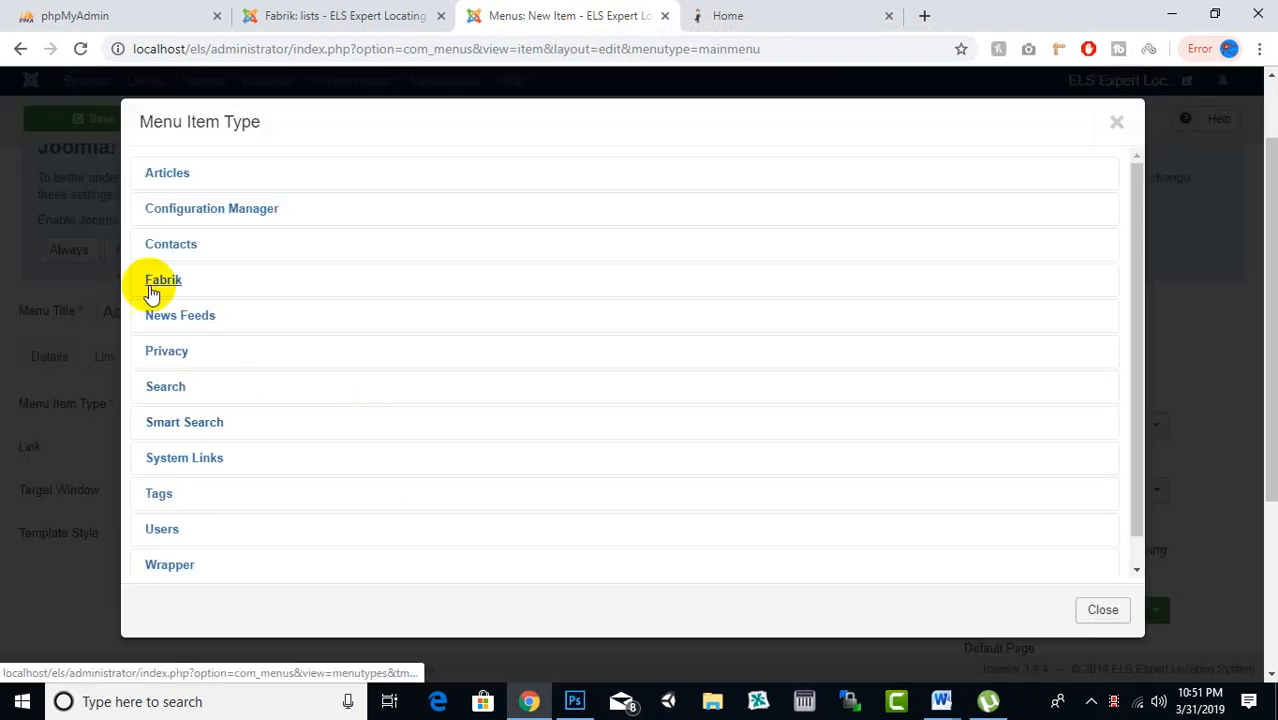
pyautogui.click(155, 283)
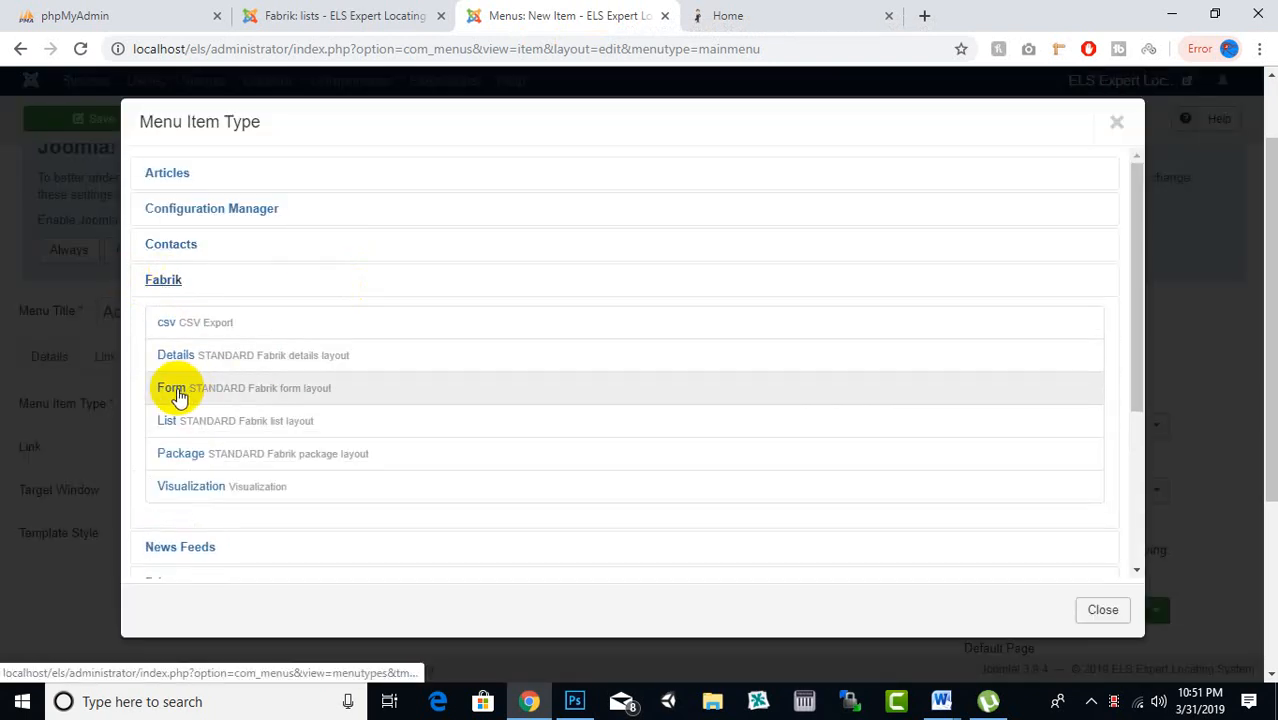
pyautogui.click(177, 390)
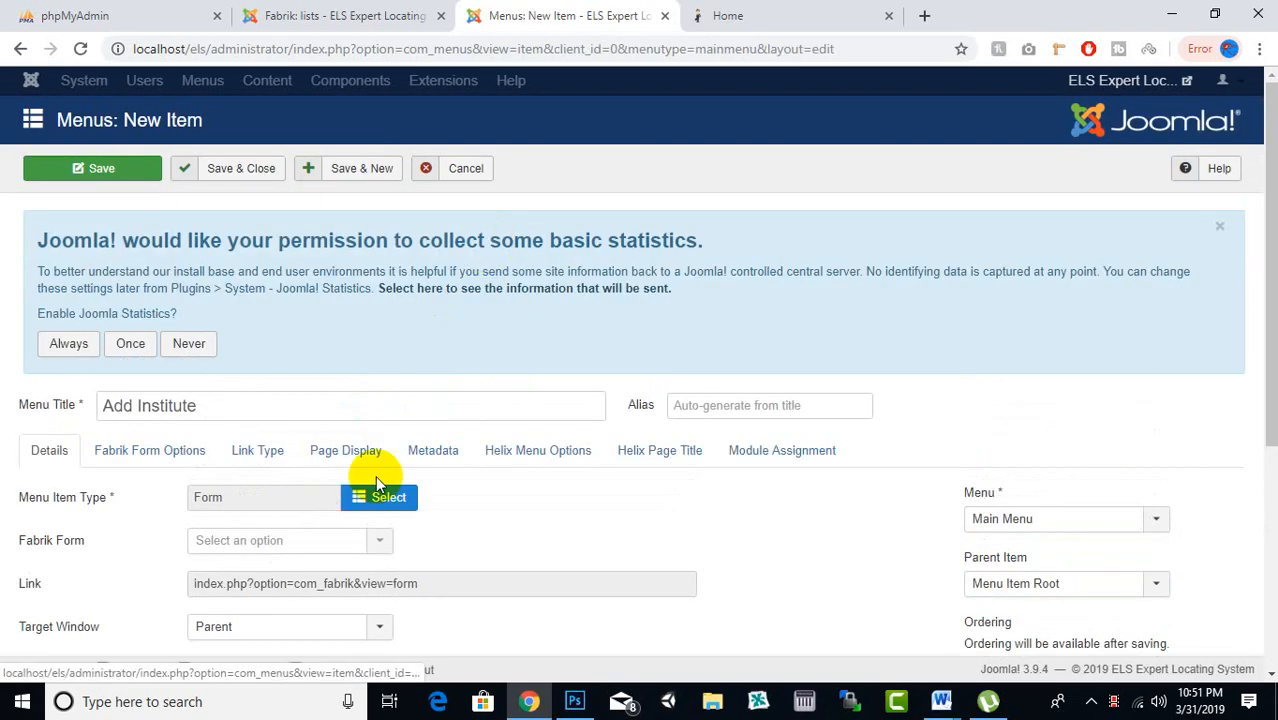
pyautogui.click(380, 538)
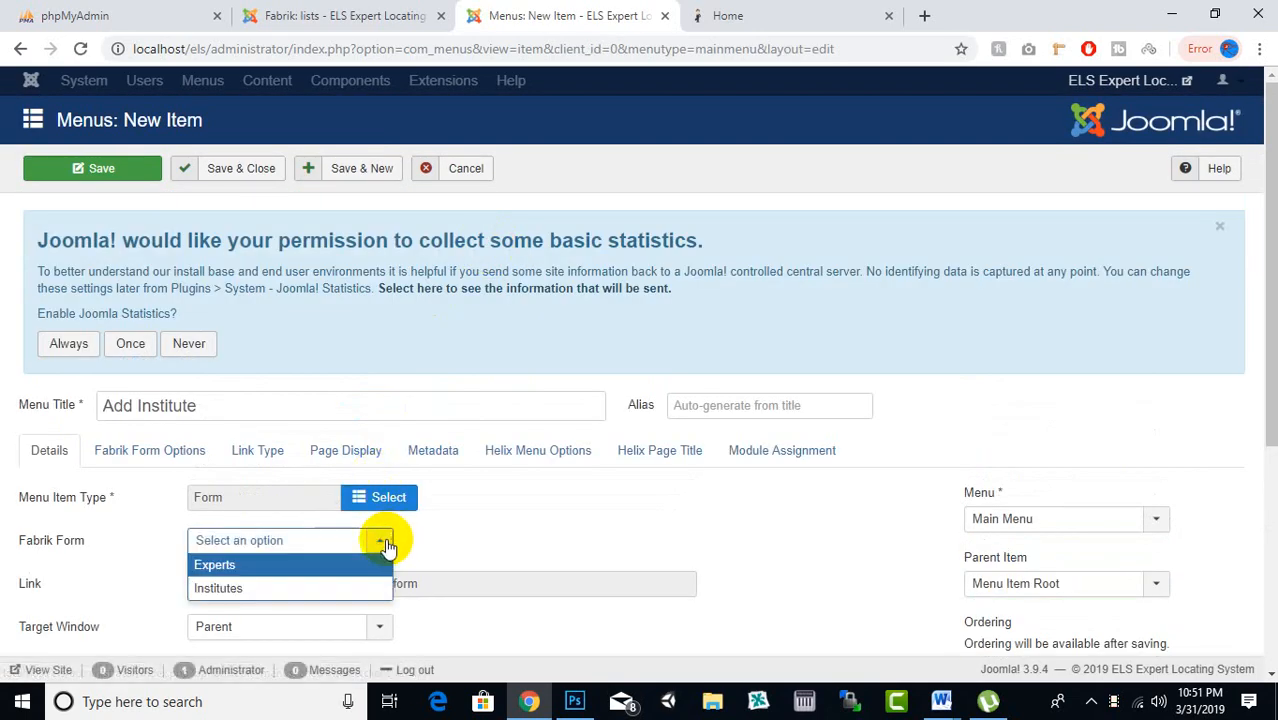
# Link the Add Institute item to the Institutes Fabrik form, comparing with the live front page
pyautogui.click(277, 590)
pyautogui.scroll(-1, 448, 436)
pyautogui.scroll(-3, 765, 512)
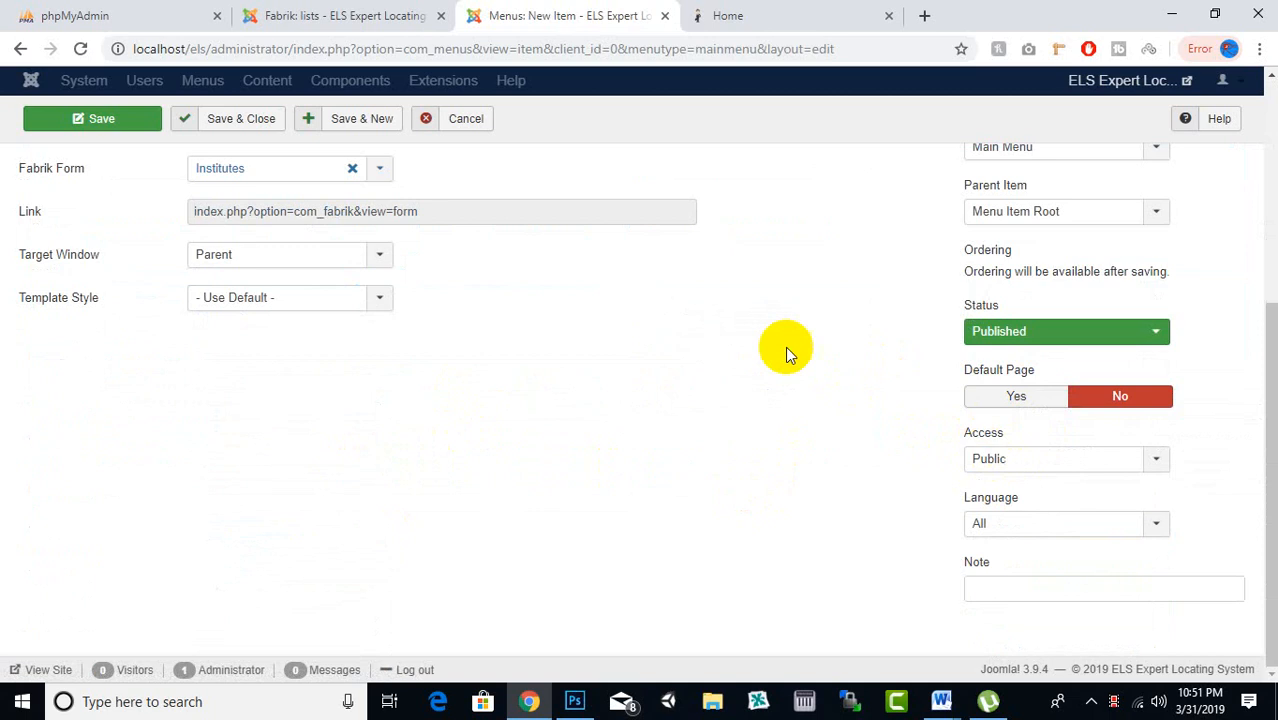
pyautogui.click(785, 12)
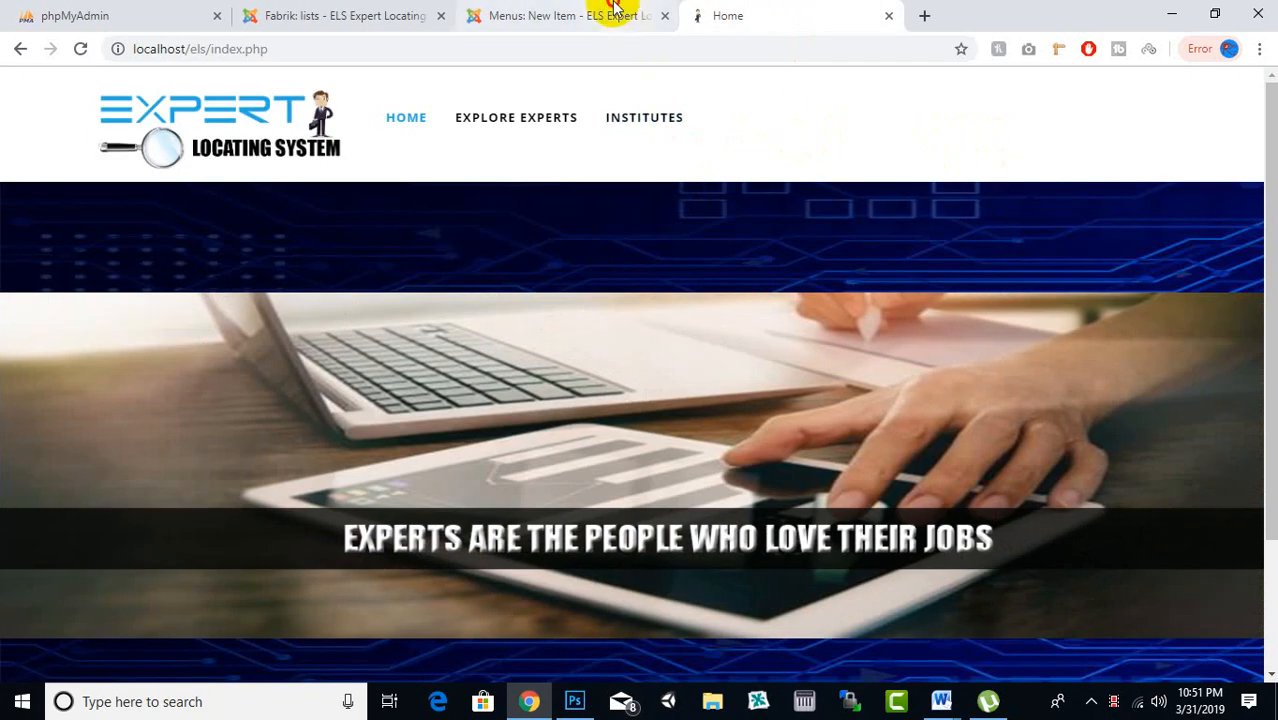
pyautogui.click(608, 14)
pyautogui.click(713, 12)
pyautogui.click(628, 10)
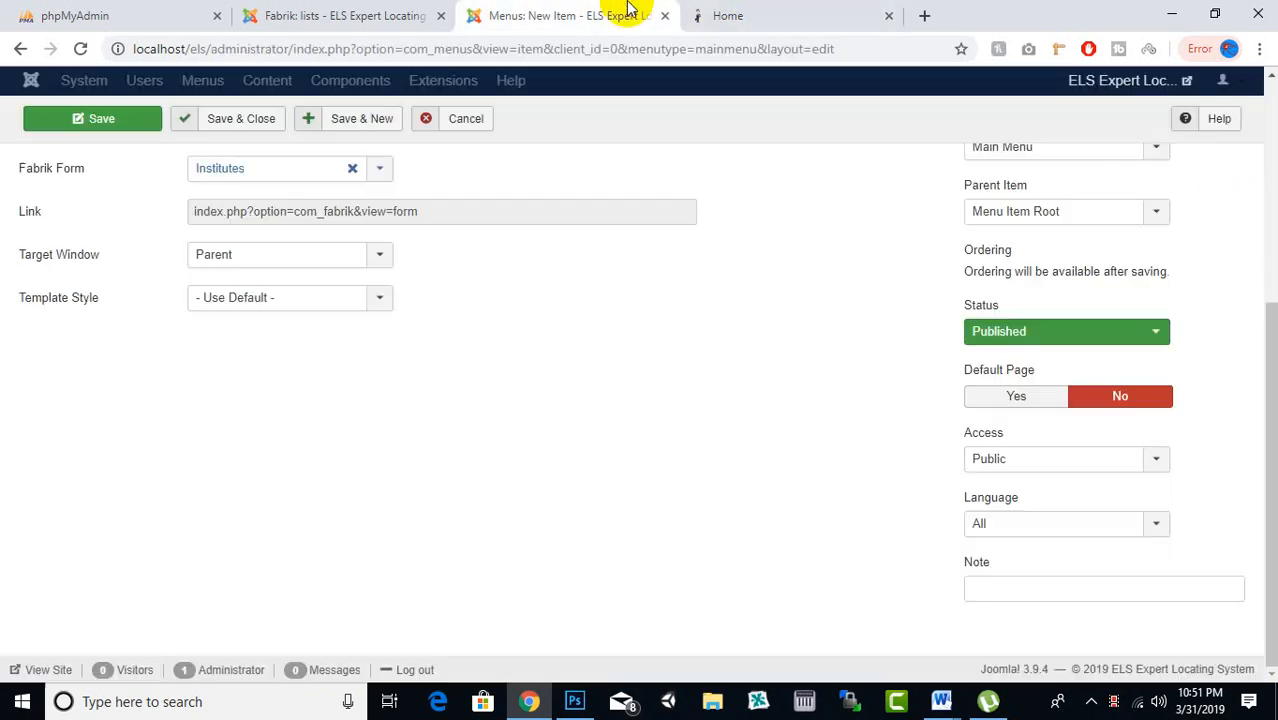
pyautogui.click(727, 12)
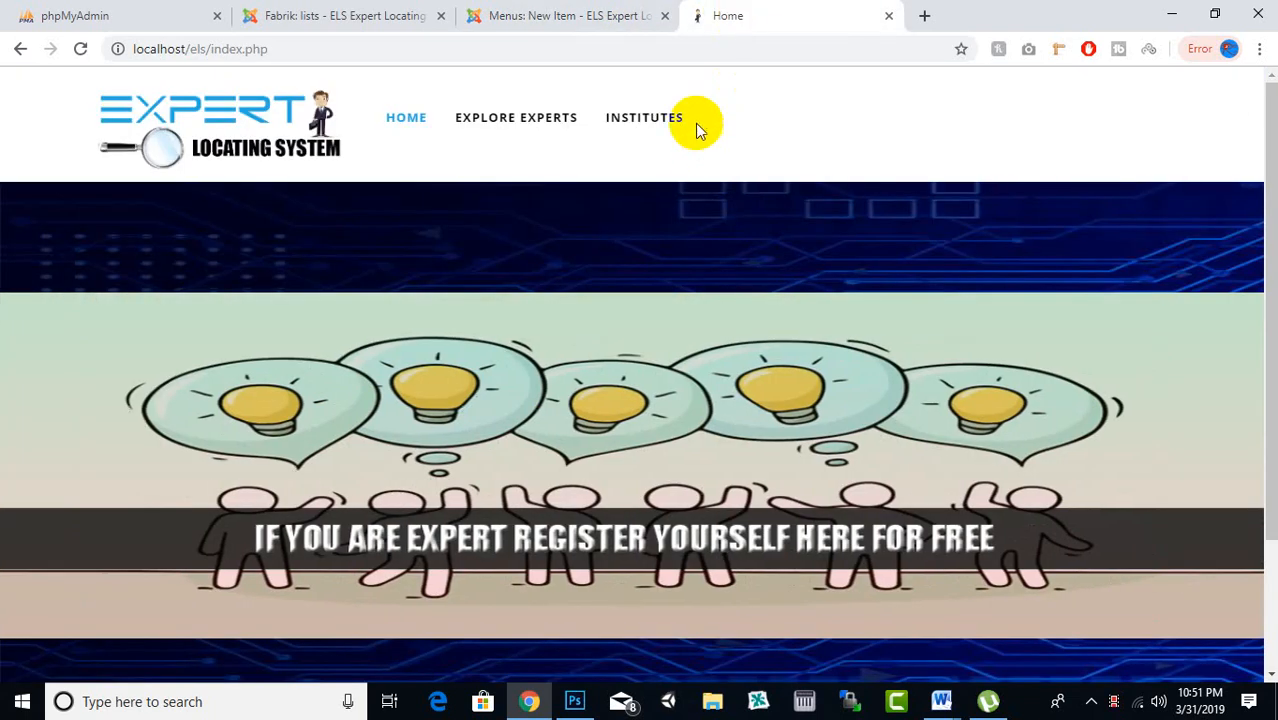
pyautogui.click(580, 14)
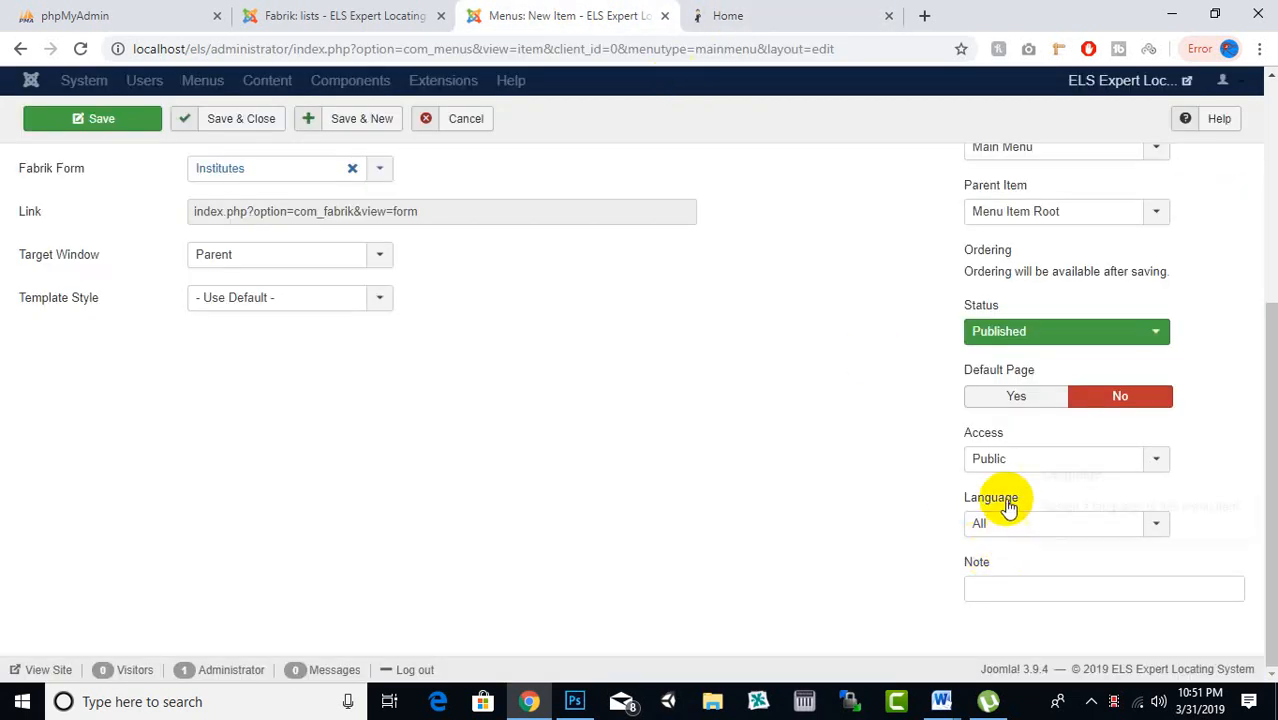
# Restrict the item to Admin access, review its title and form options, and Save & New
pyautogui.click(1005, 460)
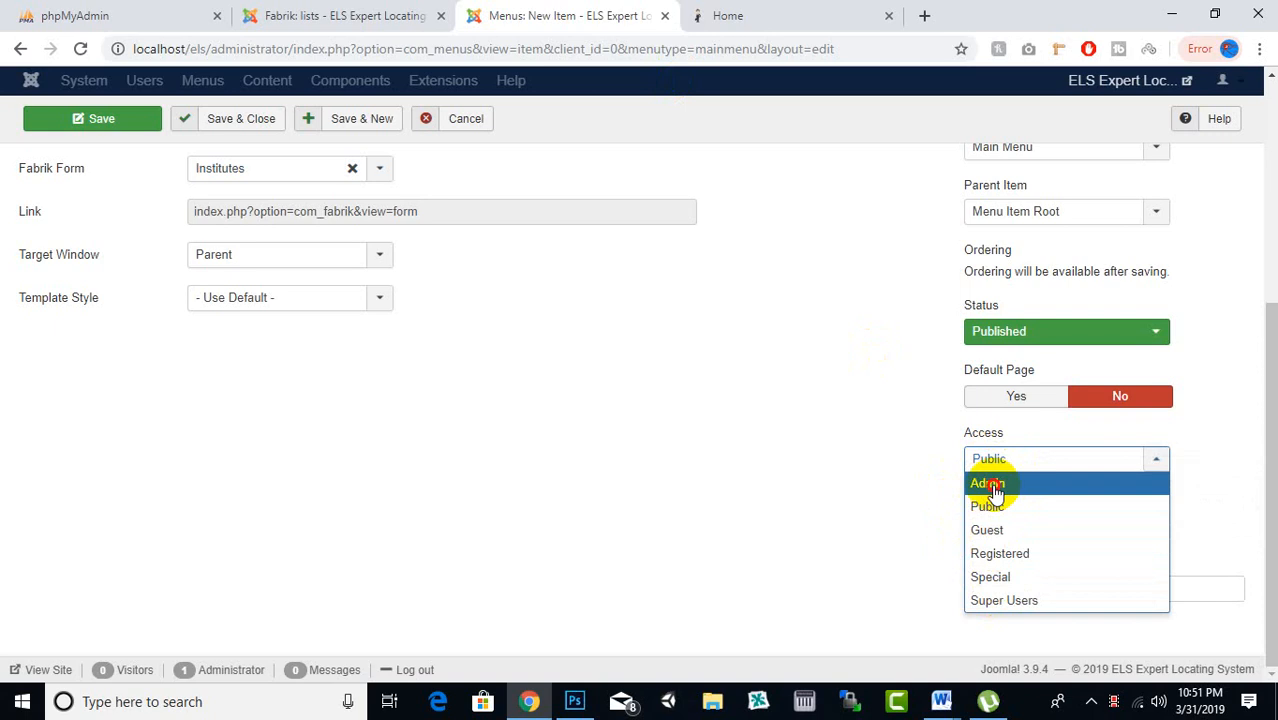
pyautogui.click(995, 485)
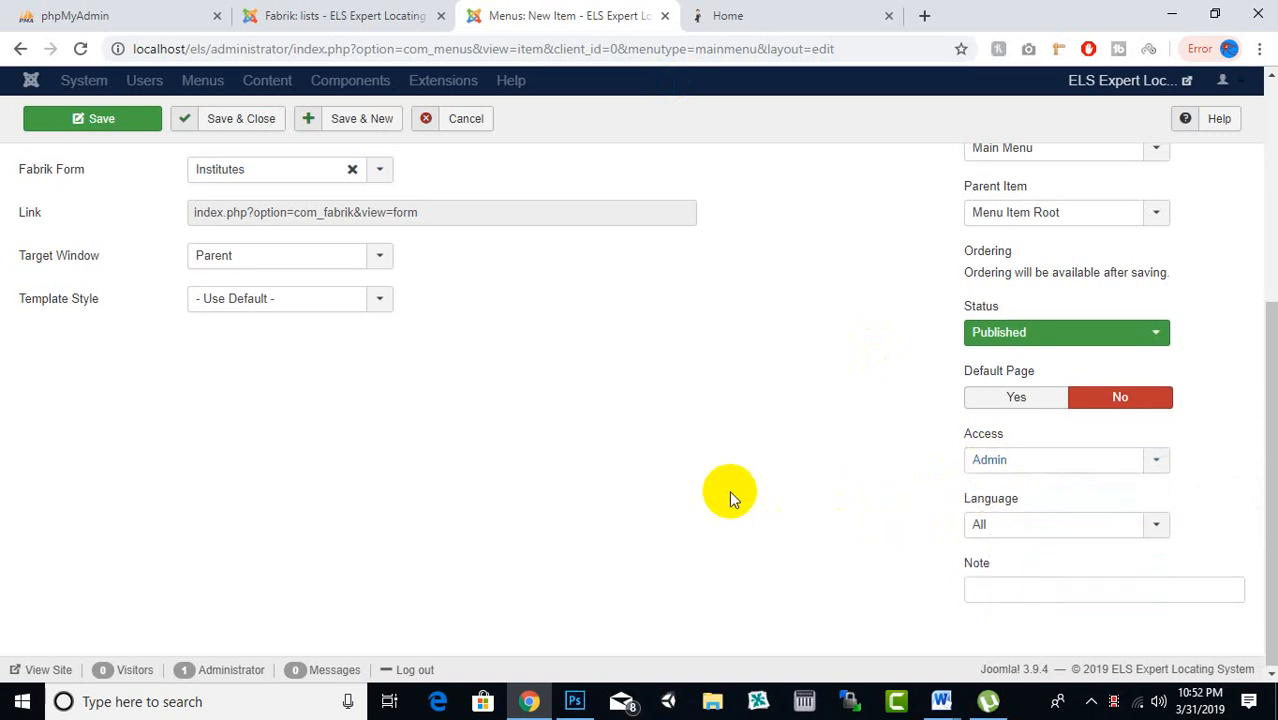
pyautogui.scroll(1, 729, 490)
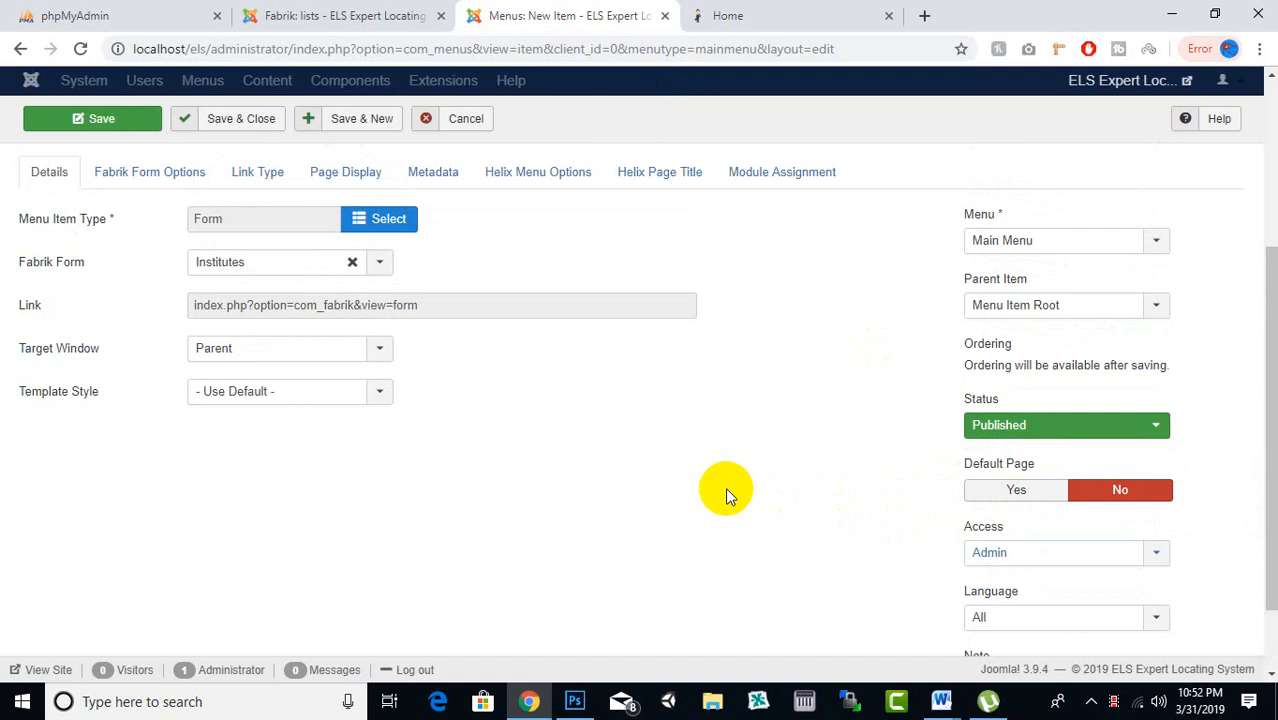
pyautogui.scroll(2, 727, 490)
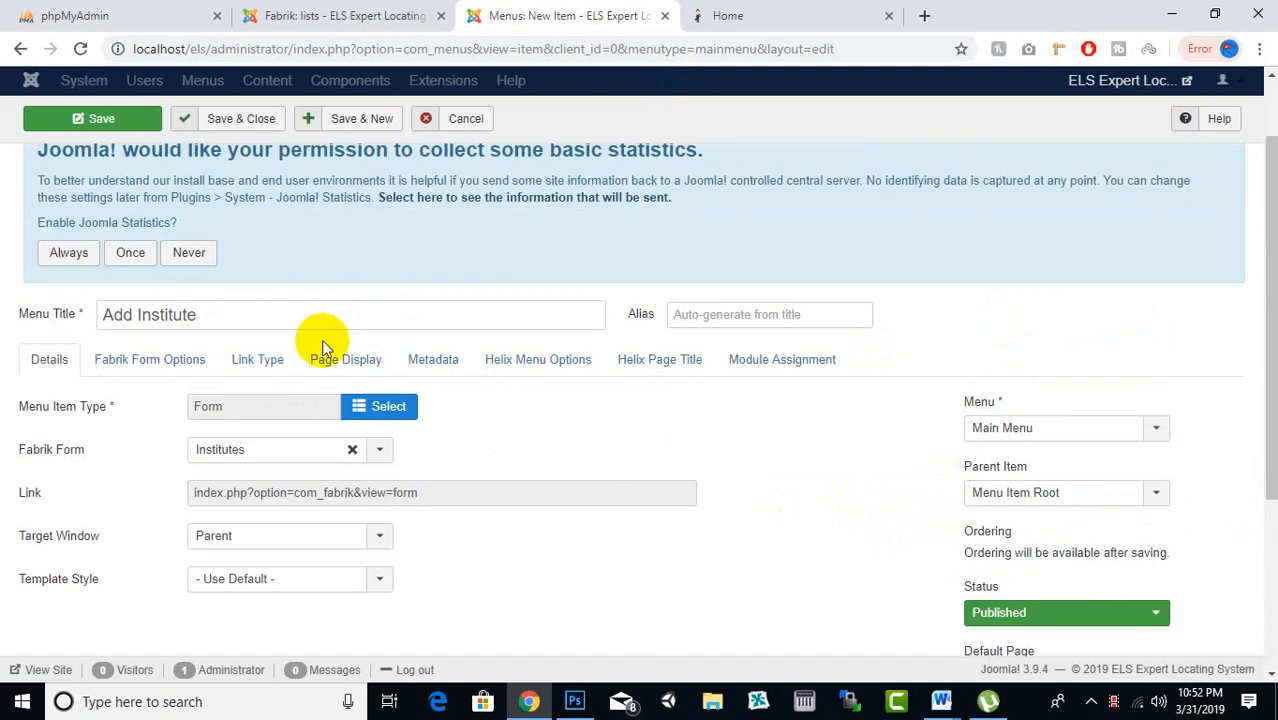
pyautogui.click(340, 313)
pyautogui.moveTo(340, 313); pyautogui.dragTo(92, 297)
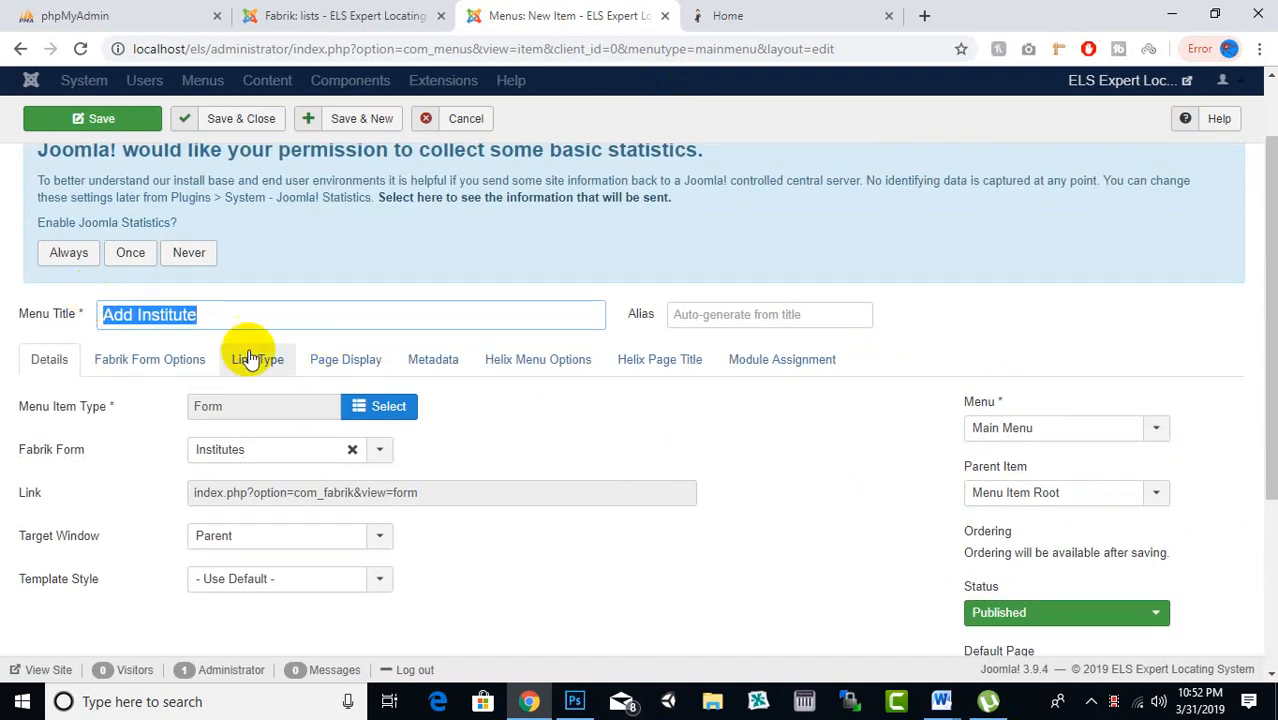
pyautogui.click(170, 360)
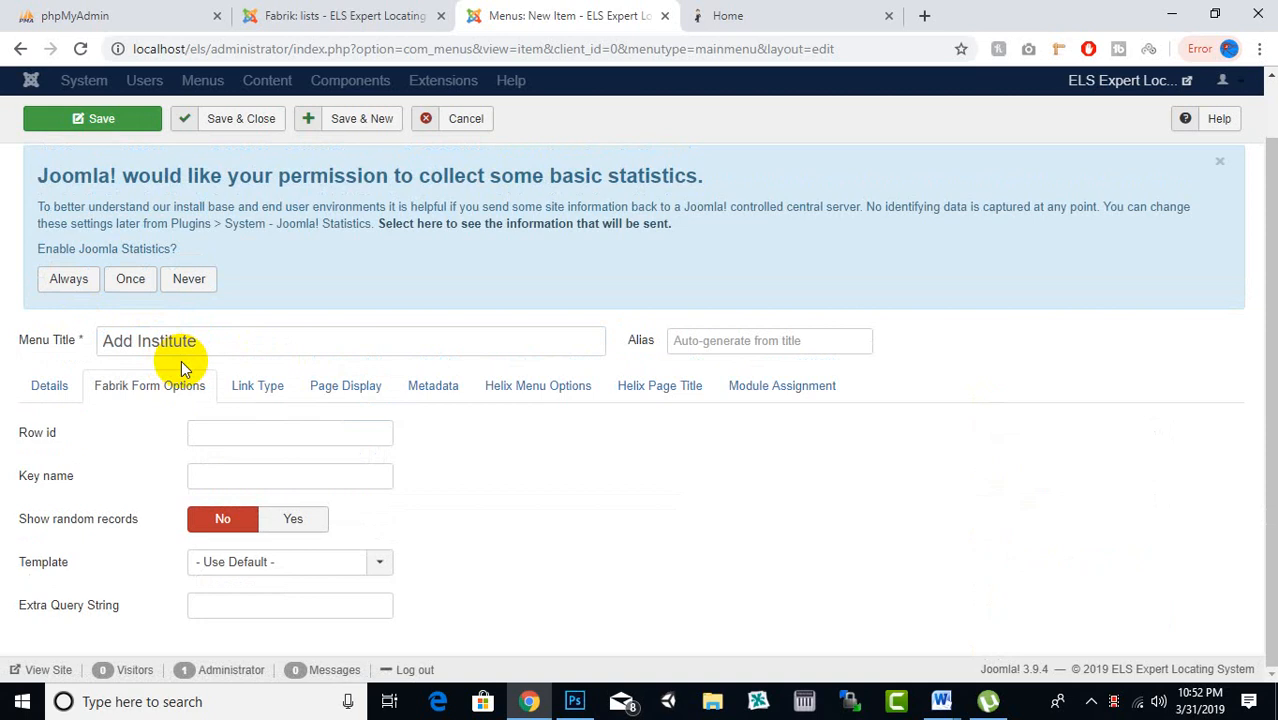
pyautogui.click(49, 386)
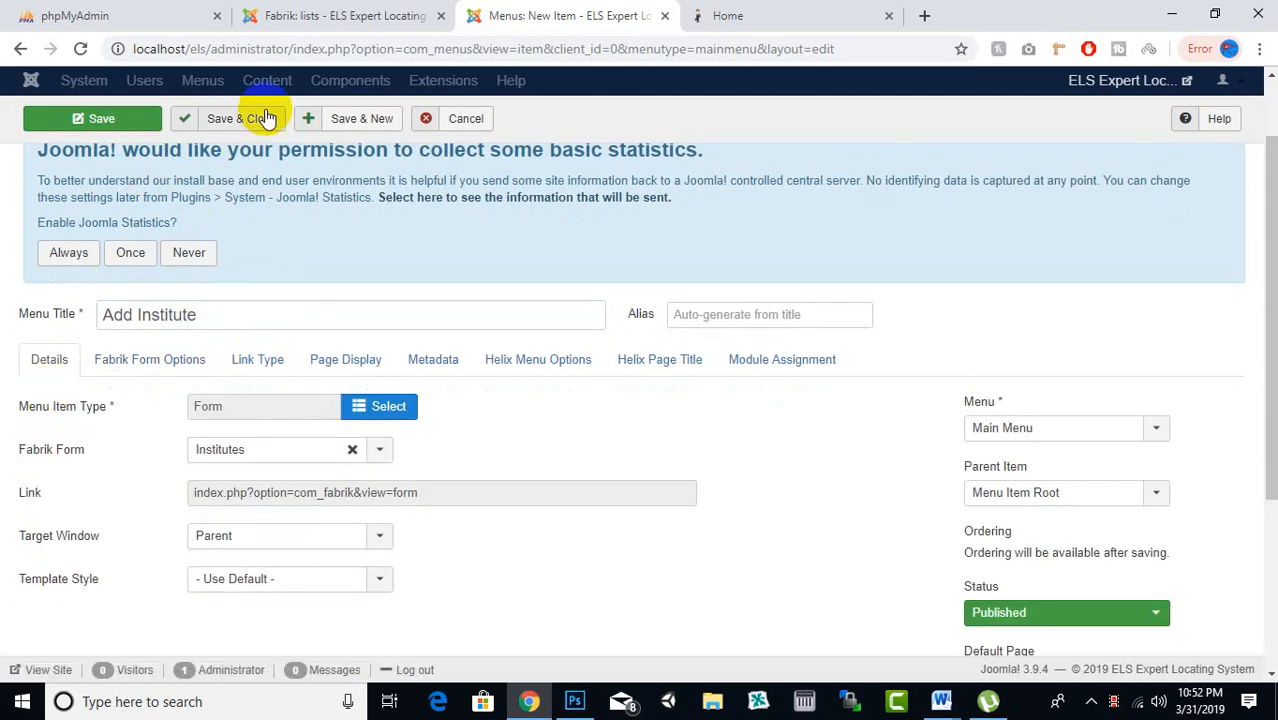
pyautogui.click(352, 120)
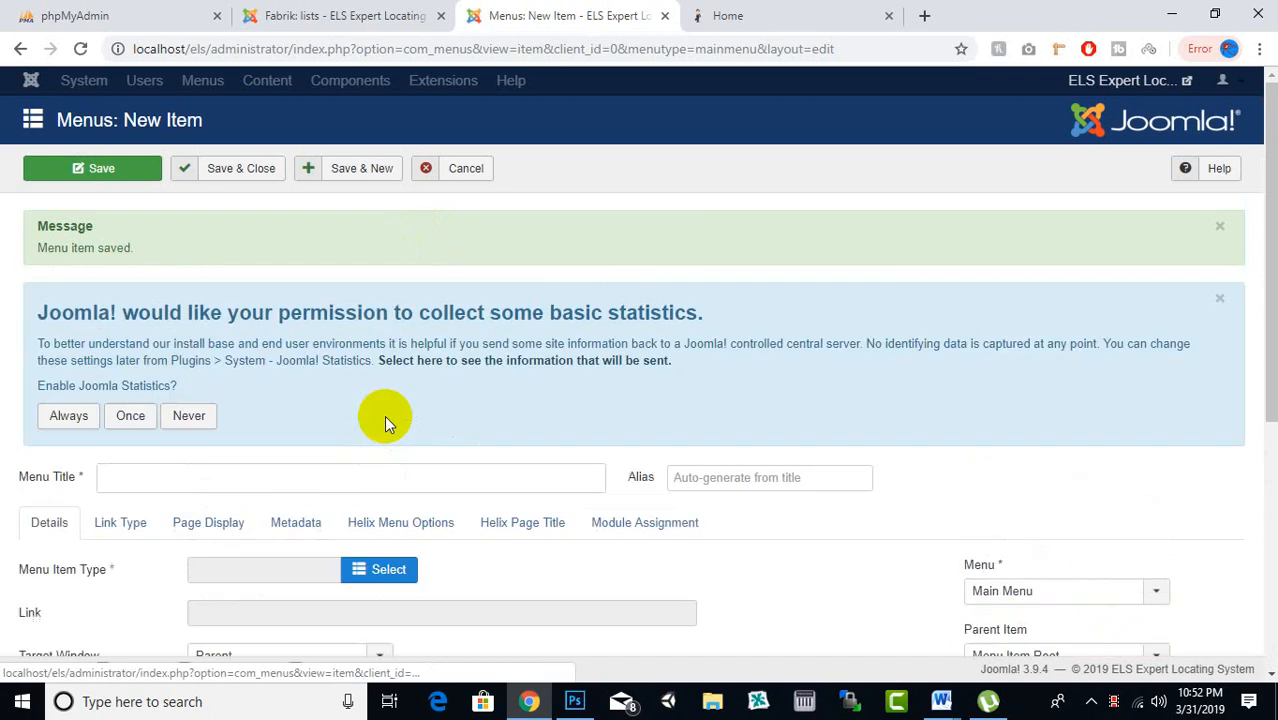
# Make the new item a Fabrik Form titled 'Add Exoert'
pyautogui.click(377, 566)
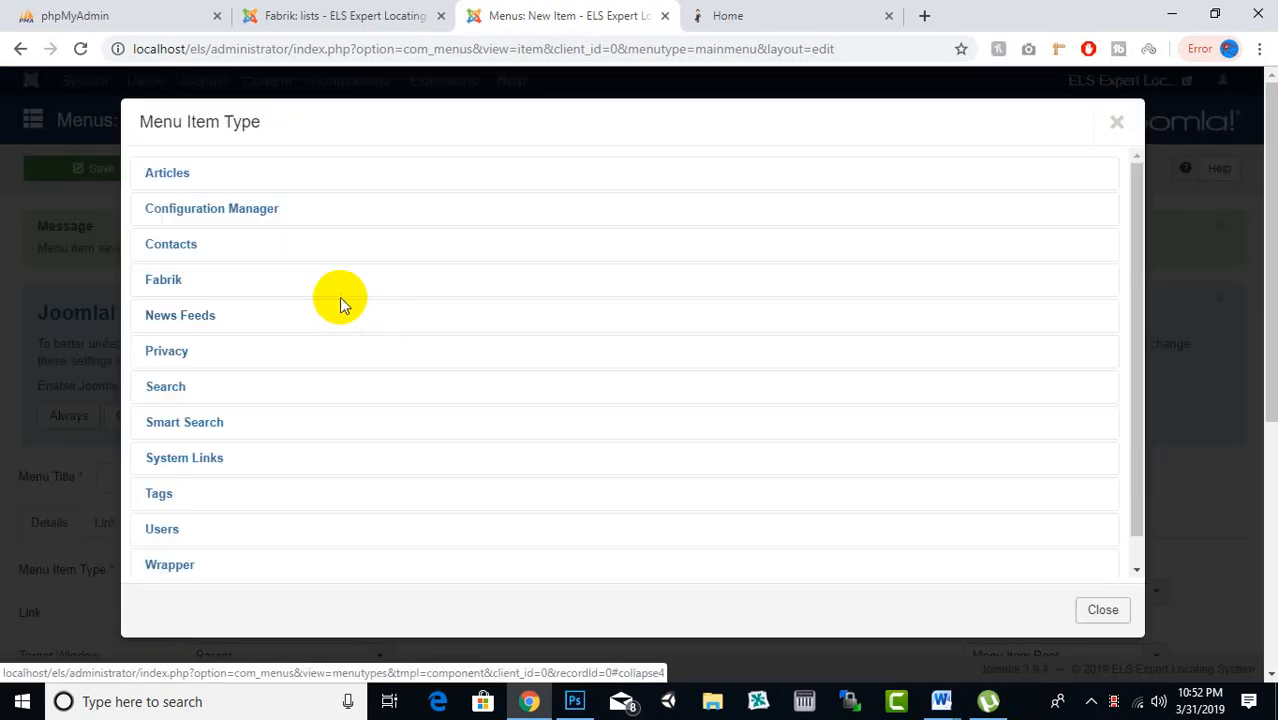
pyautogui.click(210, 284)
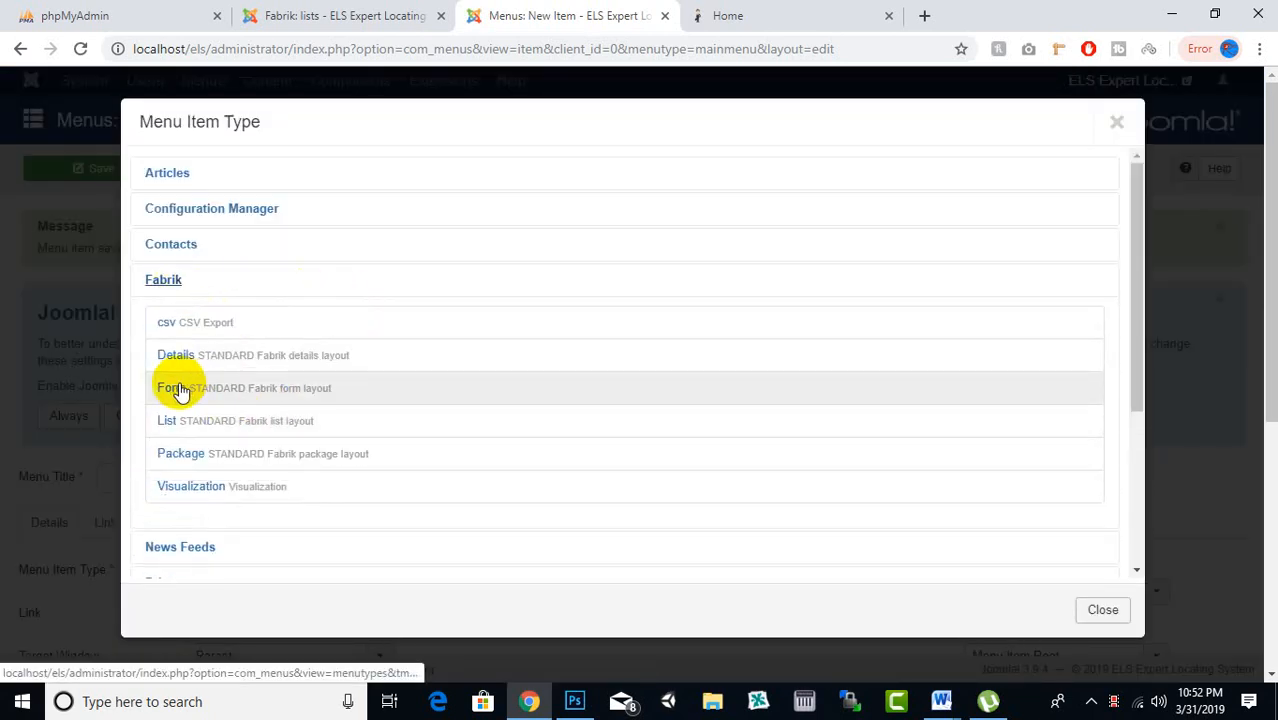
pyautogui.click(174, 389)
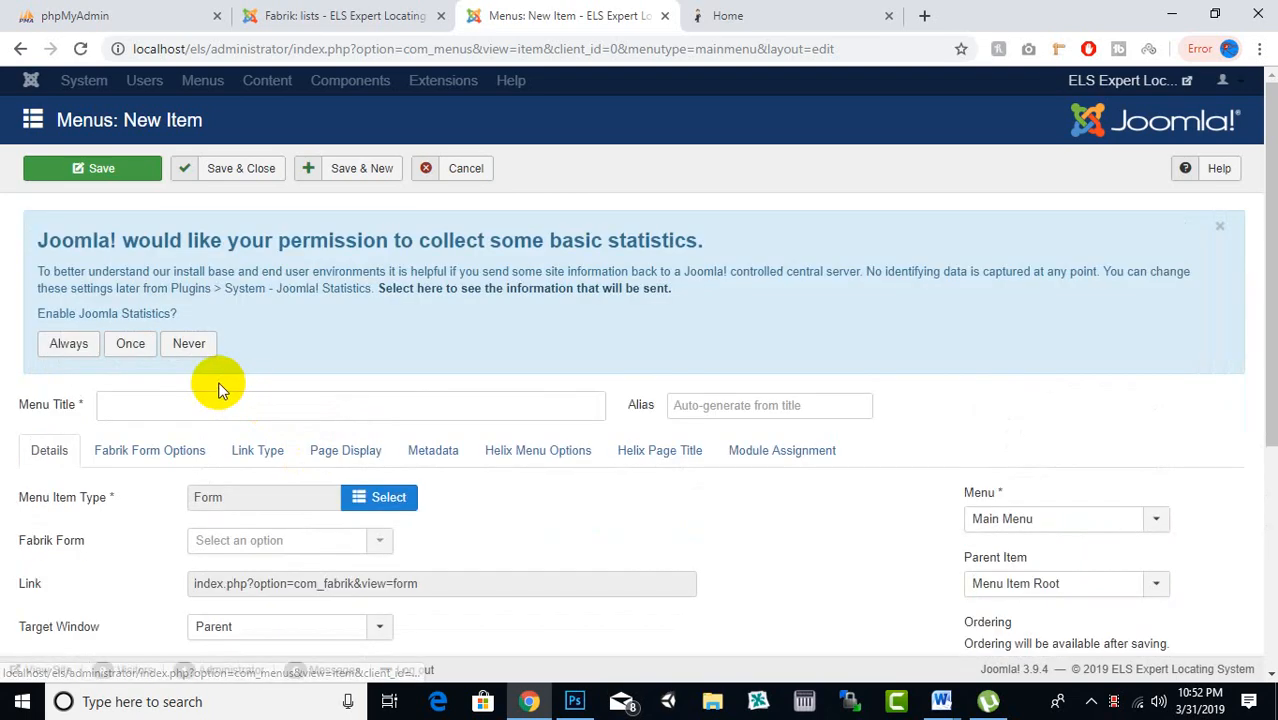
pyautogui.click(207, 411)
pyautogui.write('Add Exoert')
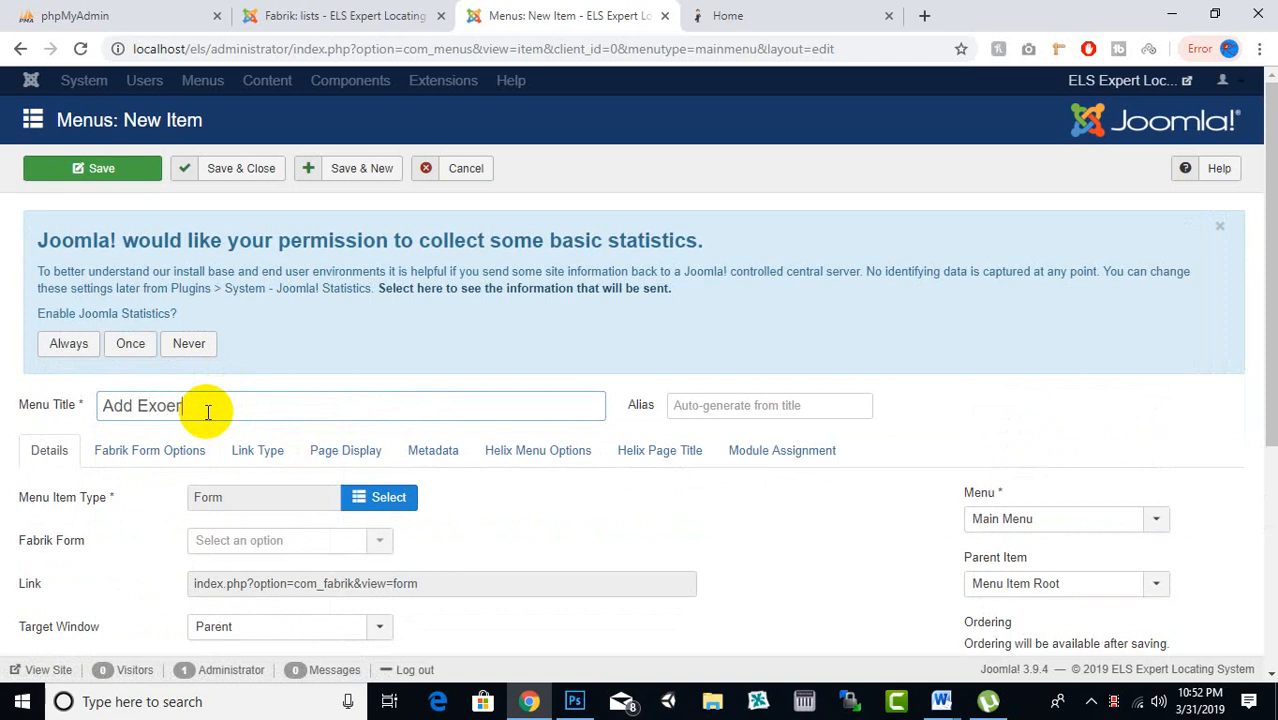
# Link it to the Experts form with Admin access, Save & Close, then view the live site
pyautogui.click(292, 545)
pyautogui.click(257, 567)
pyautogui.scroll(-4, 619, 380)
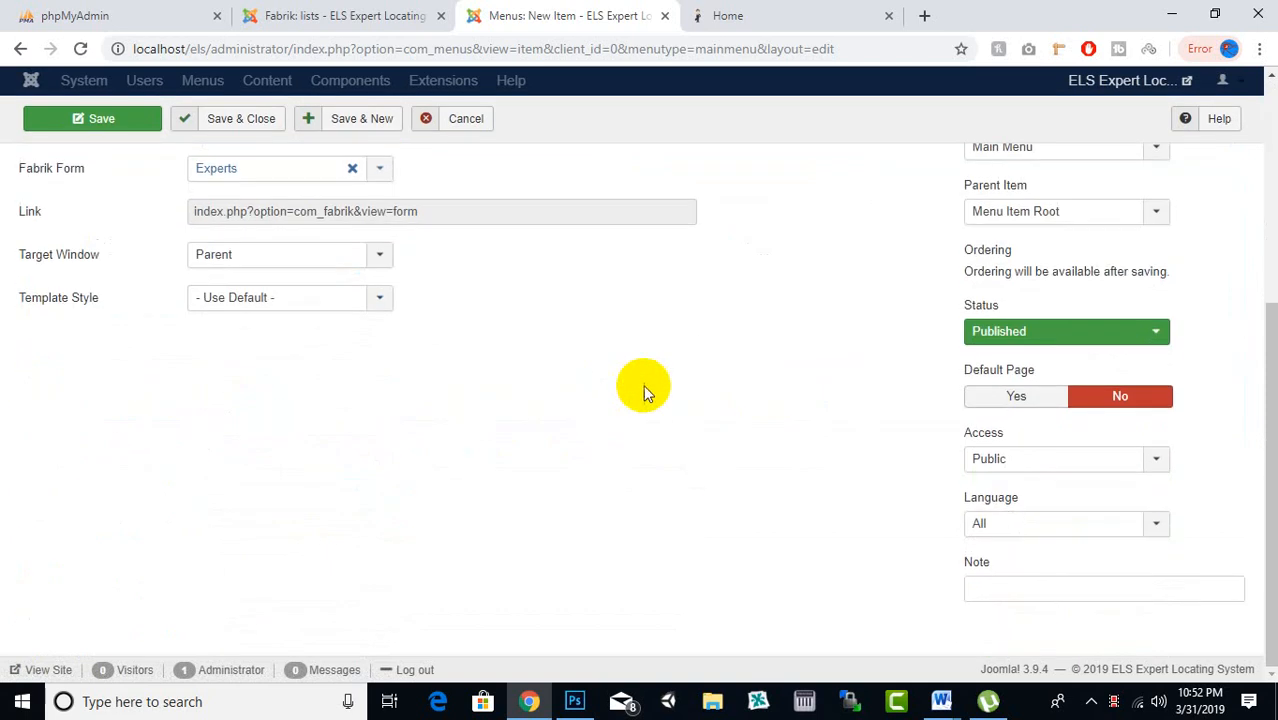
pyautogui.click(1021, 460)
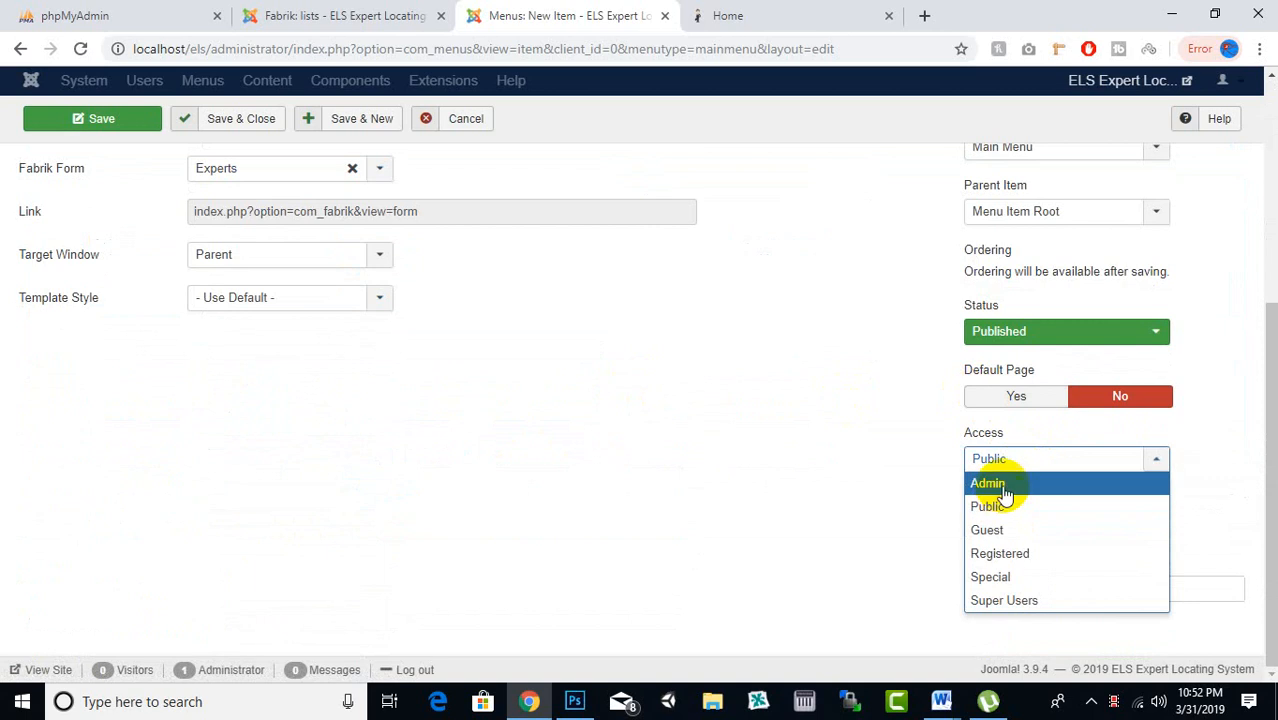
pyautogui.click(1004, 485)
pyautogui.scroll(4, 405, 405)
pyautogui.click(255, 167)
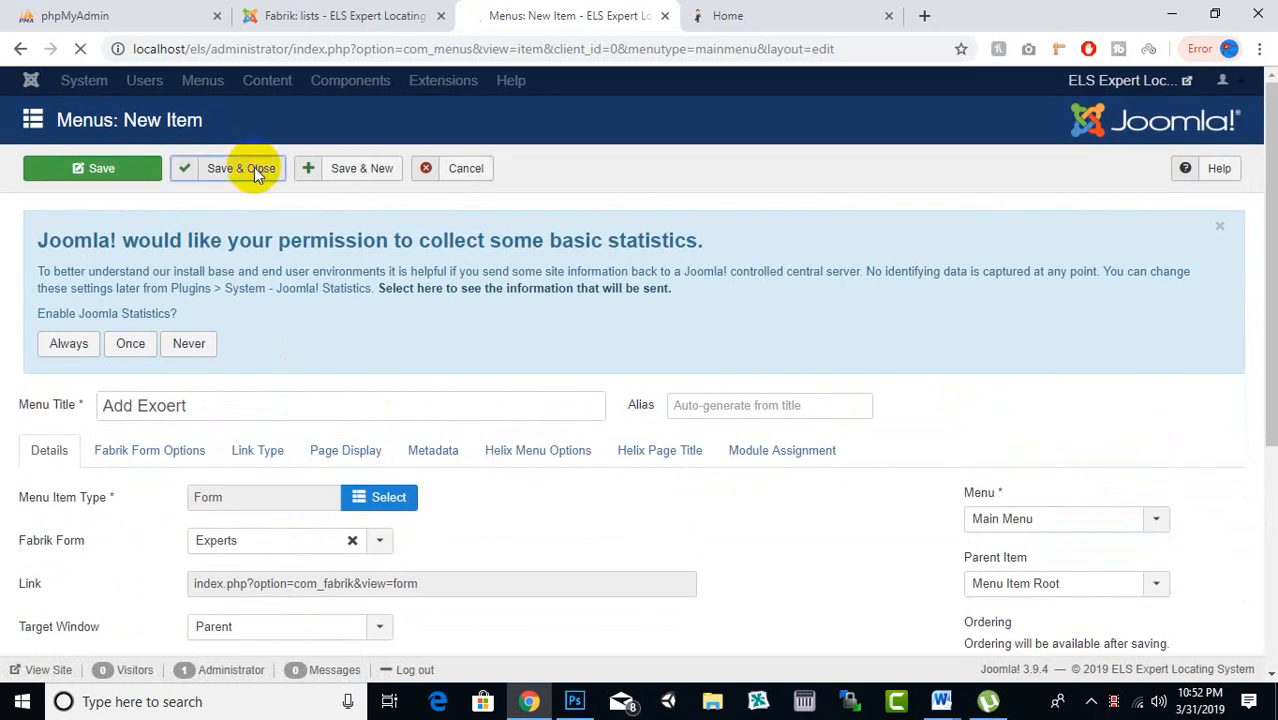
pyautogui.click(760, 15)
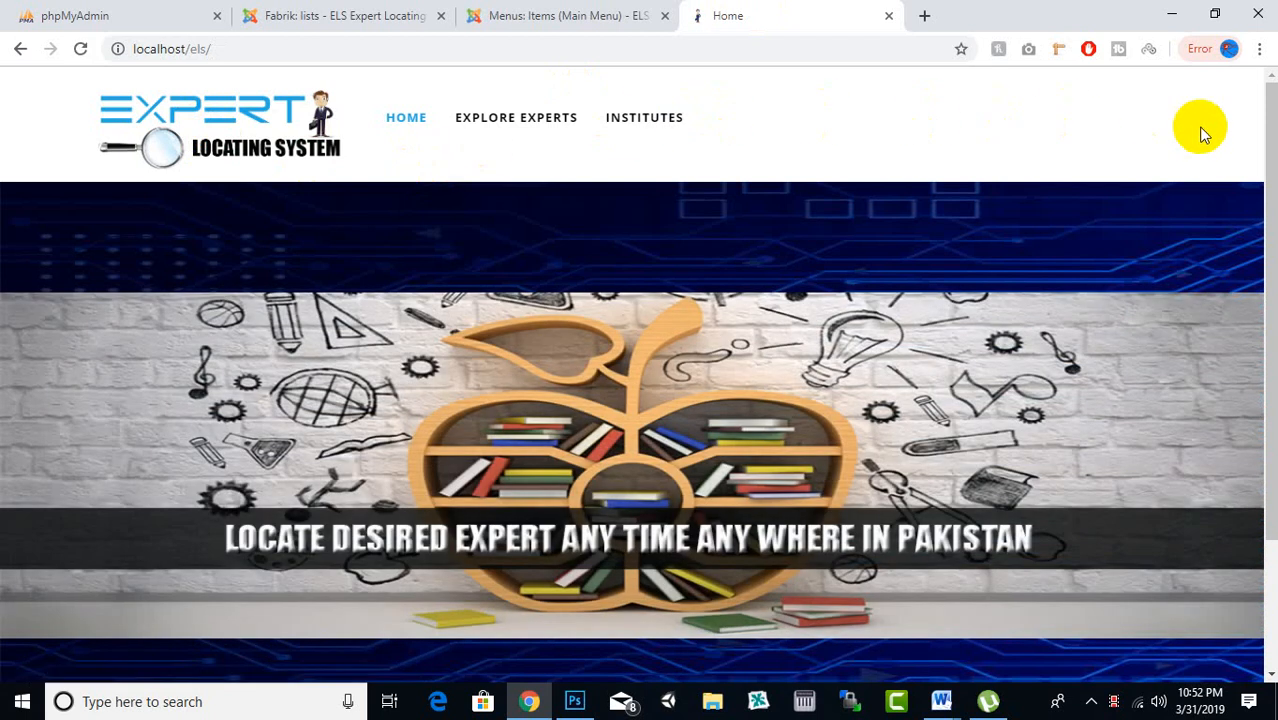
# Check the live front page menu still shows only Home, Explore Experts and Institutes
pyautogui.scroll(-2, 1020, 484)
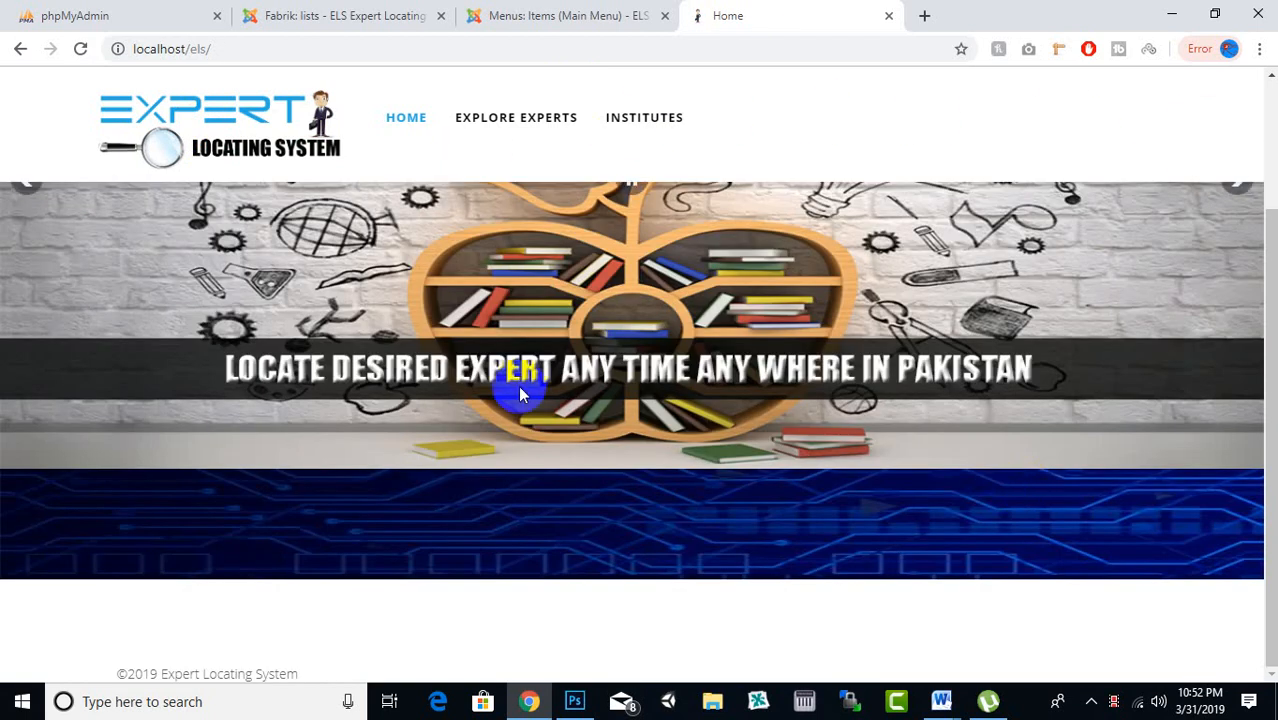
pyautogui.scroll(2, 518, 385)
pyautogui.scroll(-2, 490, 158)
pyautogui.scroll(2, 788, 407)
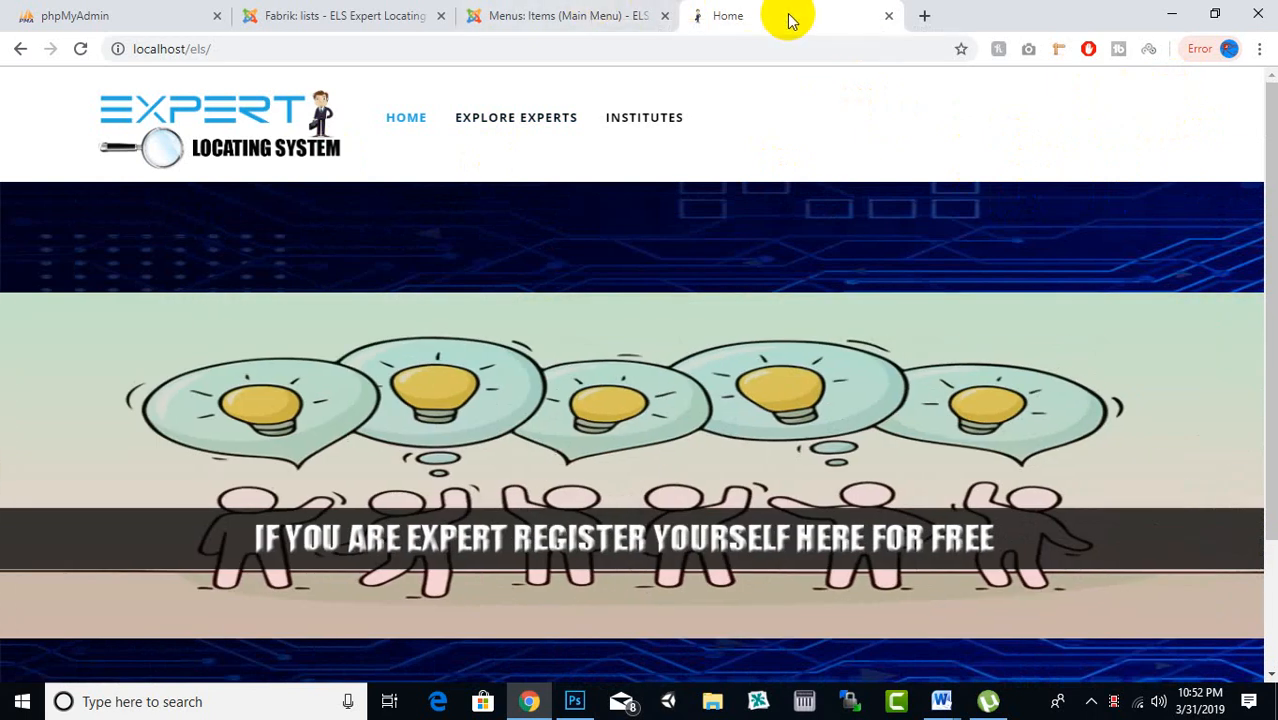
pyautogui.click(593, 10)
# Browse the admin's Extensions and Menus menus without choosing an option
pyautogui.click(548, 15)
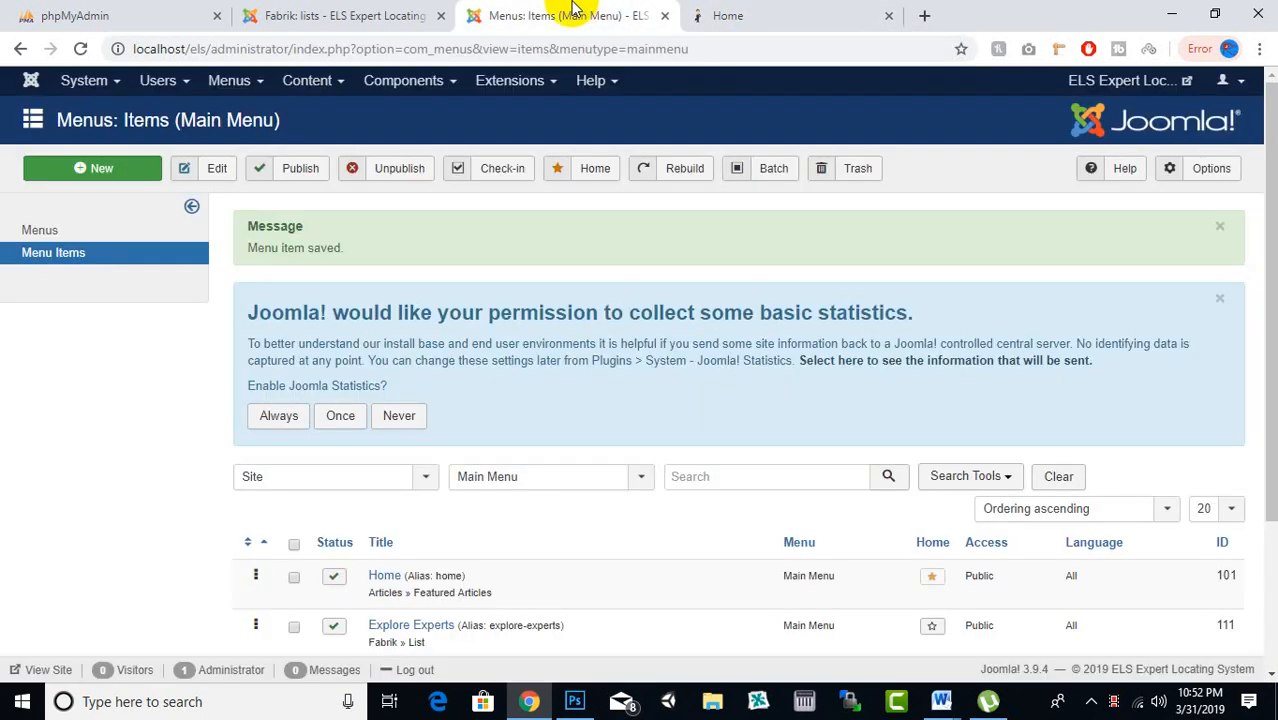
pyautogui.click(430, 15)
pyautogui.click(540, 15)
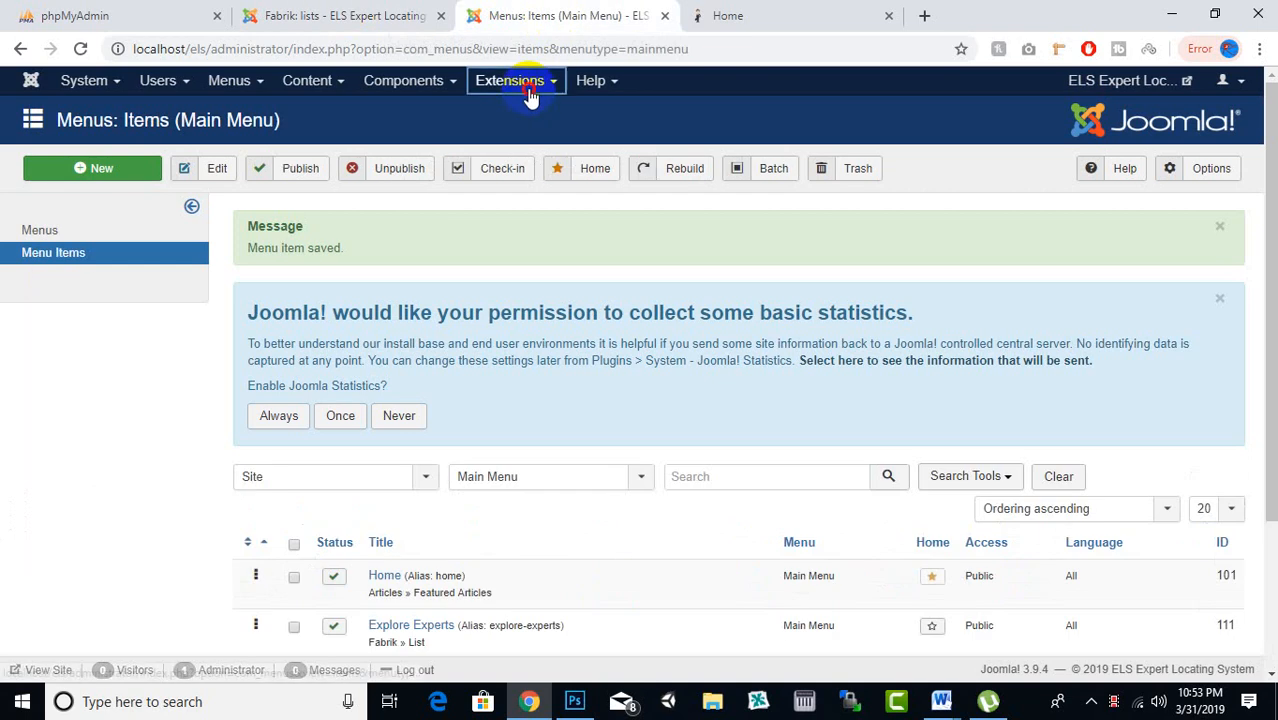
pyautogui.click(531, 85)
pyautogui.click(461, 108)
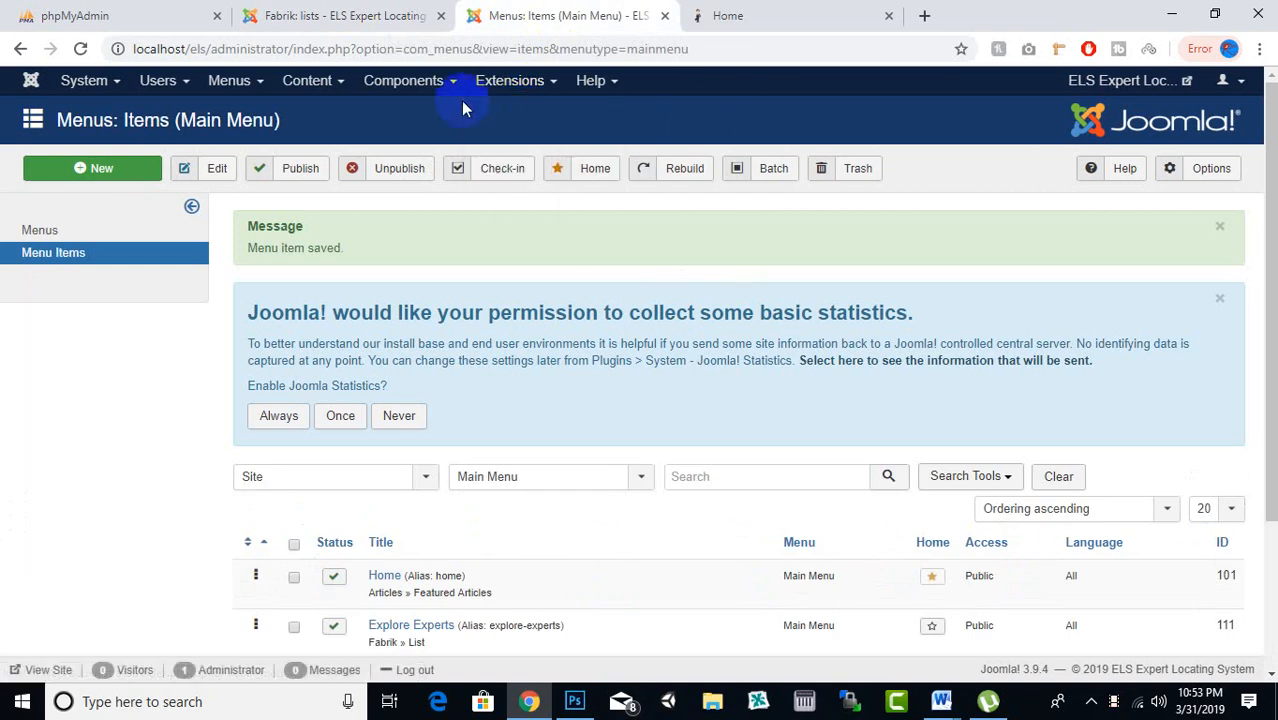
pyautogui.click(240, 84)
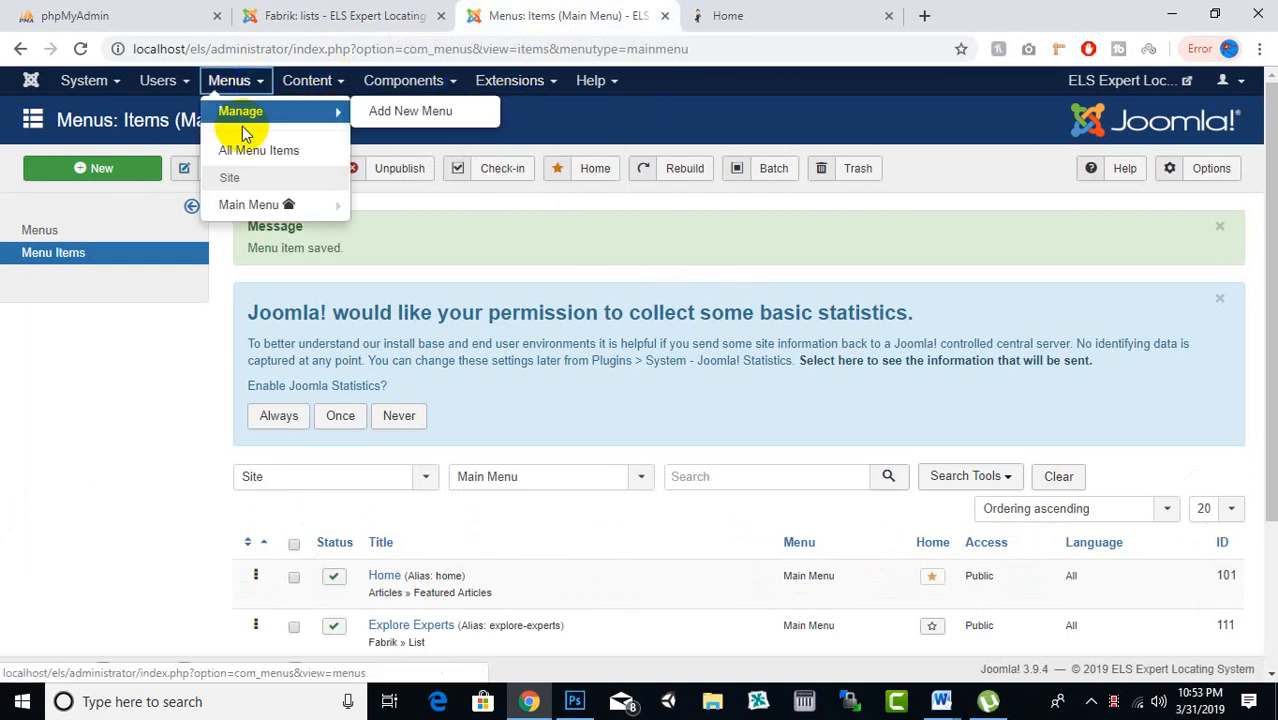
pyautogui.moveTo(277, 205)
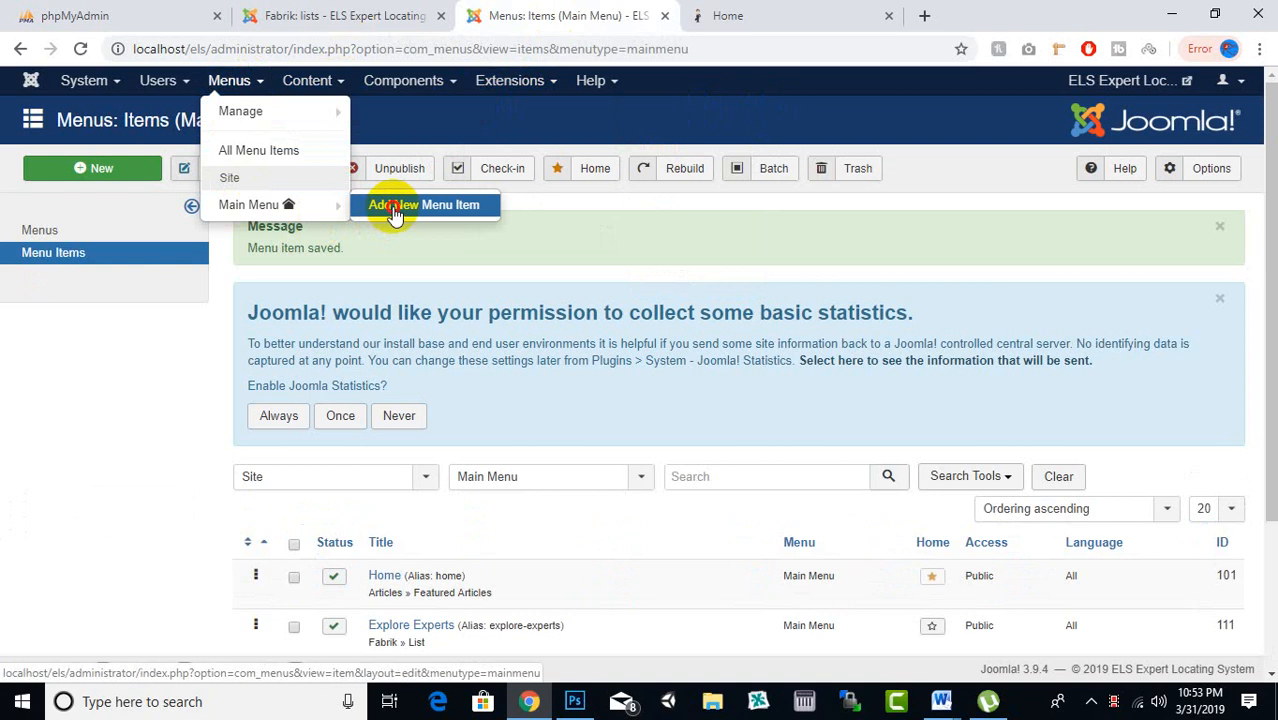
pyautogui.moveTo(393, 208); pyautogui.dragTo(583, 237)
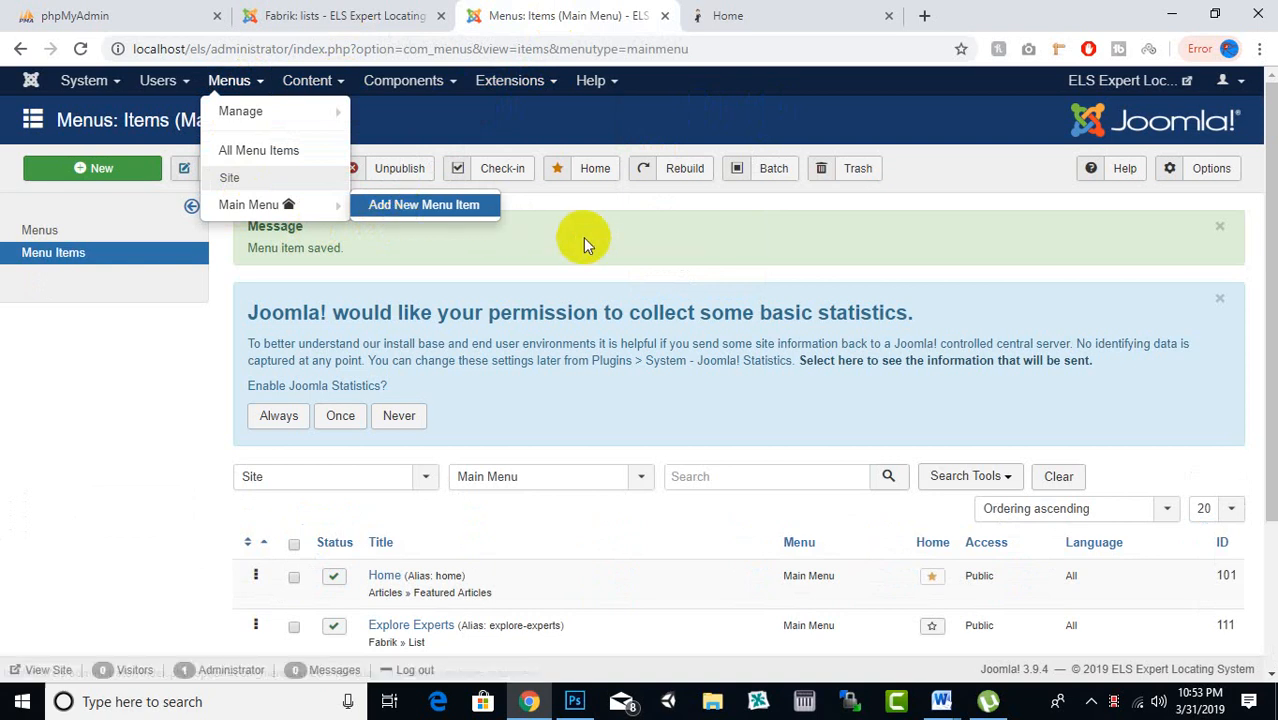
pyautogui.click(583, 237)
# Preview module positions with ?tp=1 to locate top1, then reload the plain site URL
pyautogui.click(768, 8)
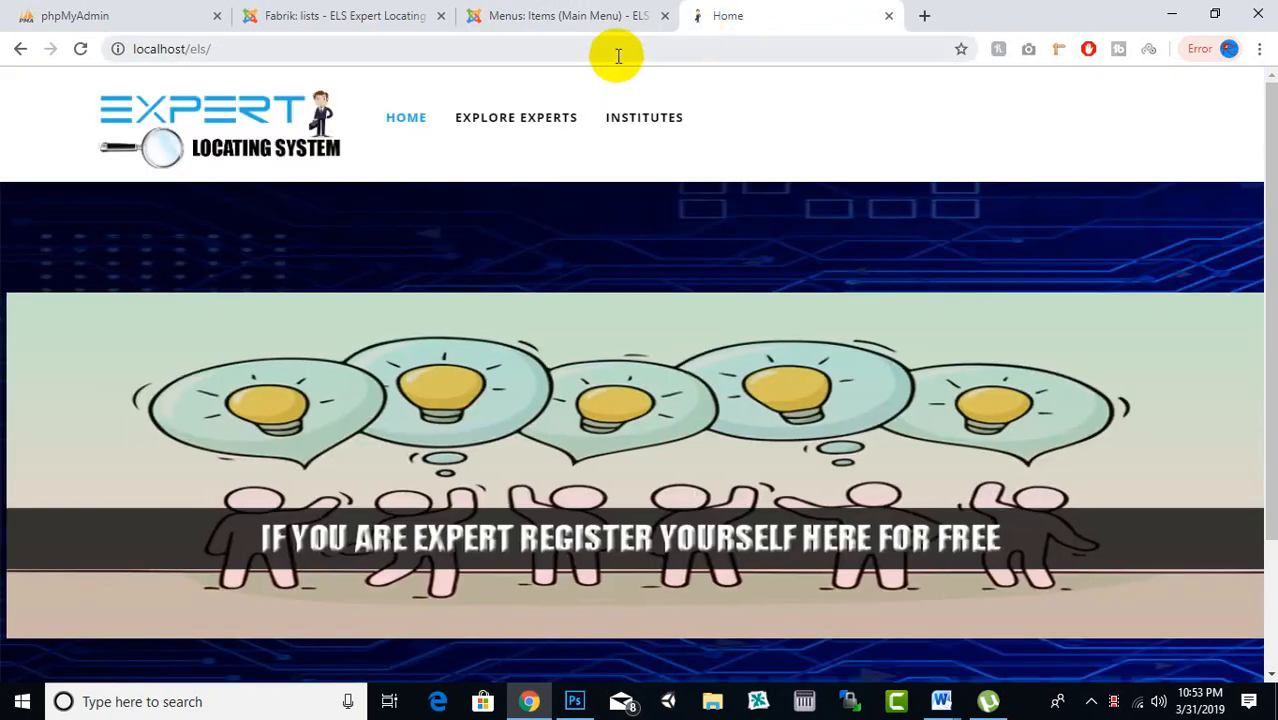
pyautogui.click(653, 55)
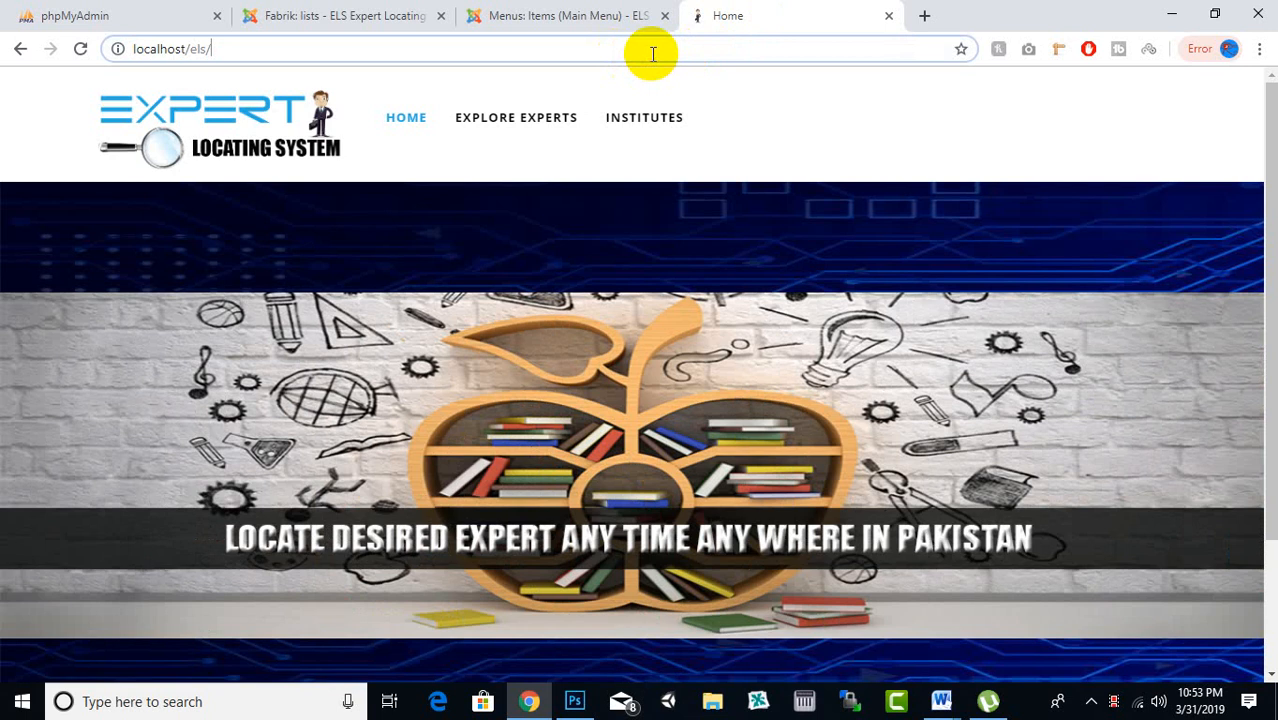
pyautogui.write('?tp=1')
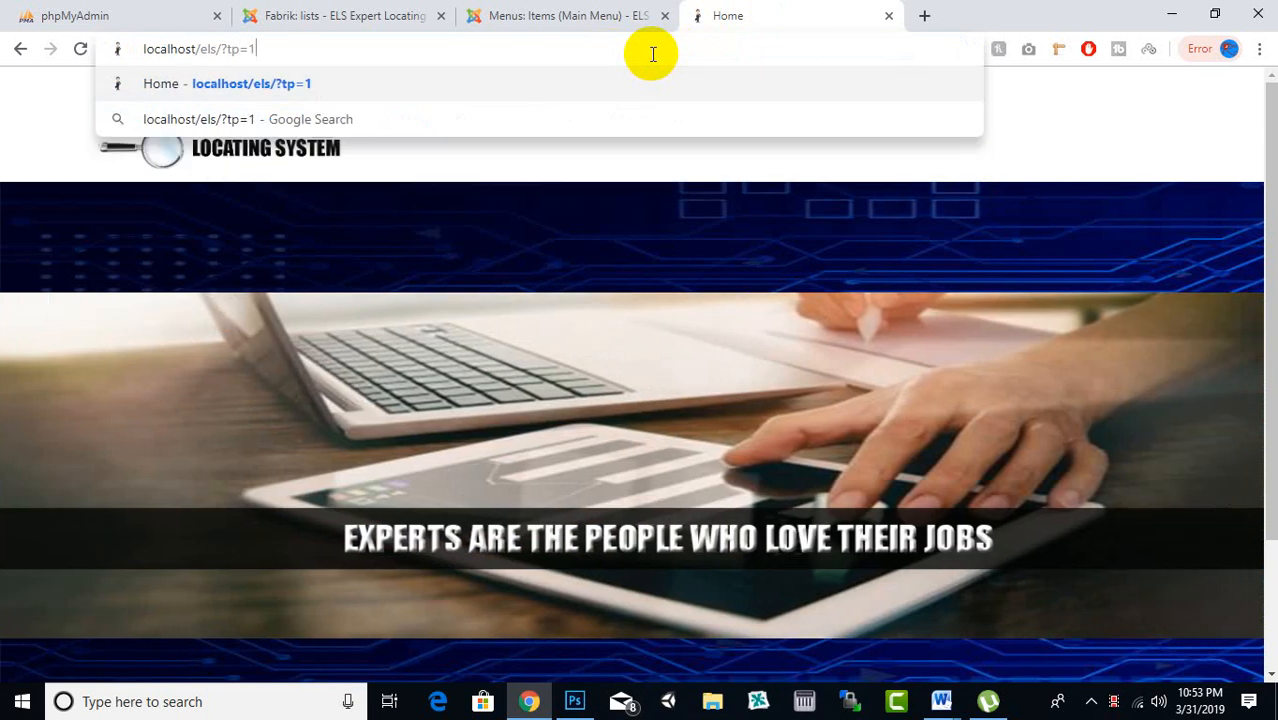
pyautogui.press('Return')
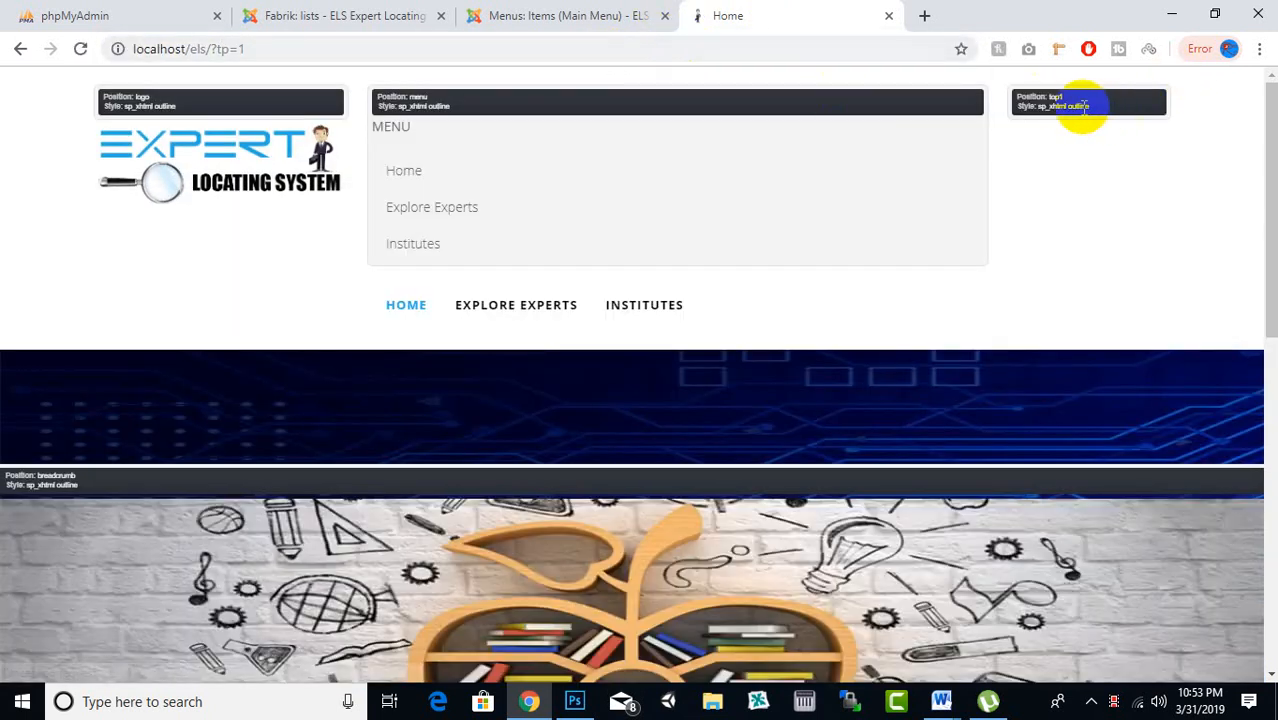
pyautogui.moveTo(1083, 107); pyautogui.dragTo(1055, 128)
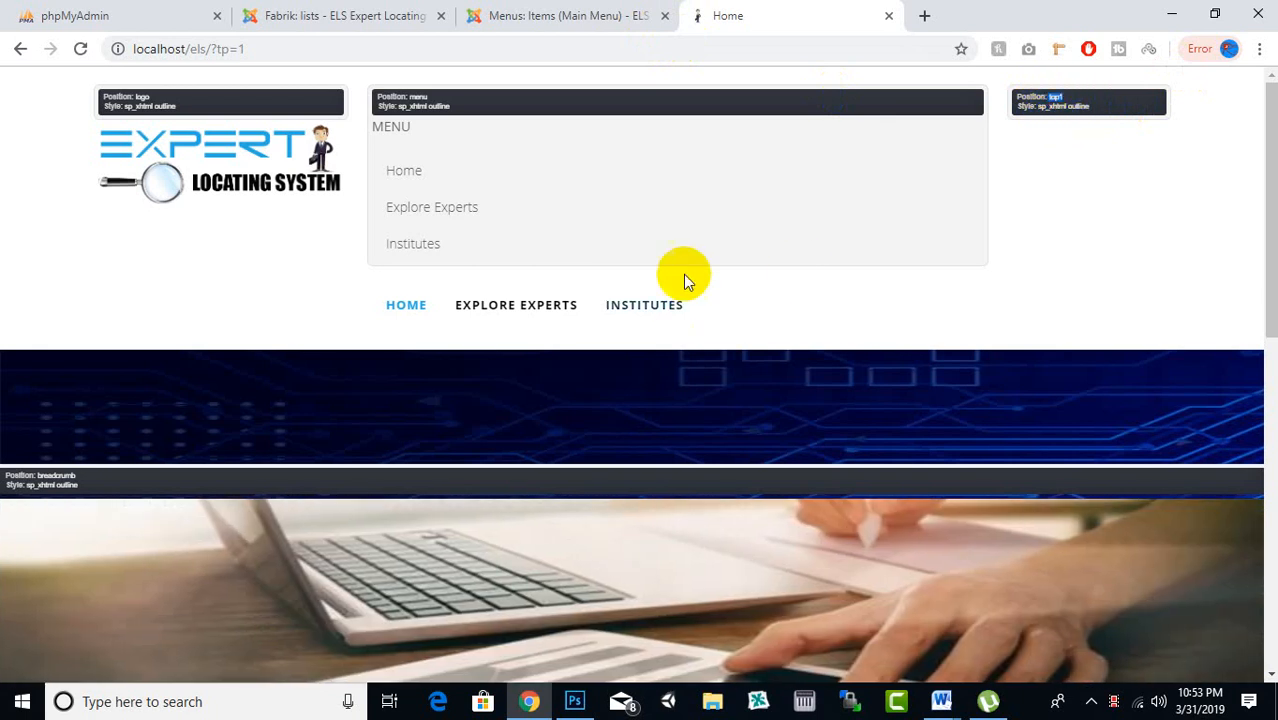
pyautogui.moveTo(246, 48); pyautogui.dragTo(210, 48)
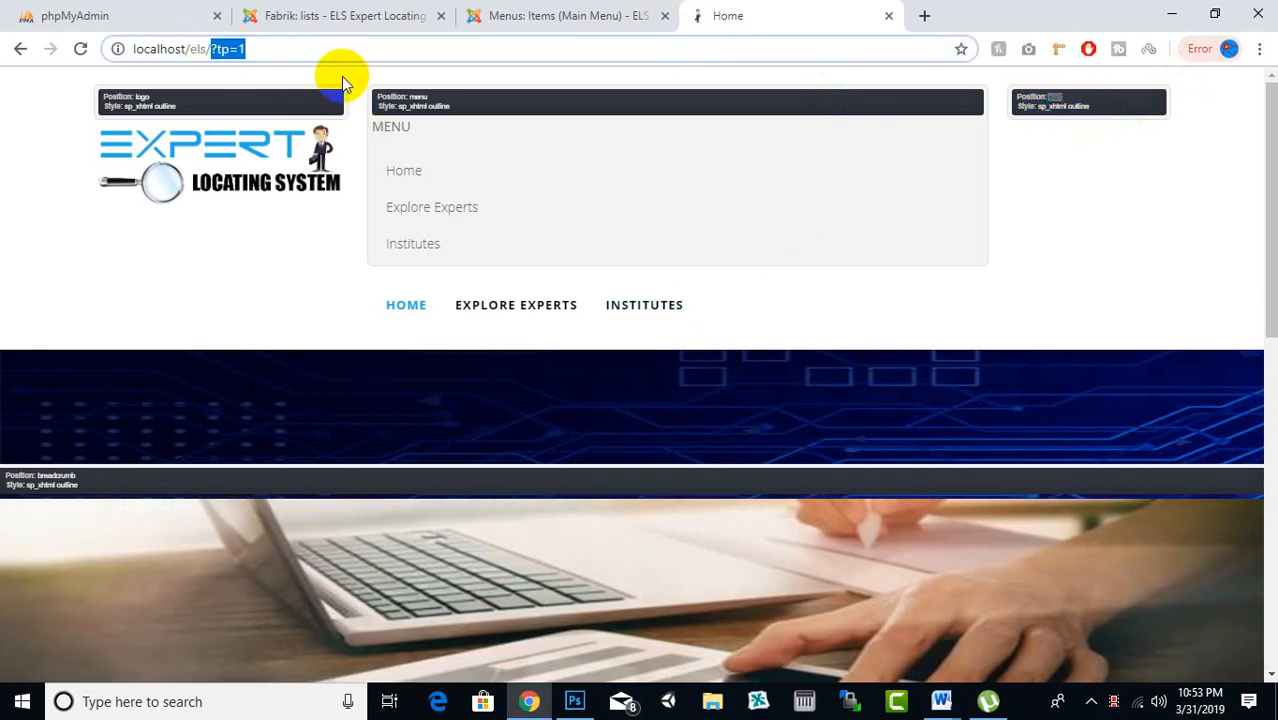
pyautogui.press('BackSpace')
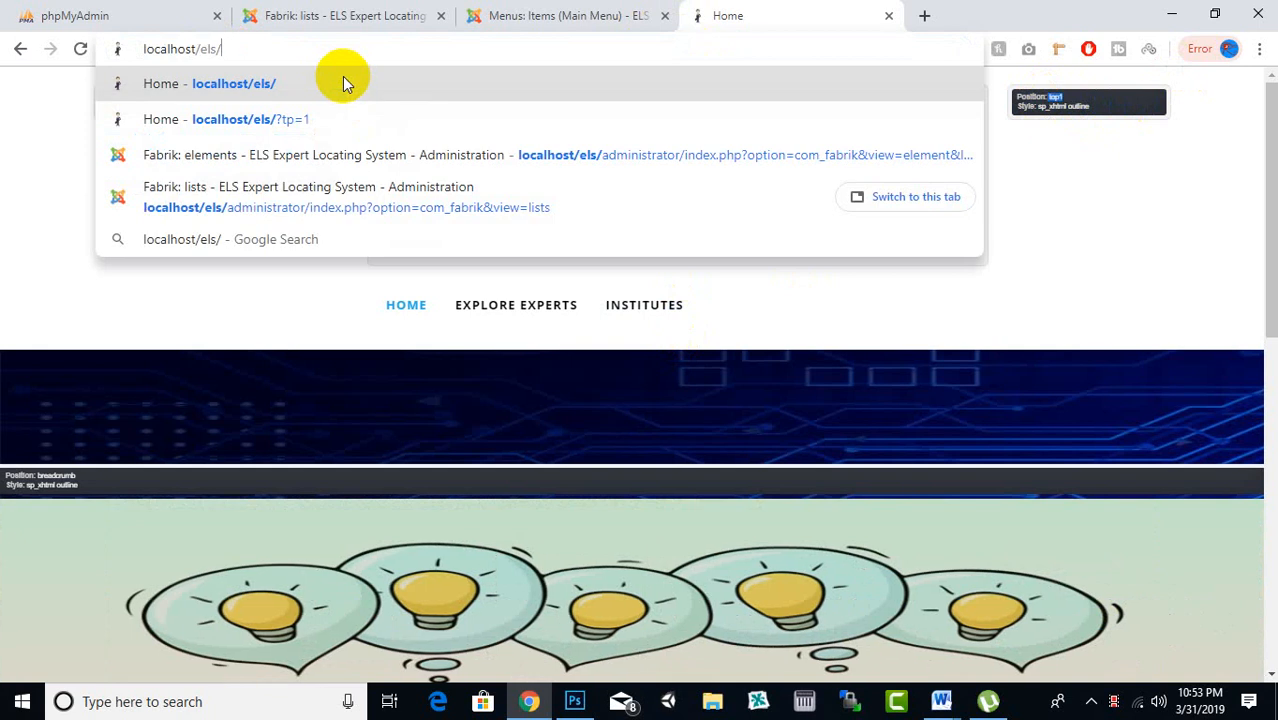
pyautogui.press('Return')
pyautogui.click(566, 8)
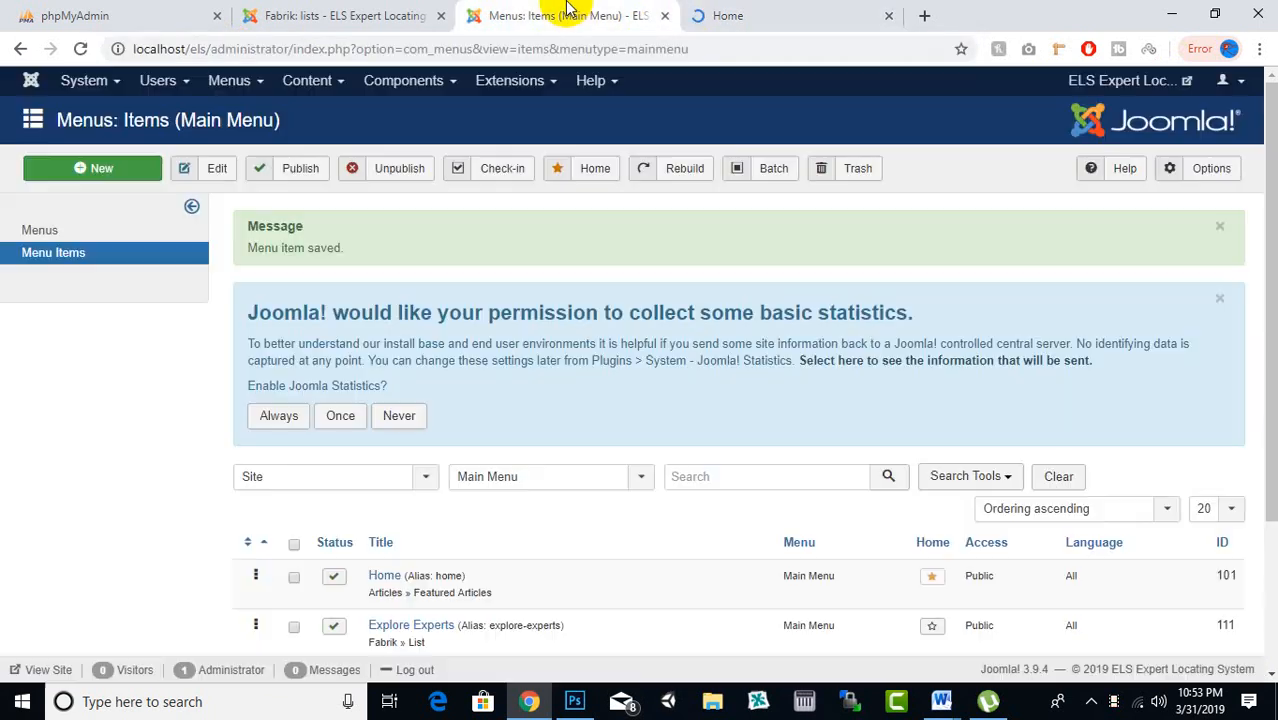
# Start a new menu from Menus > Manage > Add New Menu
pyautogui.click(503, 88)
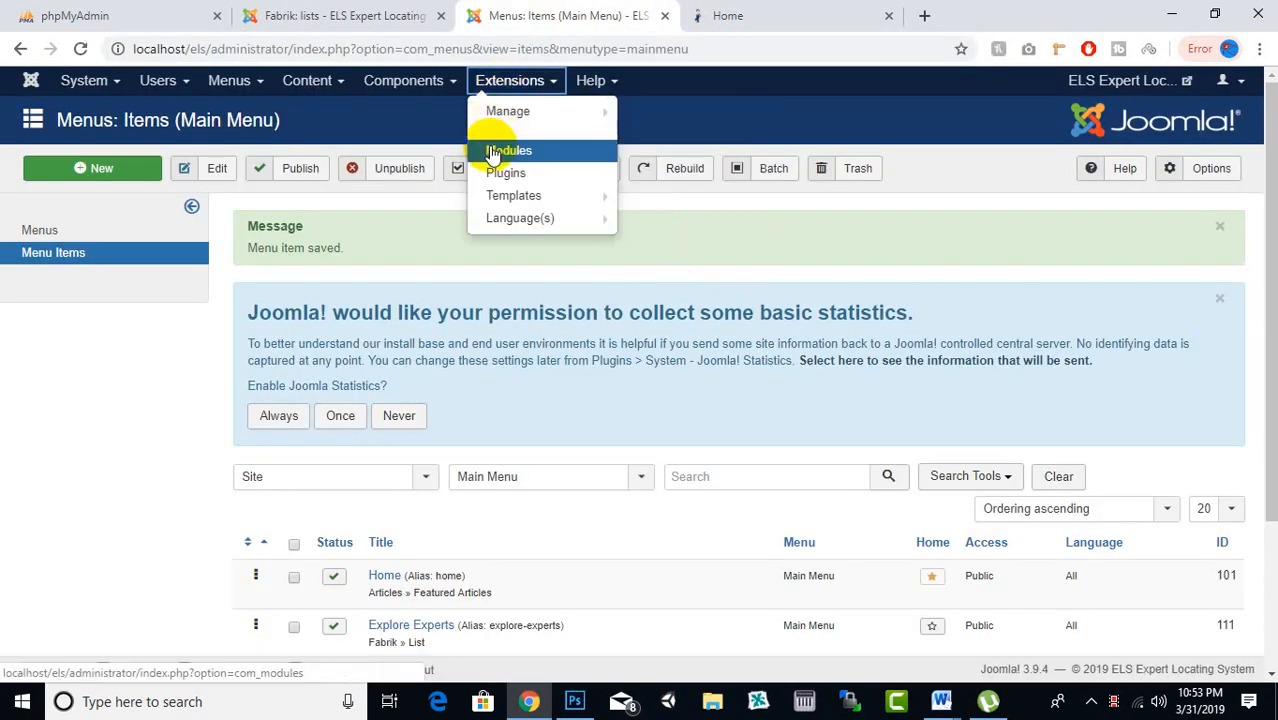
pyautogui.click(238, 84)
pyautogui.click(239, 83)
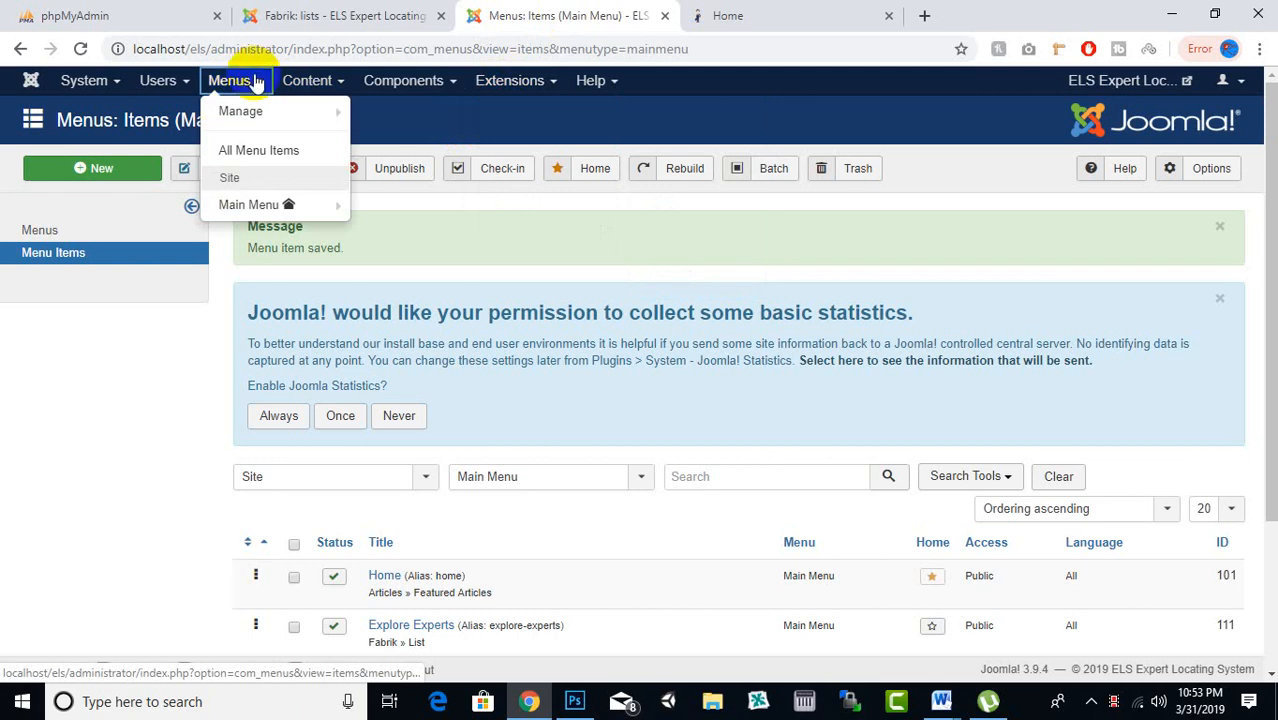
pyautogui.moveTo(237, 206)
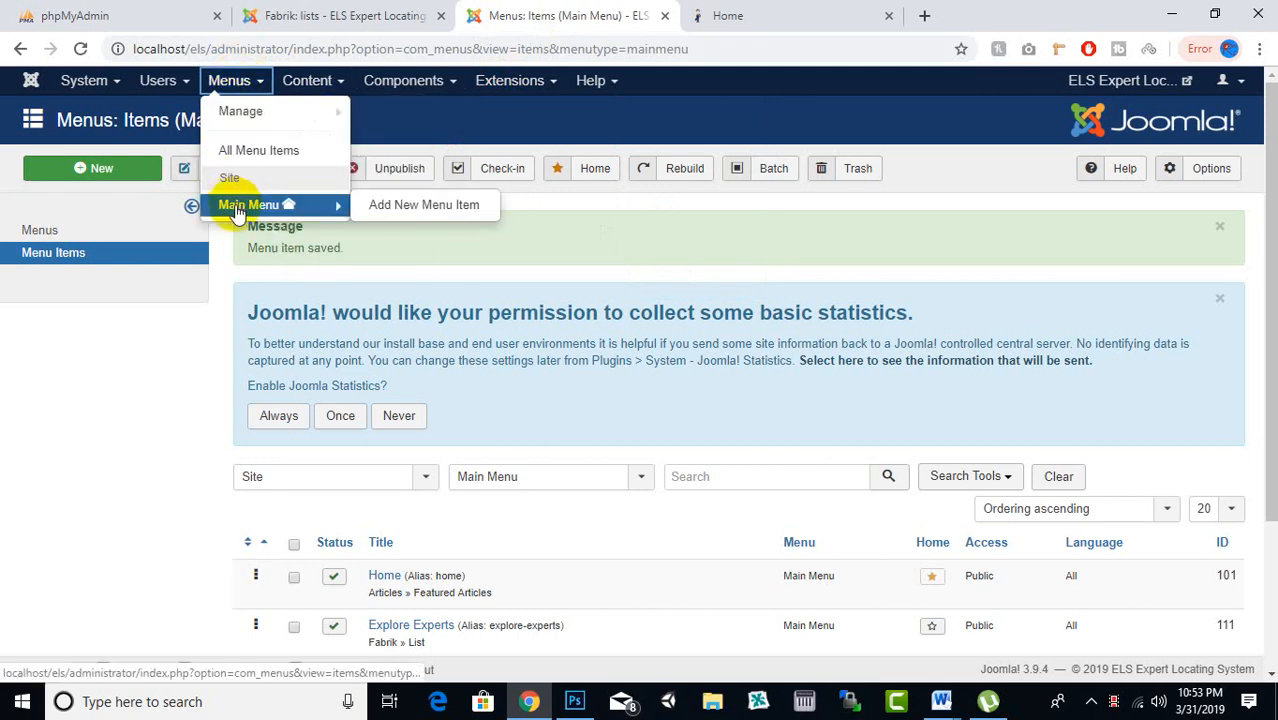
pyautogui.moveTo(243, 115)
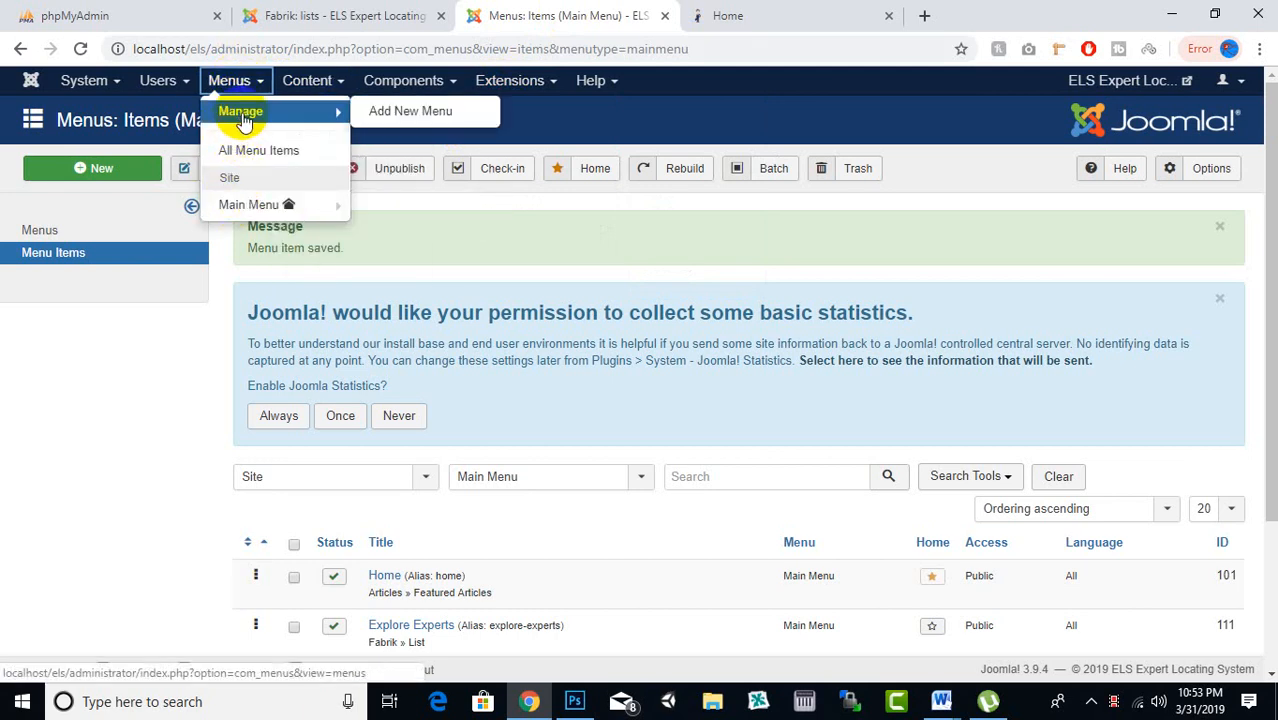
pyautogui.click(404, 112)
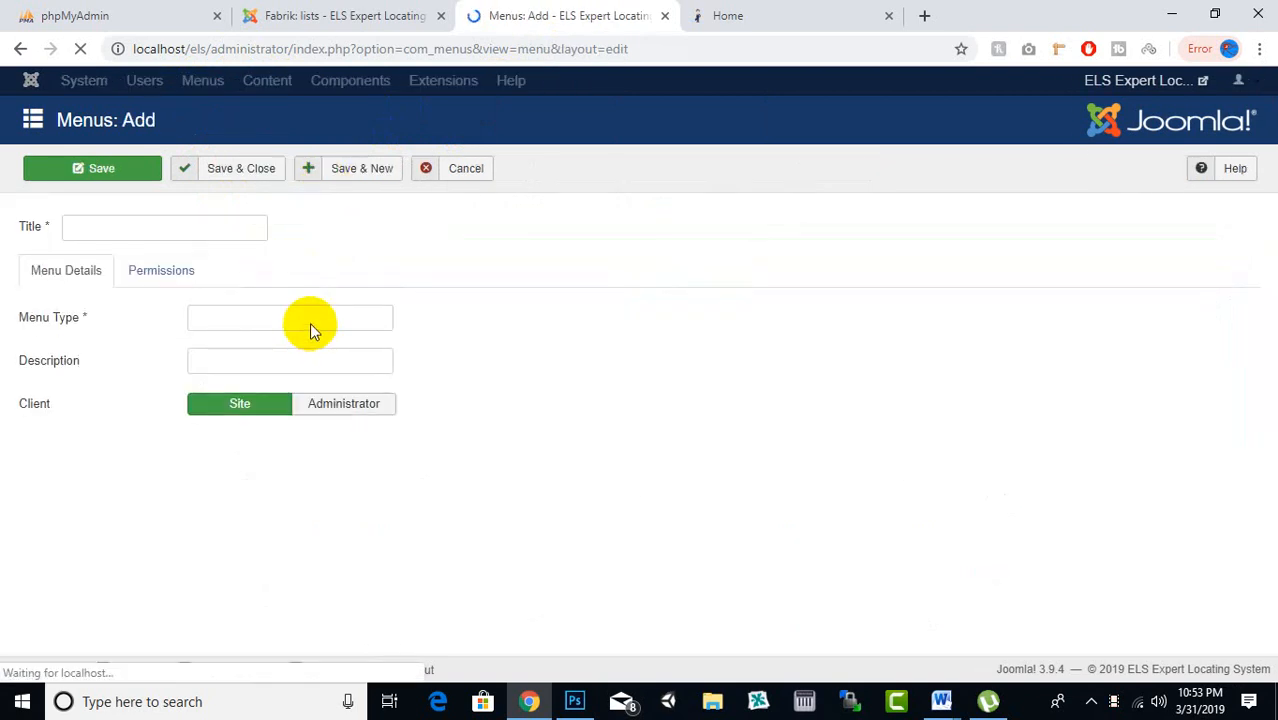
# Enter 'user menu' as the title, menu type and description, and save the menu
pyautogui.click(161, 229)
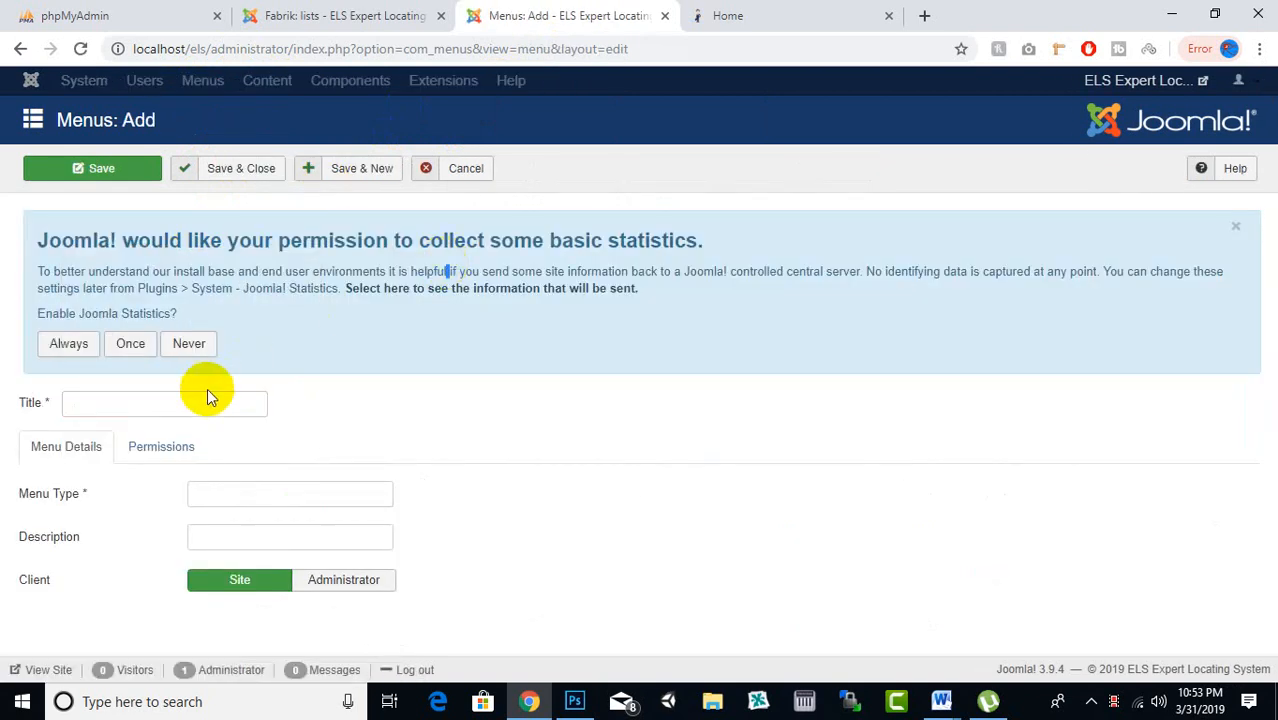
pyautogui.click(203, 400)
pyautogui.write('user menu')
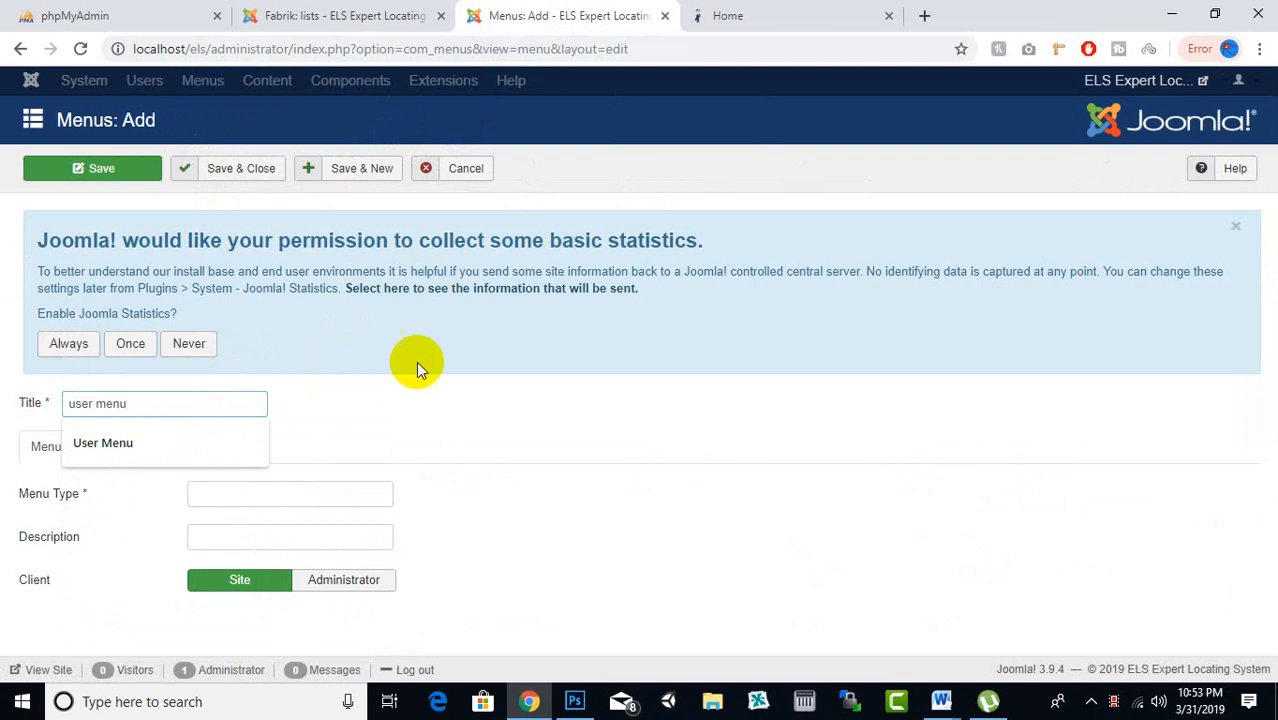
pyautogui.click(356, 414)
pyautogui.click(159, 402)
pyautogui.click(264, 493)
pyautogui.write('user menu')
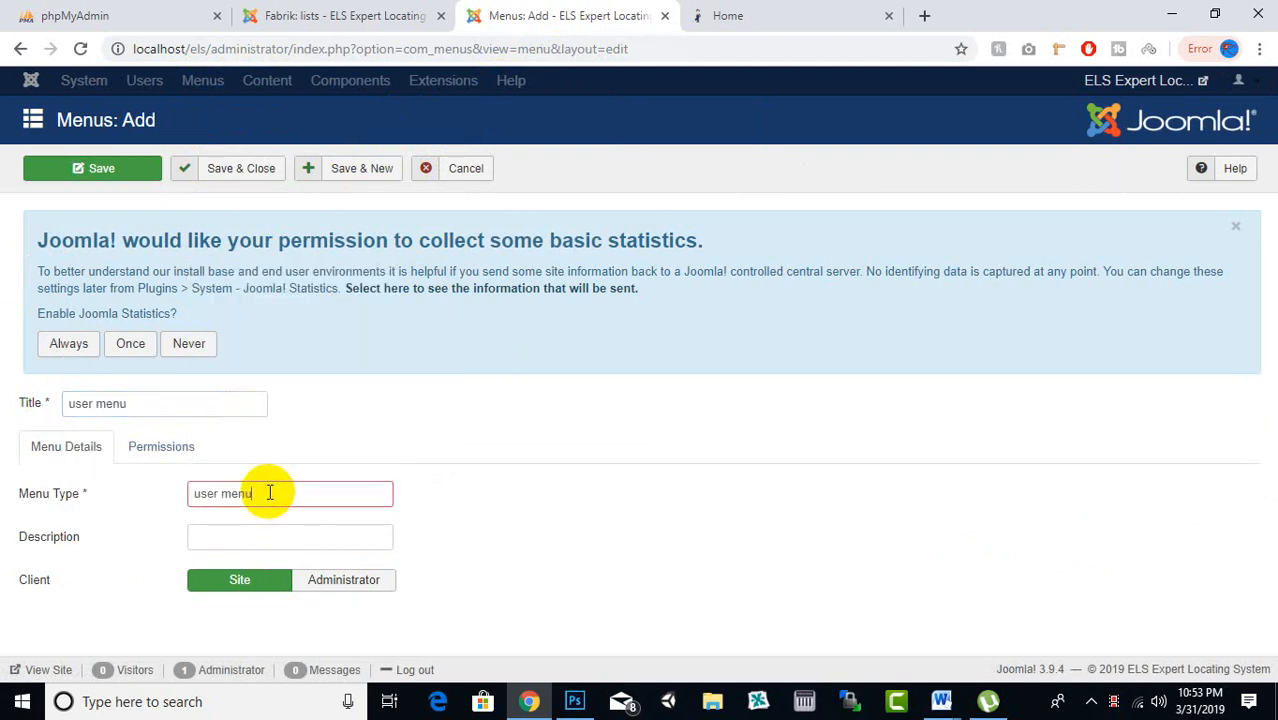
pyautogui.click(265, 534)
pyautogui.write('user menu')
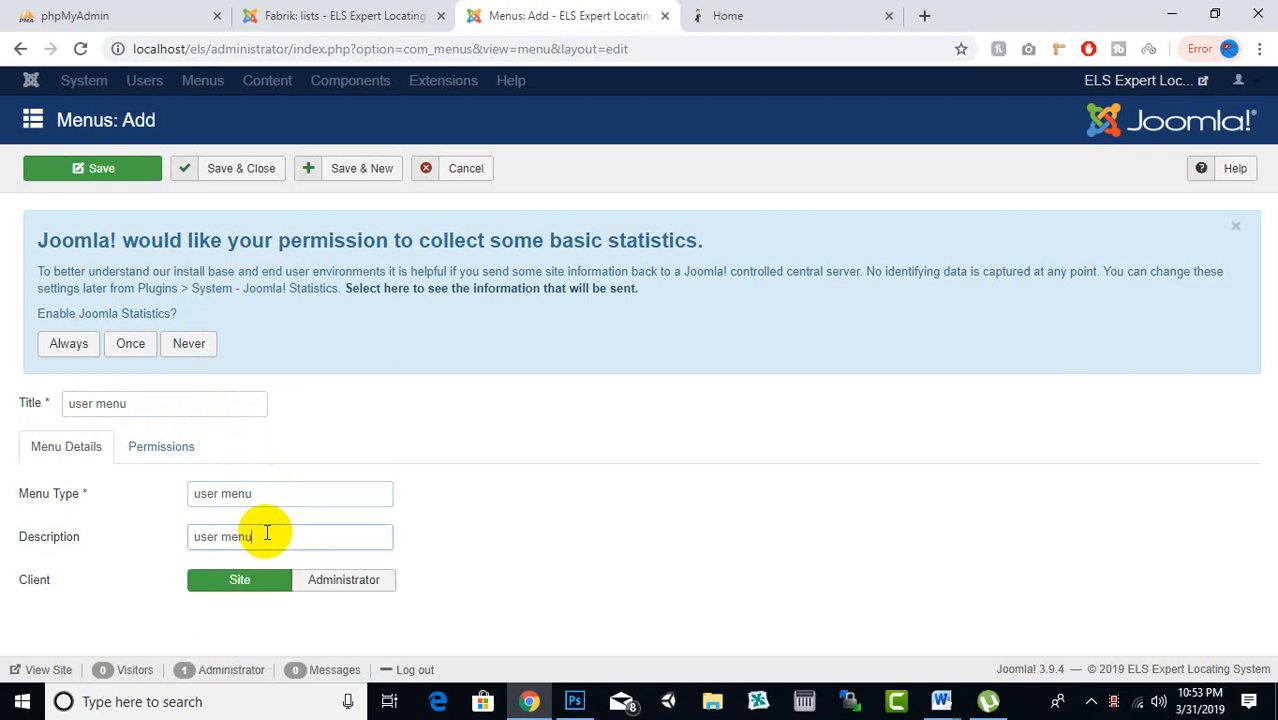
pyautogui.click(192, 188)
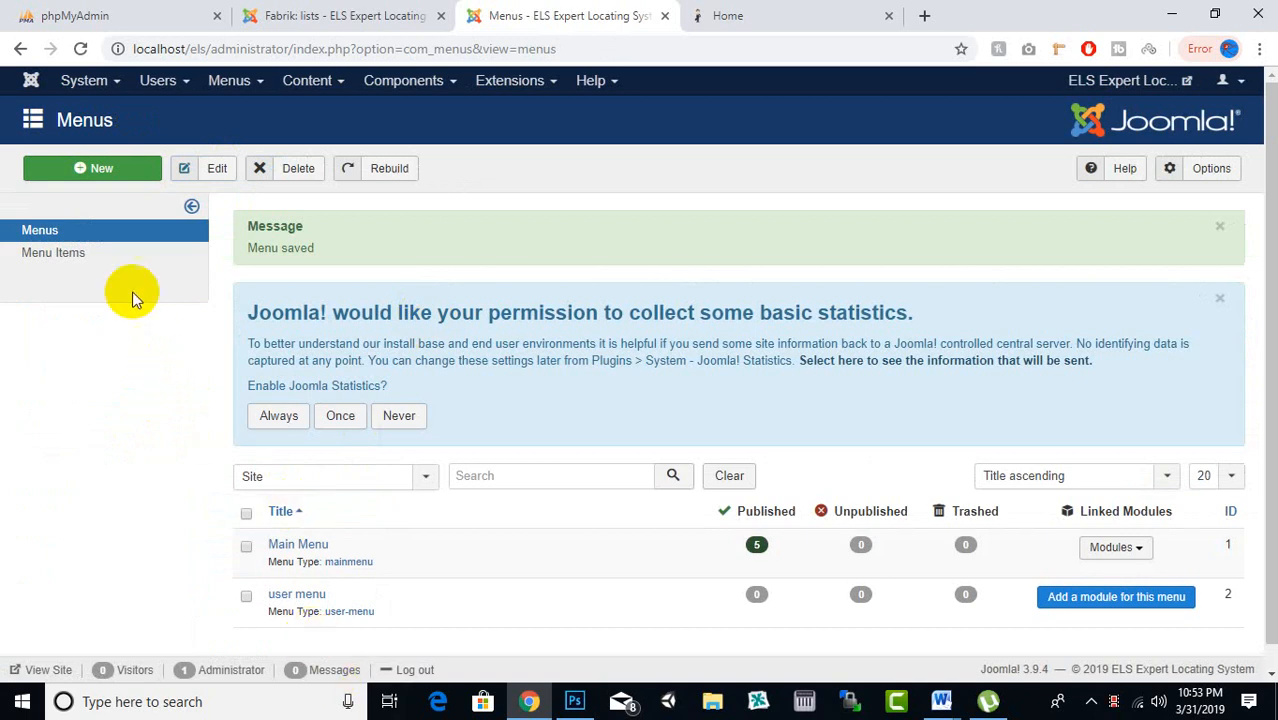
# Show the Menu Items list filtered to user menu
pyautogui.click(55, 252)
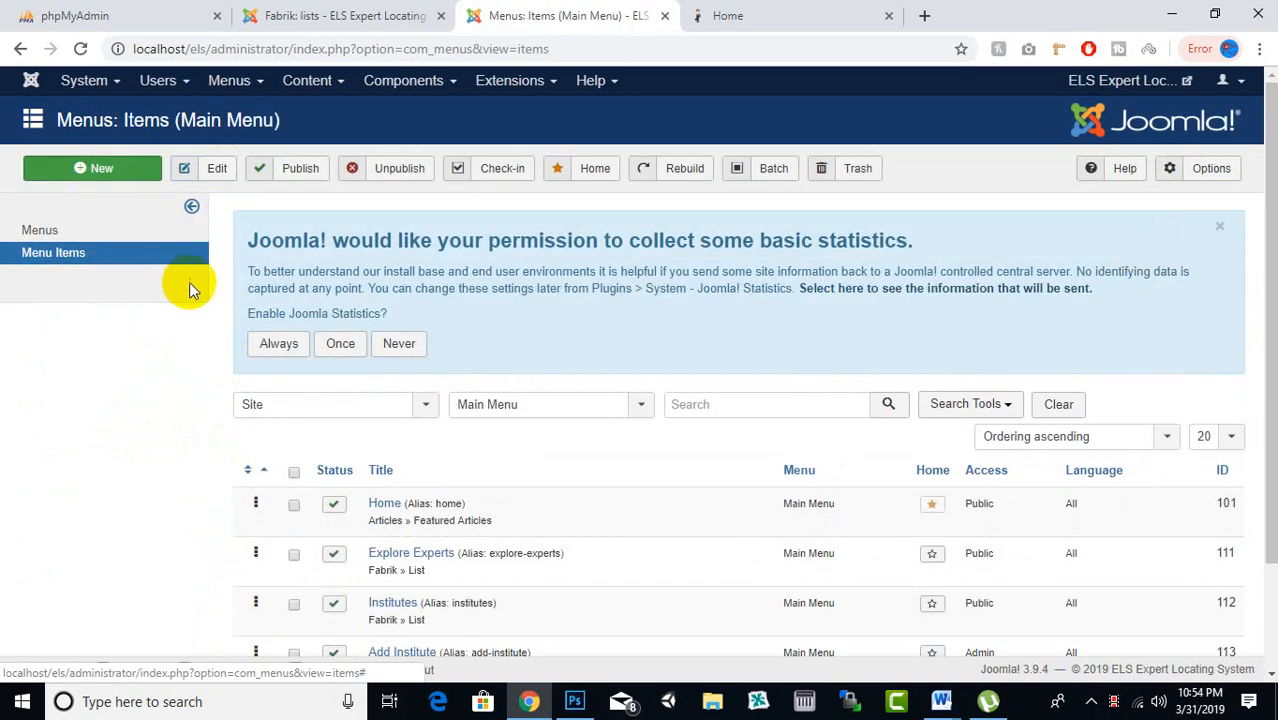
pyautogui.click(537, 420)
pyautogui.click(528, 474)
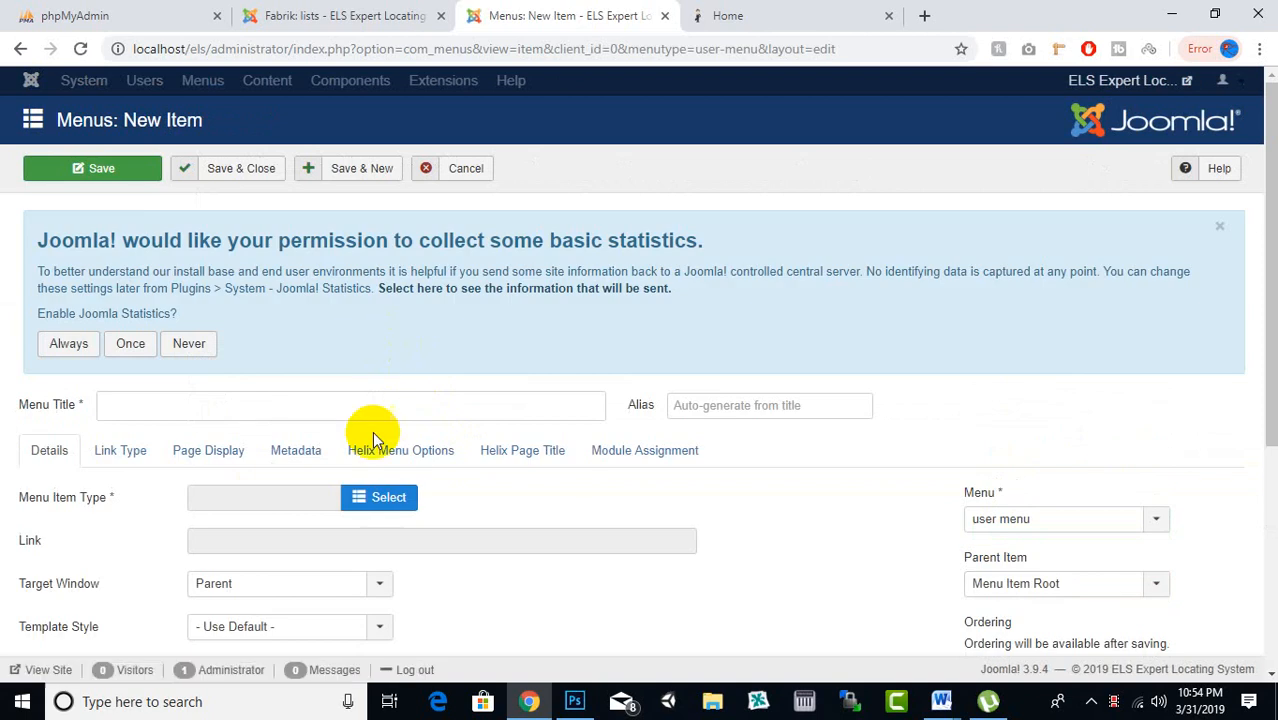
# Create a 'Login' item of type Users > Login Form and Save & New
pyautogui.click(366, 498)
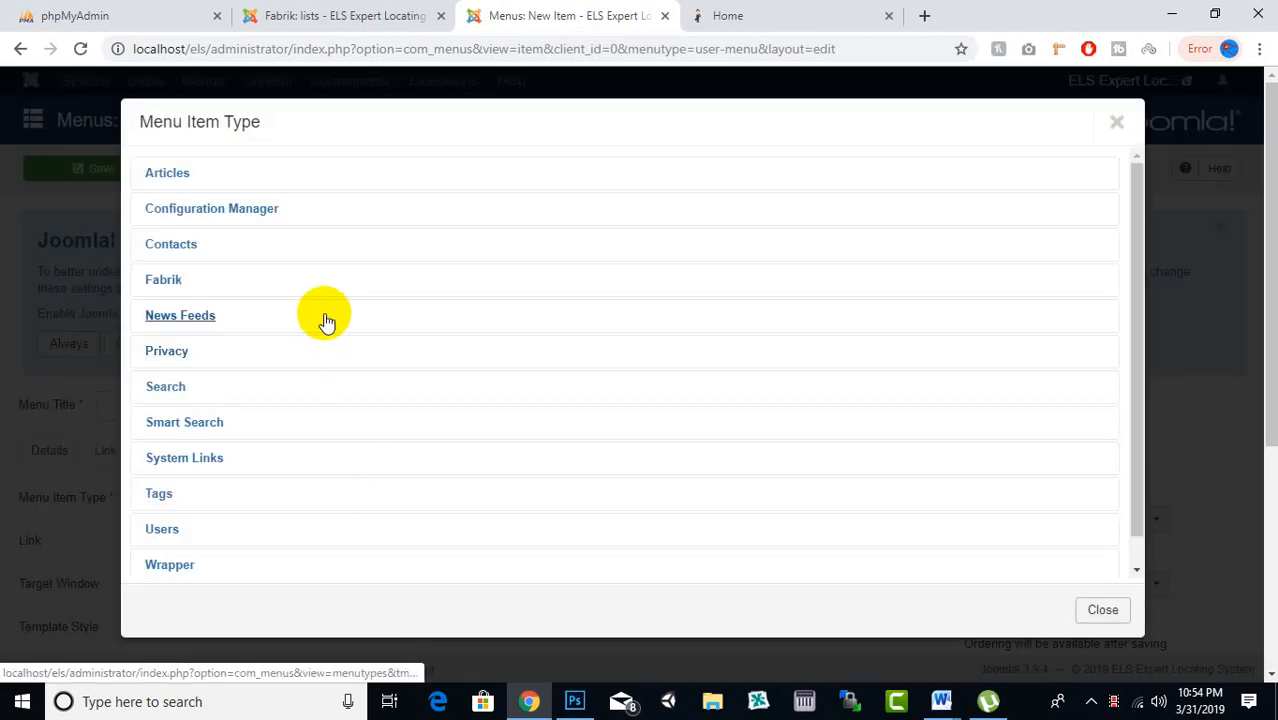
pyautogui.scroll(-3, 208, 400)
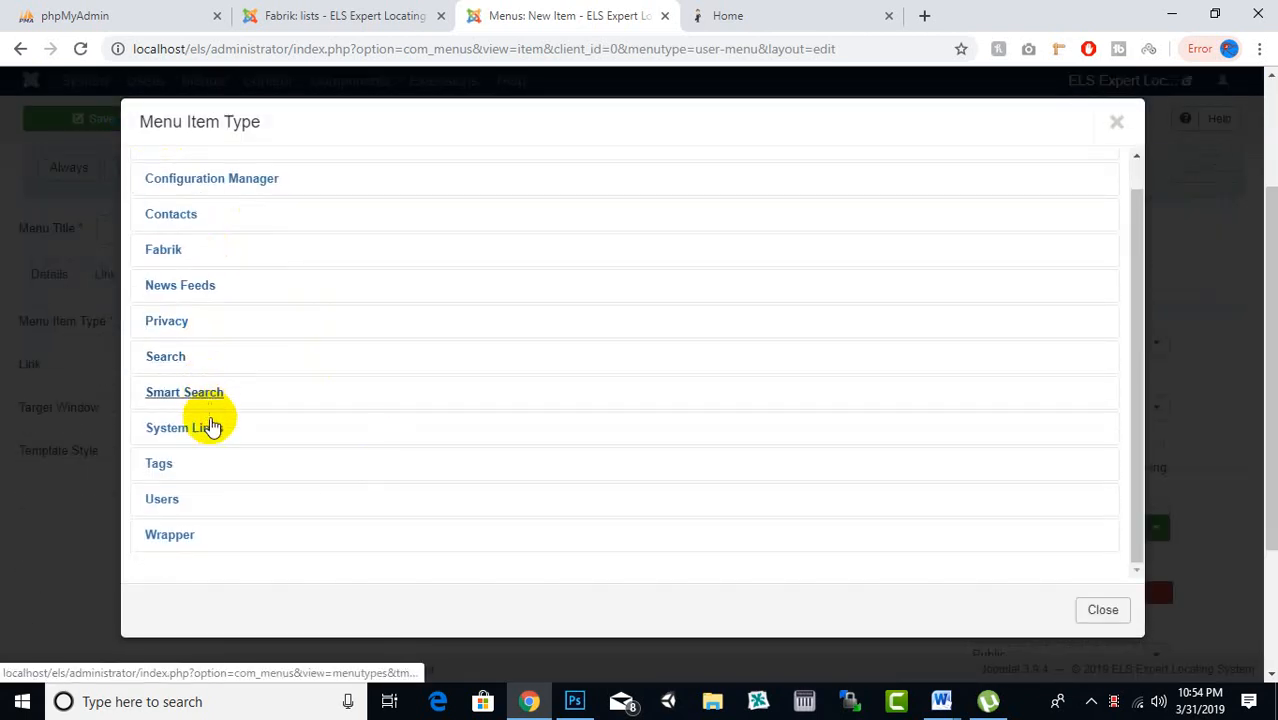
pyautogui.click(163, 500)
pyautogui.scroll(-2, 300, 450)
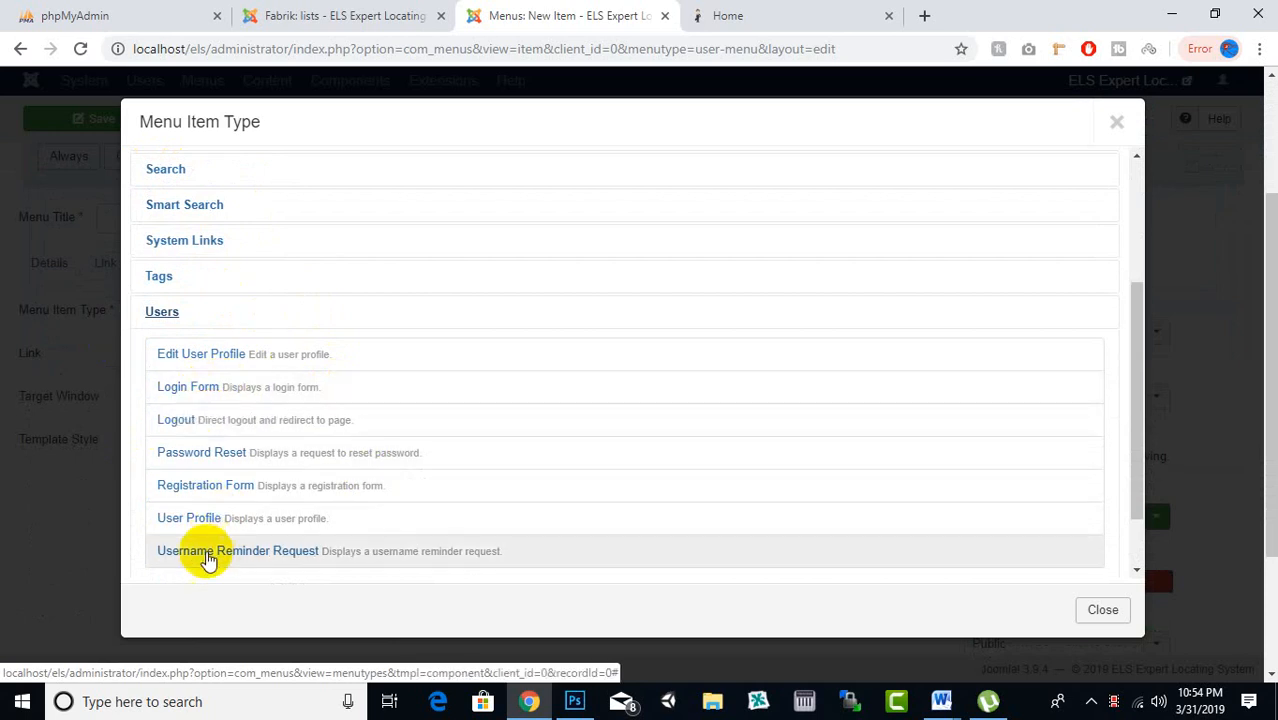
pyautogui.scroll(-1, 236, 503)
pyautogui.scroll(1, 237, 504)
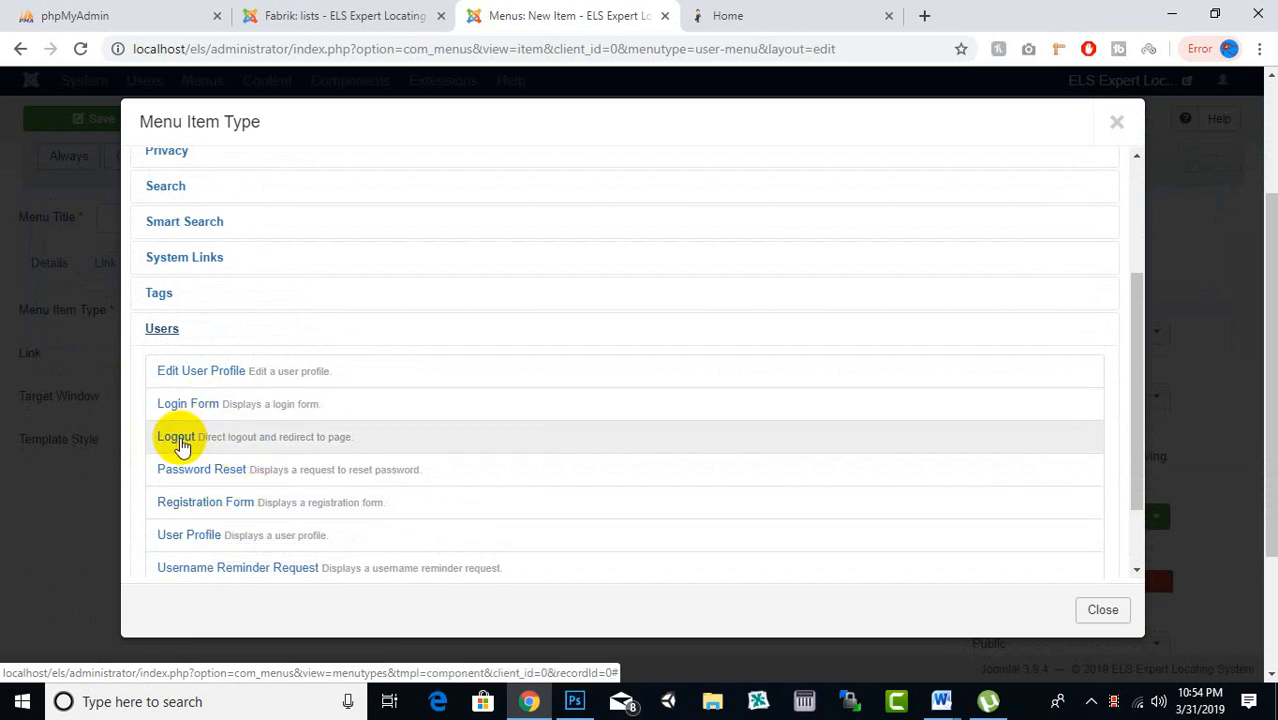
pyautogui.click(188, 404)
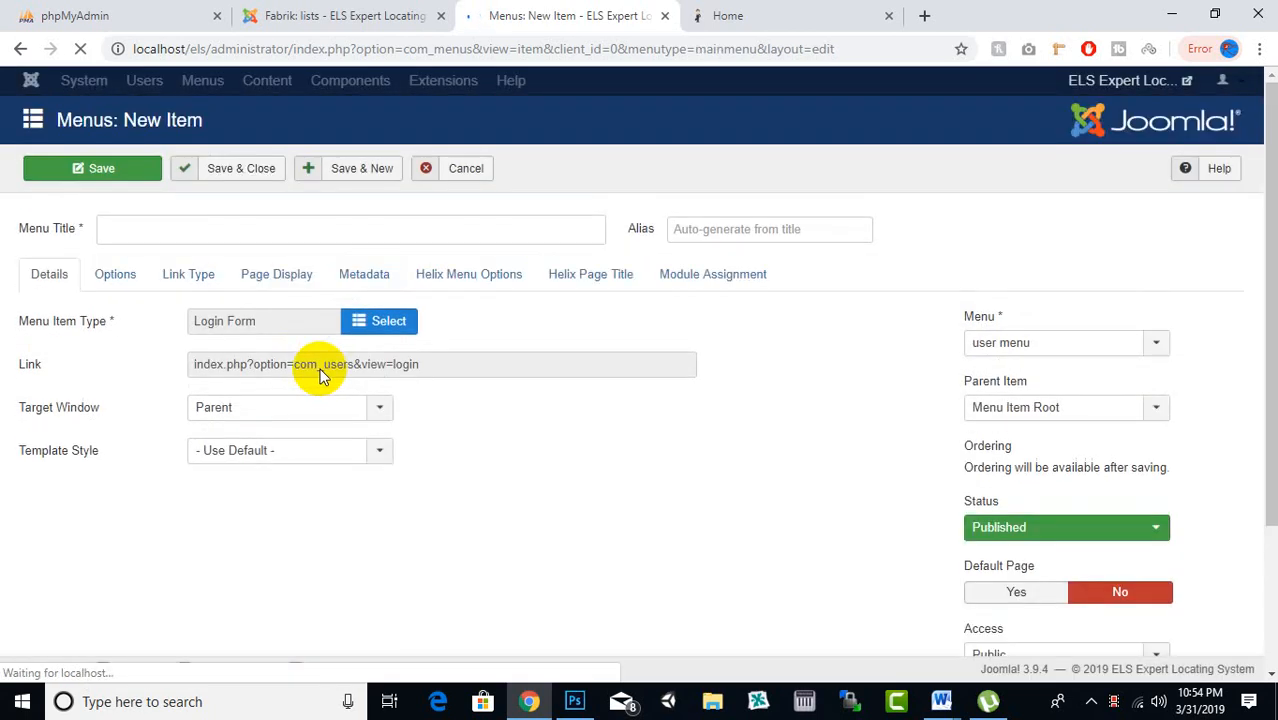
pyautogui.click(312, 402)
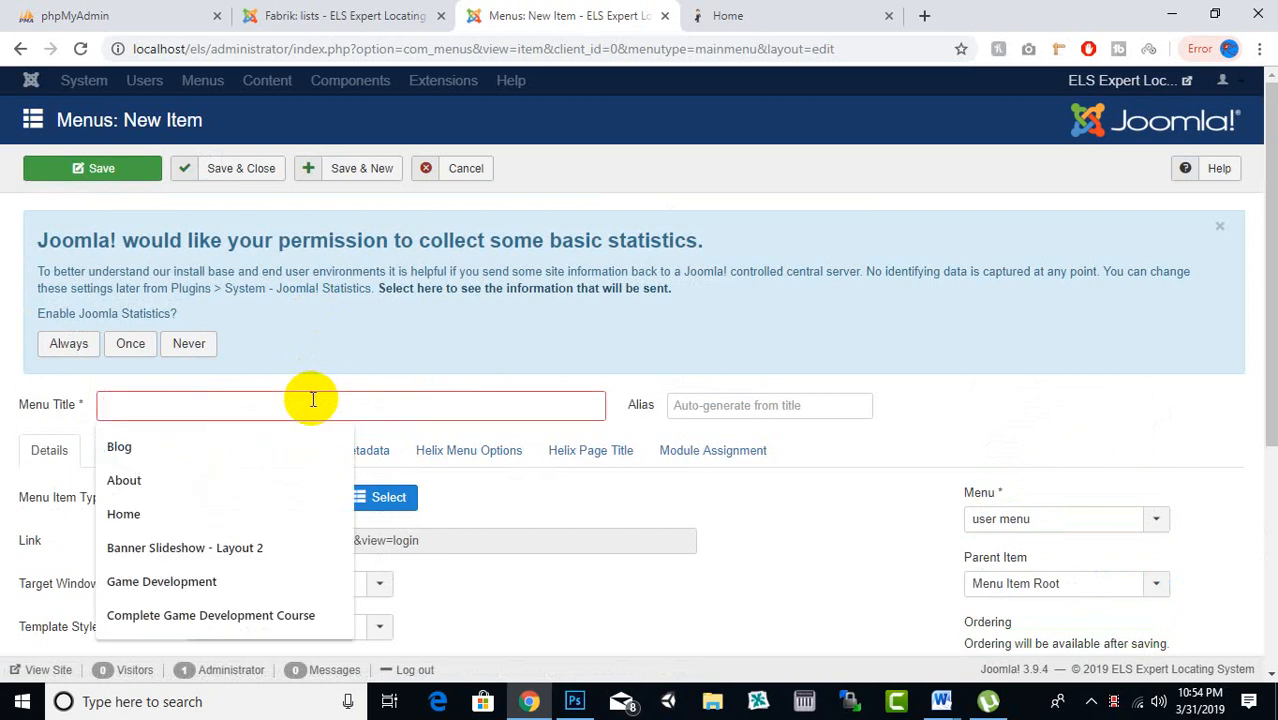
pyautogui.write('Login')
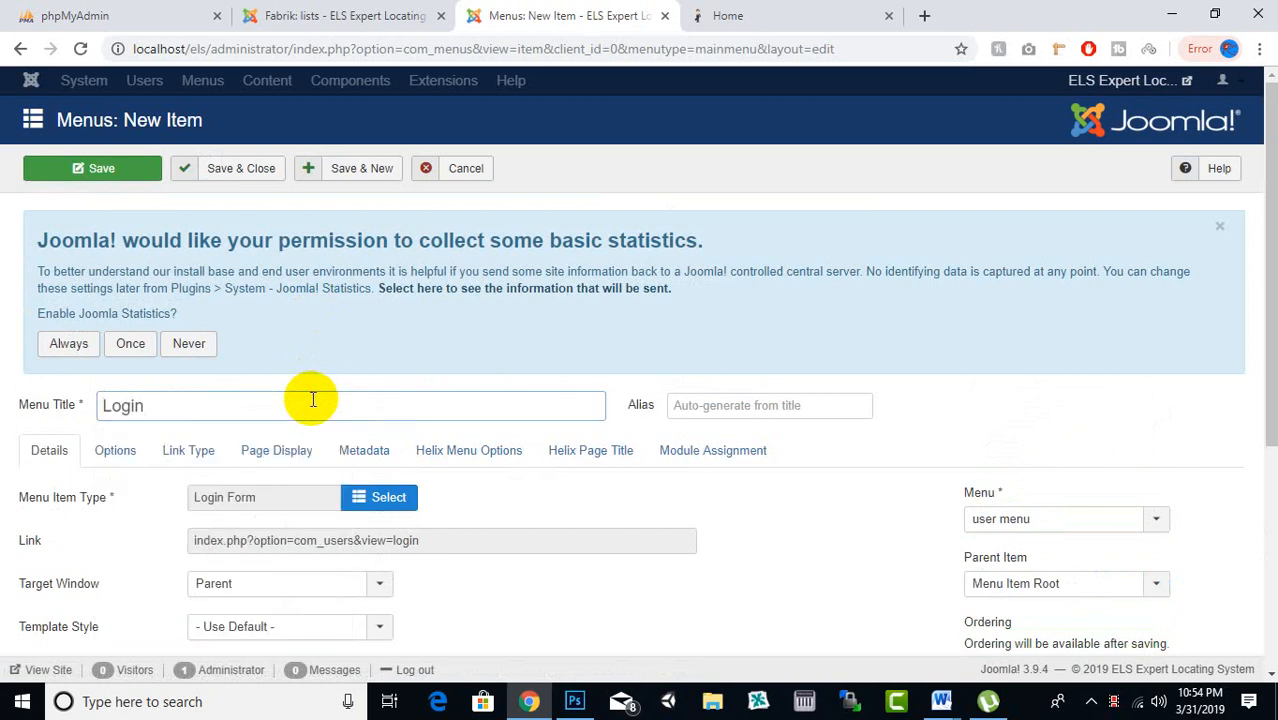
pyautogui.scroll(-2, 329, 383)
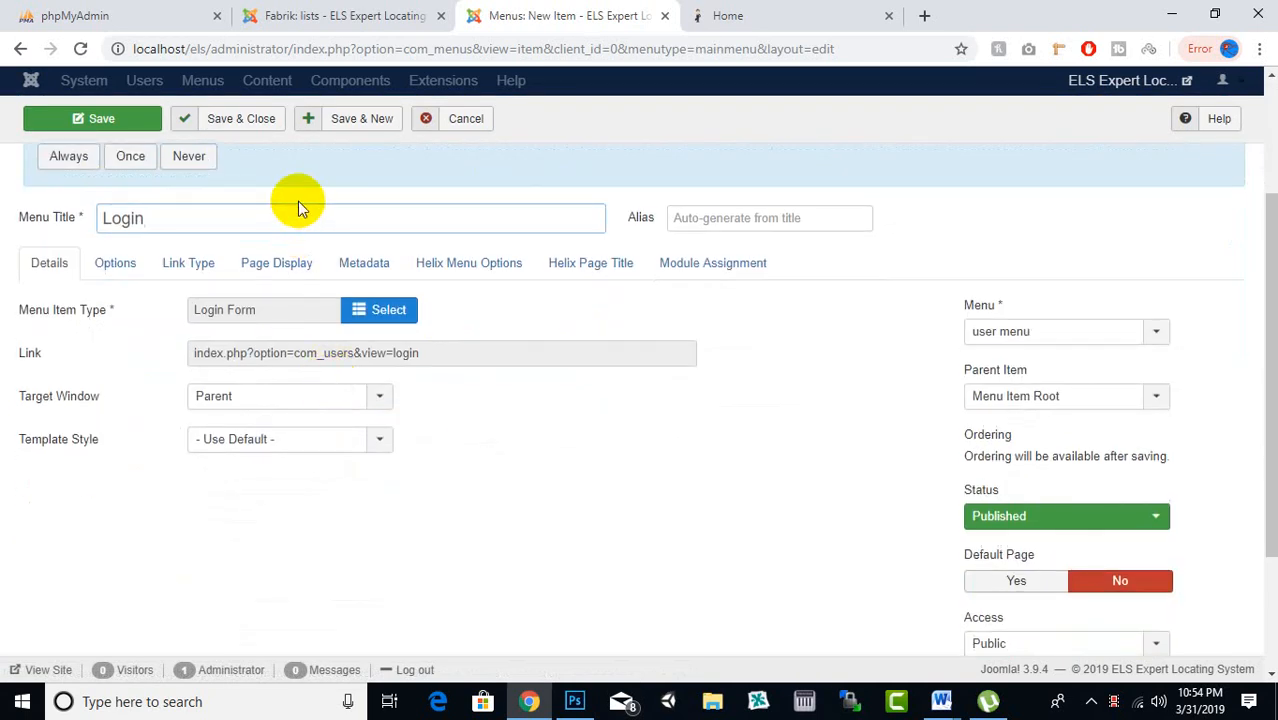
pyautogui.click(348, 124)
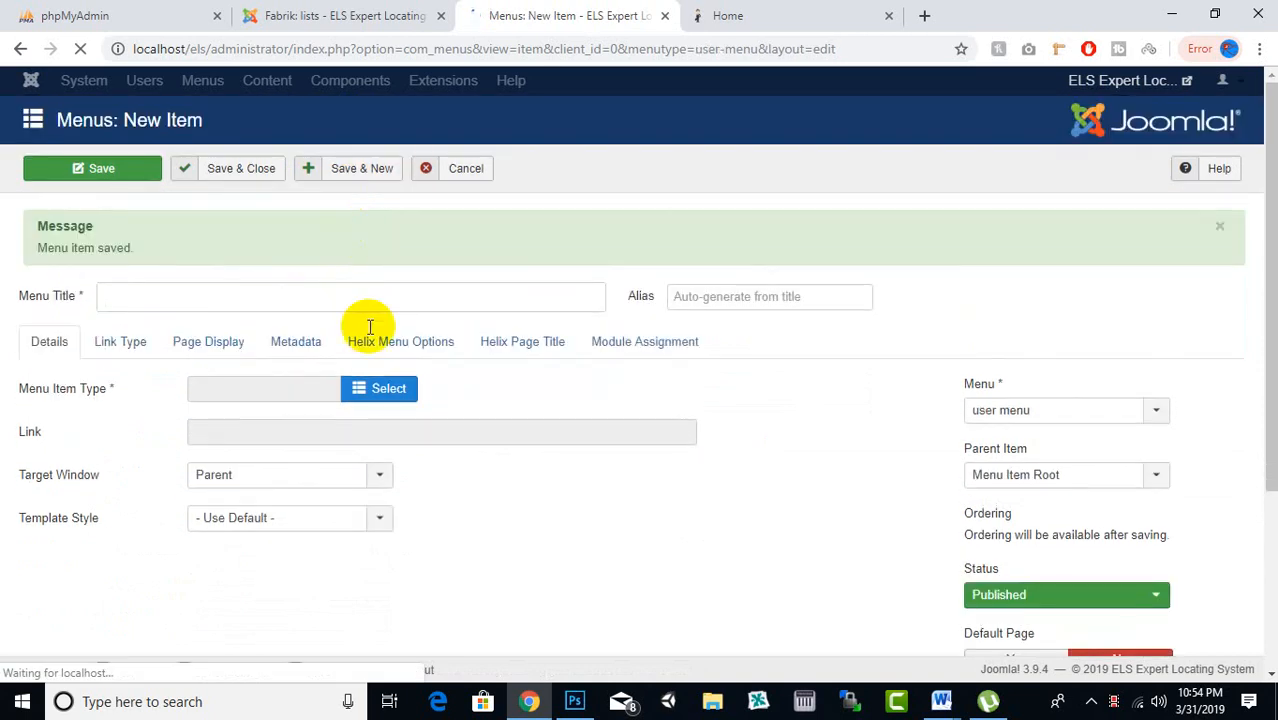
# Create a 'Registration' item of type Users > Registration Form and Save & Close
pyautogui.click(363, 569)
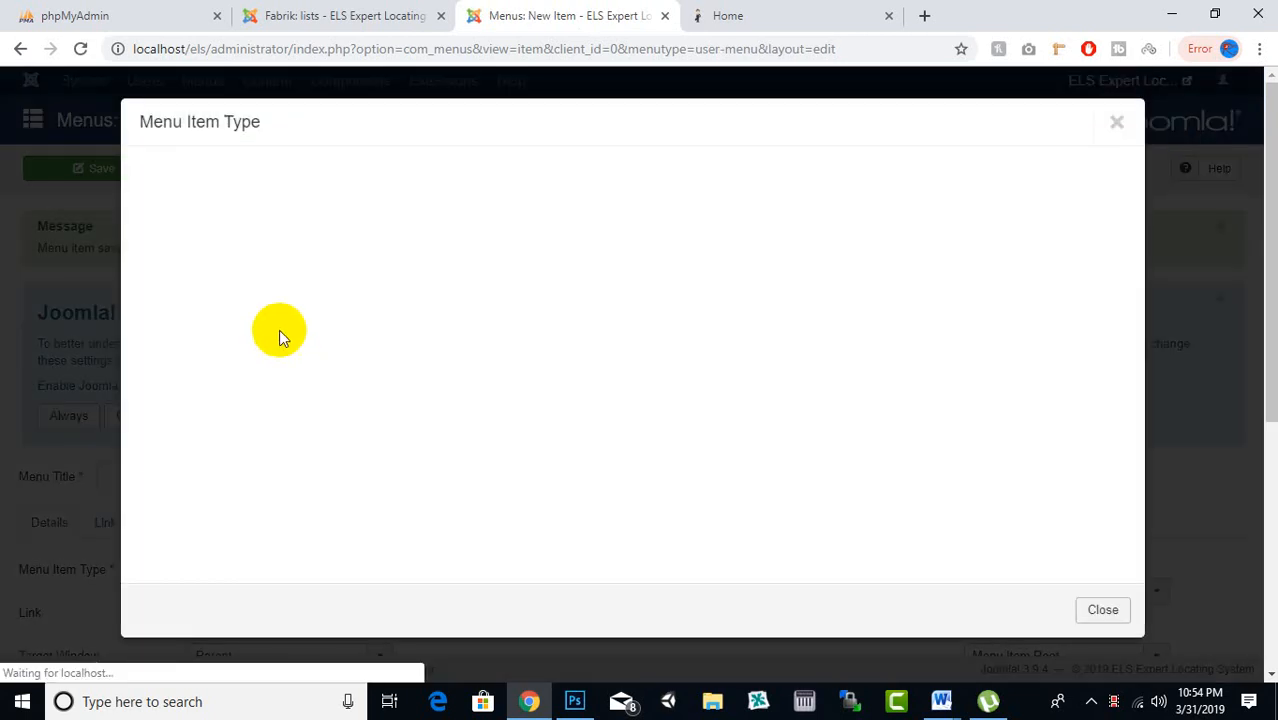
pyautogui.click(185, 510)
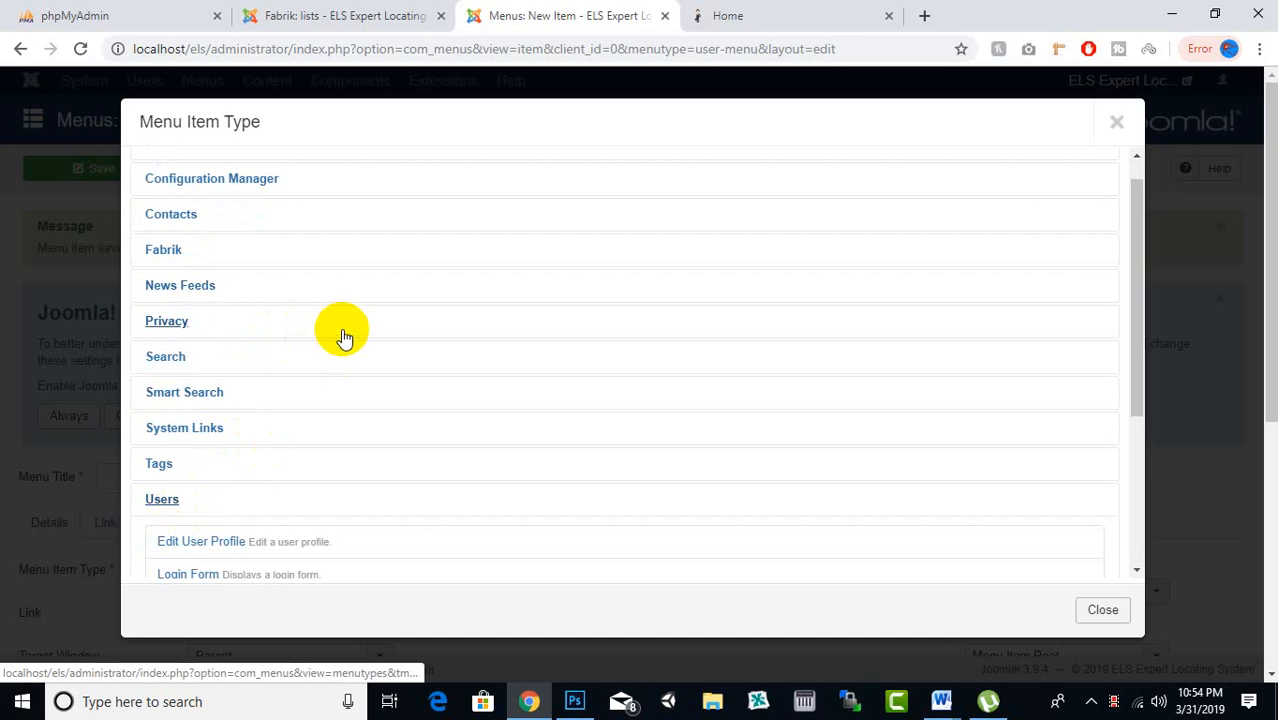
pyautogui.scroll(-2, 300, 390)
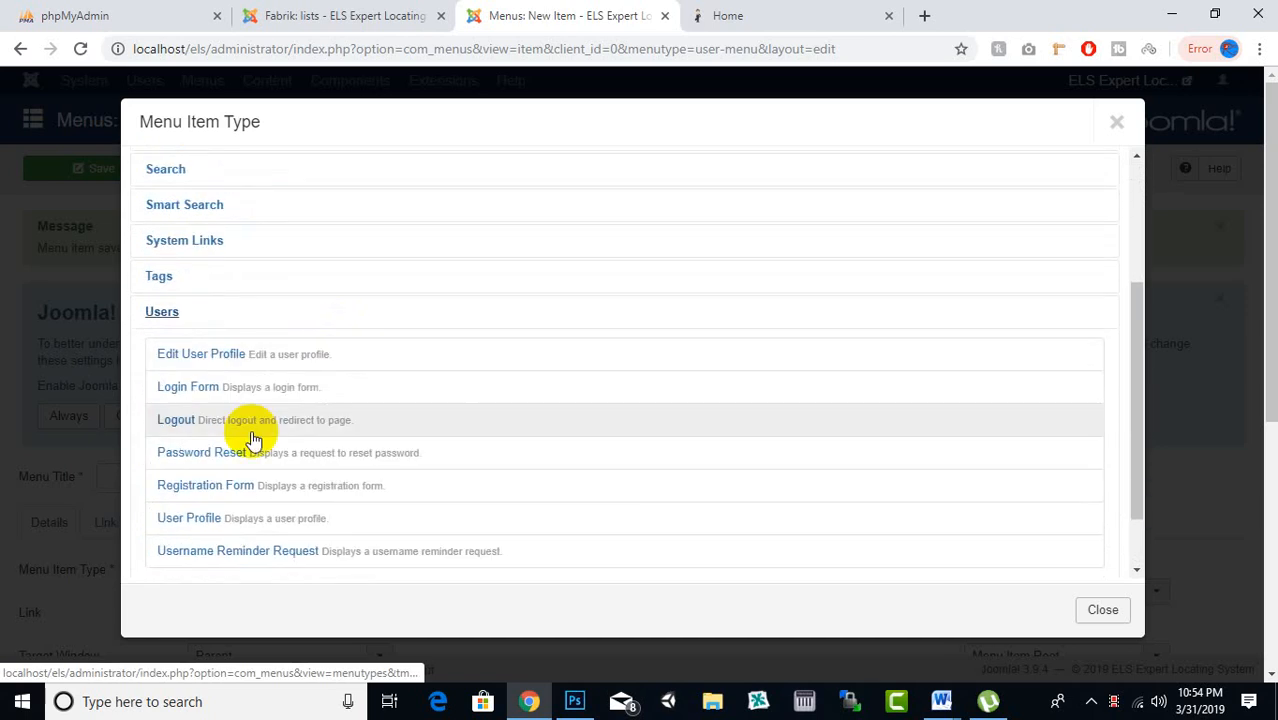
pyautogui.click(205, 488)
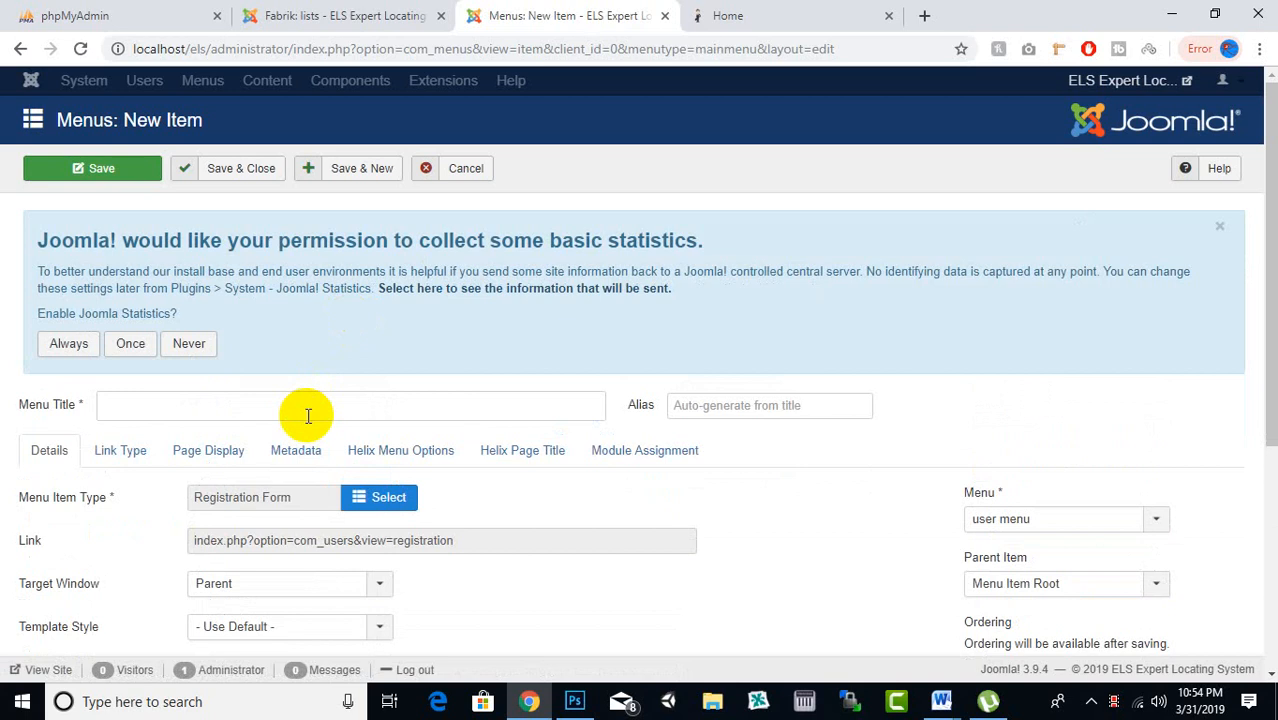
pyautogui.click(307, 413)
pyautogui.write('Re')
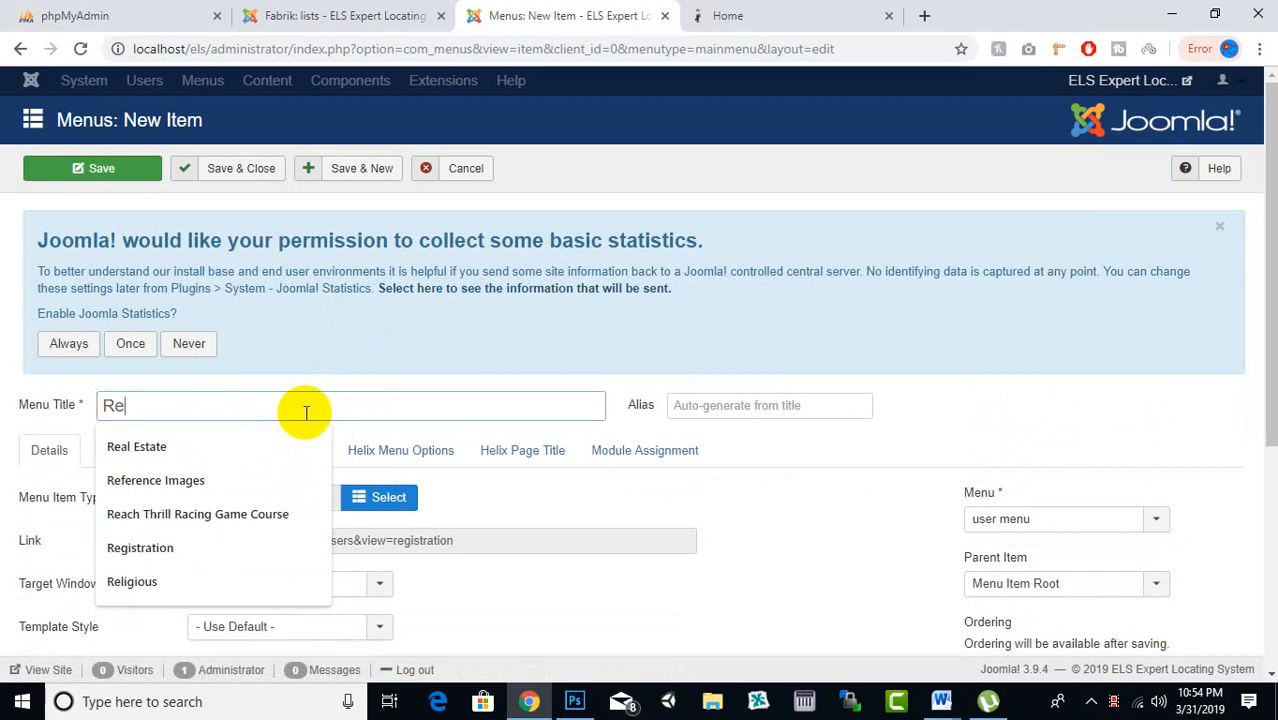
pyautogui.write('gi')
pyautogui.press('Down')
pyautogui.press('Return')
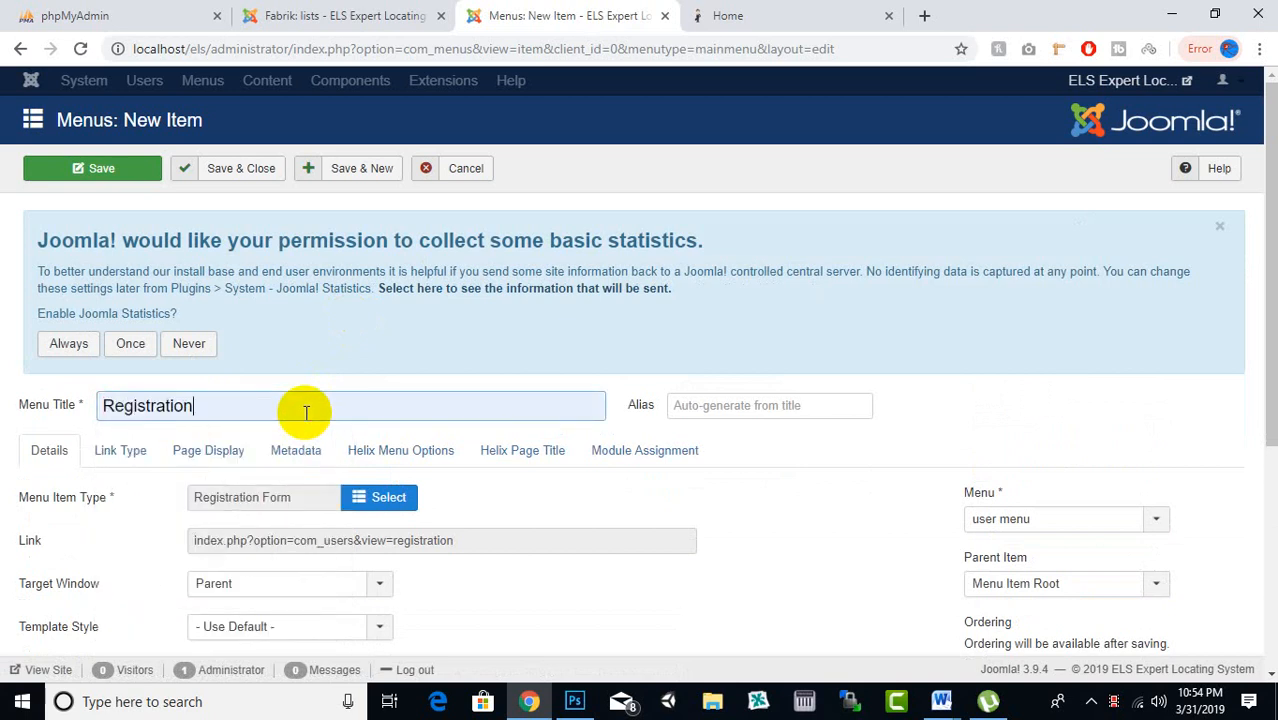
pyautogui.click(278, 170)
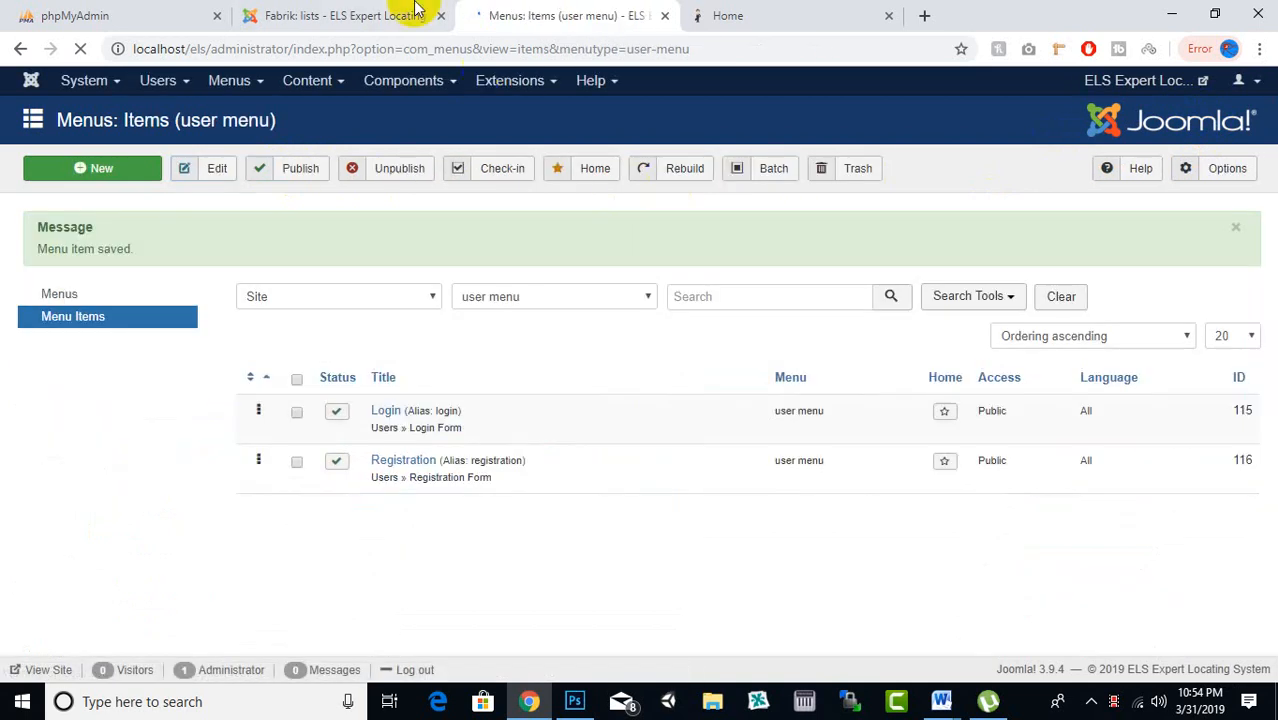
# From the Site Modules manager, start a new module of the Menu type
pyautogui.click(548, 82)
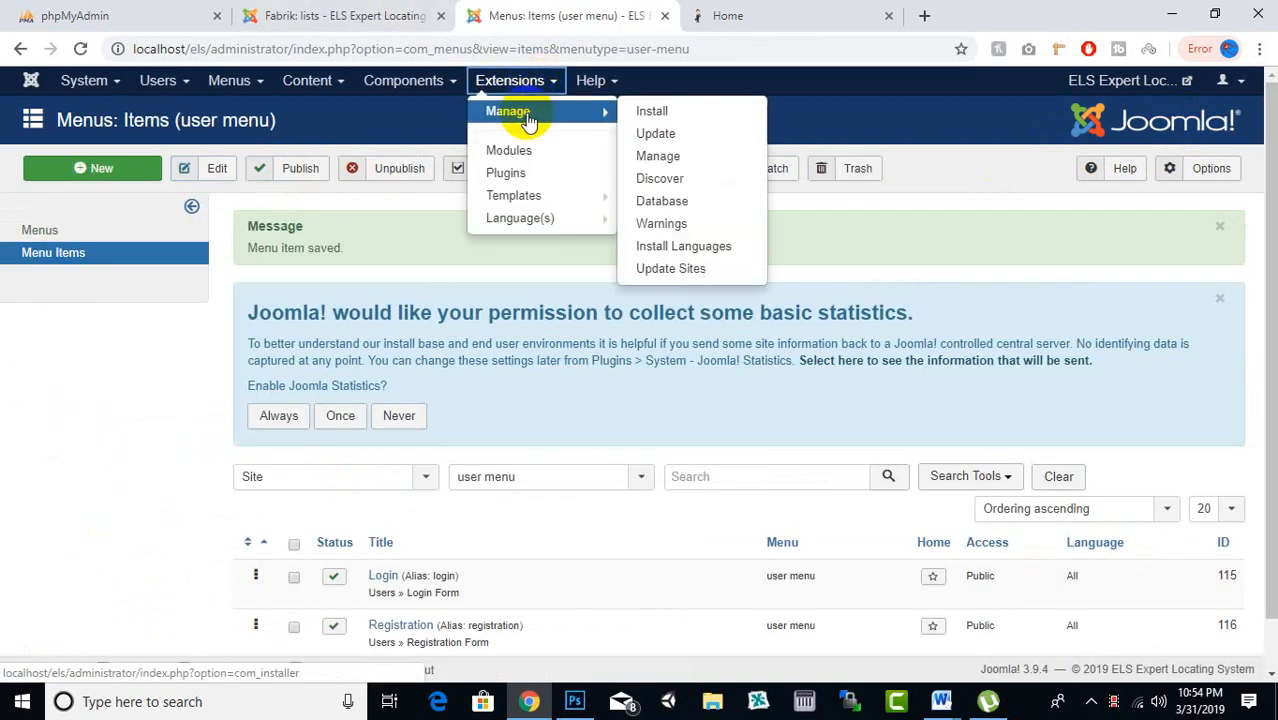
pyautogui.click(511, 152)
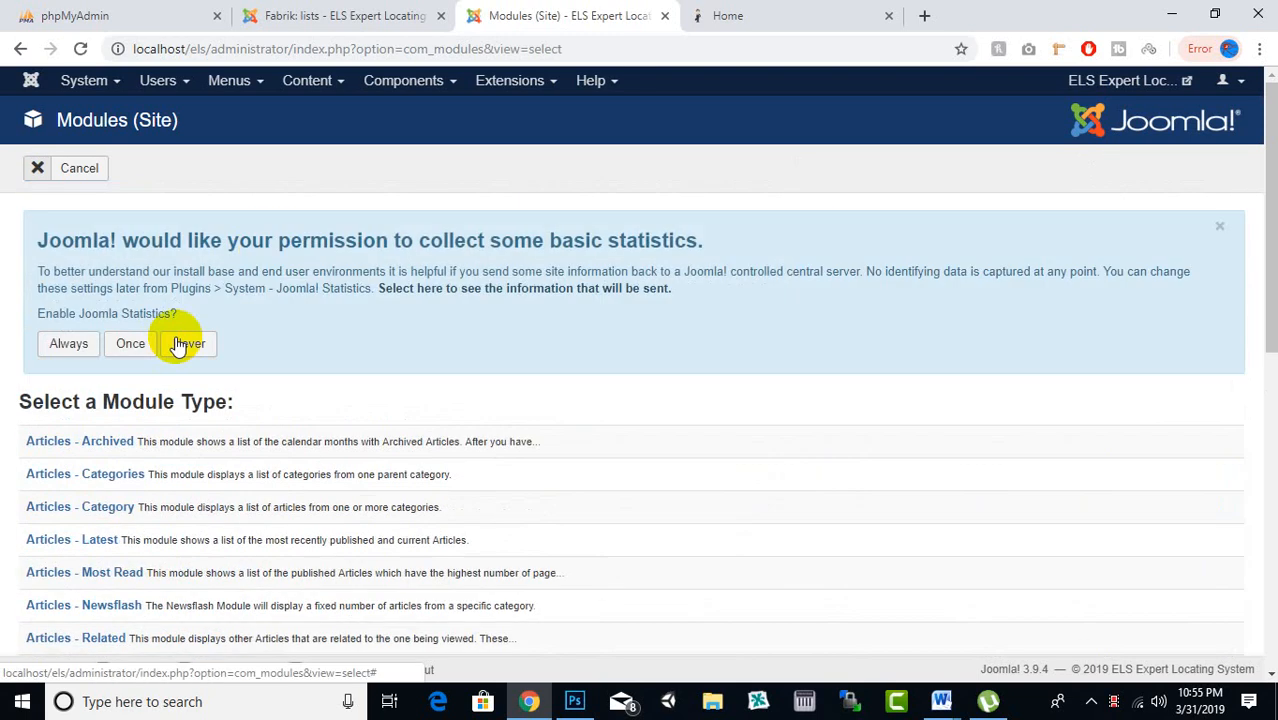
pyautogui.scroll(-5, 137, 379)
pyautogui.scroll(-3, 137, 379)
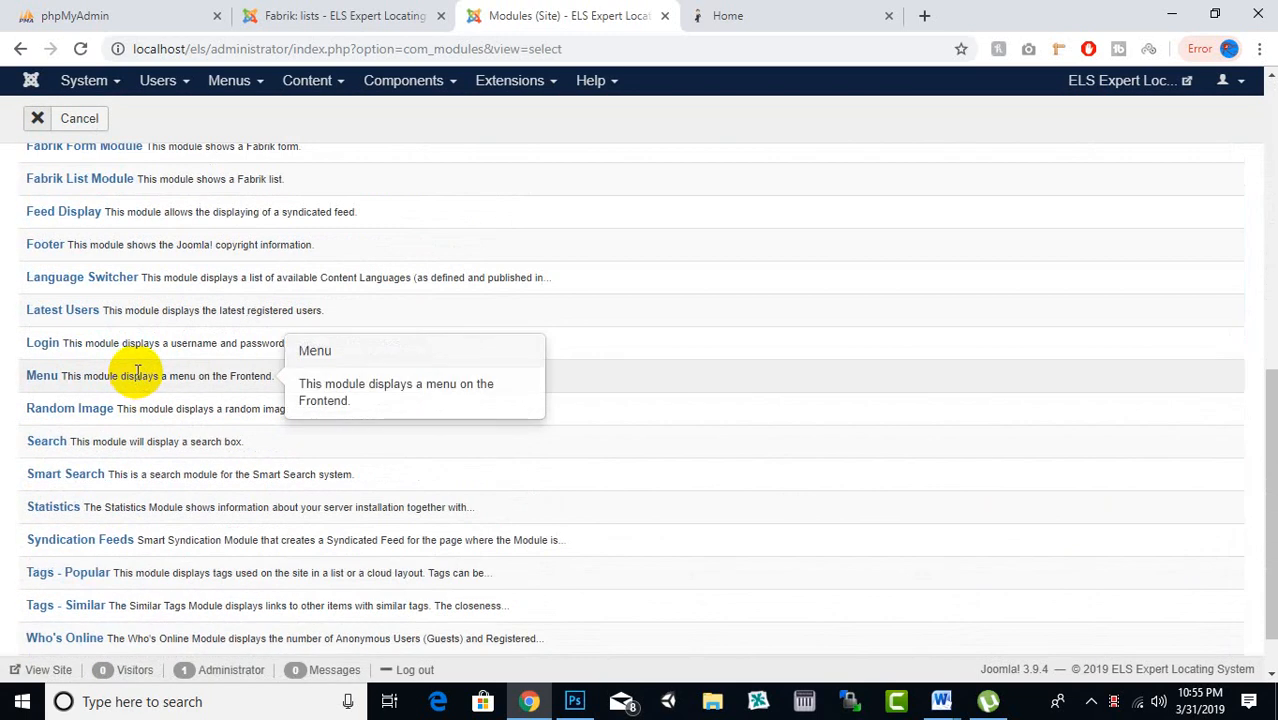
pyautogui.scroll(-1, 133, 373)
pyautogui.scroll(3, 108, 504)
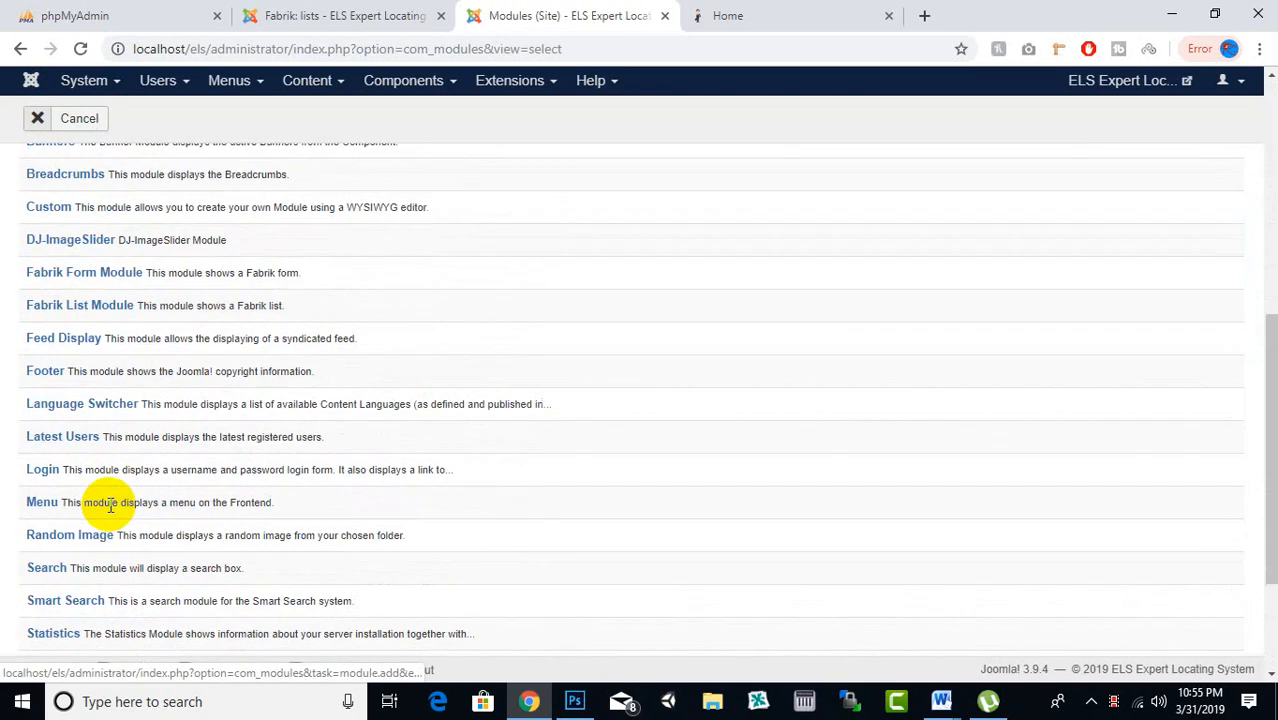
pyautogui.click(45, 502)
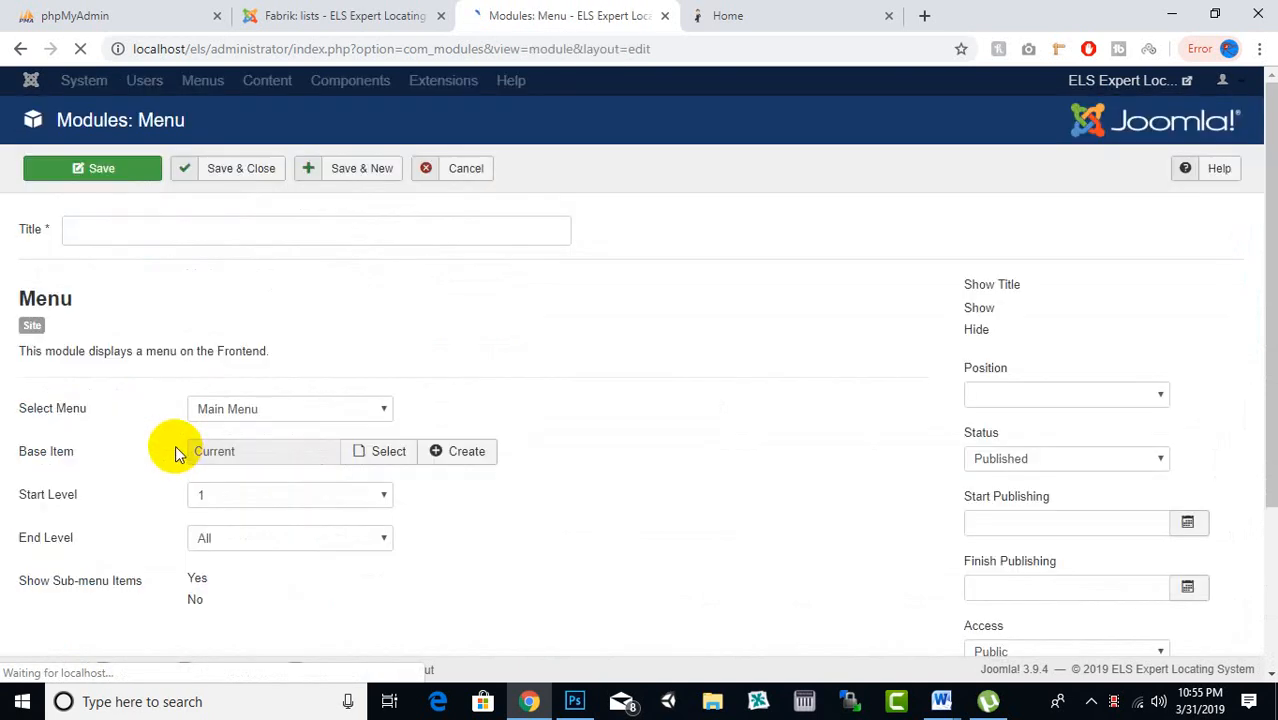
# Make the module show the user menu, title it 'user menu', and hide its title
pyautogui.scroll(-3, 283, 455)
pyautogui.click(300, 336)
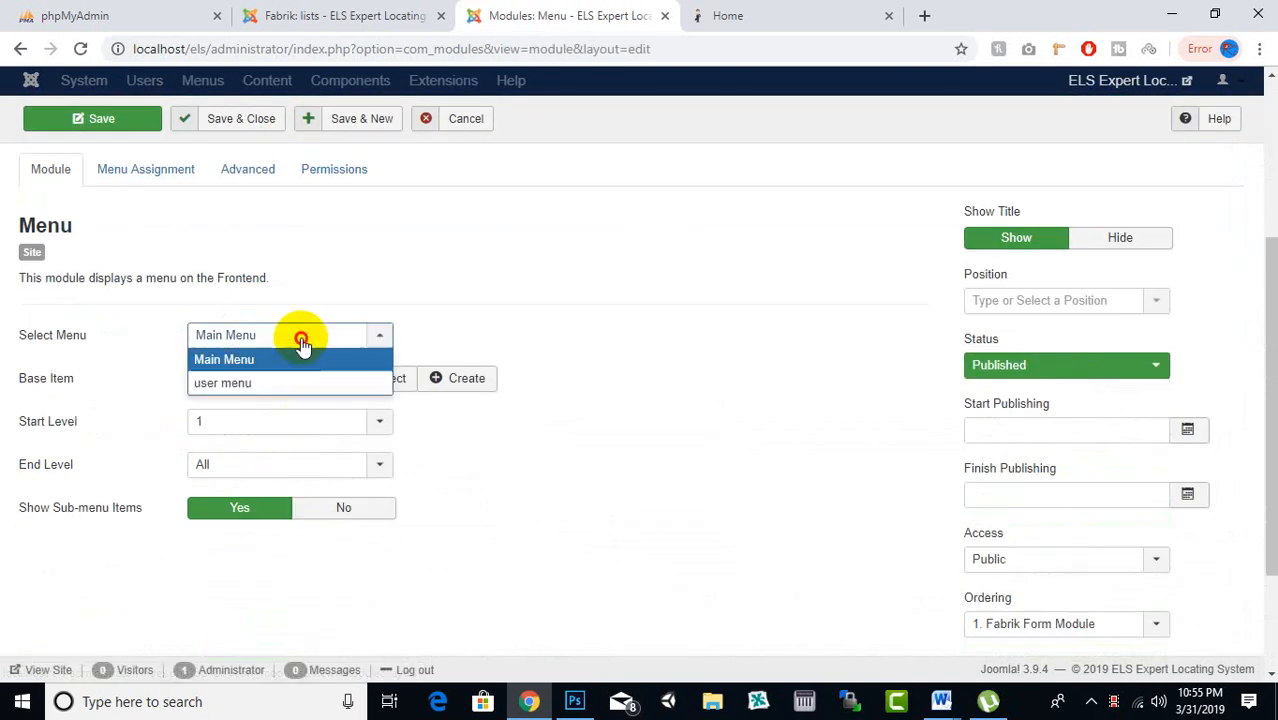
pyautogui.click(278, 383)
pyautogui.scroll(3, 462, 342)
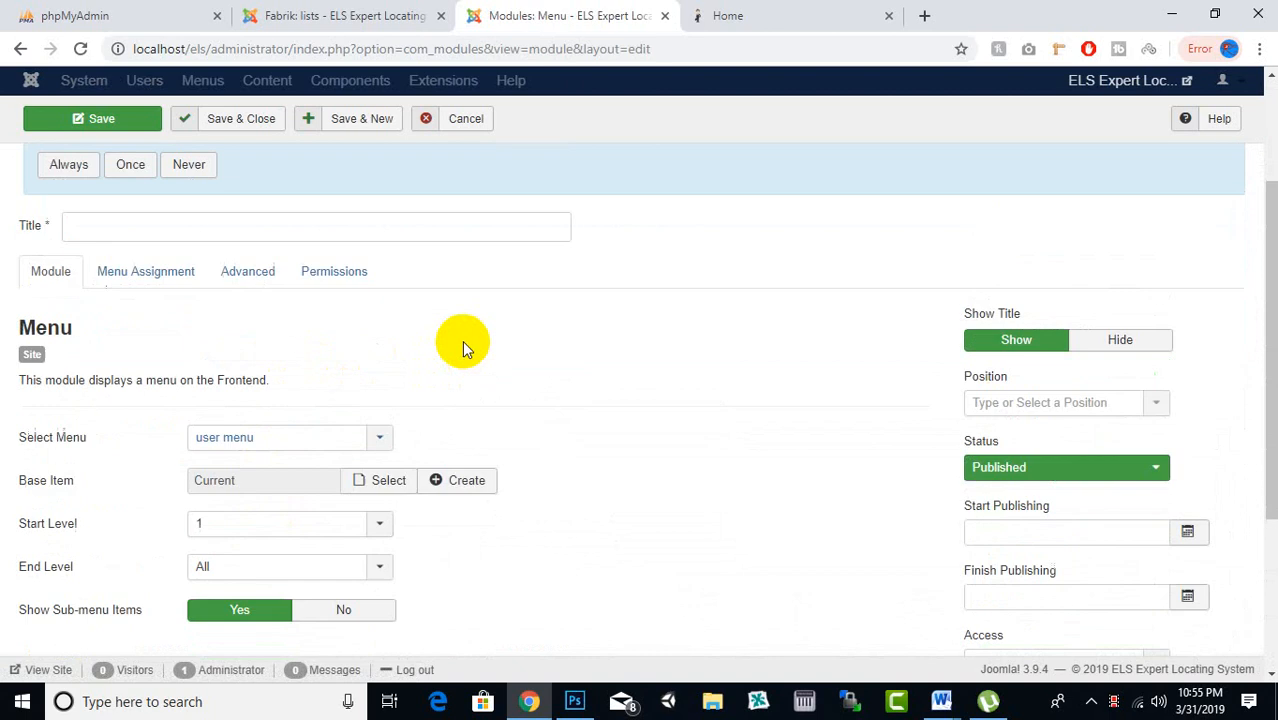
pyautogui.click(251, 400)
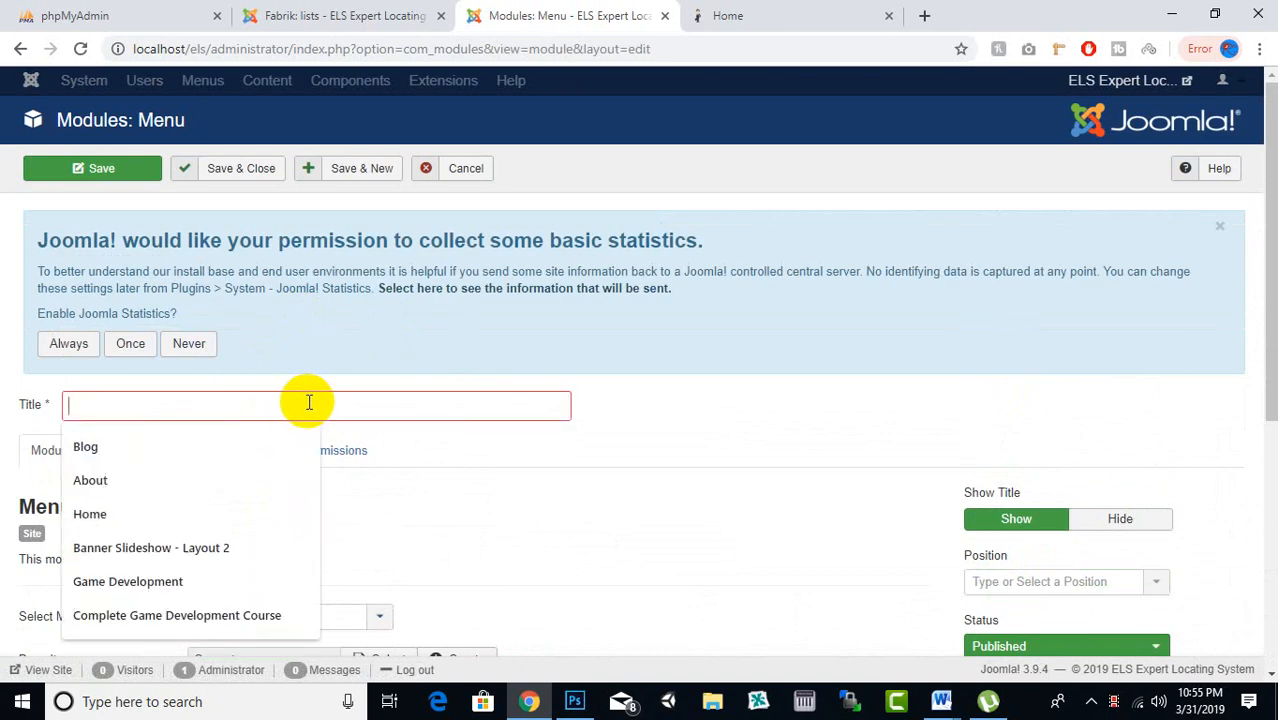
pyautogui.write('user menu')
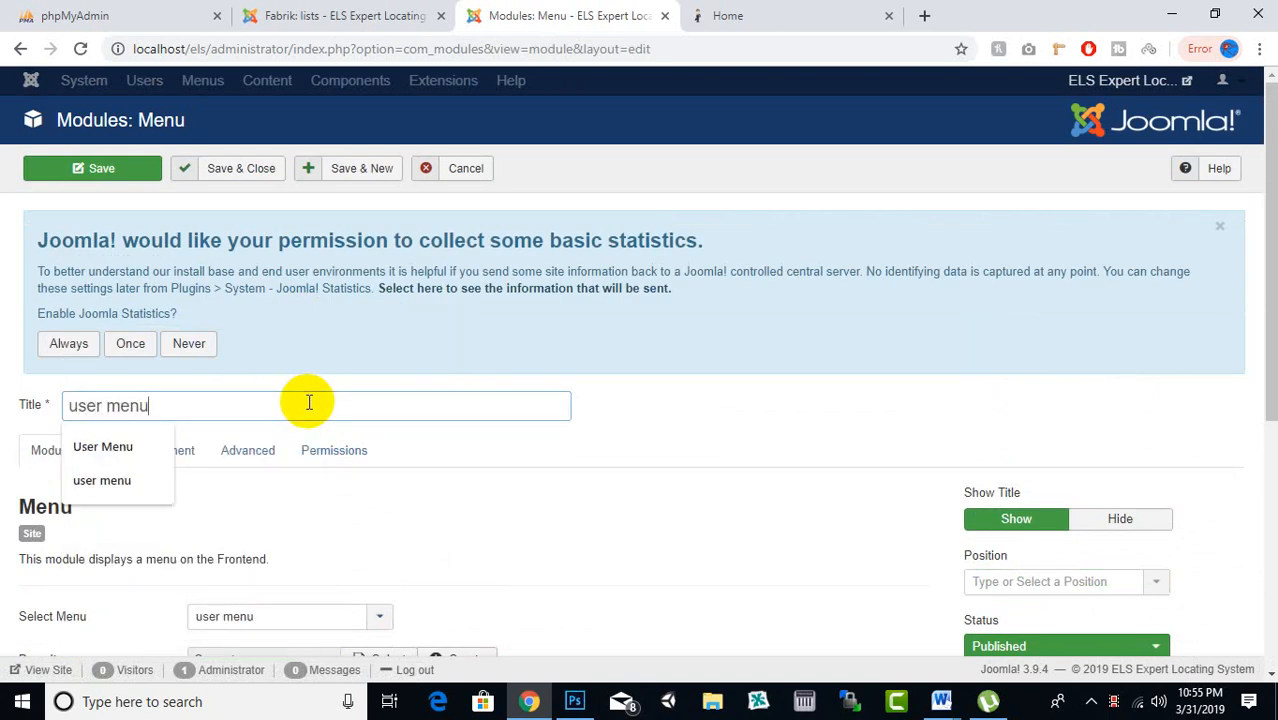
pyautogui.click(1118, 517)
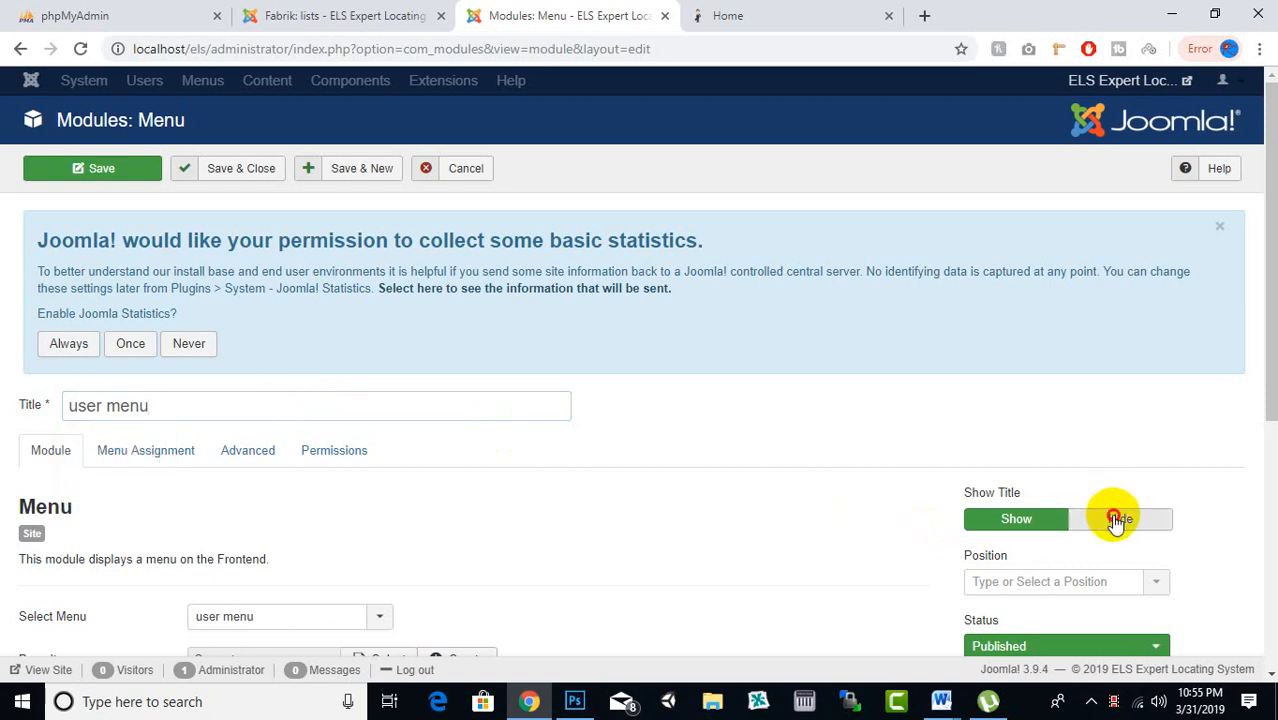
# Place the module in the Top1 template position
pyautogui.scroll(-2, 878, 425)
pyautogui.click(1040, 400)
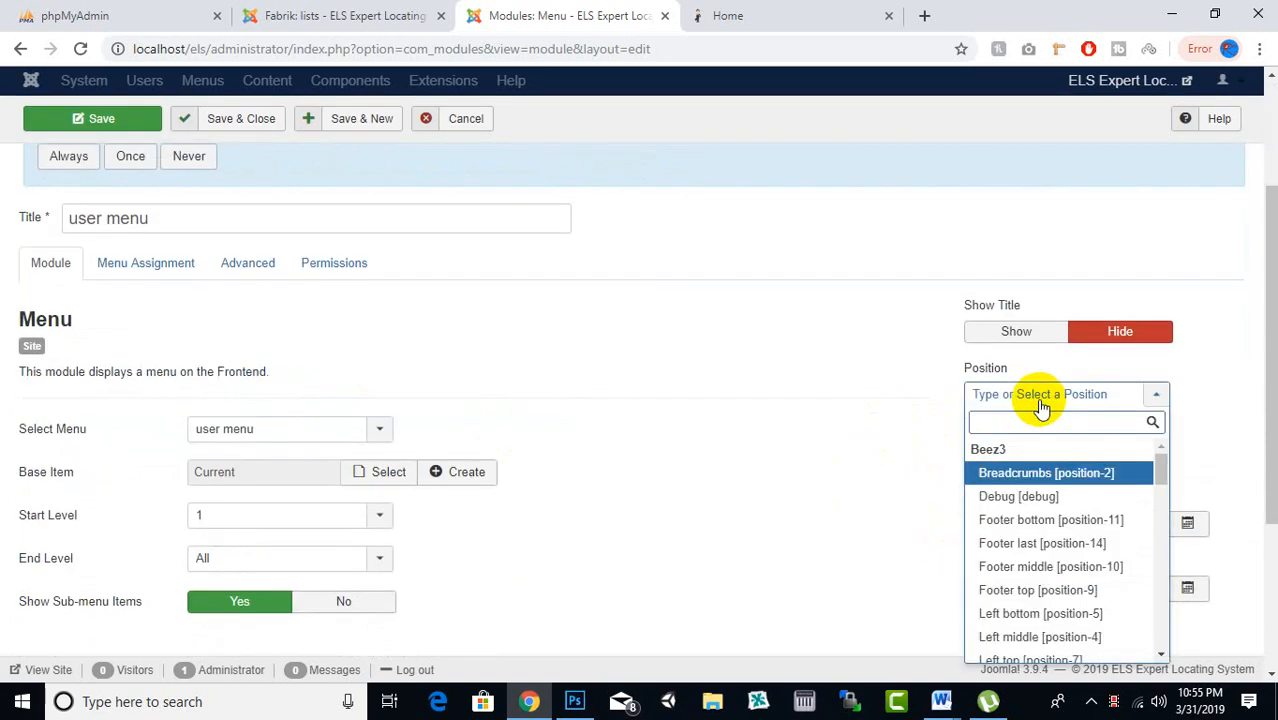
pyautogui.write('tod')
pyautogui.press('BackSpace')
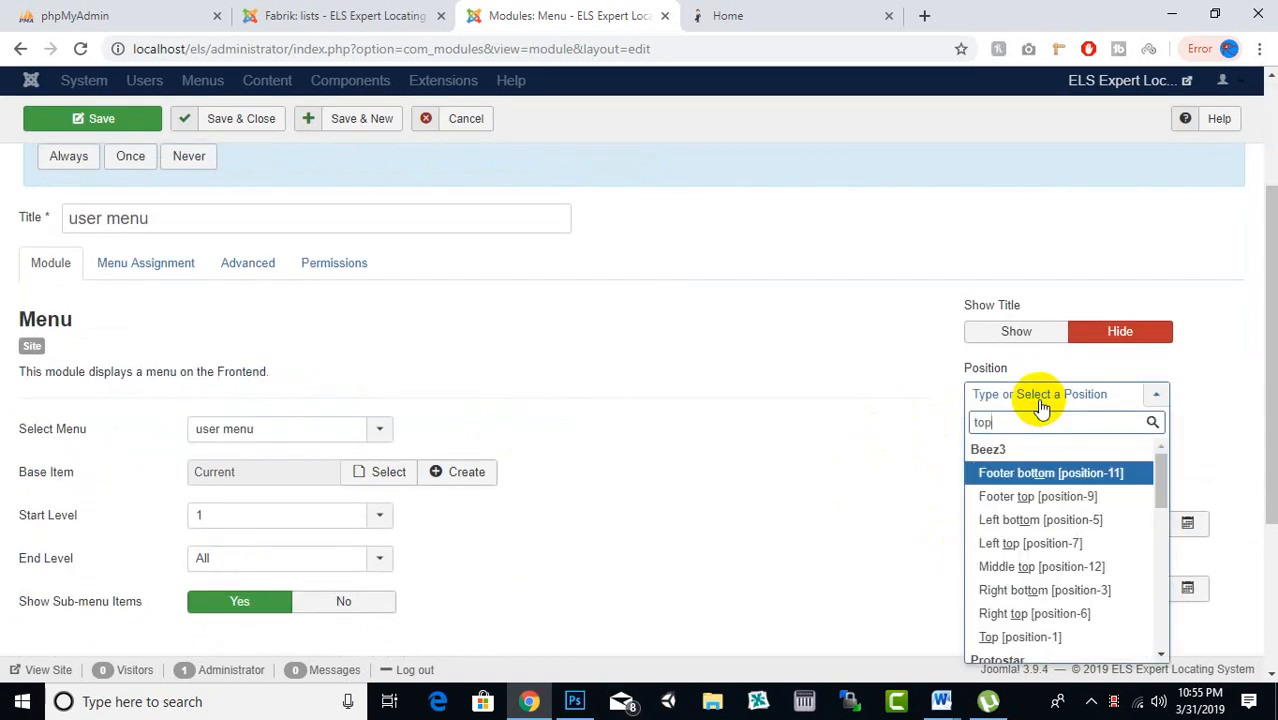
pyautogui.write('p')
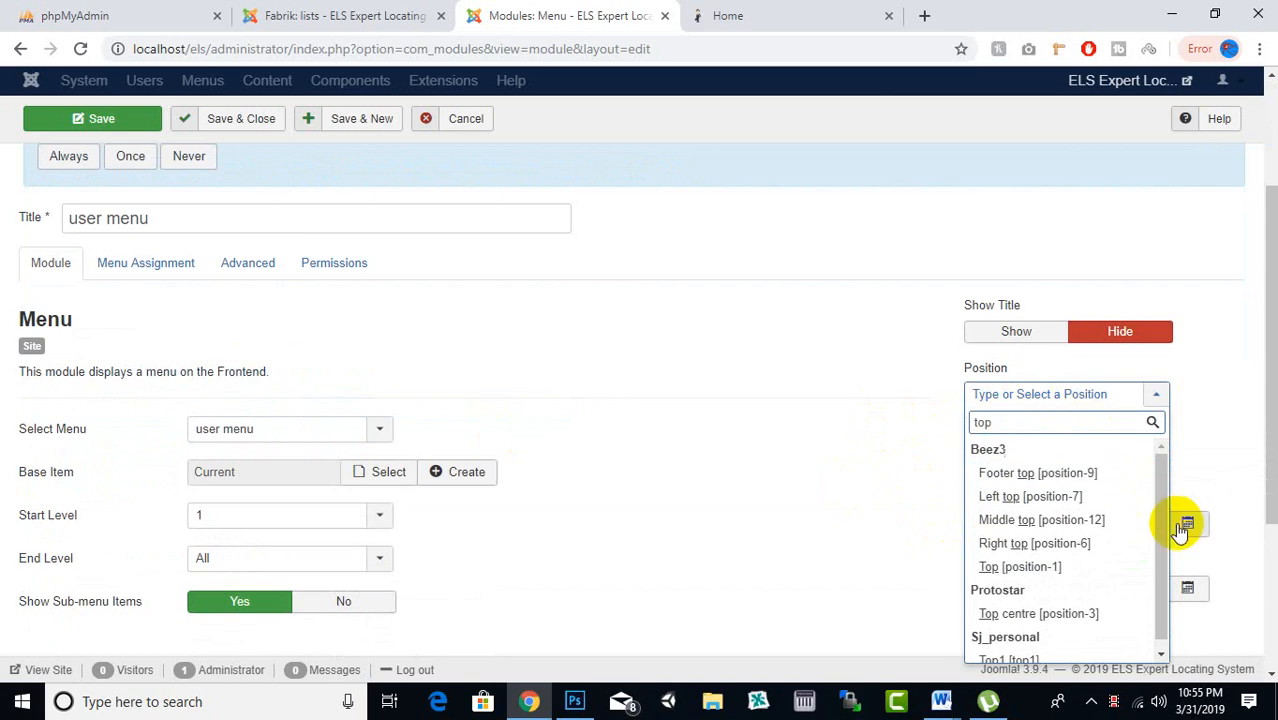
pyautogui.scroll(-1, 1100, 570)
pyautogui.scroll(-1, 1030, 565)
pyautogui.click(1025, 557)
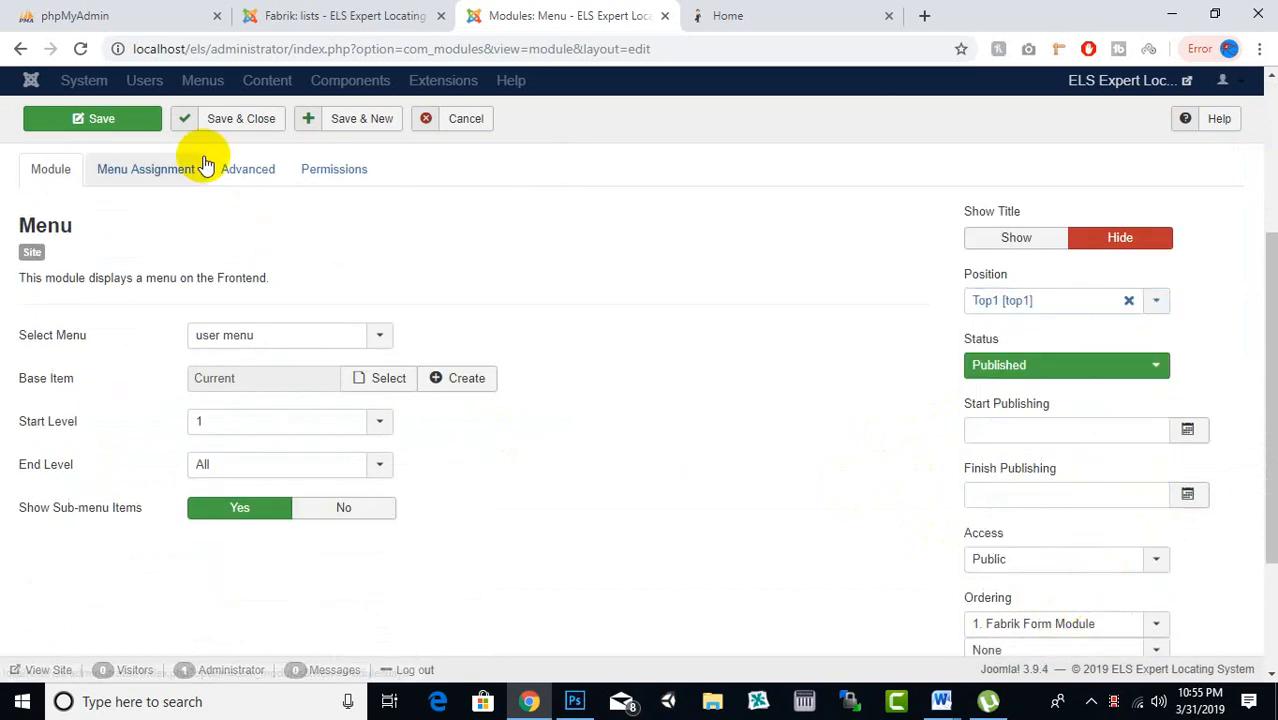
# Check the module's menu assignment, then save and close the module
pyautogui.click(148, 128)
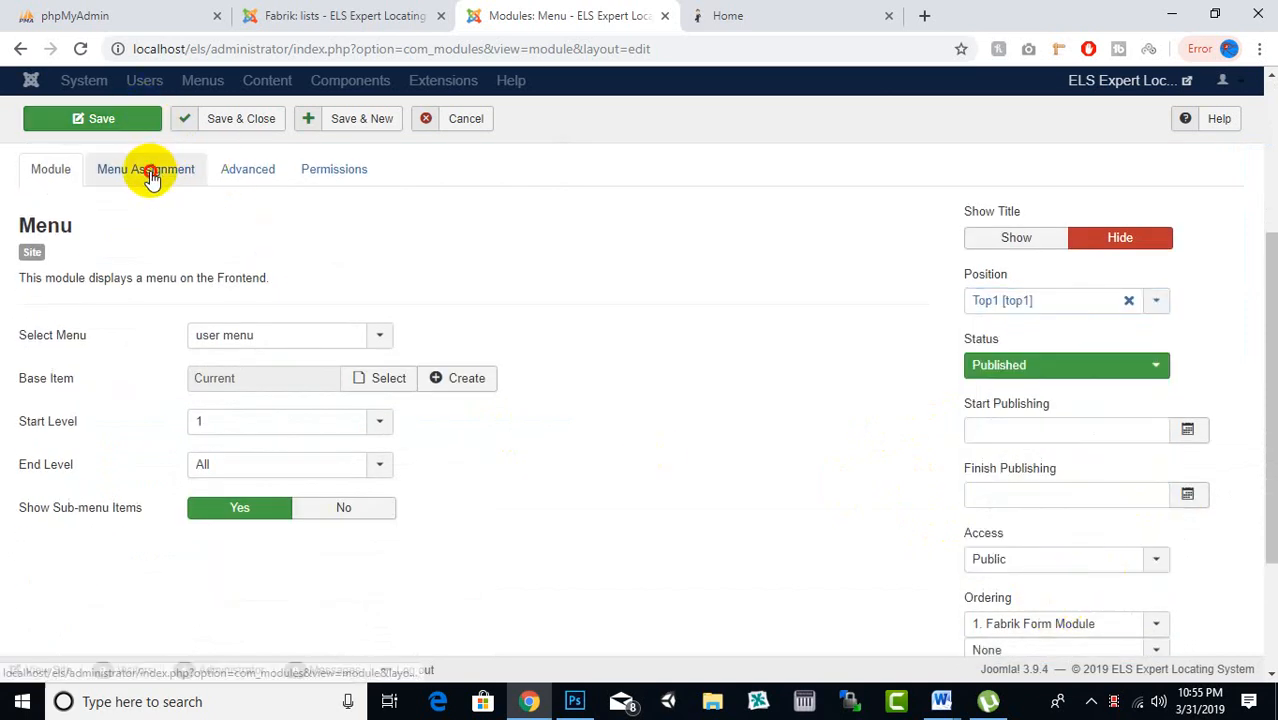
pyautogui.click(145, 170)
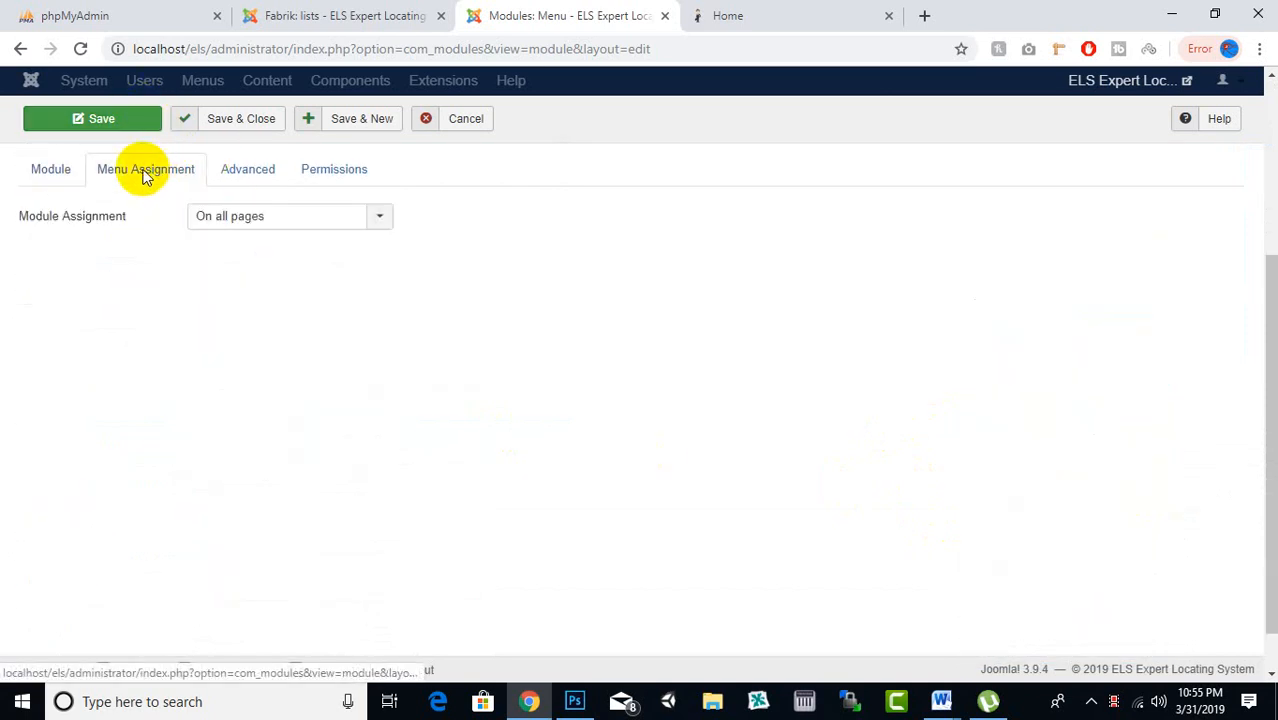
pyautogui.click(241, 120)
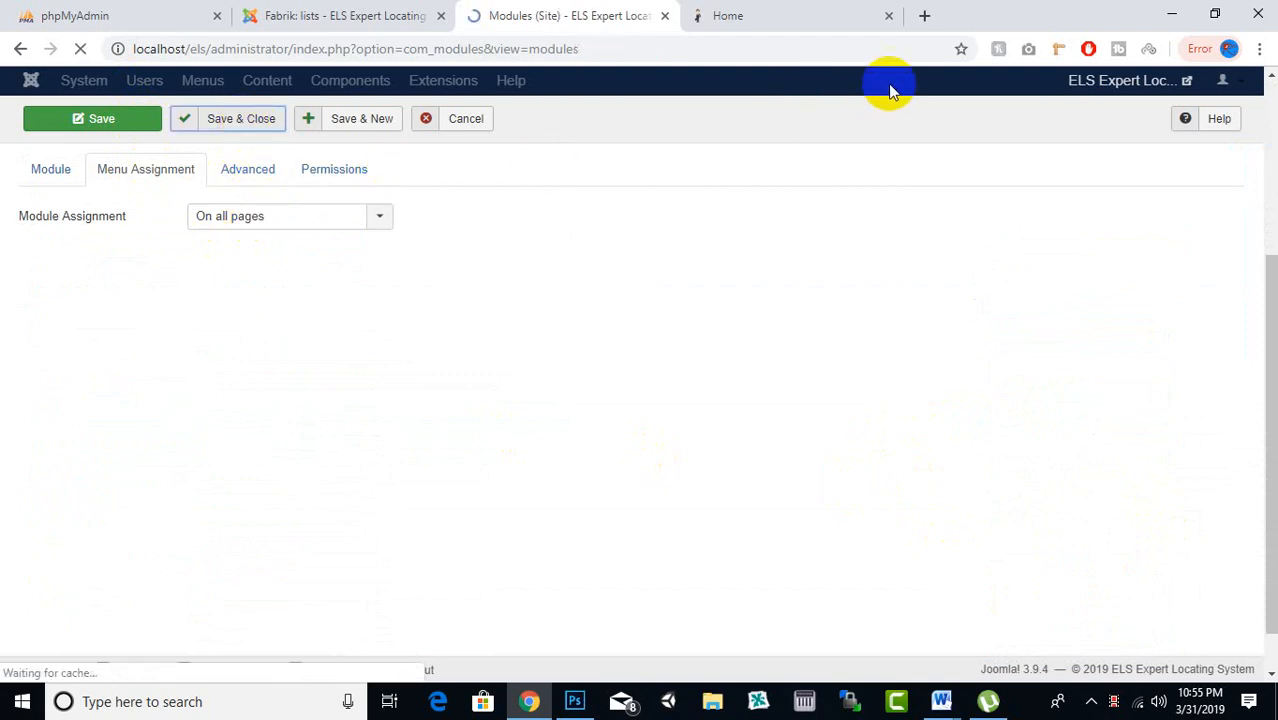
pyautogui.click(735, 17)
# Reload the live site and test the new Login and Registration links, then return to the Site Modules list
pyautogui.click(240, 165)
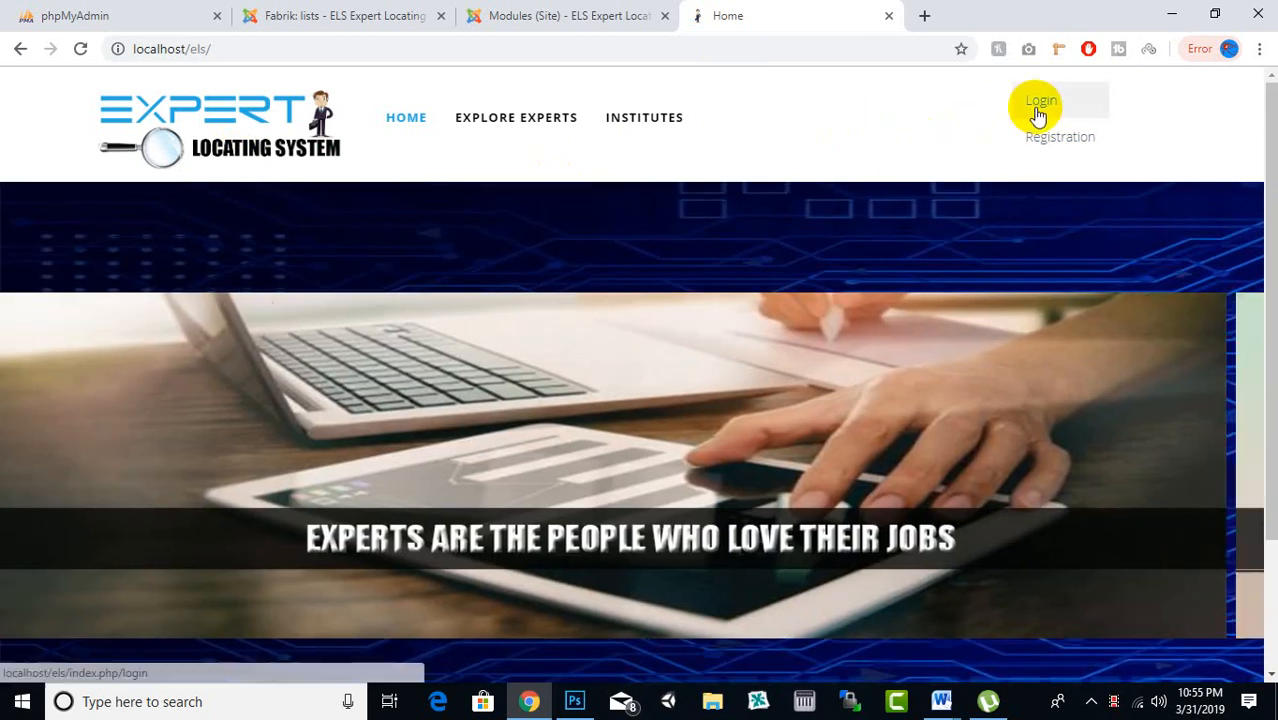
pyautogui.click(1038, 113)
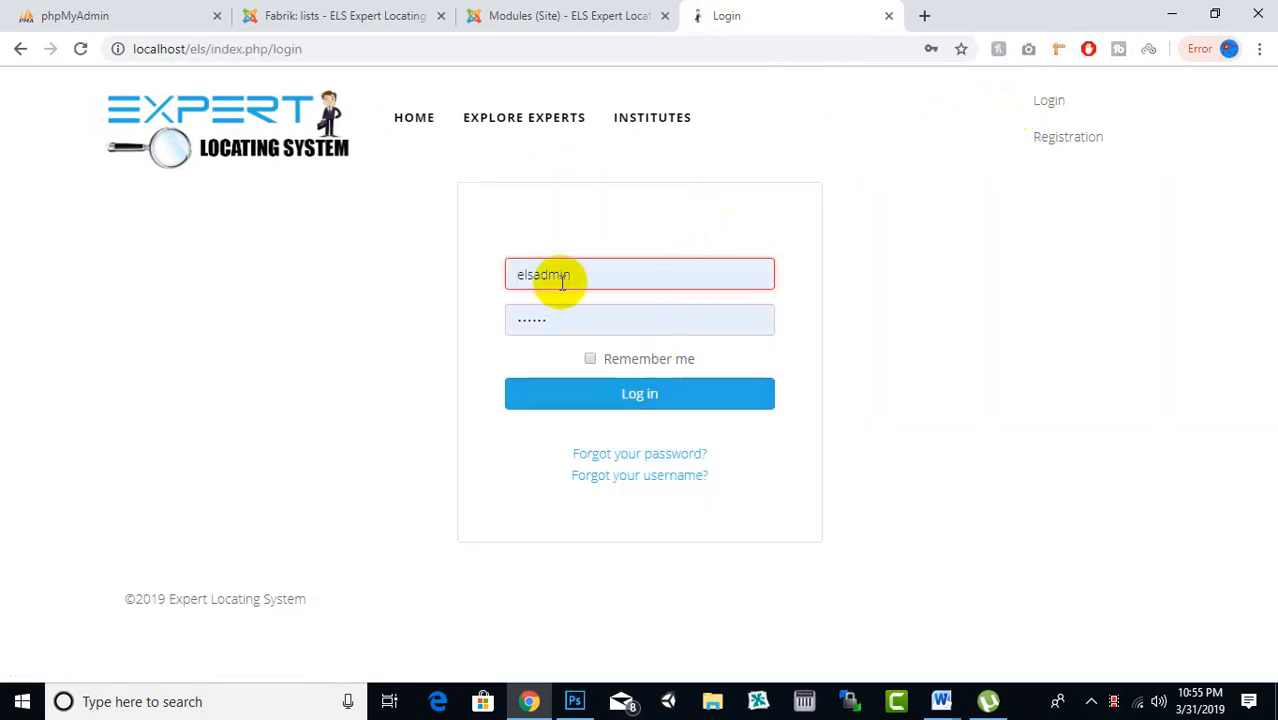
pyautogui.click(644, 318)
pyautogui.click(404, 303)
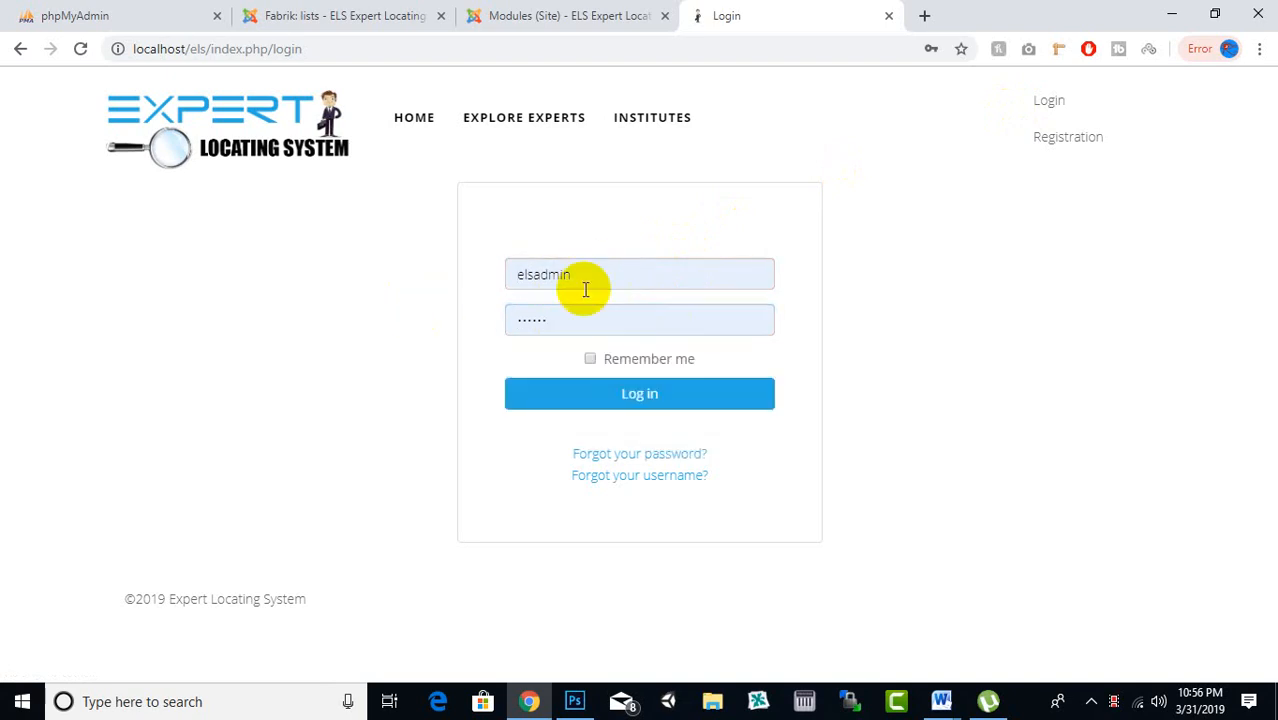
pyautogui.click(1048, 148)
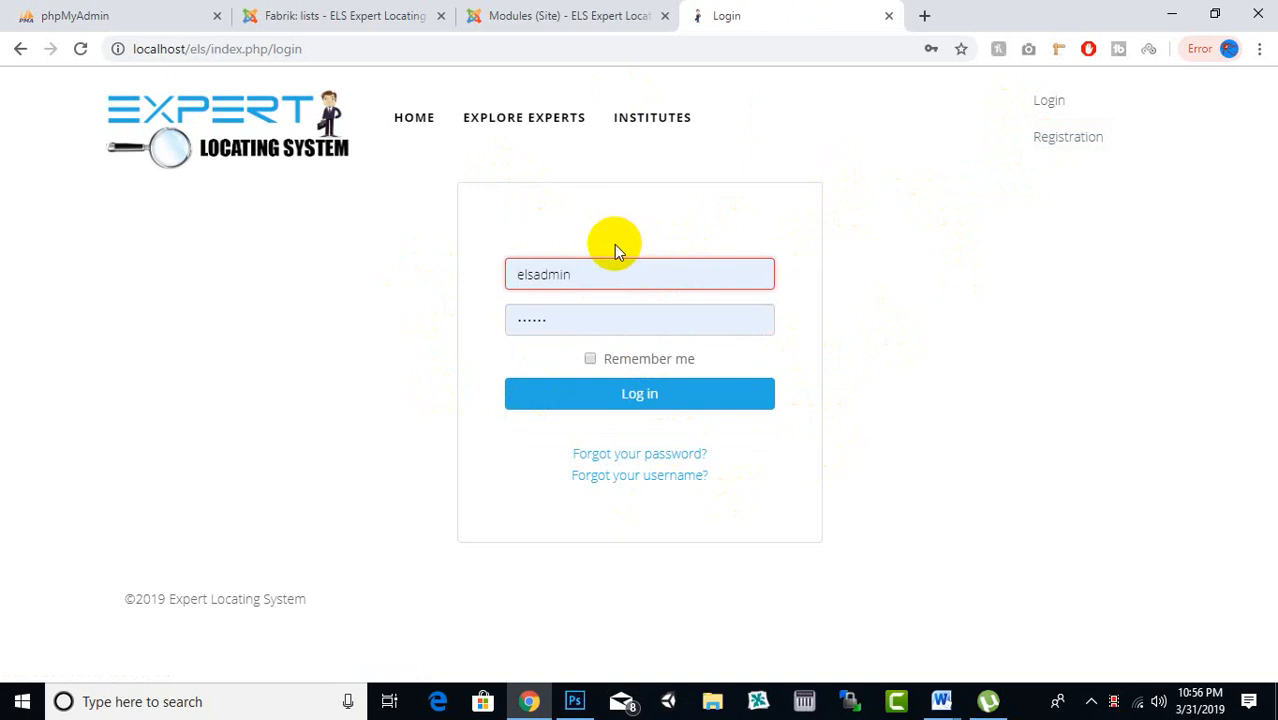
pyautogui.click(600, 14)
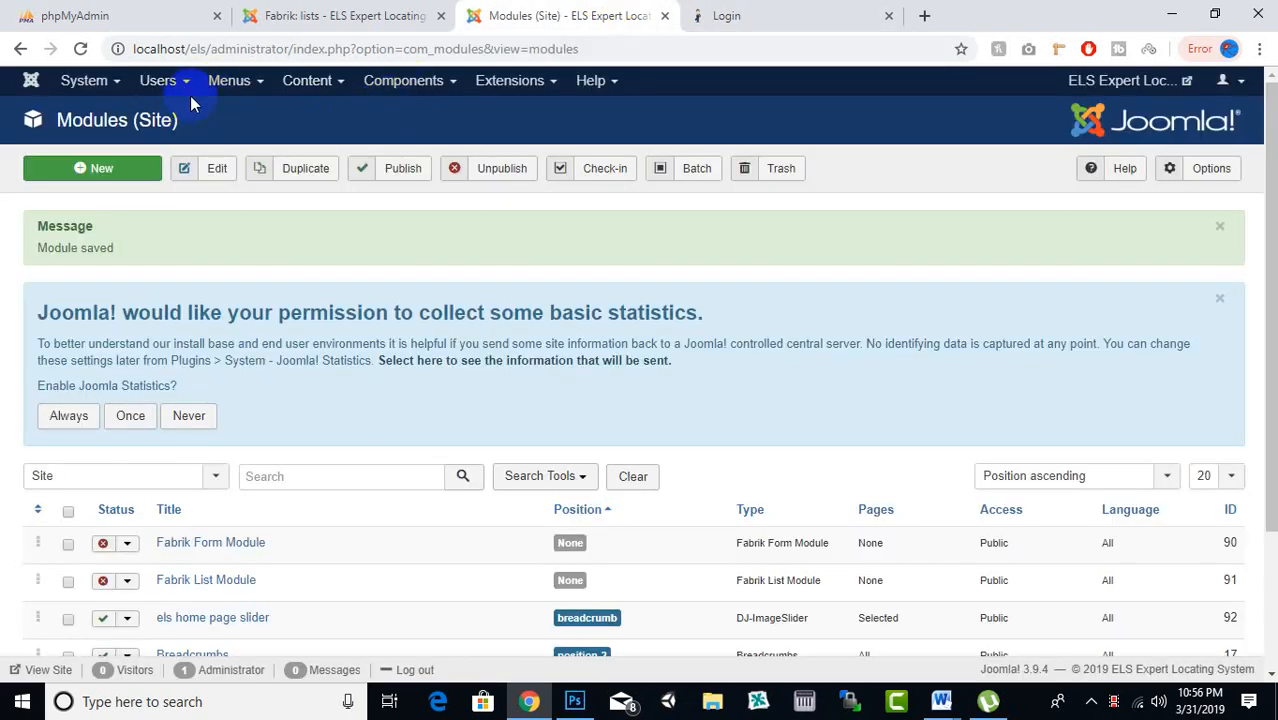
# In the Users options, set Allow User Registration to Yes and New User Registration Group to '- Admin'
pyautogui.moveTo(178, 118)
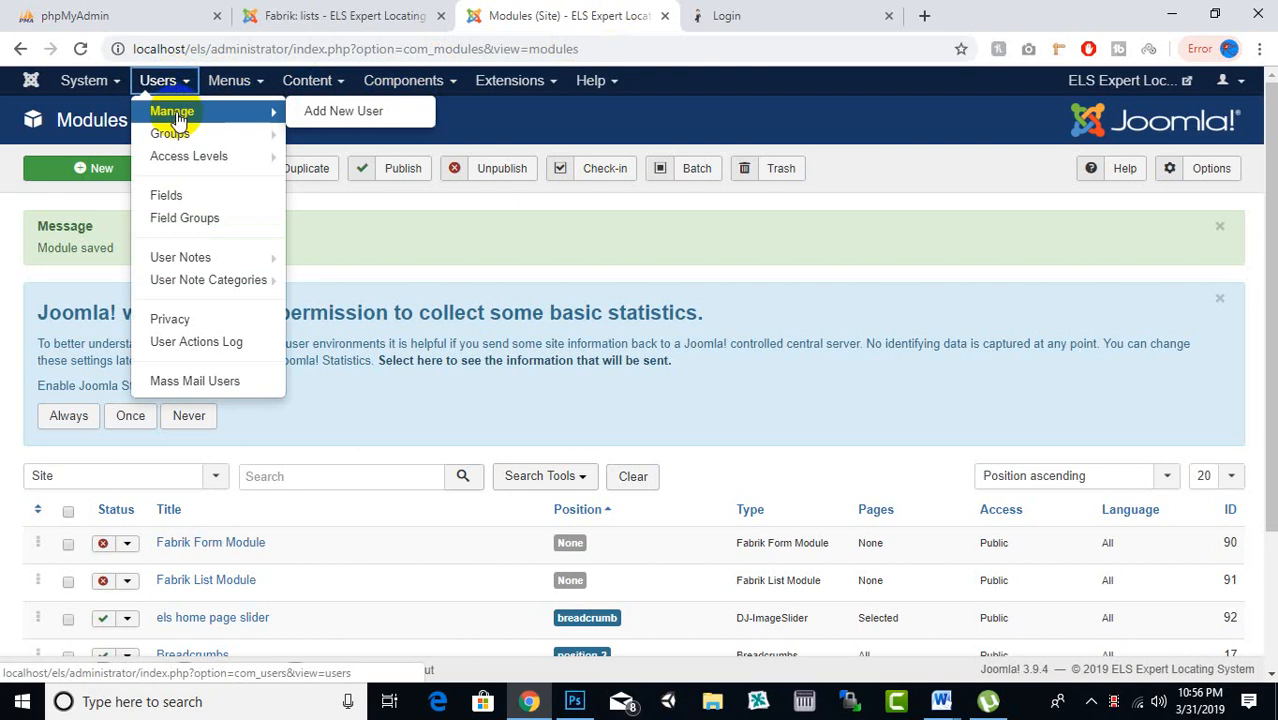
pyautogui.click(98, 88)
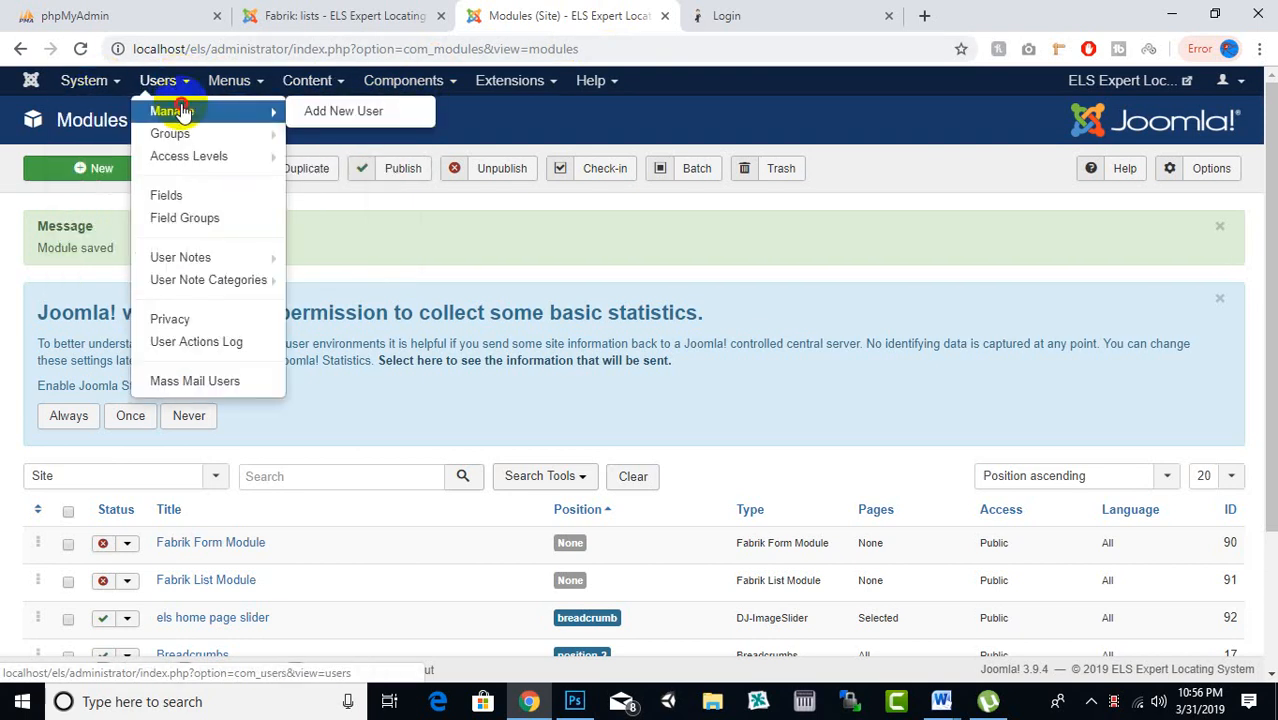
pyautogui.click(182, 112)
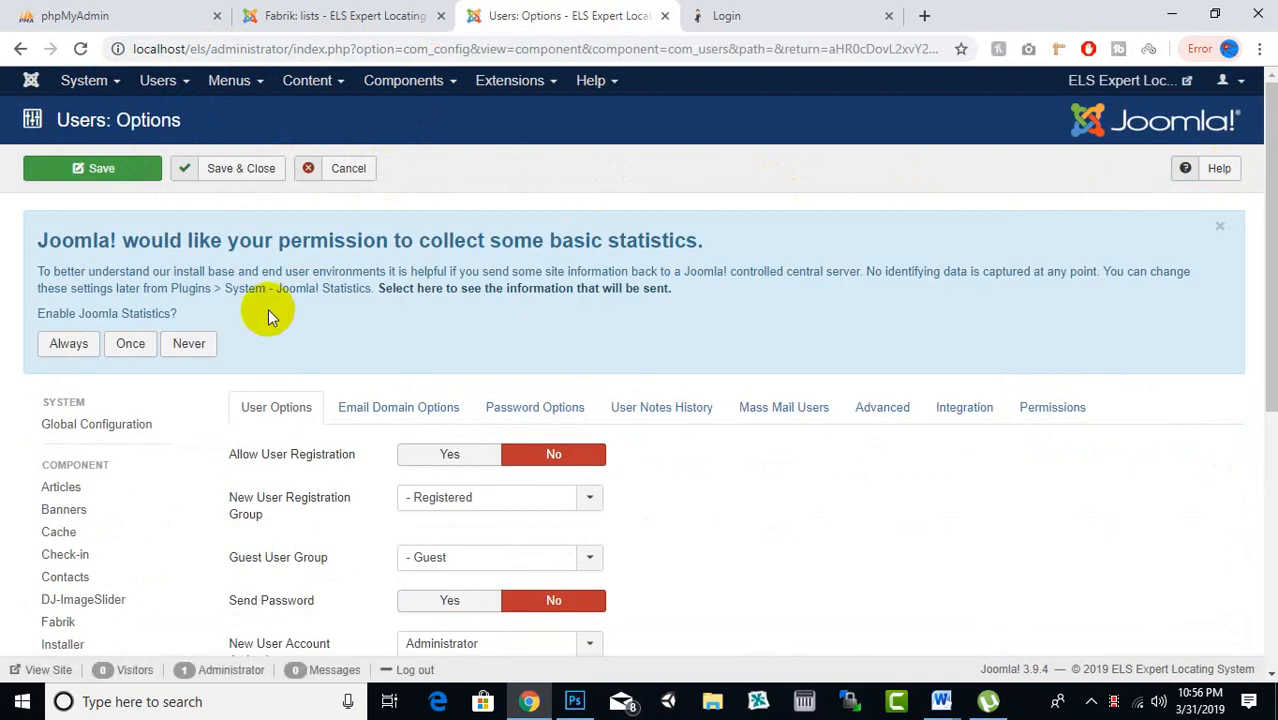
pyautogui.scroll(-2, 277, 310)
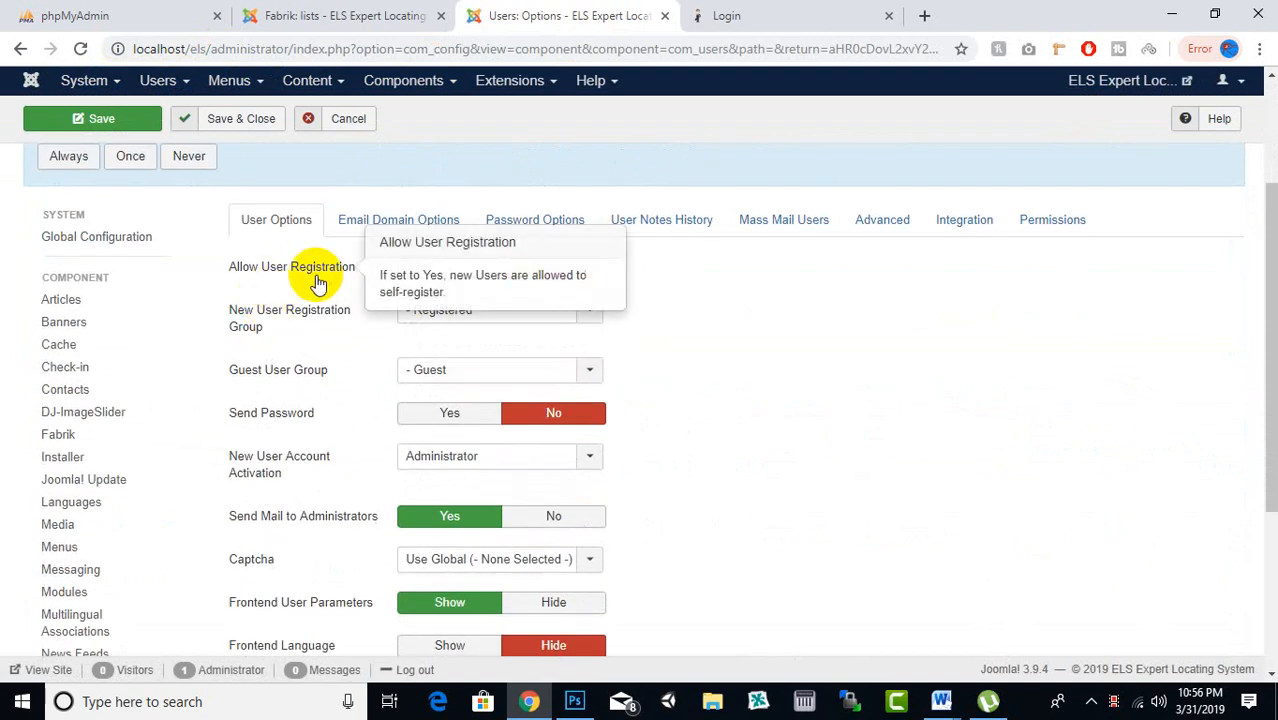
pyautogui.click(445, 277)
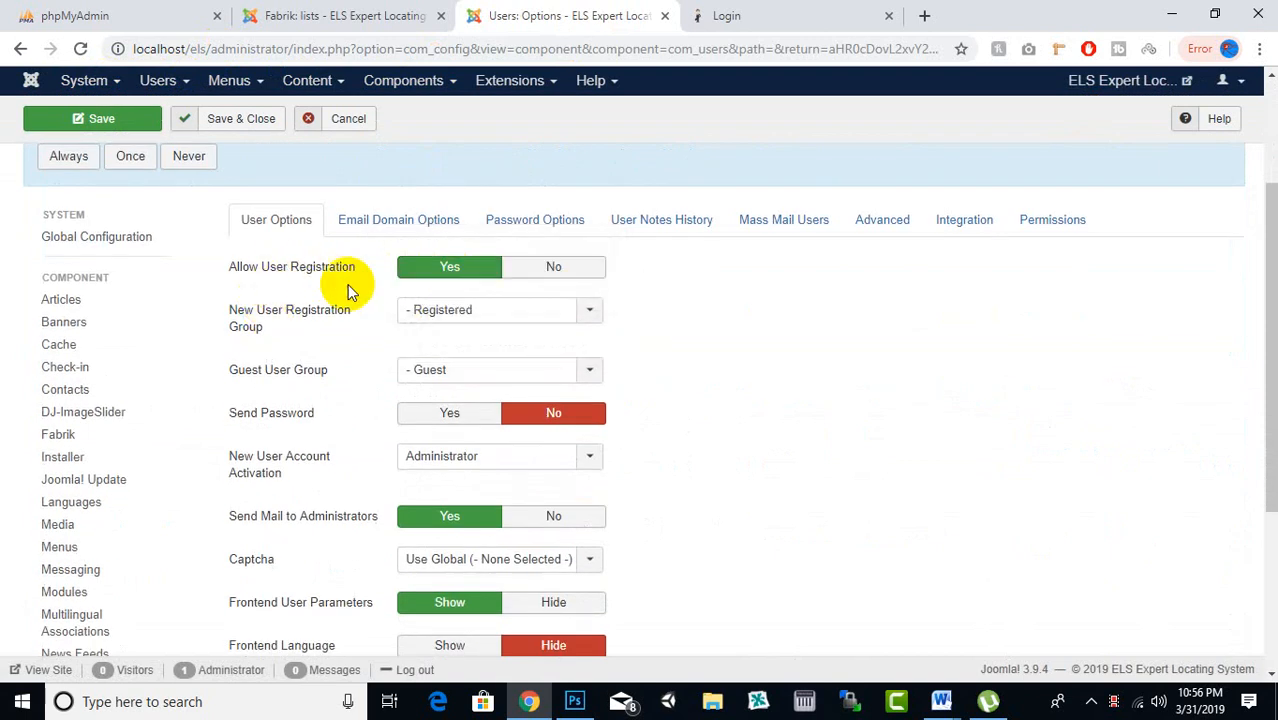
pyautogui.click(467, 324)
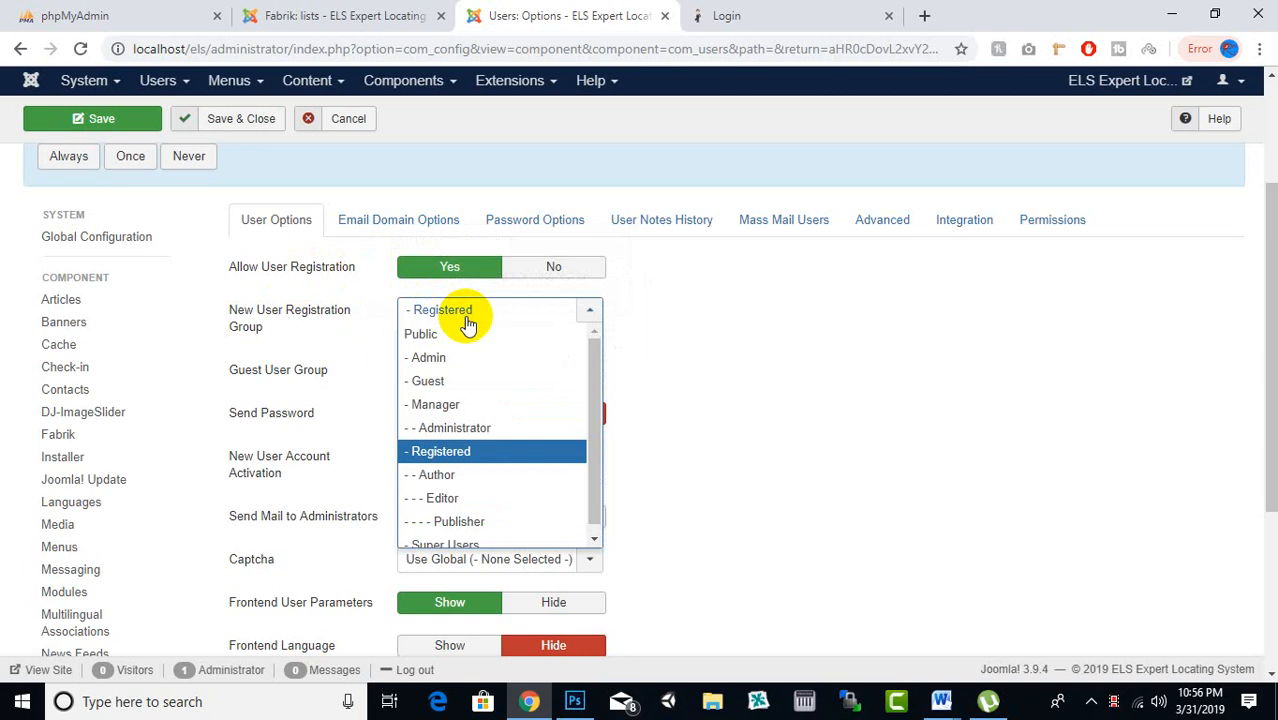
pyautogui.click(448, 358)
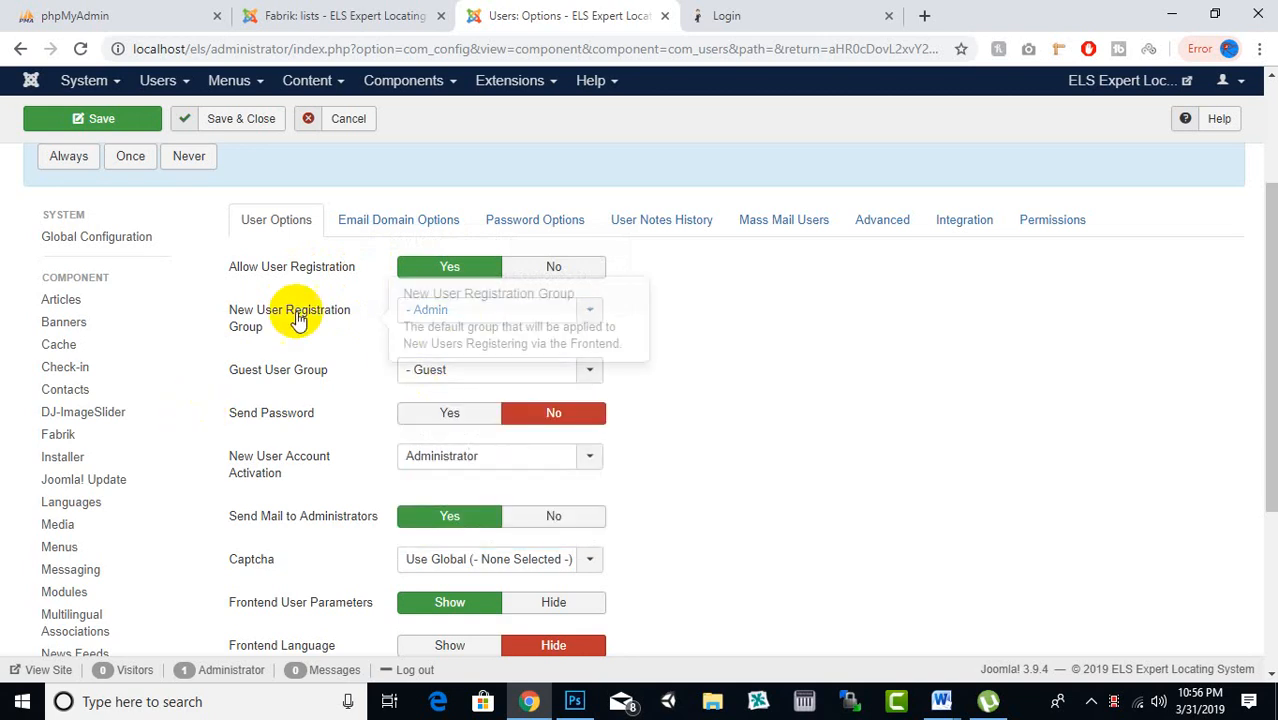
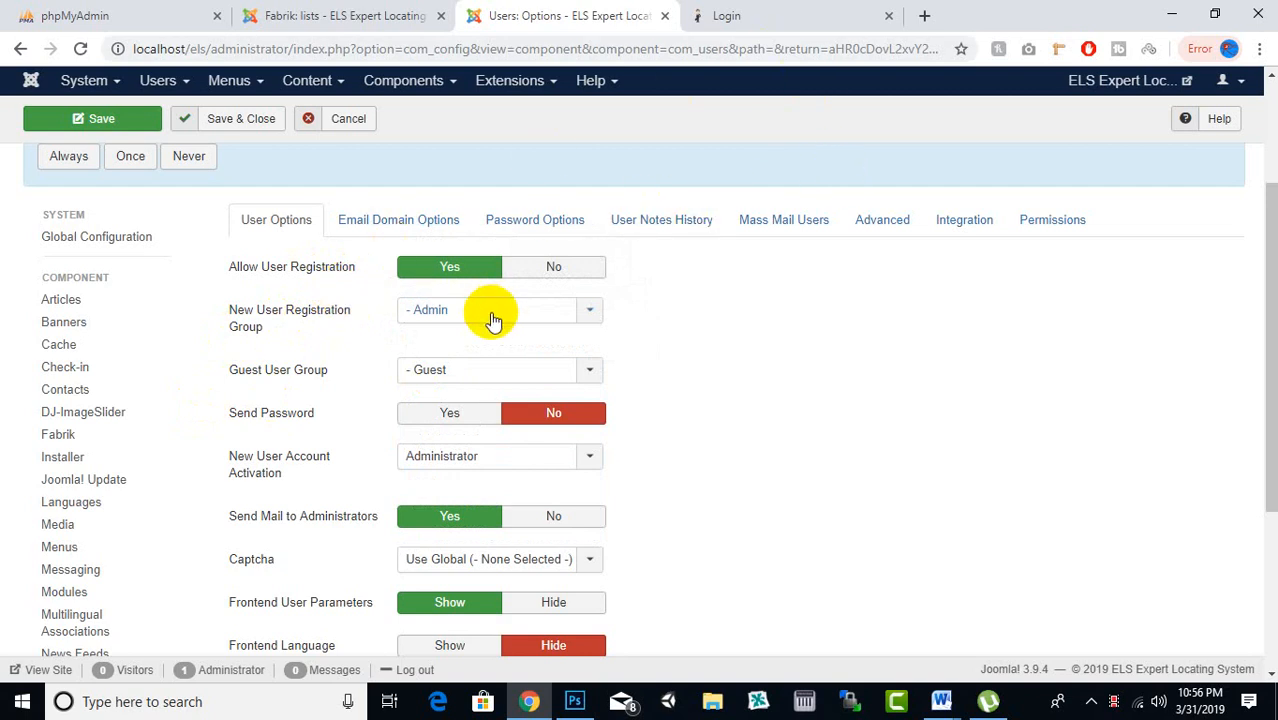
# Compare the front-end login page with the Users options settings
pyautogui.click(830, 18)
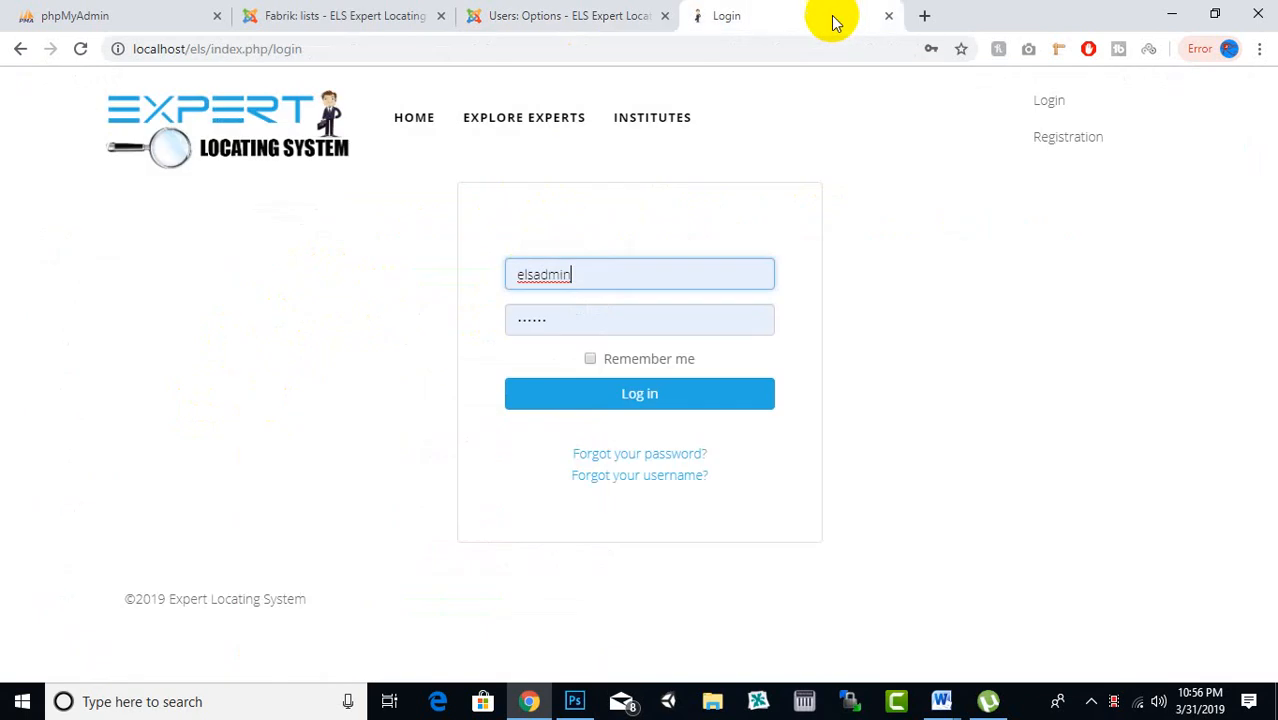
pyautogui.click(615, 10)
pyautogui.click(782, 16)
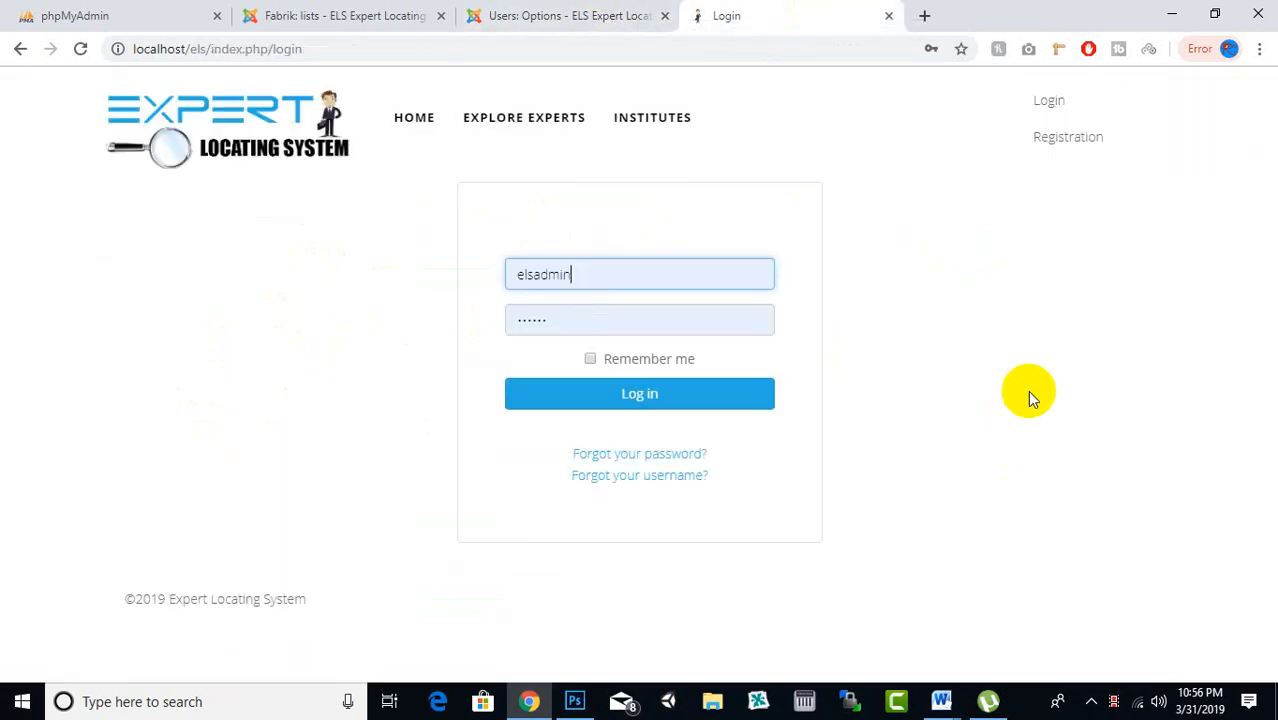
pyautogui.click(524, 12)
# Set New User Account Activation to Self and save and close the Users options
pyautogui.scroll(-2, 730, 440)
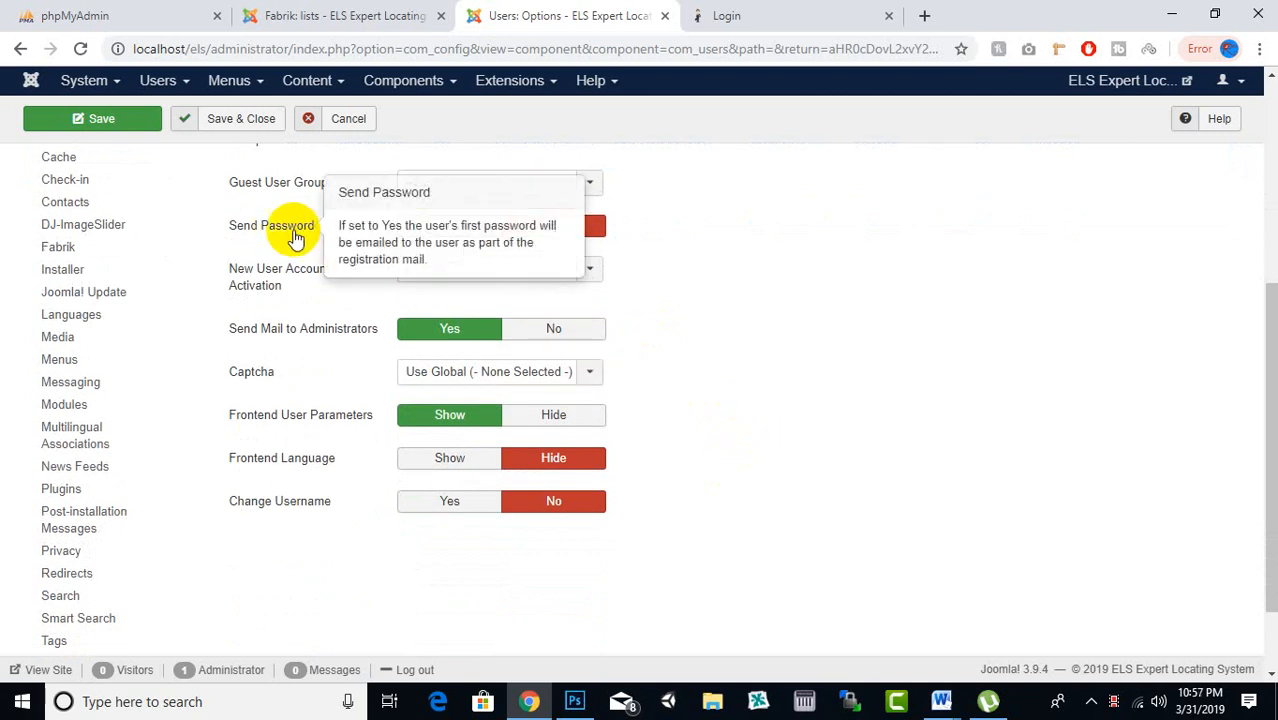
pyautogui.moveTo(298, 287)
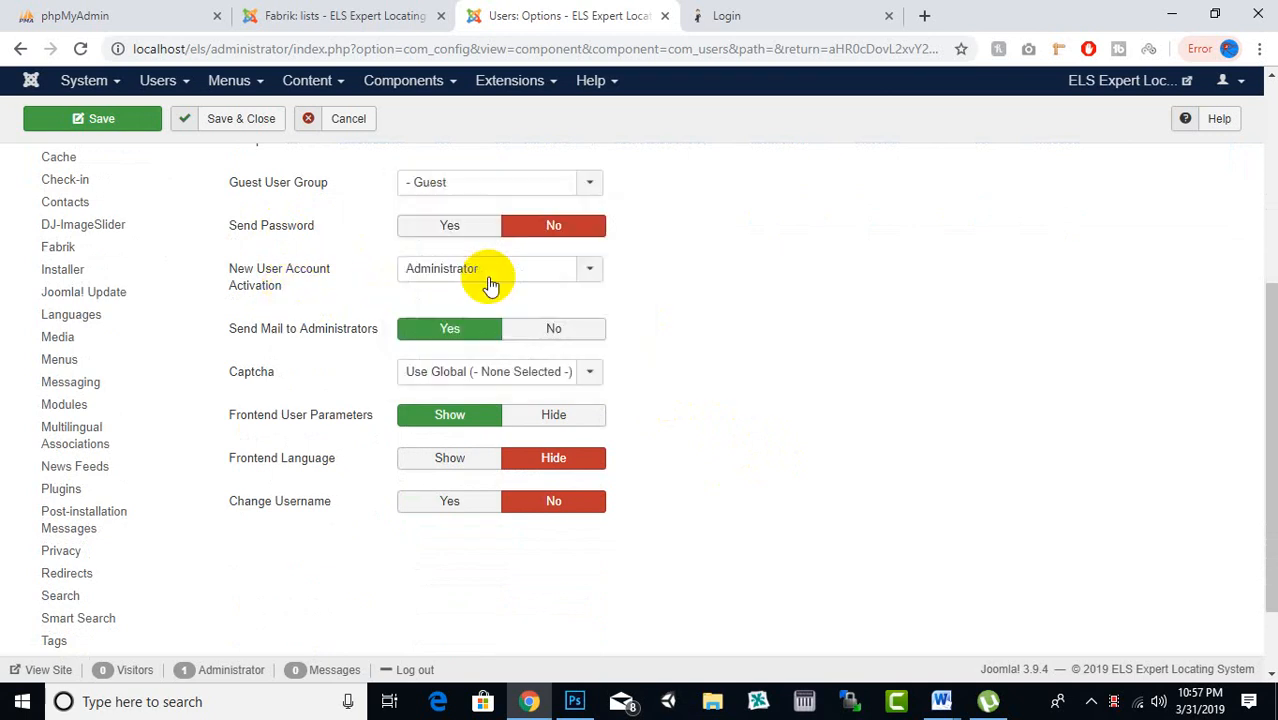
pyautogui.click(491, 277)
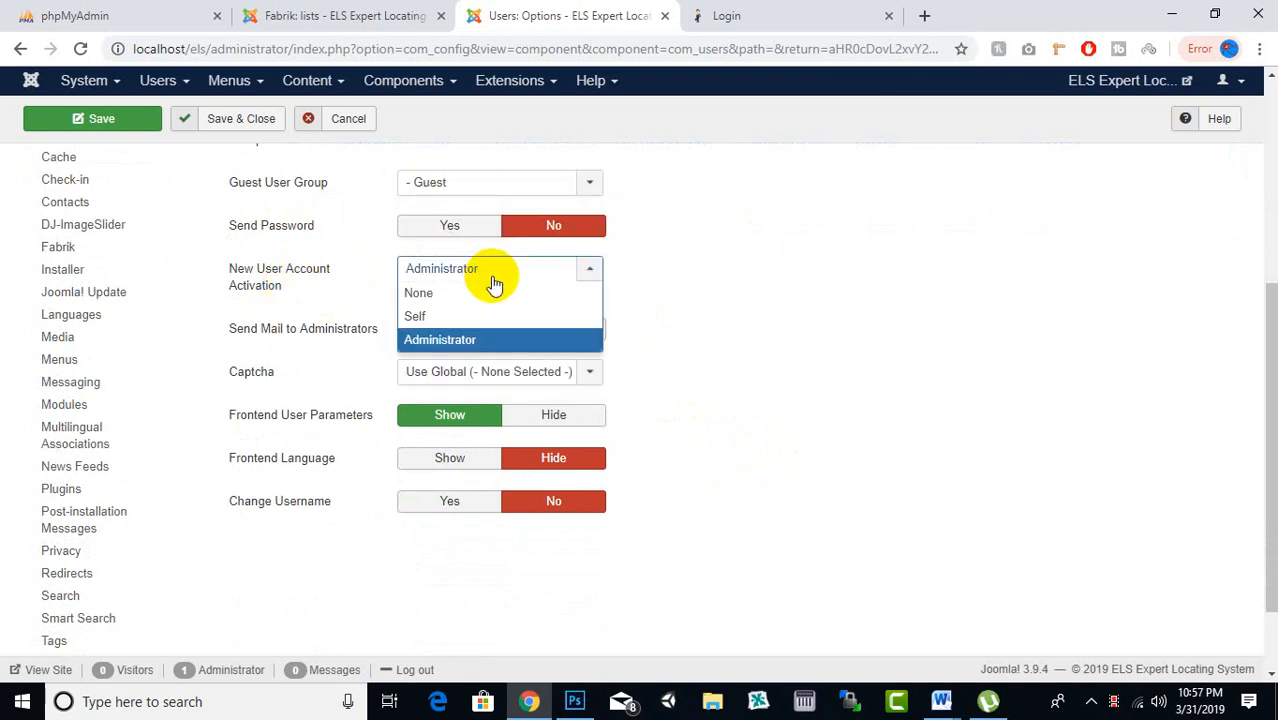
pyautogui.click(418, 318)
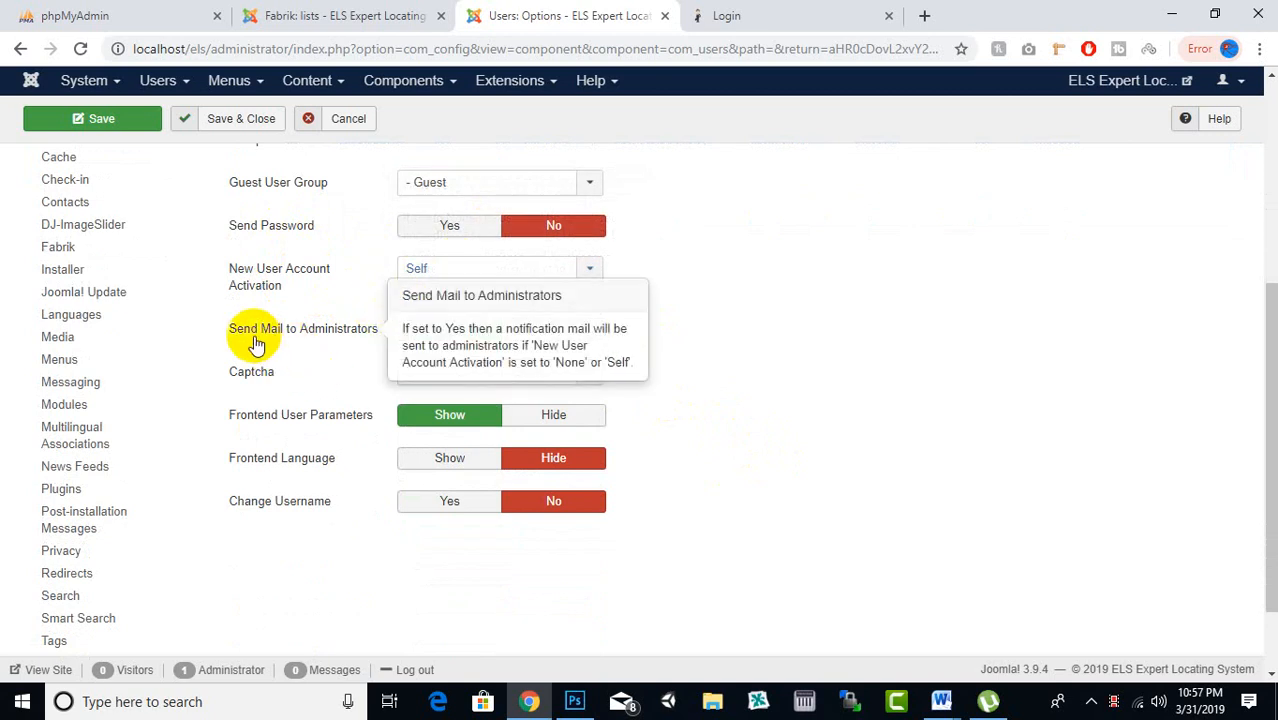
pyautogui.scroll(1, 400, 310)
pyautogui.scroll(1, 370, 305)
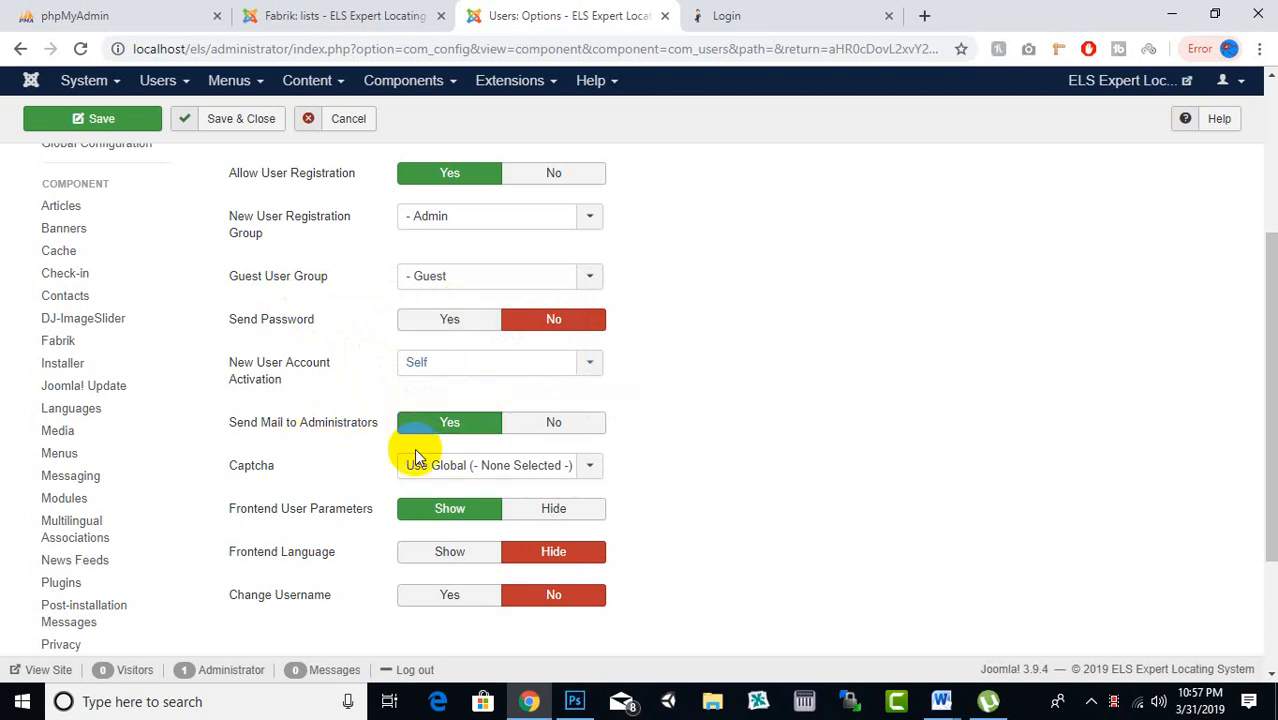
pyautogui.scroll(2, 650, 362)
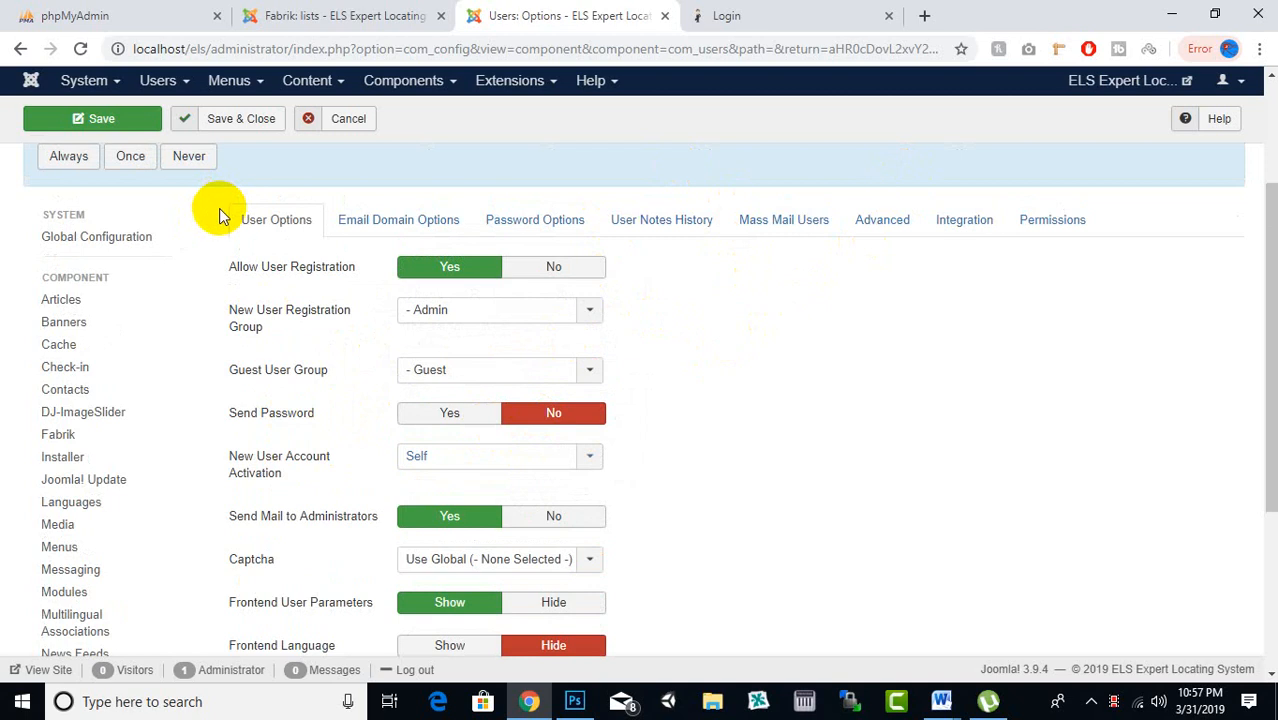
pyautogui.scroll(-3, 662, 337)
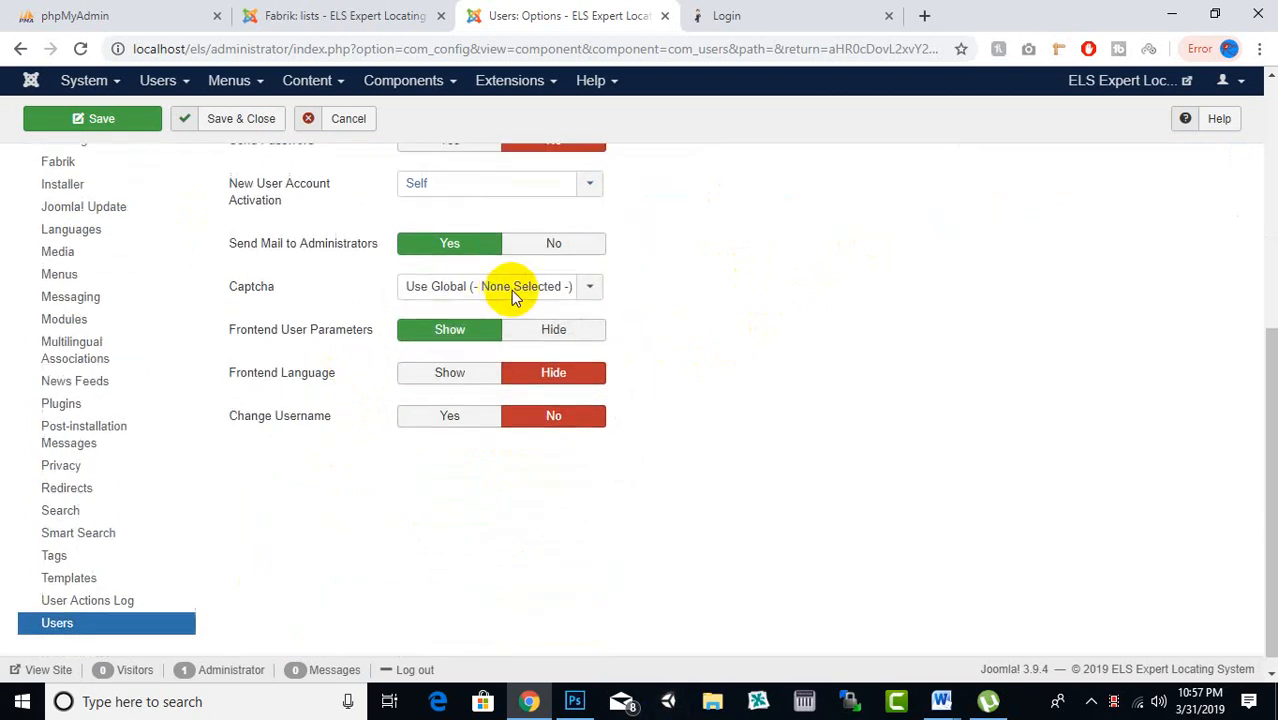
pyautogui.scroll(5, 513, 294)
pyautogui.click(246, 170)
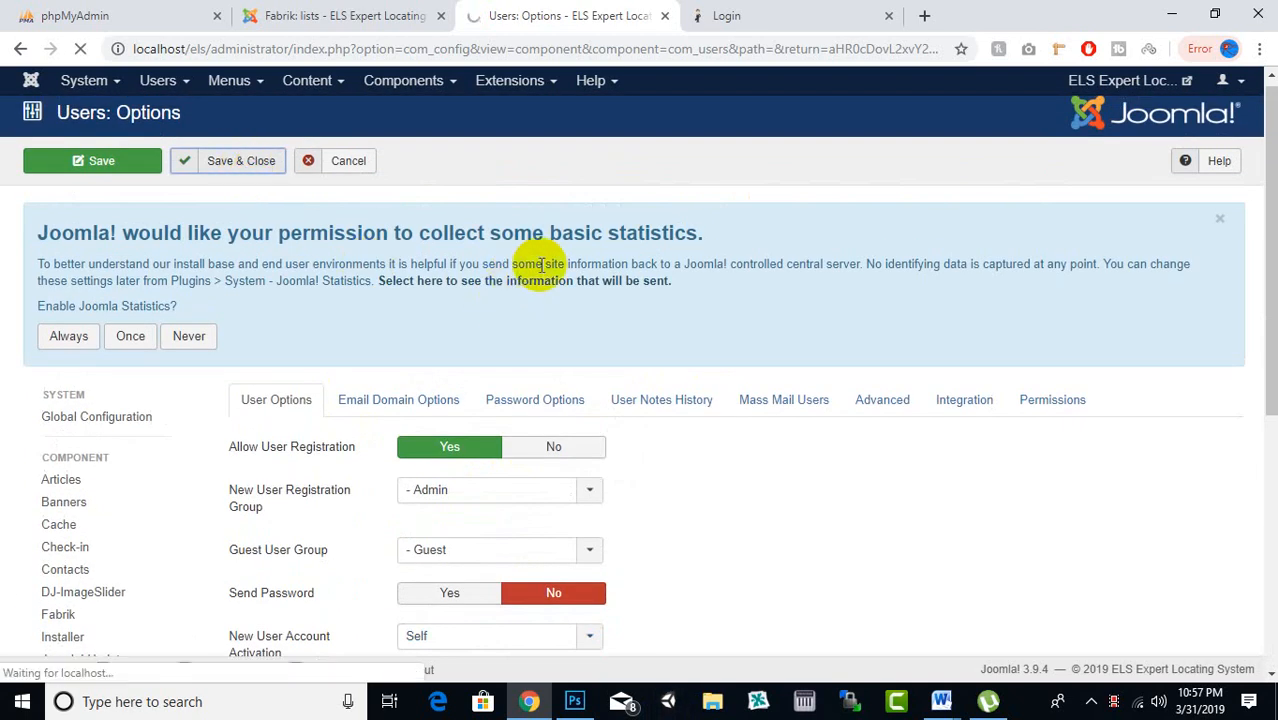
# Open the front-end Registration form and look over its Name, Username, Password and Email fields
pyautogui.click(843, 12)
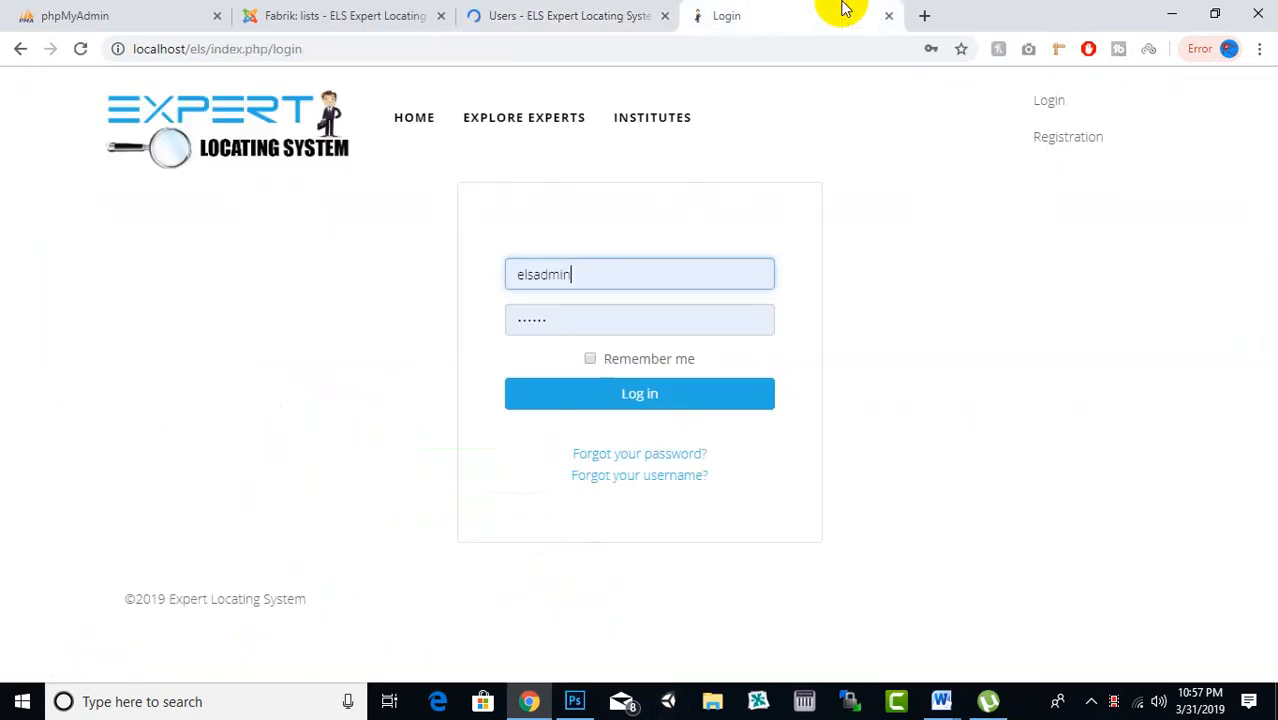
pyautogui.click(1069, 143)
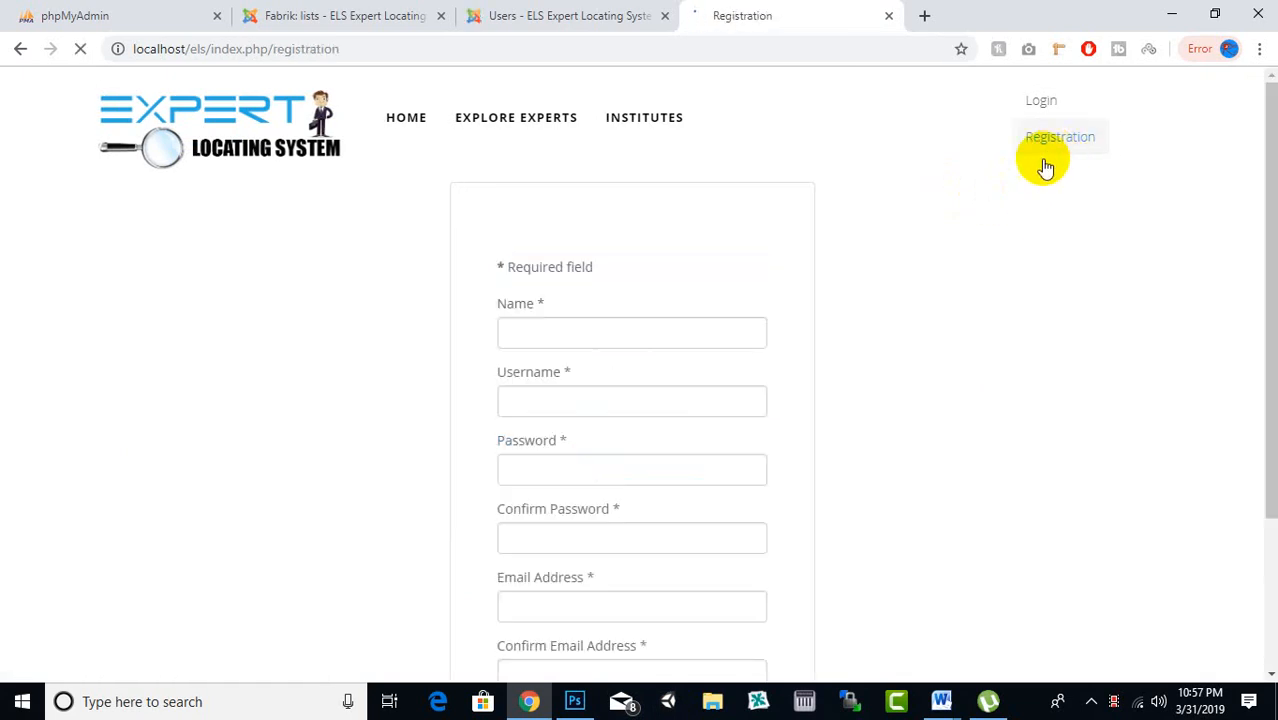
pyautogui.scroll(-2, 761, 199)
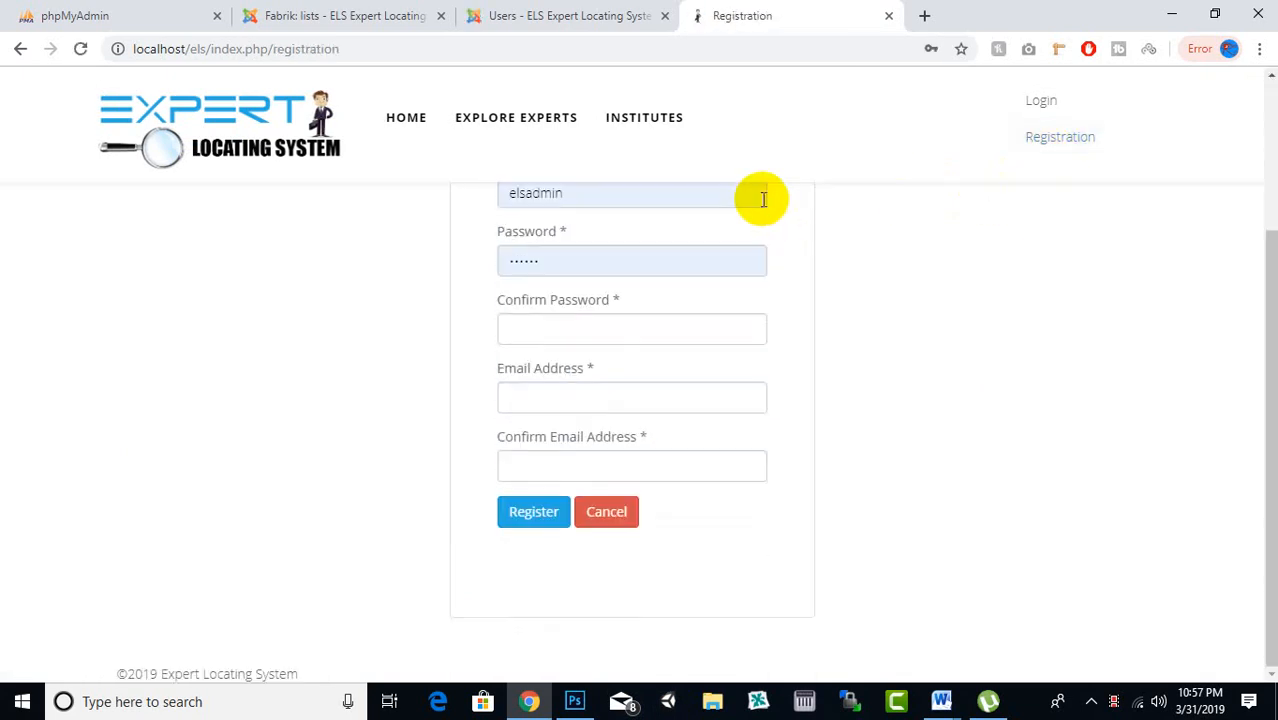
pyautogui.scroll(2, 756, 265)
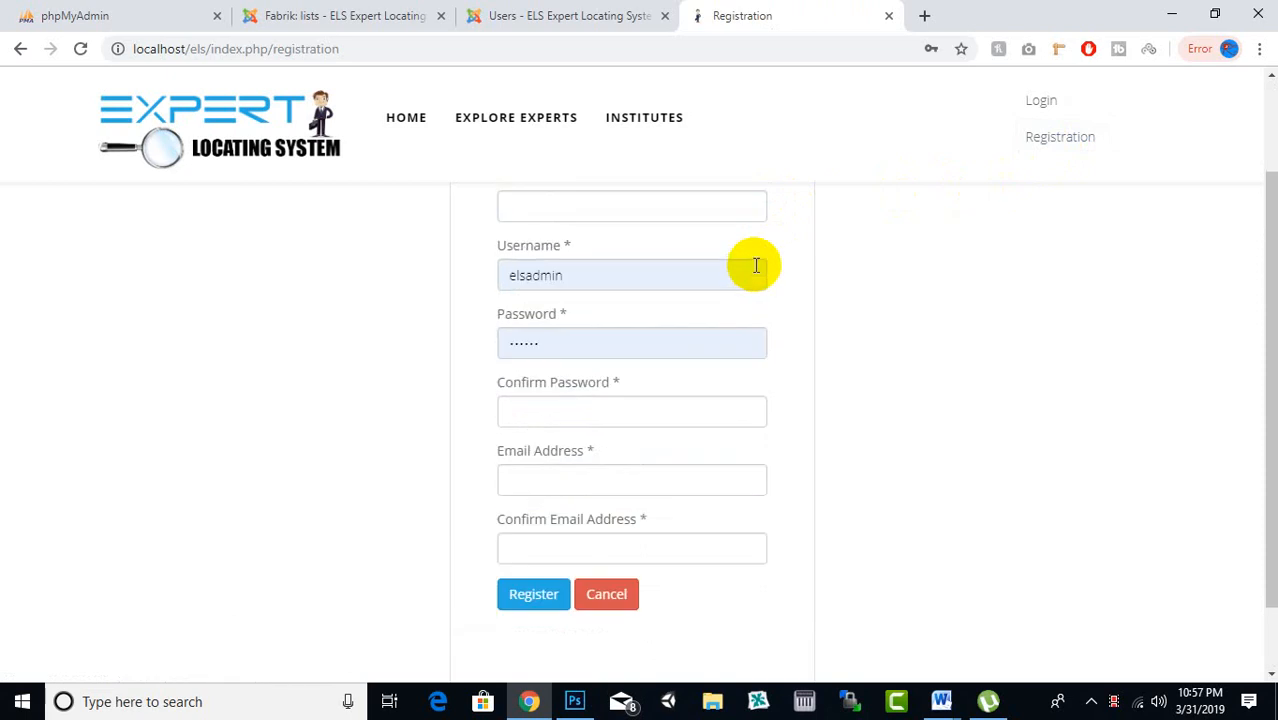
pyautogui.click(643, 335)
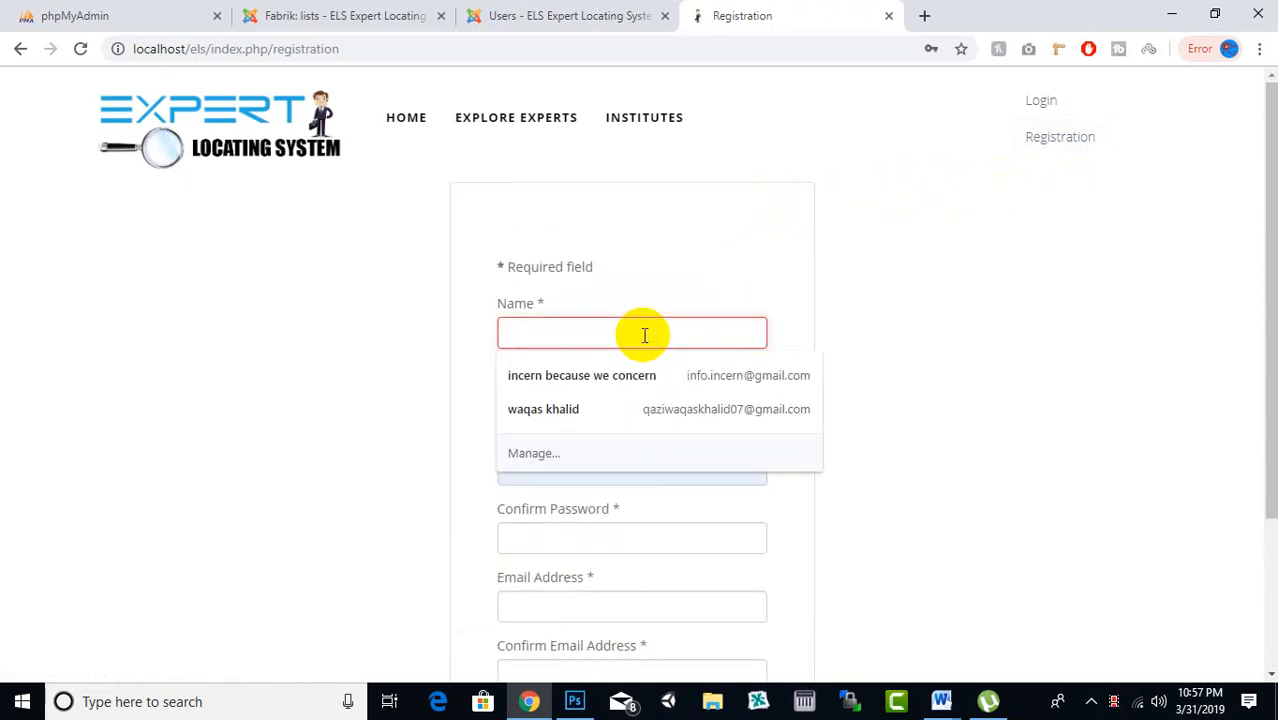
pyautogui.click(881, 220)
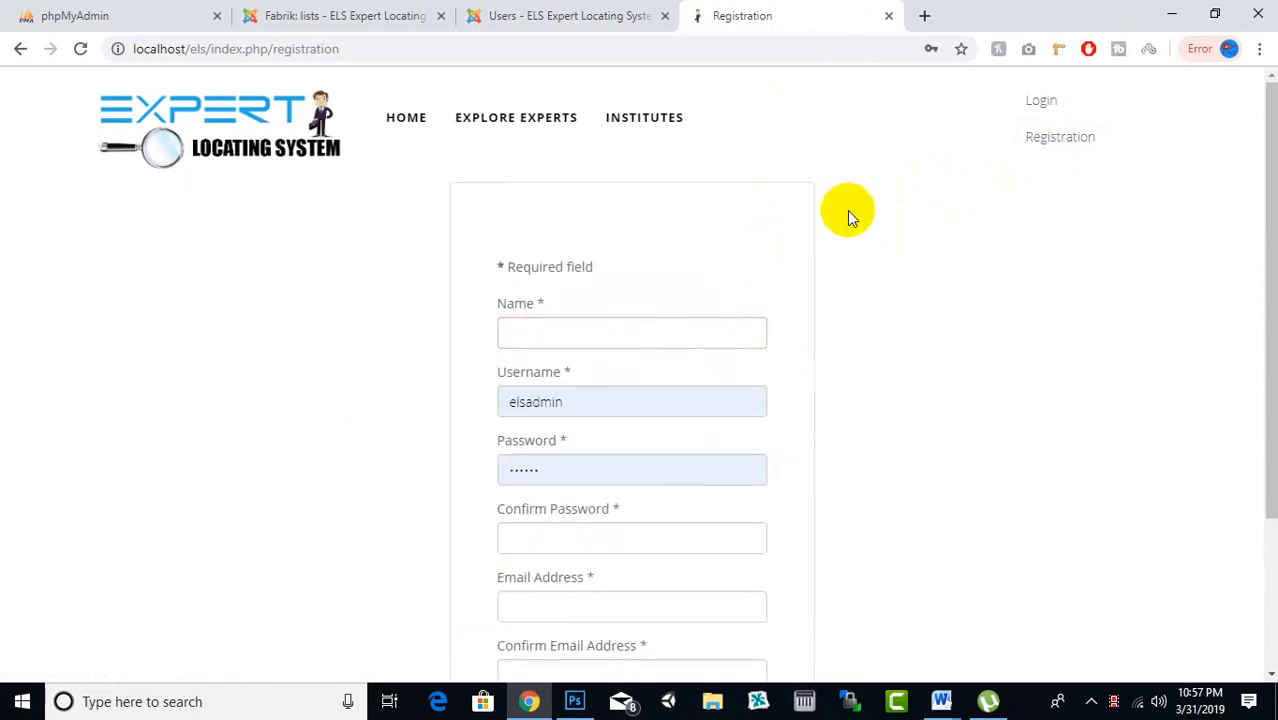
pyautogui.scroll(-2, 847, 211)
pyautogui.moveTo(515, 435)
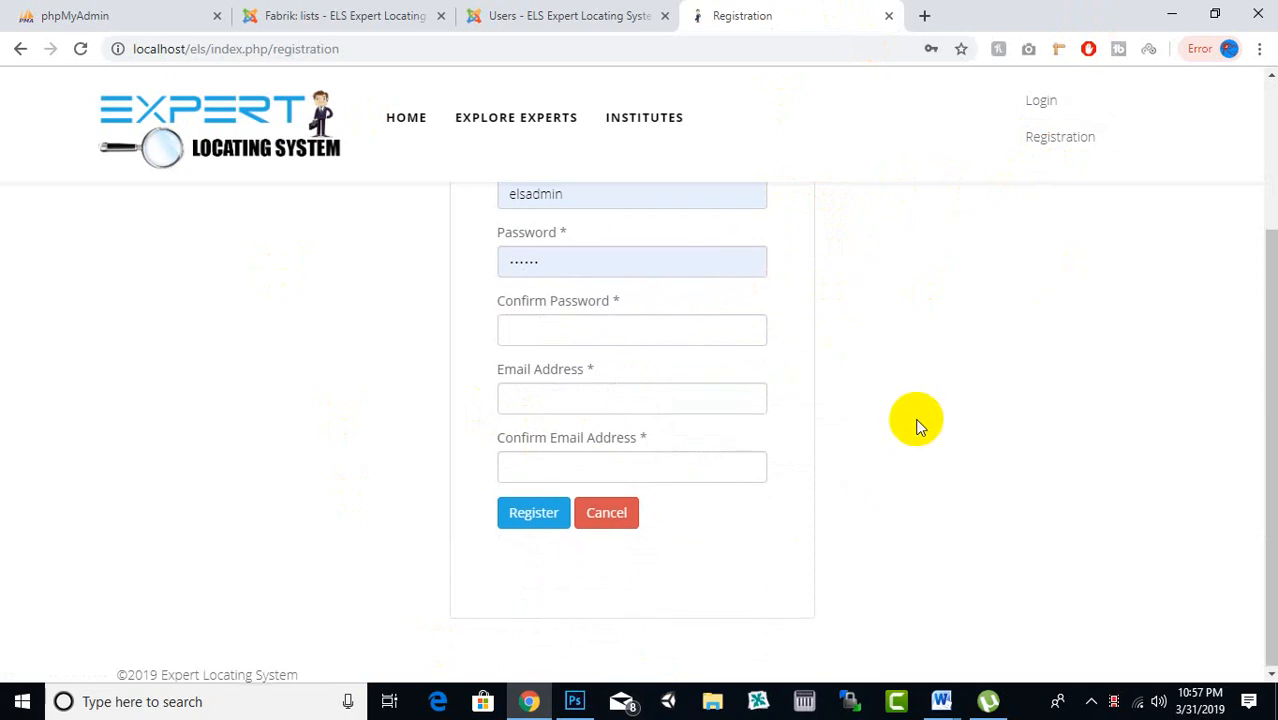
pyautogui.scroll(2, 913, 422)
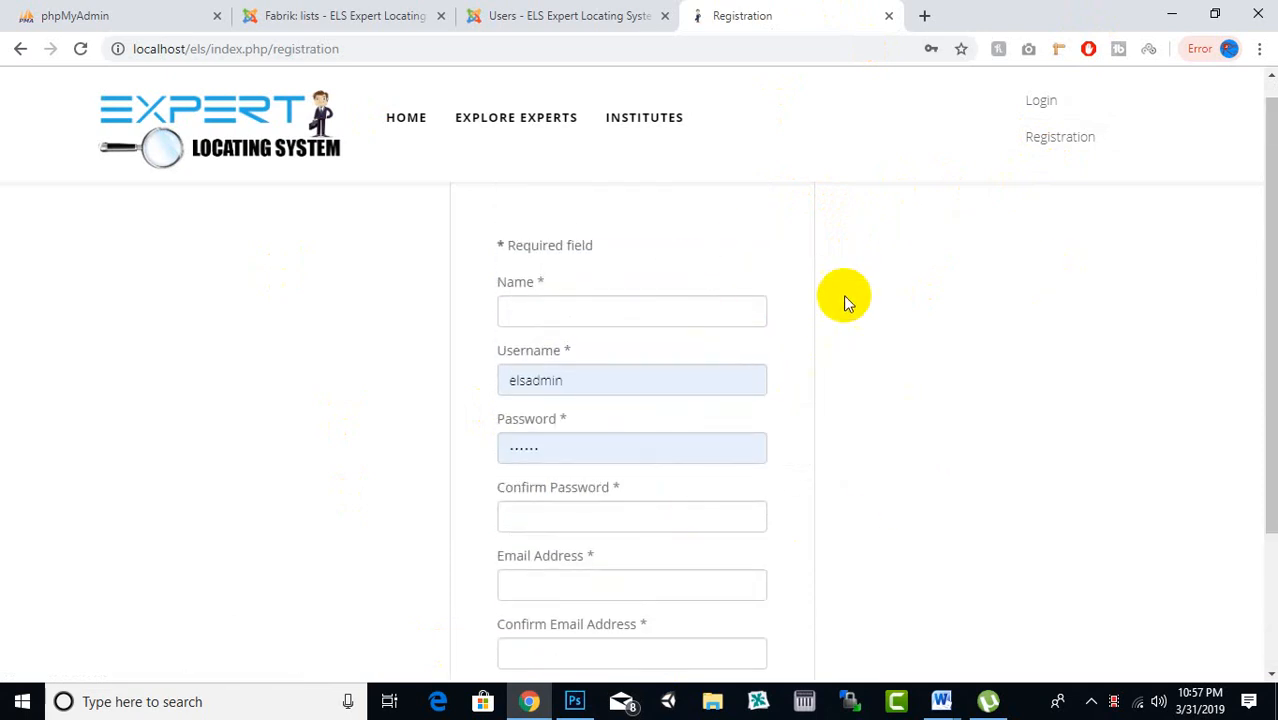
pyautogui.scroll(-2, 779, 380)
pyautogui.scroll(2, 923, 292)
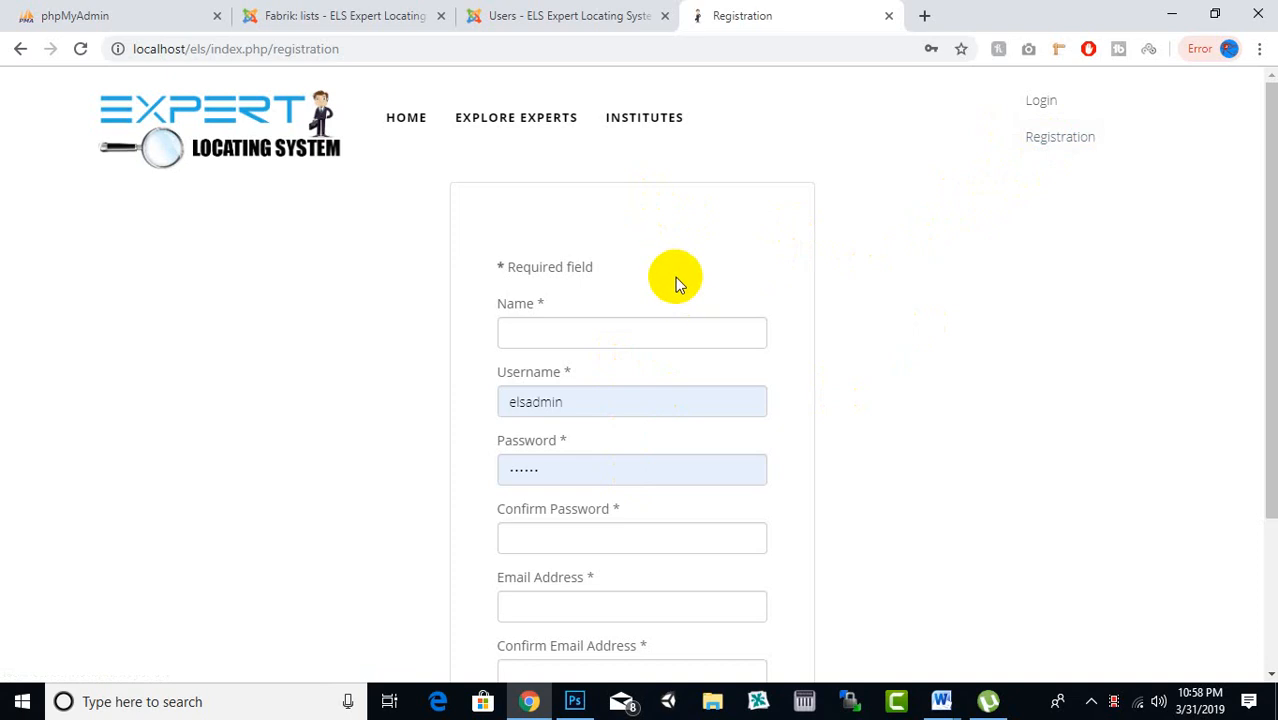
# Submit the front-end login form and select the private-section warning it returns
pyautogui.click(1045, 103)
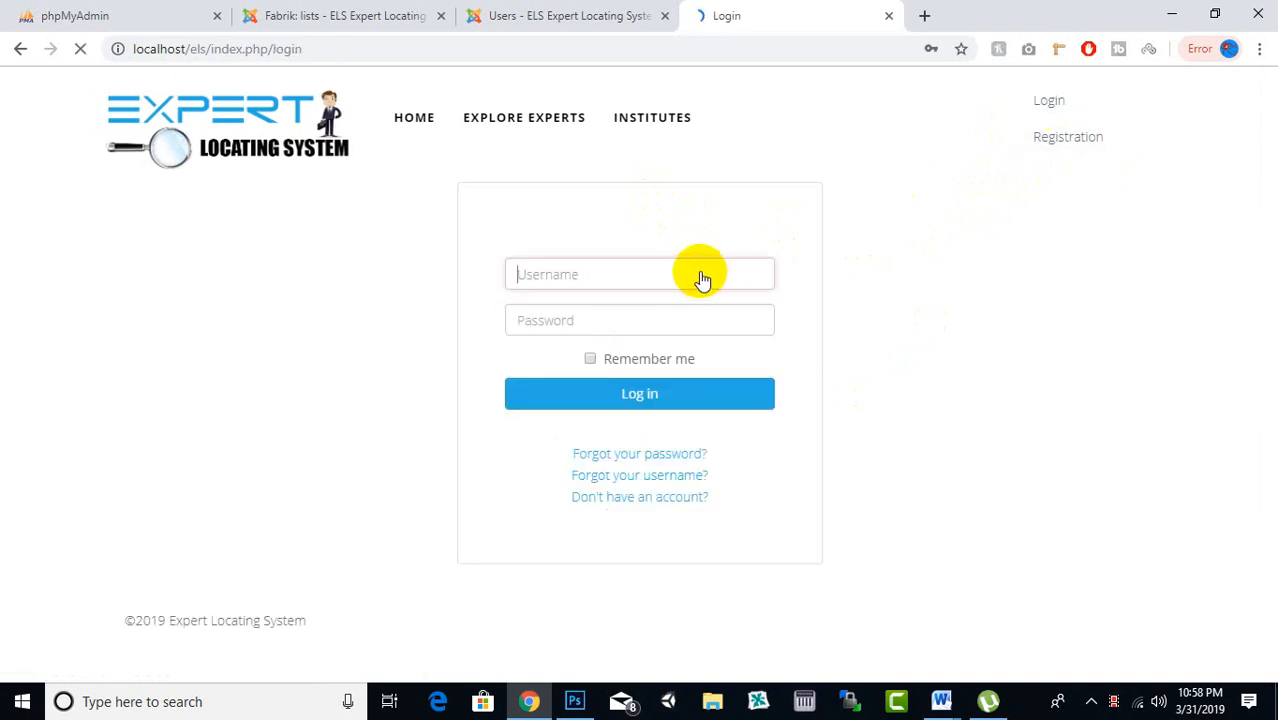
pyautogui.click(616, 277)
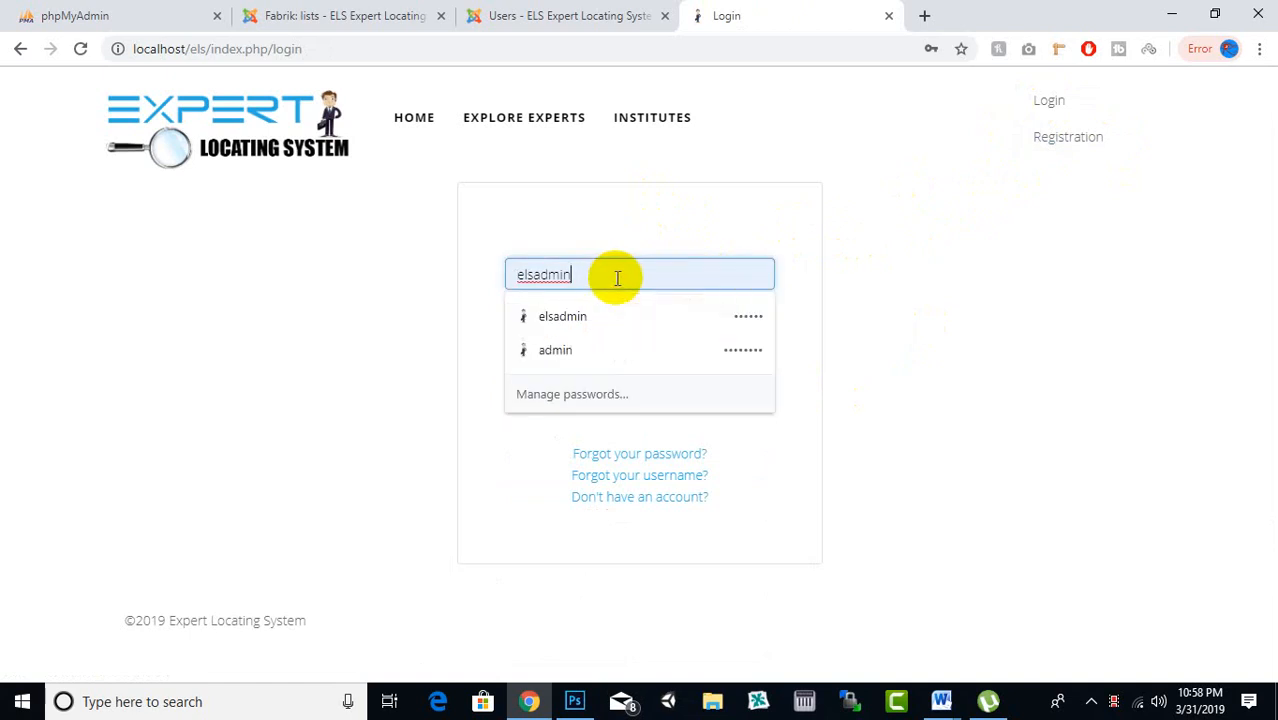
pyautogui.click(670, 220)
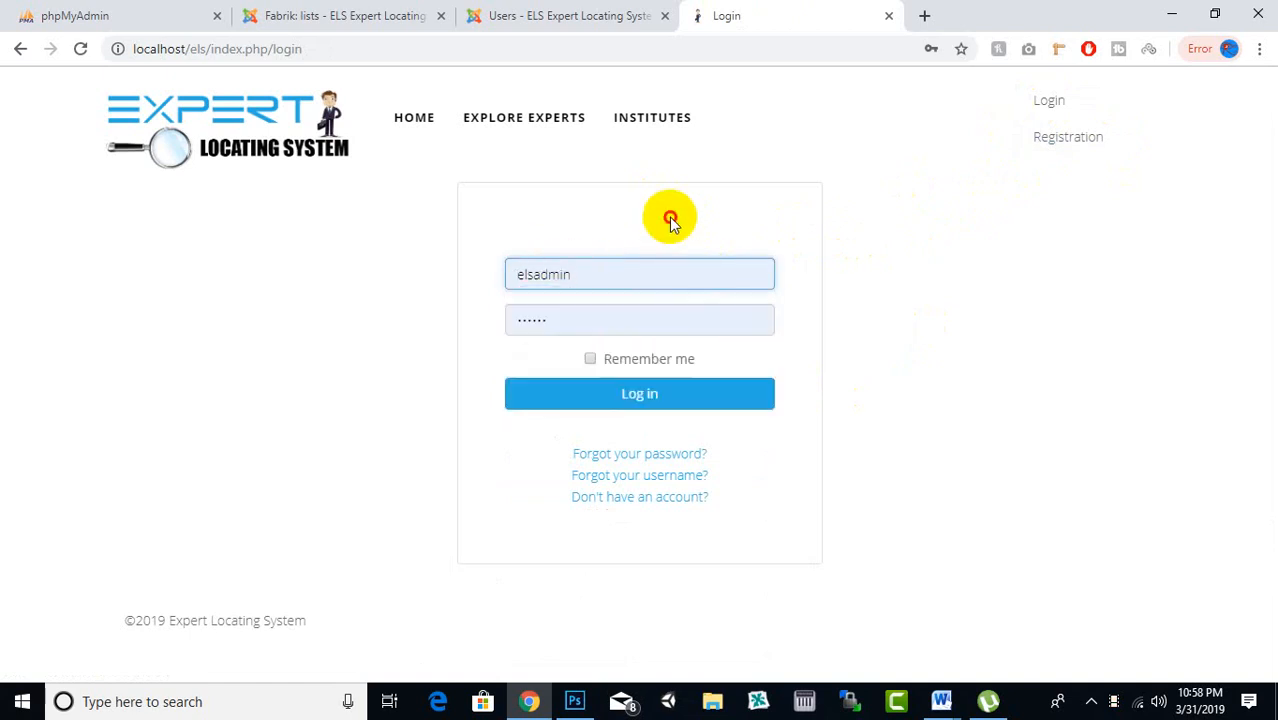
pyautogui.click(678, 407)
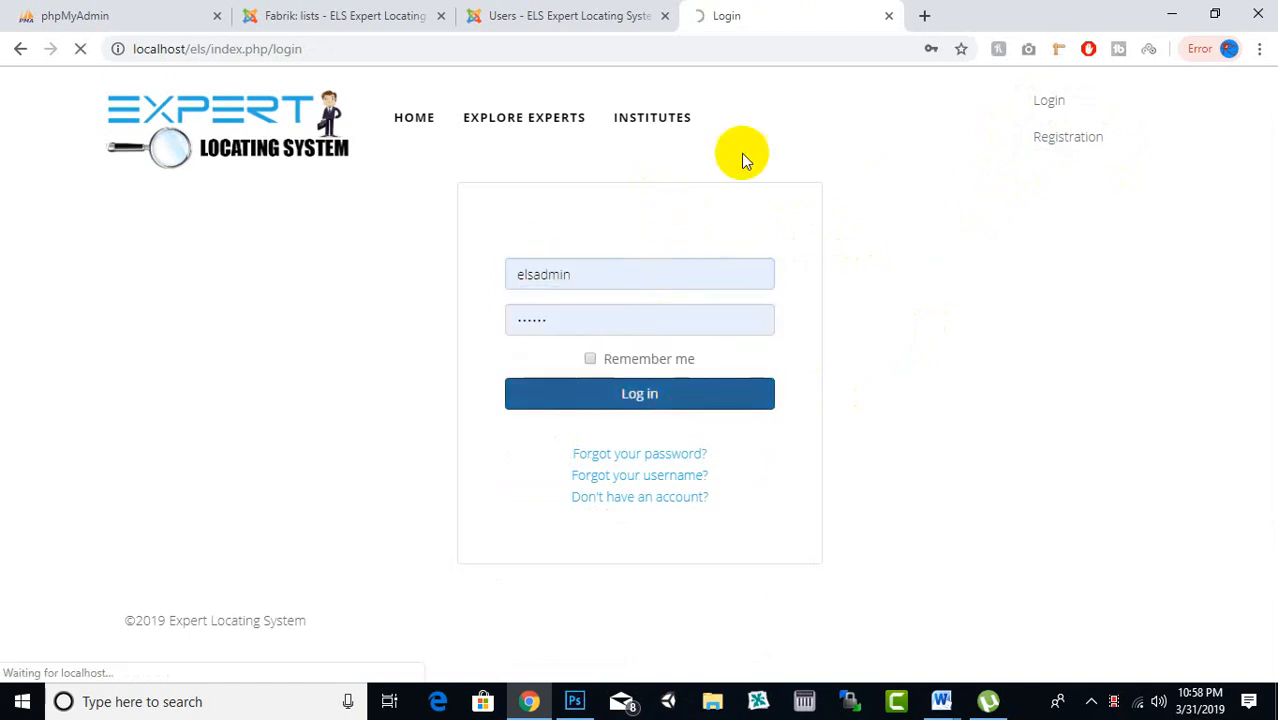
pyautogui.click(577, 12)
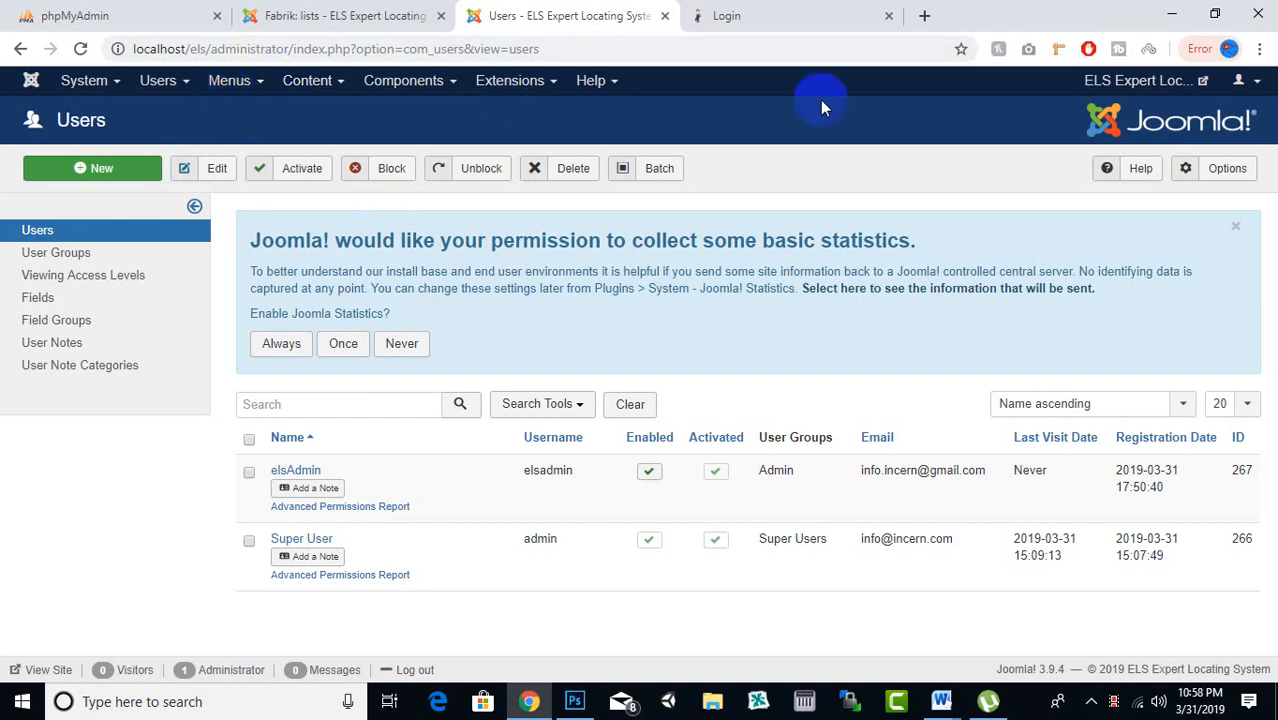
pyautogui.click(834, 8)
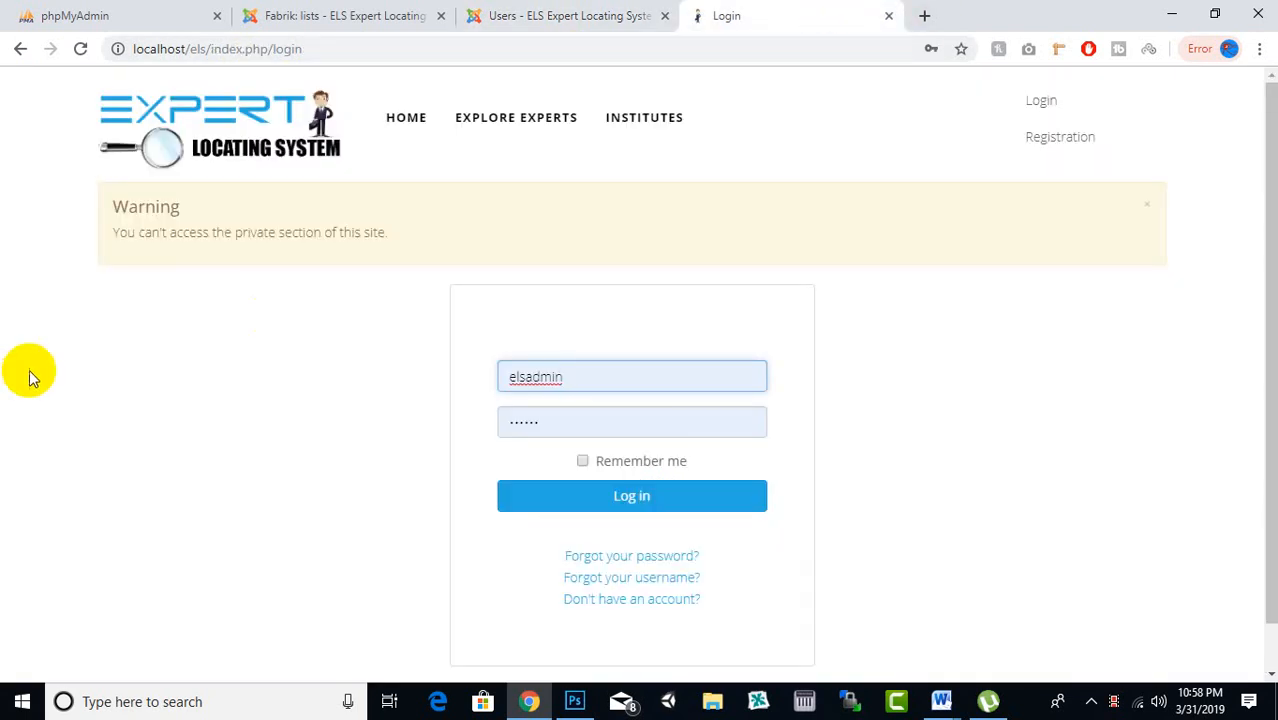
pyautogui.moveTo(251, 235); pyautogui.dragTo(379, 237)
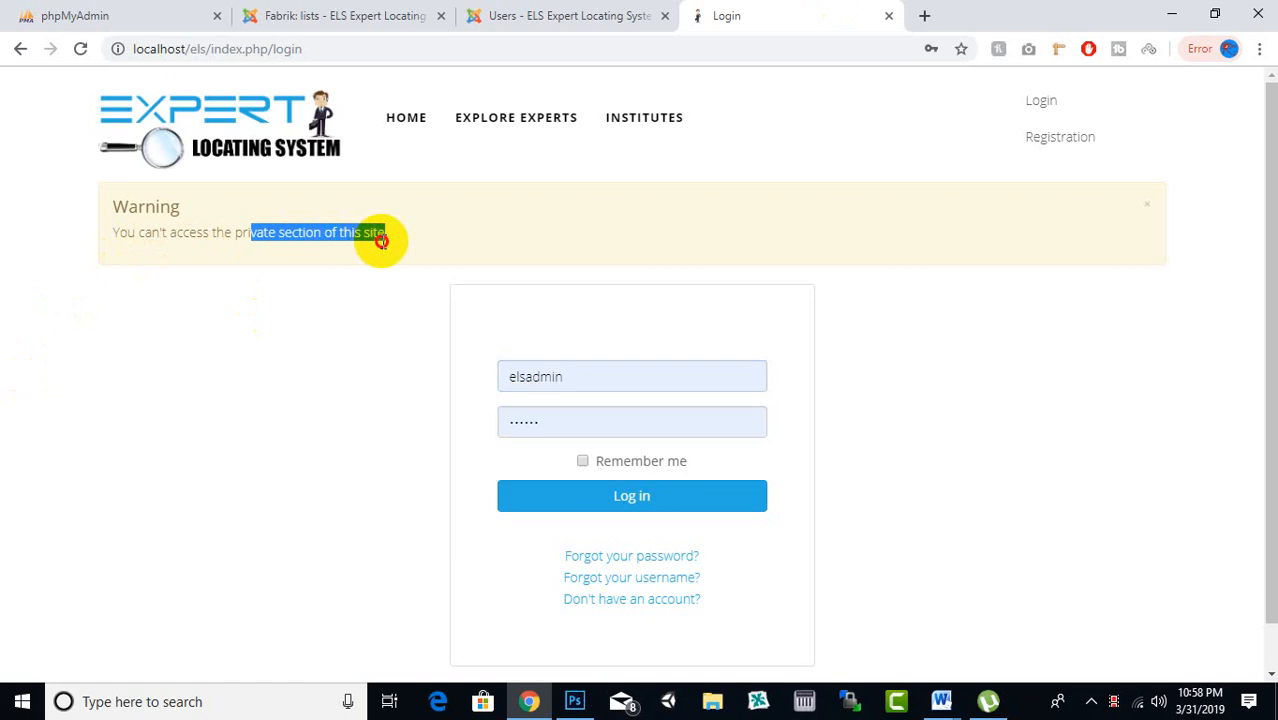
# Reload the administrator's Users list, retry the front-end login, and return to the users list
pyautogui.click(427, 243)
pyautogui.click(572, 10)
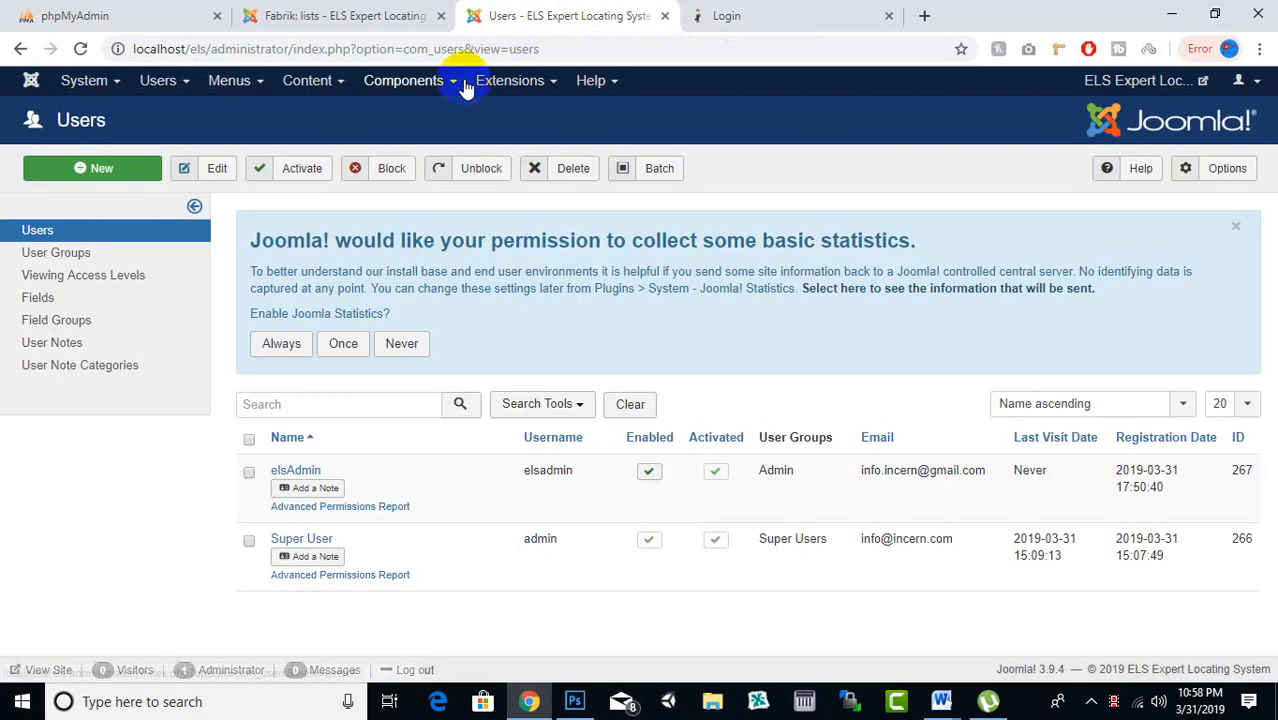
pyautogui.click(180, 88)
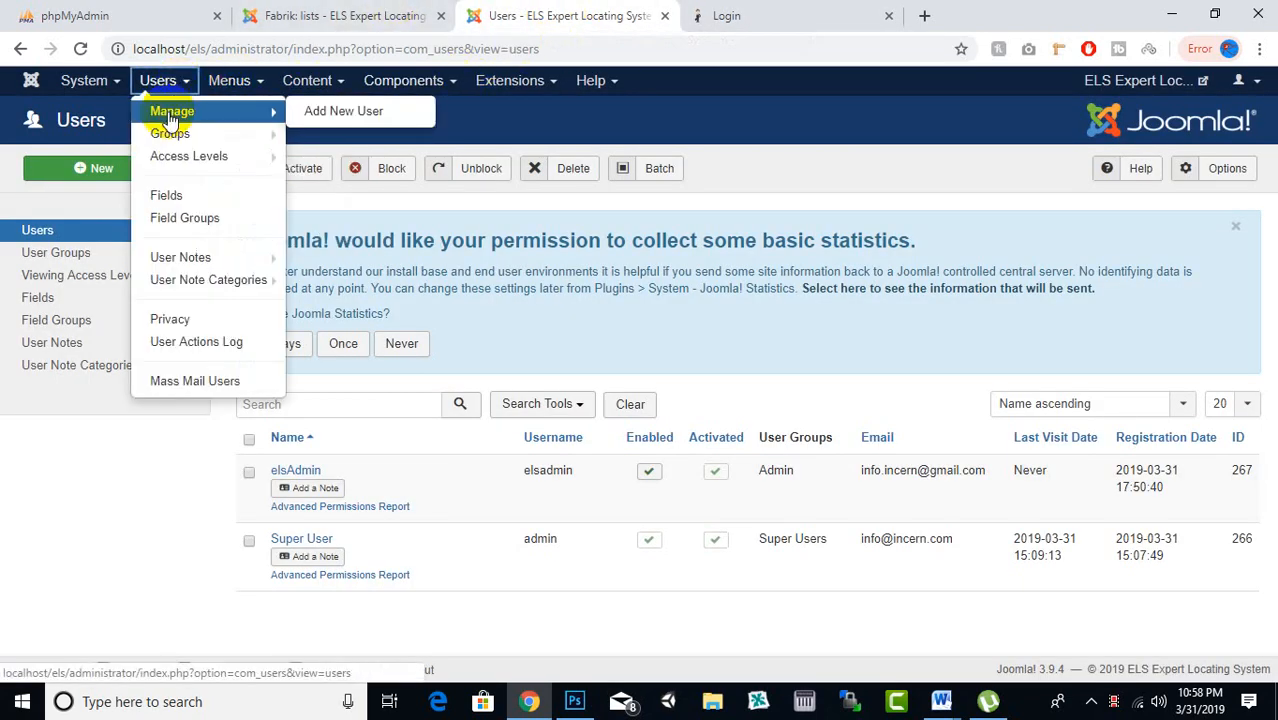
pyautogui.click(212, 114)
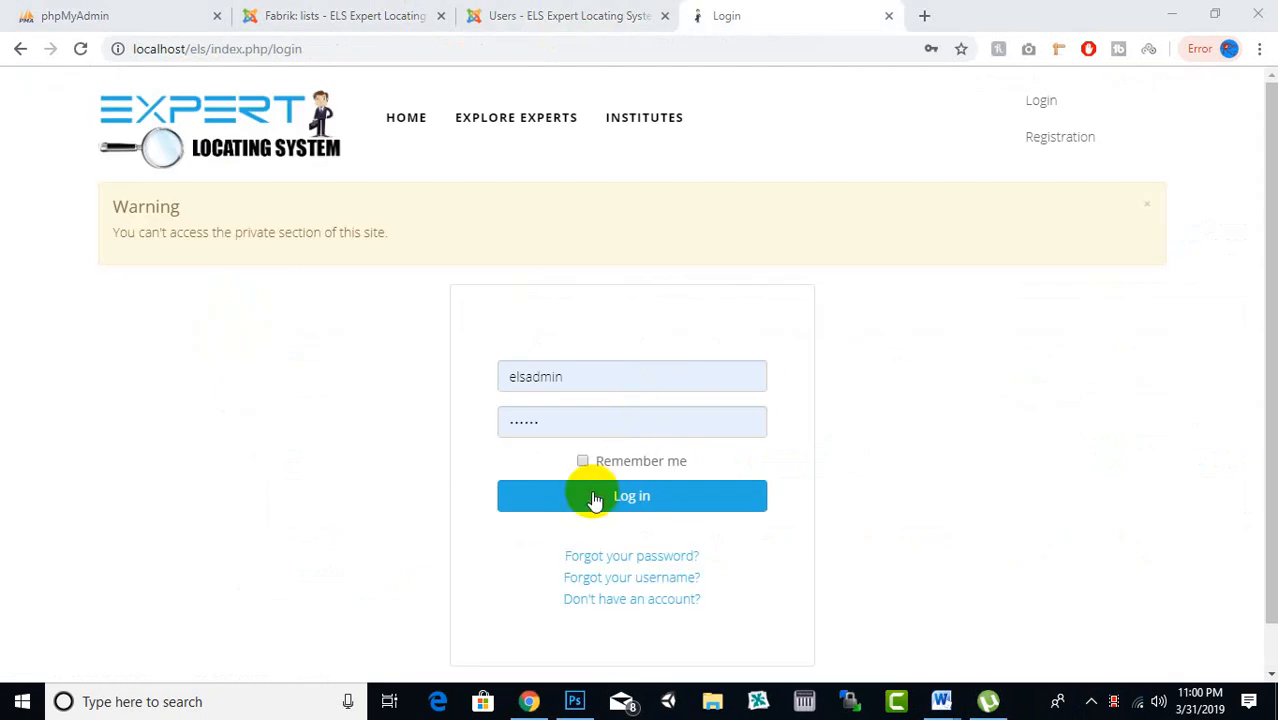
pyautogui.click(598, 498)
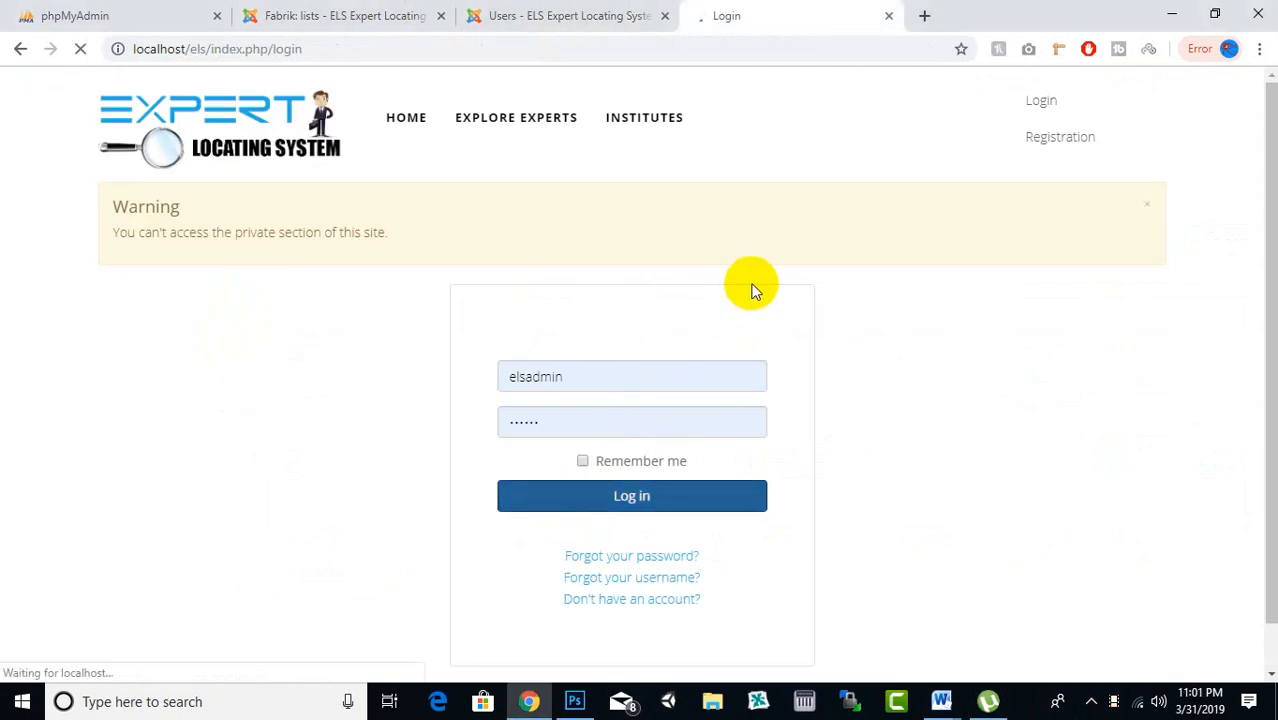
pyautogui.click(622, 13)
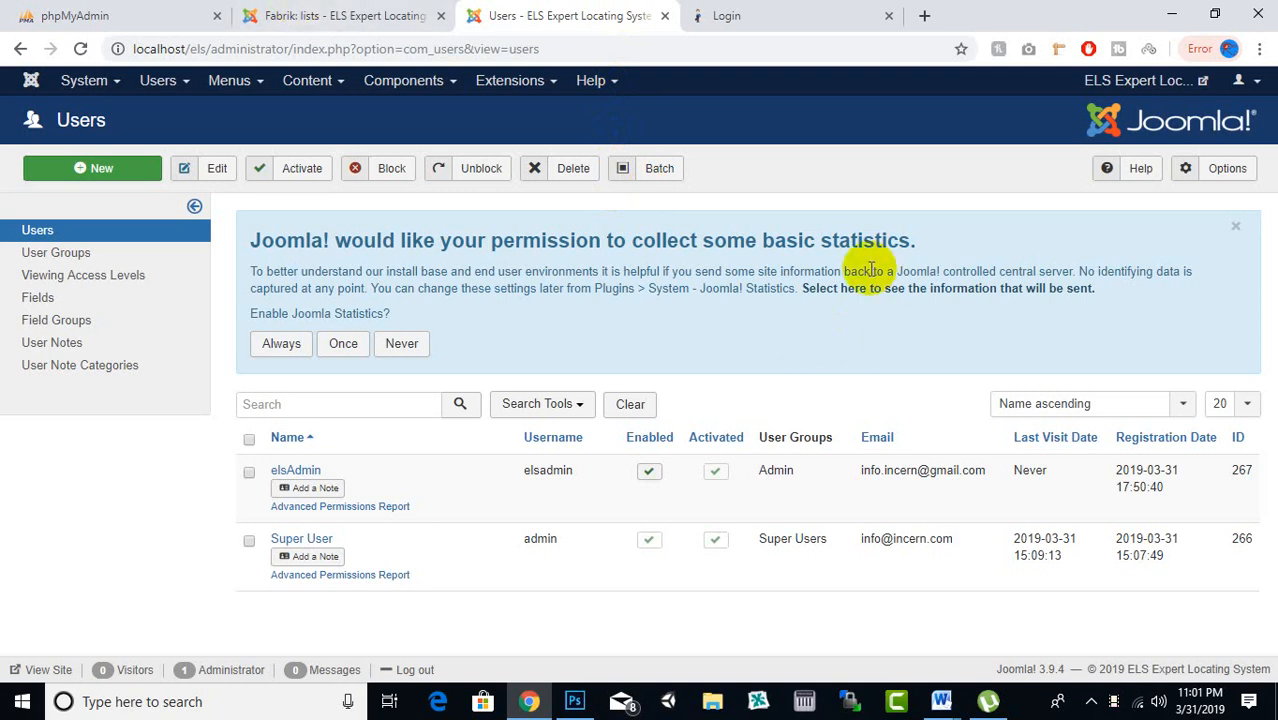
# Add the elsAdmin account to the Registered and Administrator groups, leaving Super Users unticked
pyautogui.click(298, 471)
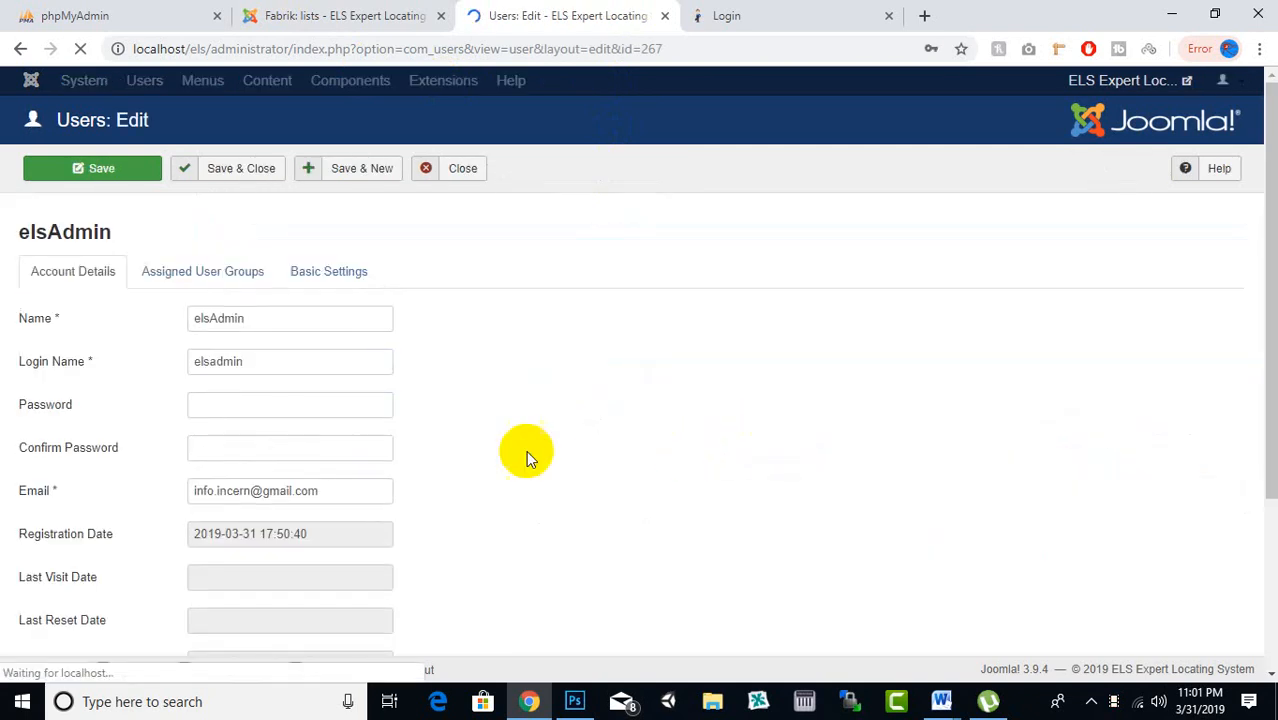
pyautogui.click(257, 444)
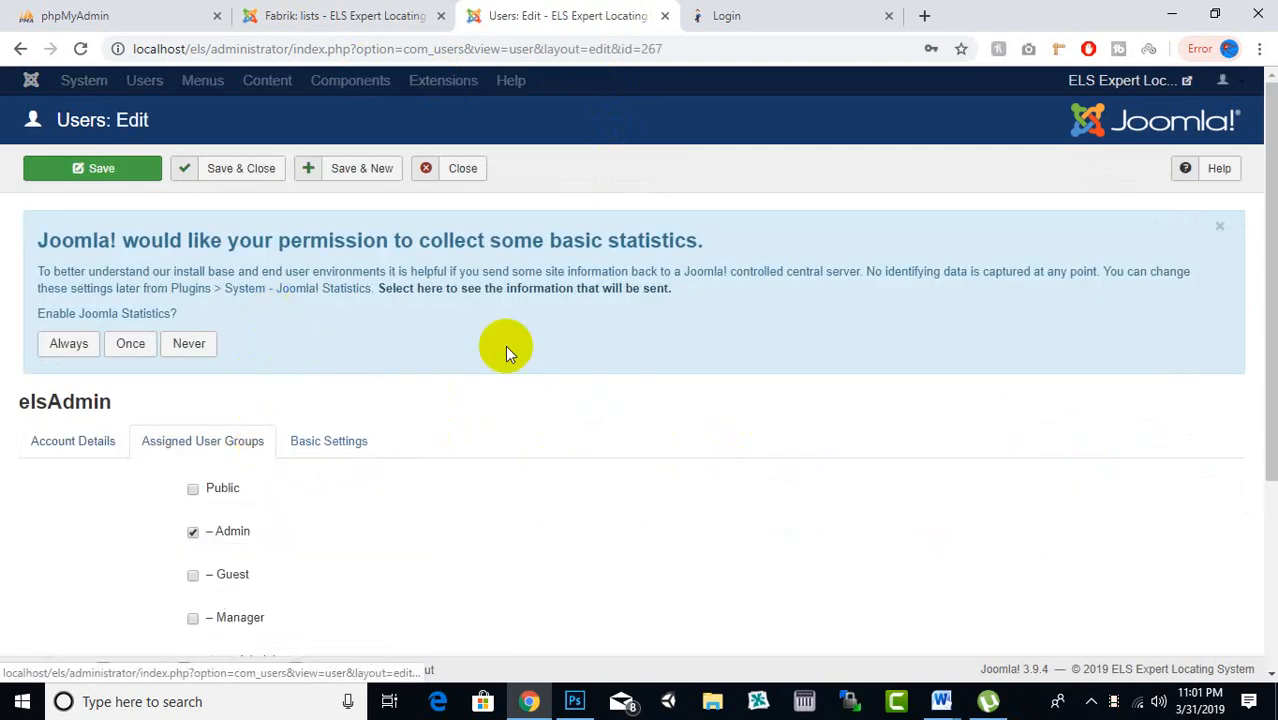
pyautogui.scroll(-2, 505, 345)
pyautogui.scroll(-1, 479, 354)
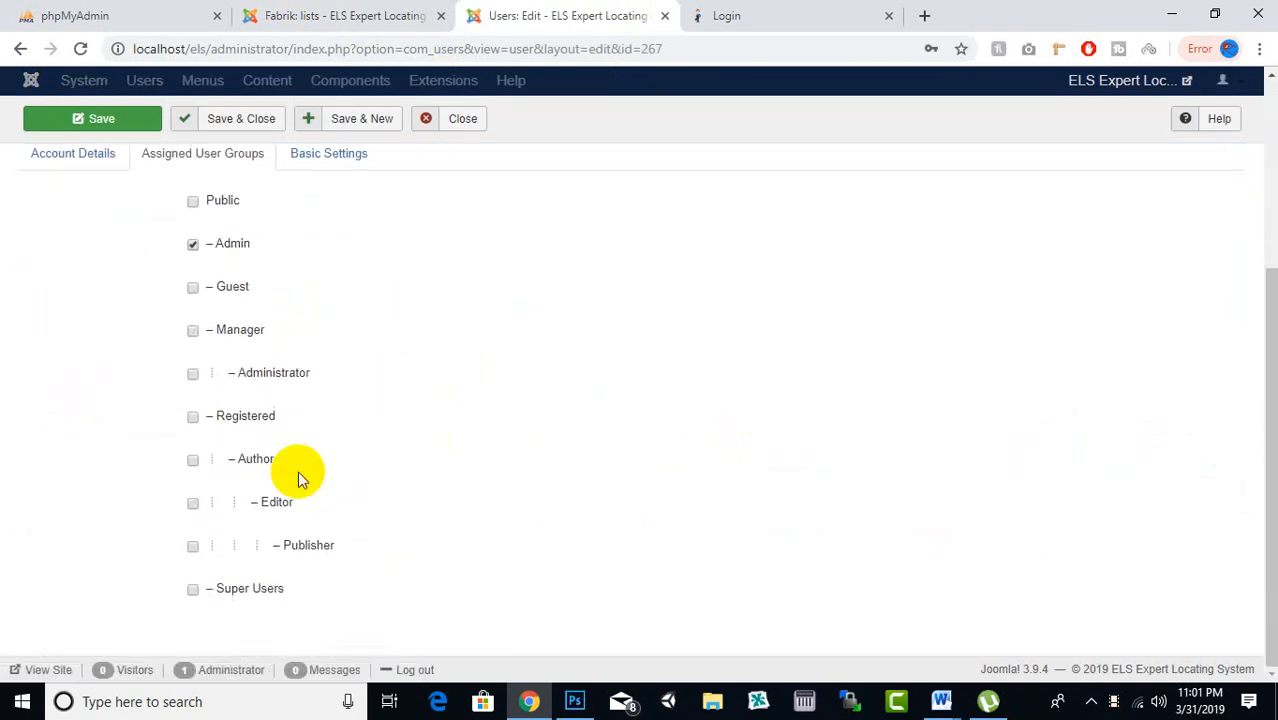
pyautogui.click(194, 416)
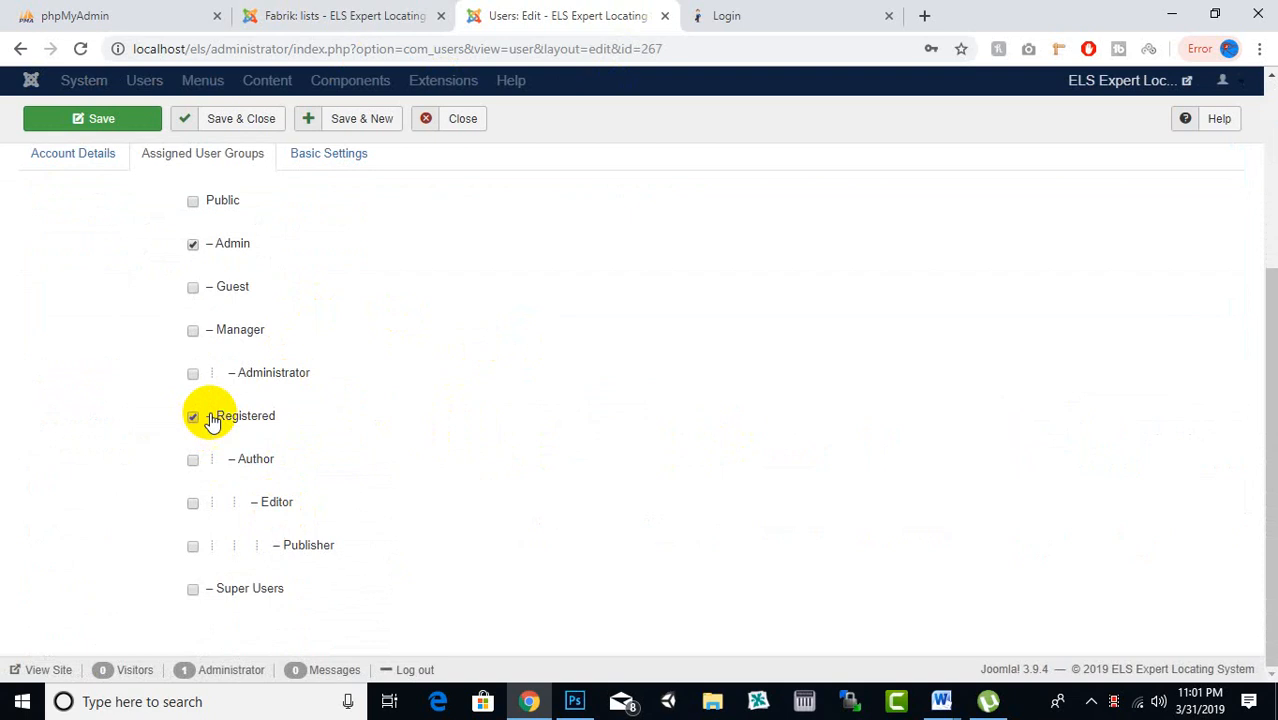
pyautogui.click(194, 373)
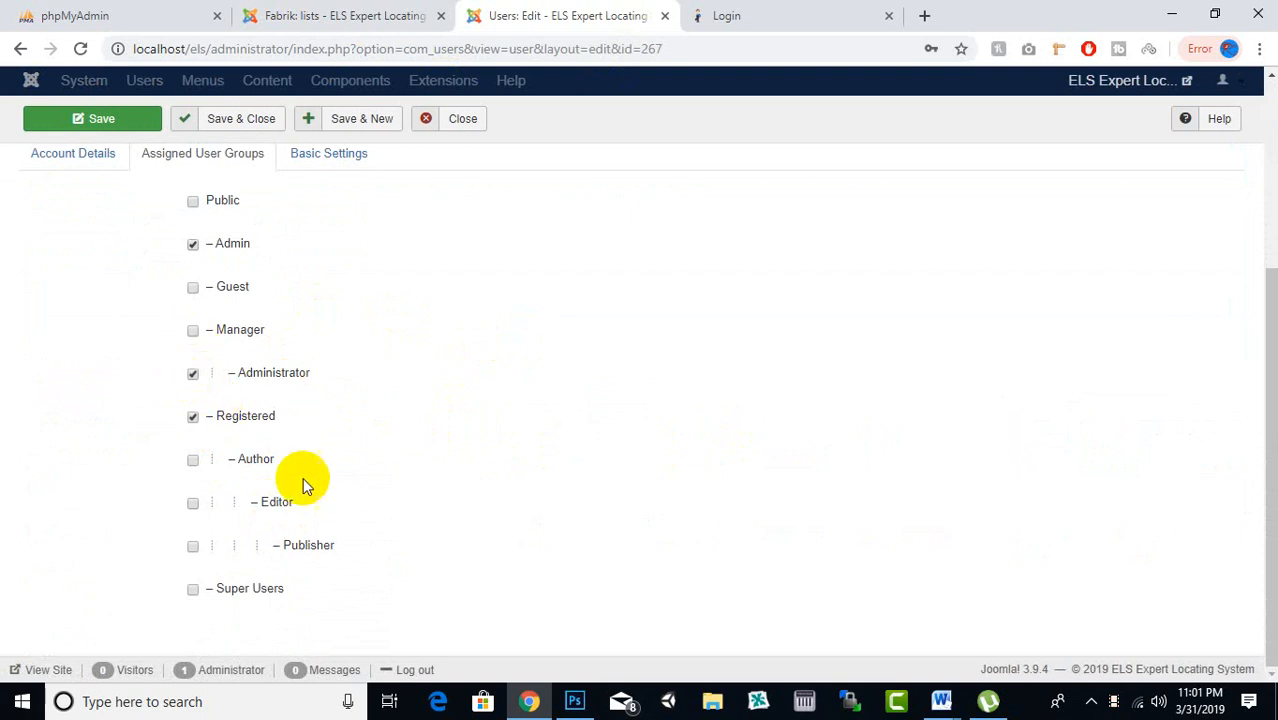
pyautogui.click(191, 592)
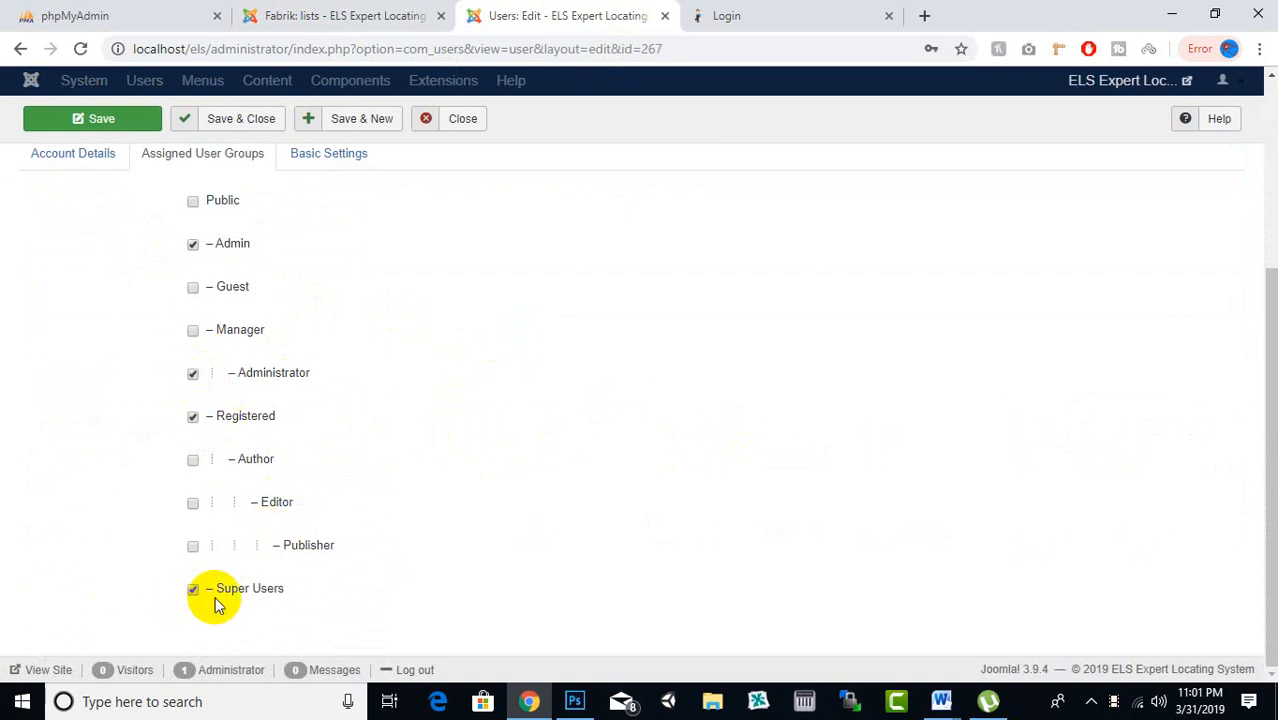
pyautogui.click(192, 592)
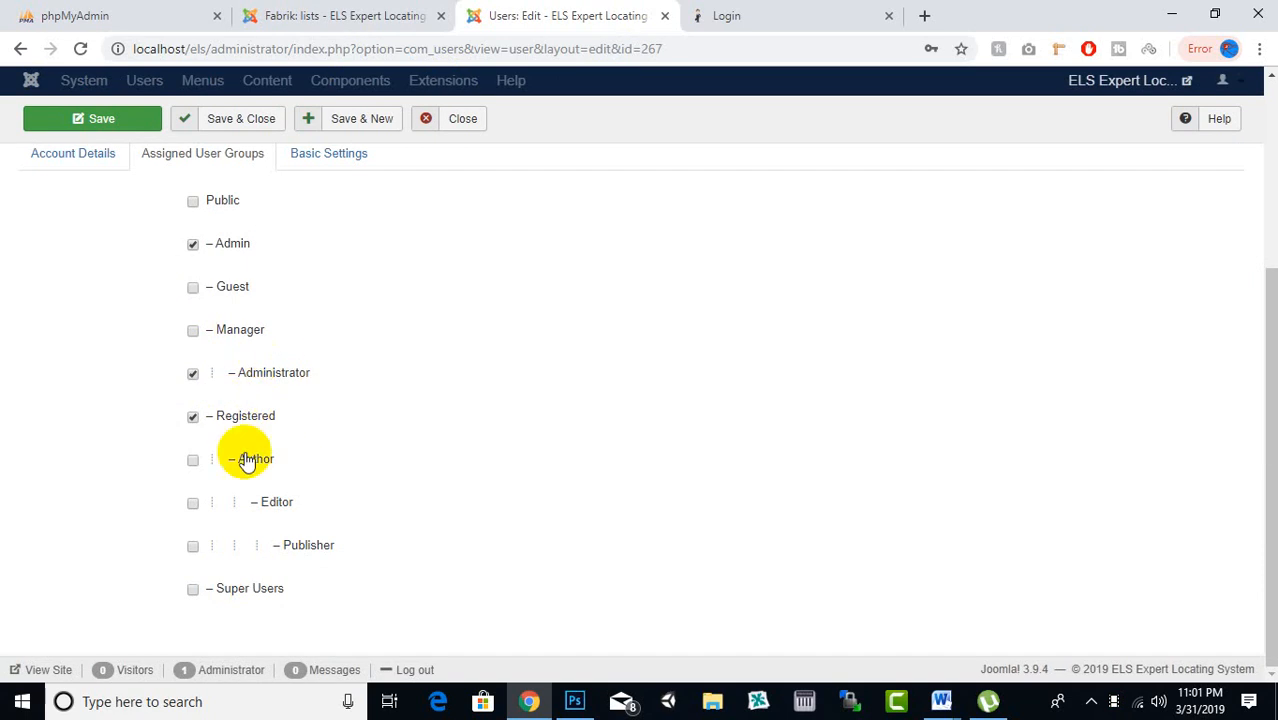
# Add the account to the Manager group, save it, and log in on the front end again
pyautogui.scroll(2, 253, 415)
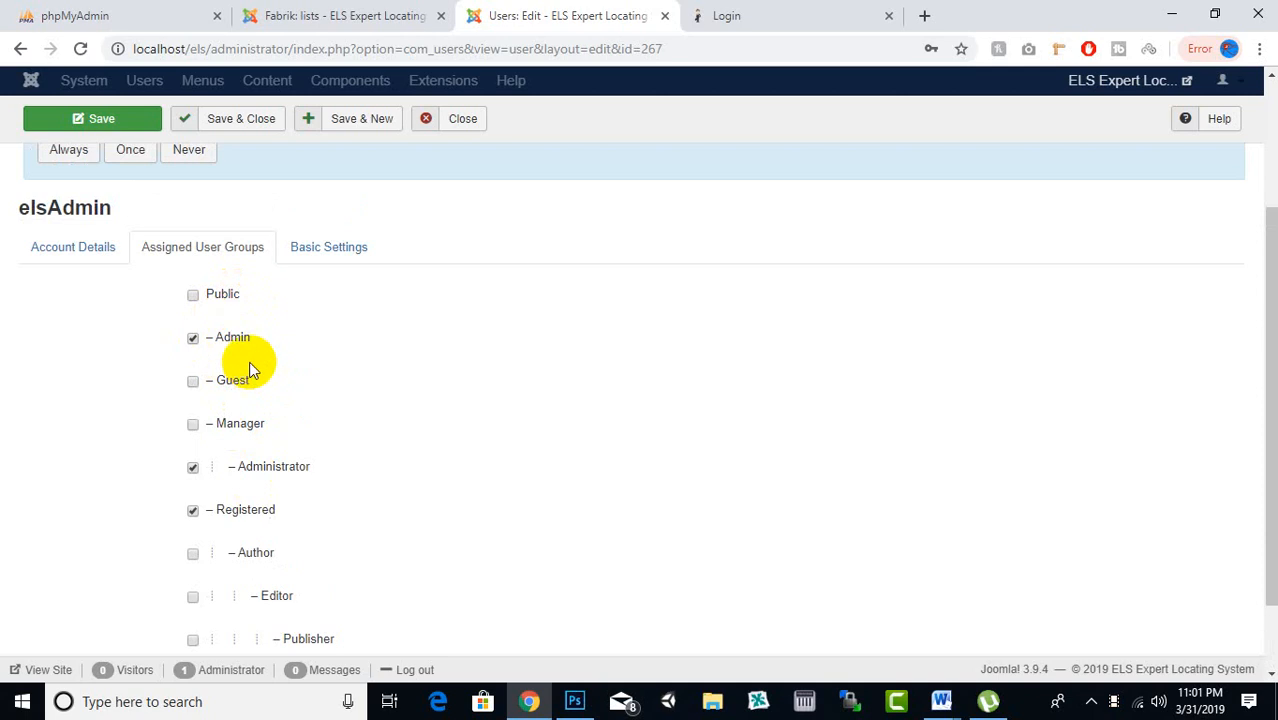
pyautogui.scroll(-2, 251, 400)
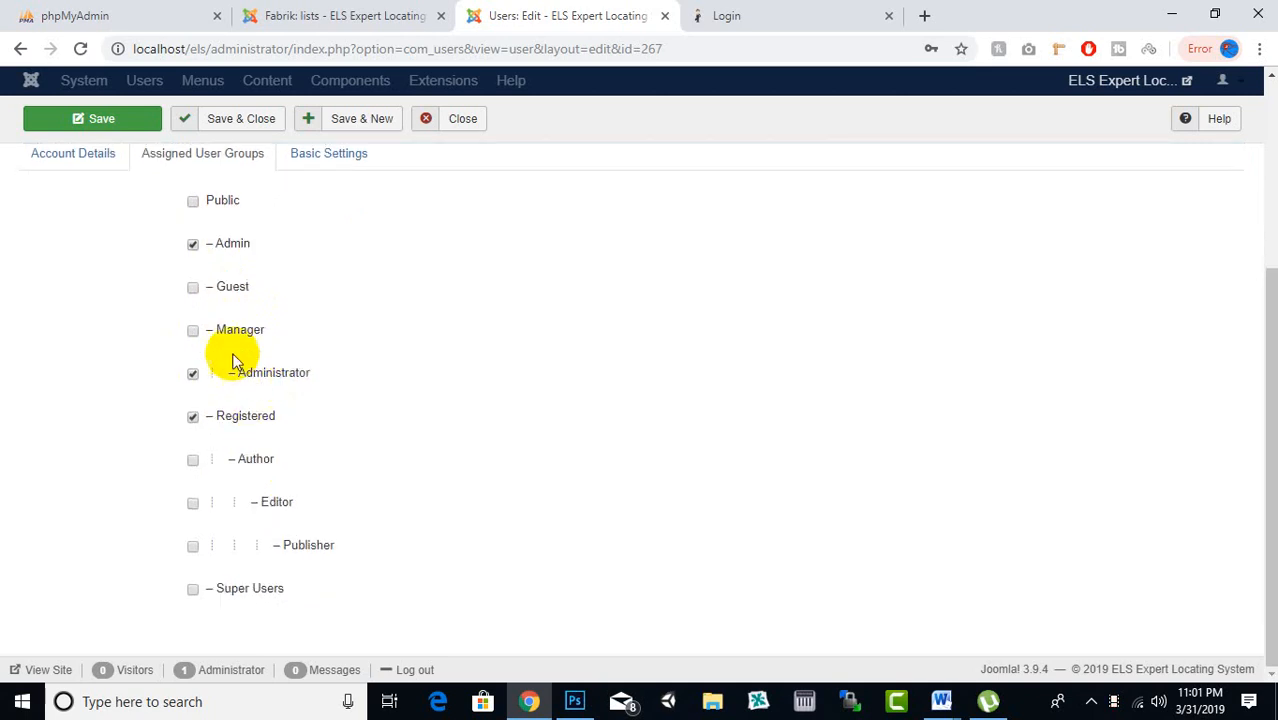
pyautogui.click(195, 331)
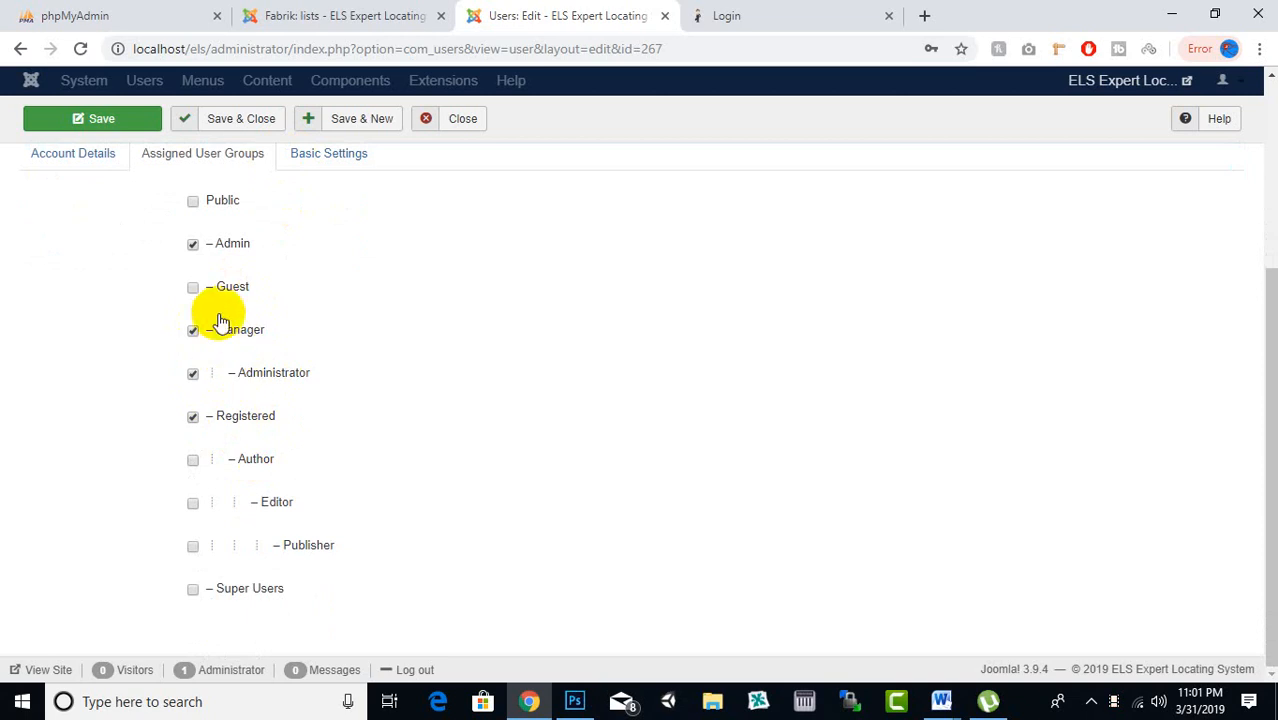
pyautogui.click(273, 121)
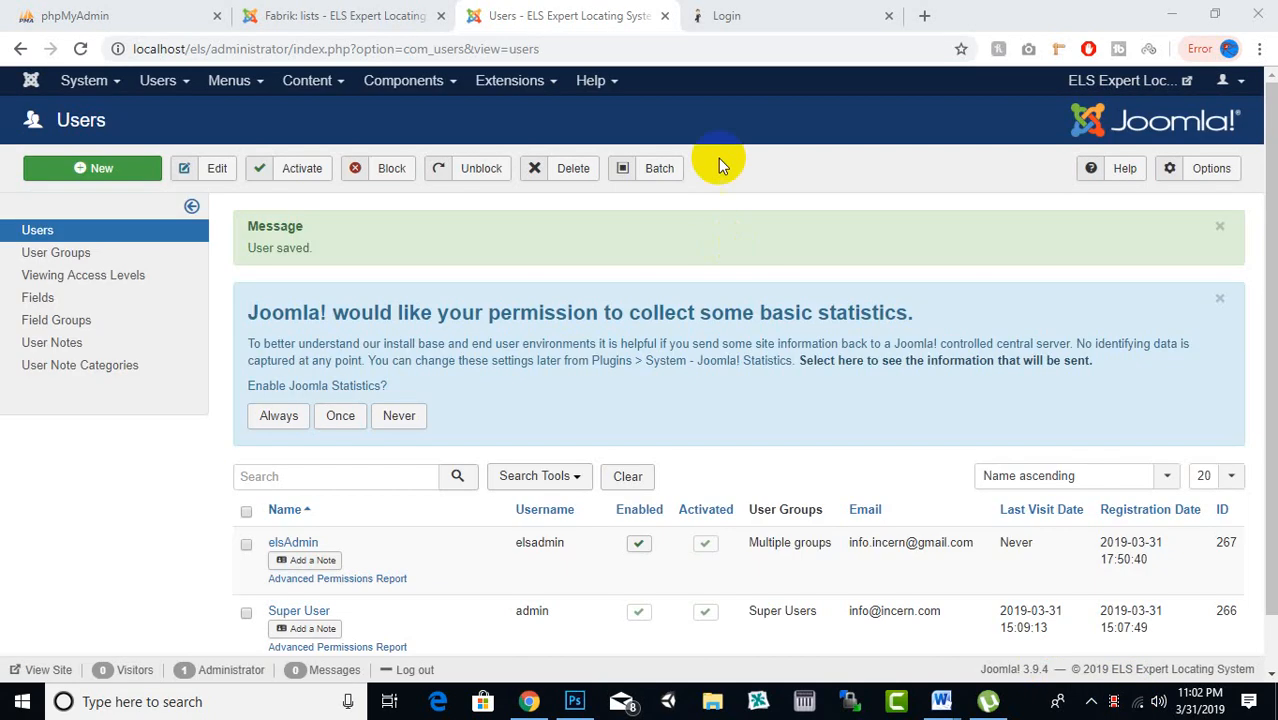
pyautogui.click(727, 14)
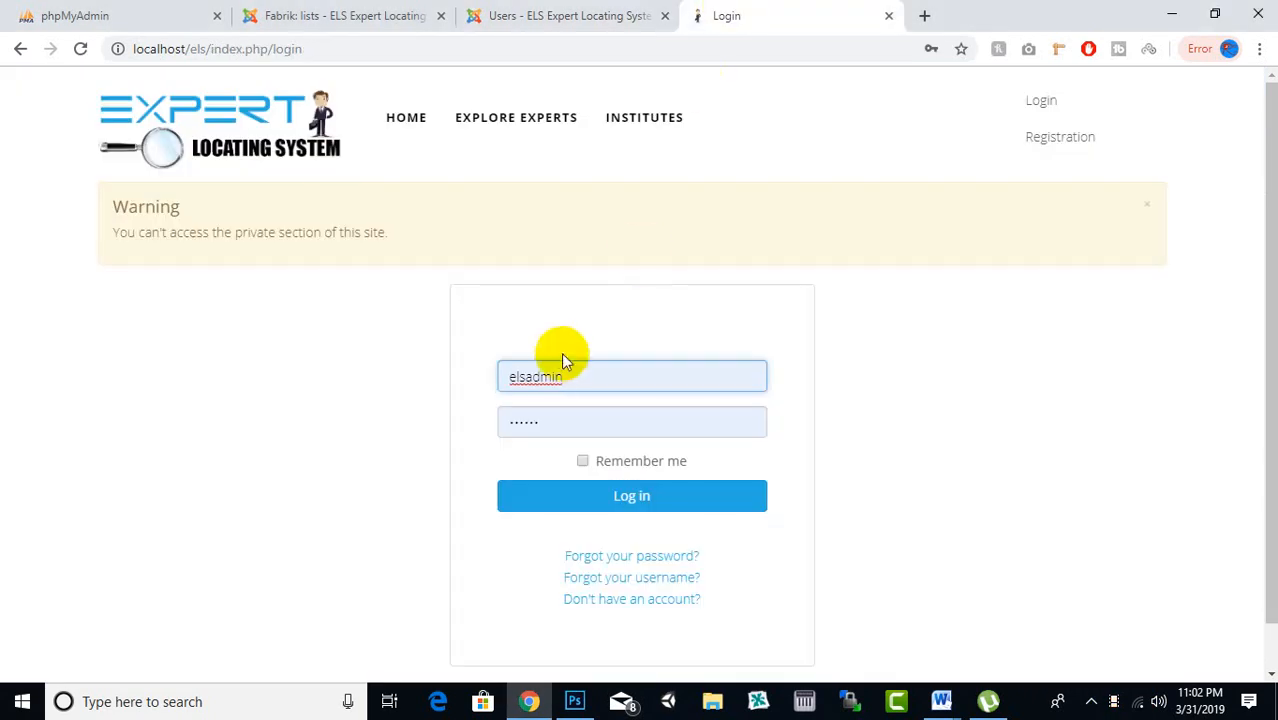
pyautogui.click(596, 498)
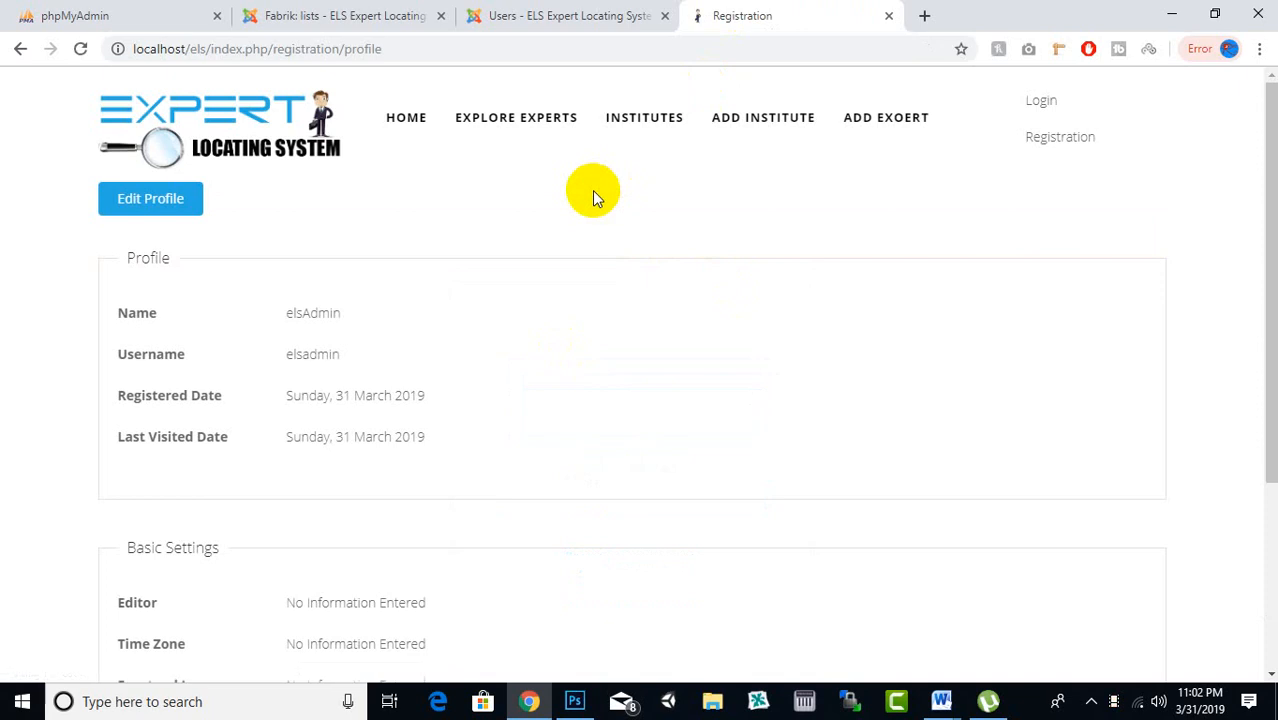
# Look over the front-end Add Expert form and its fields
pyautogui.scroll(-3, 641, 275)
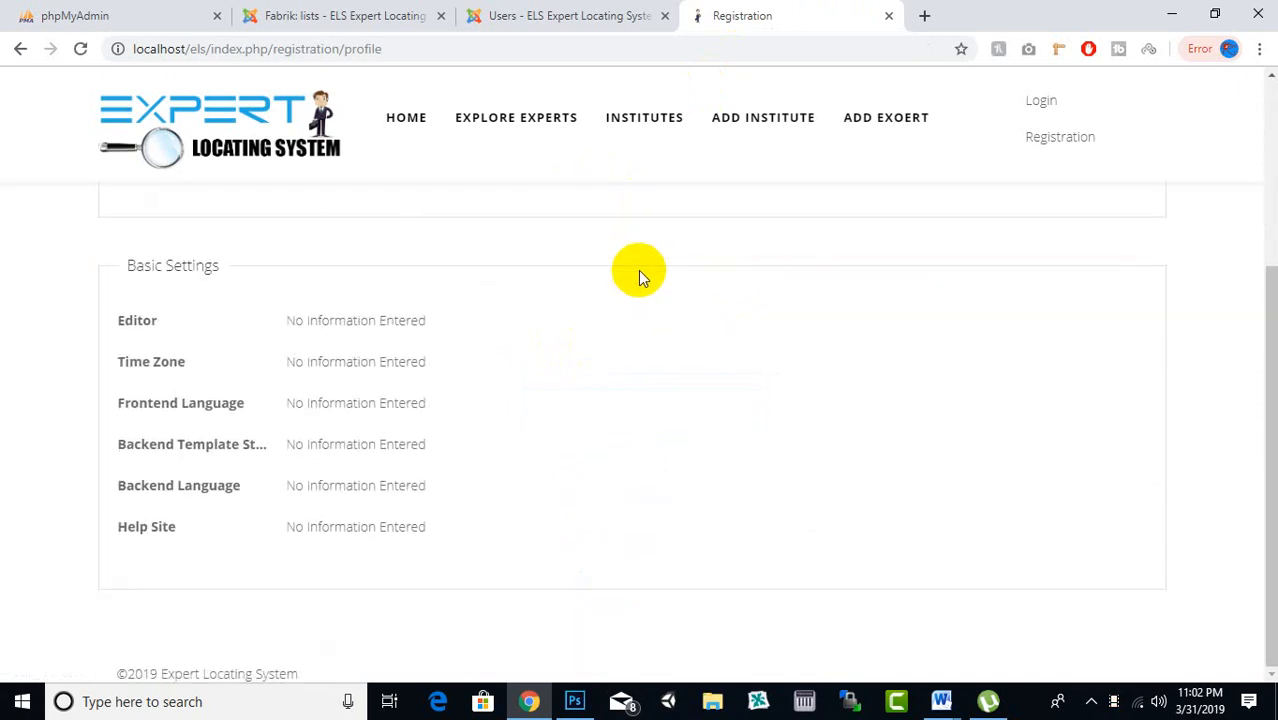
pyautogui.scroll(3, 860, 355)
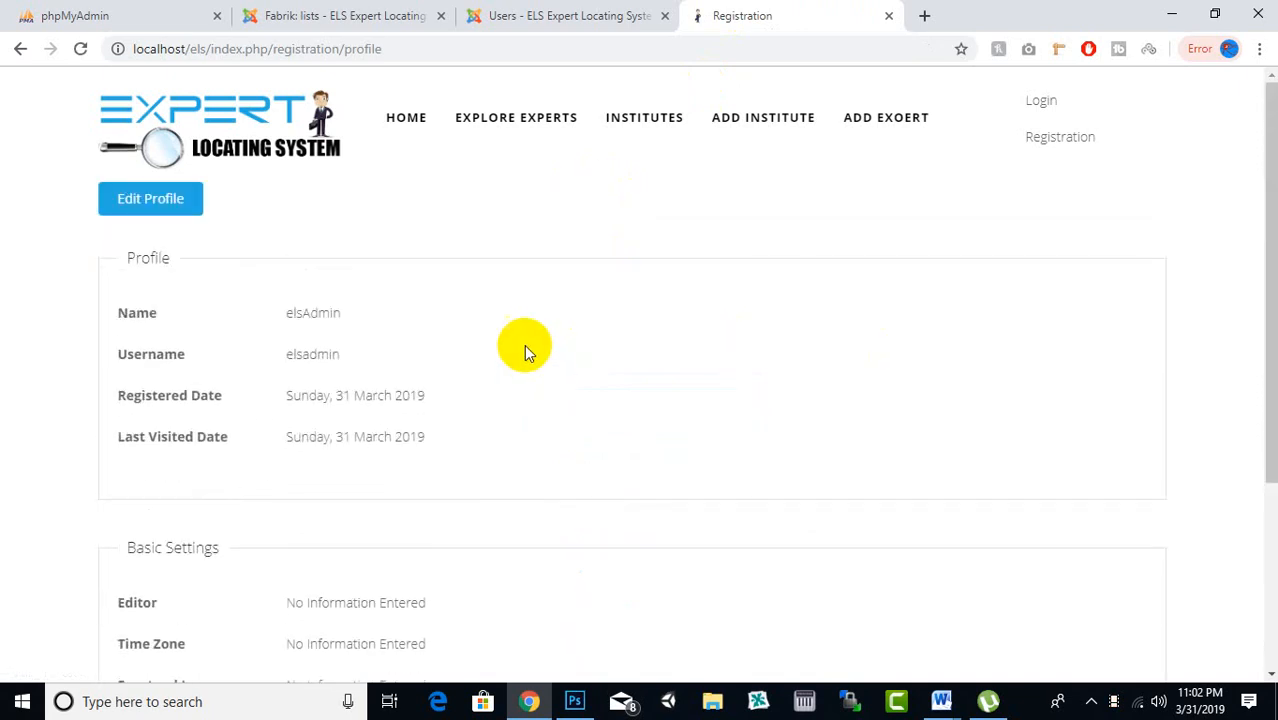
pyautogui.scroll(-1, 521, 340)
pyautogui.scroll(1, 519, 329)
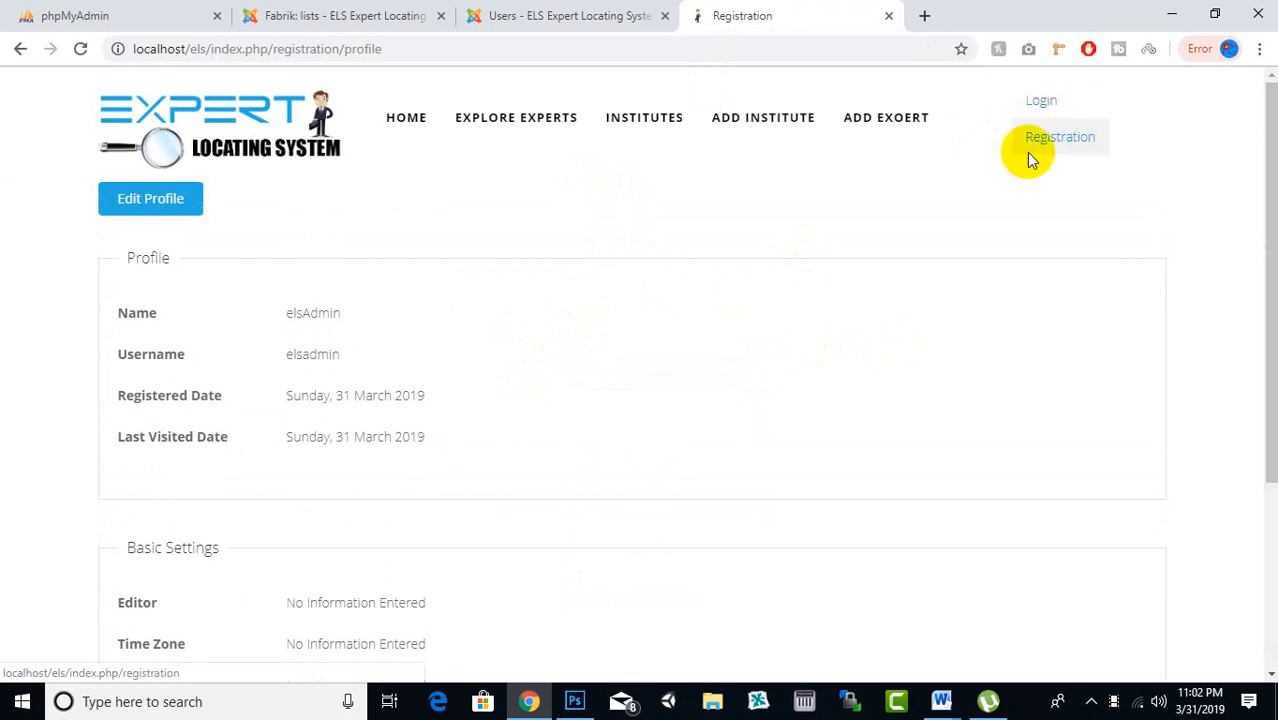
pyautogui.click(1059, 108)
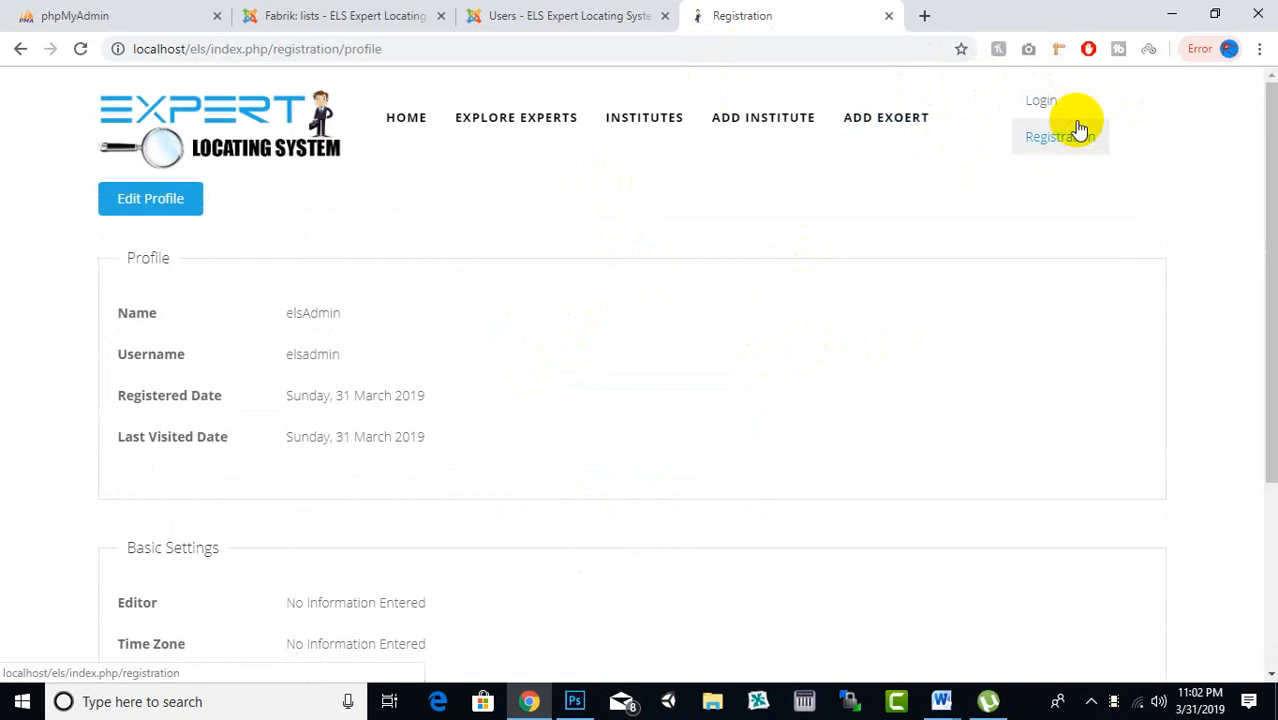
pyautogui.scroll(-3, 708, 334)
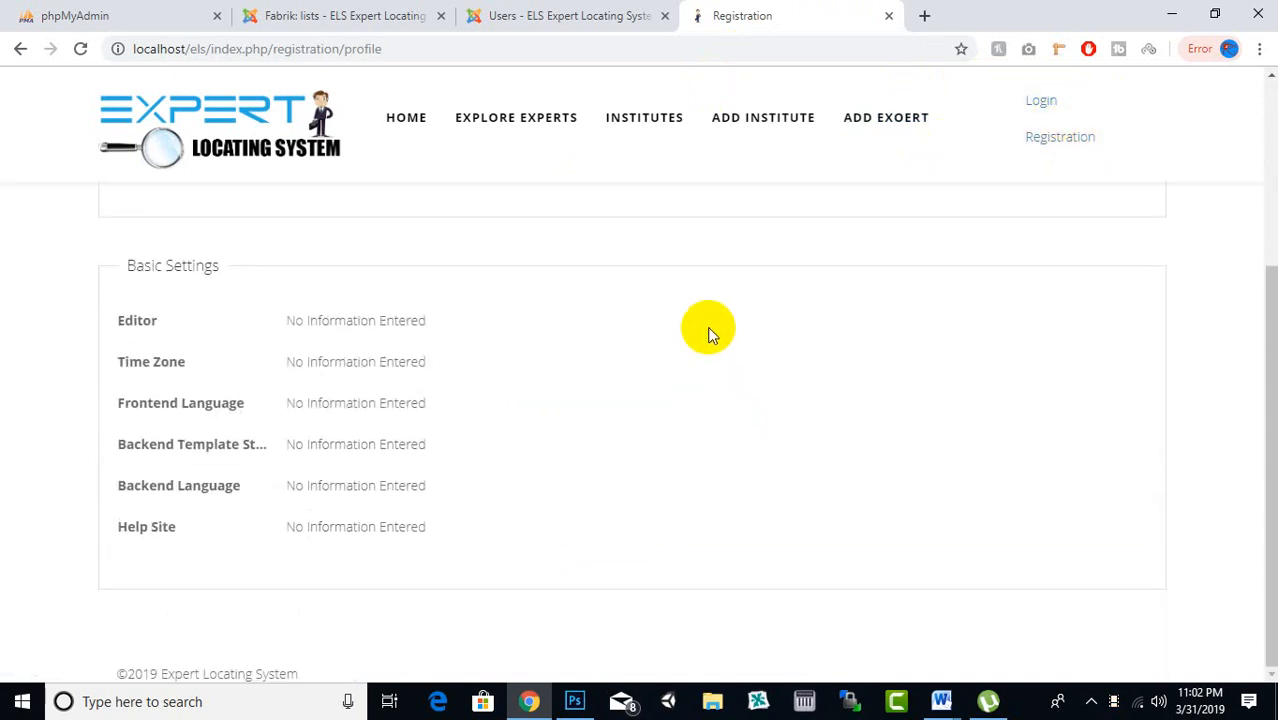
pyautogui.scroll(3, 708, 334)
pyautogui.scroll(-3, 793, 334)
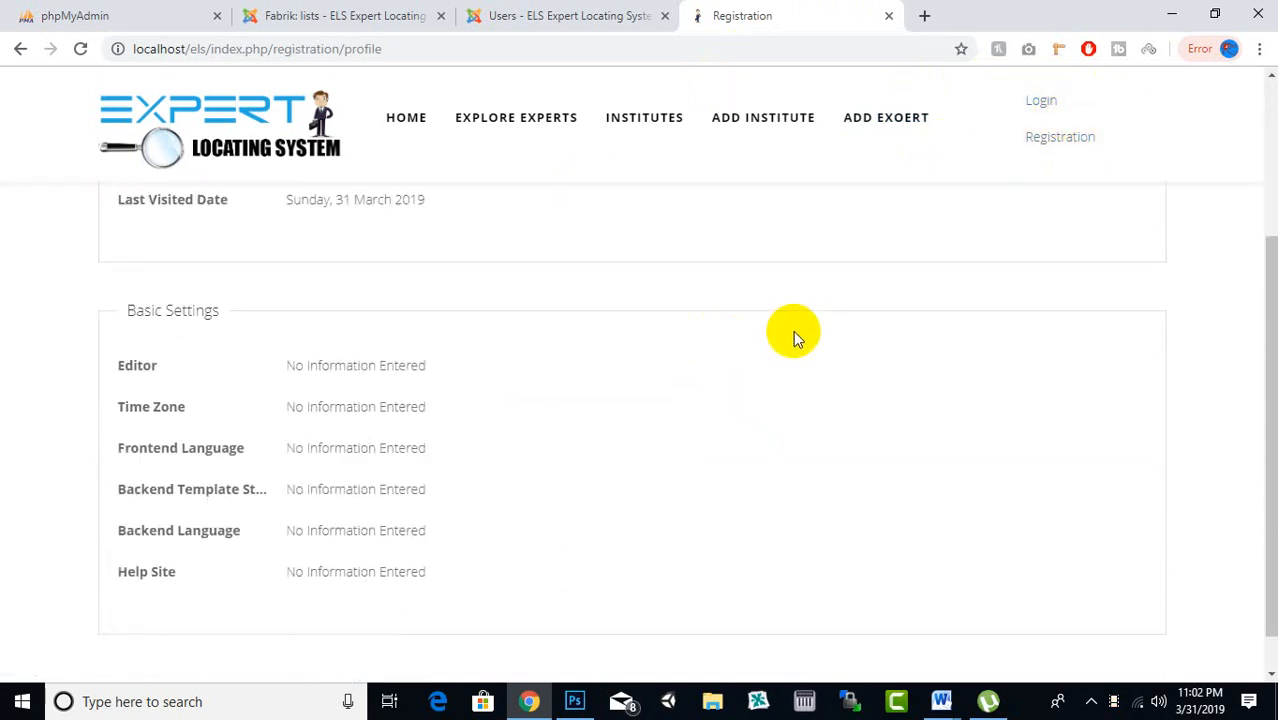
pyautogui.scroll(3, 812, 328)
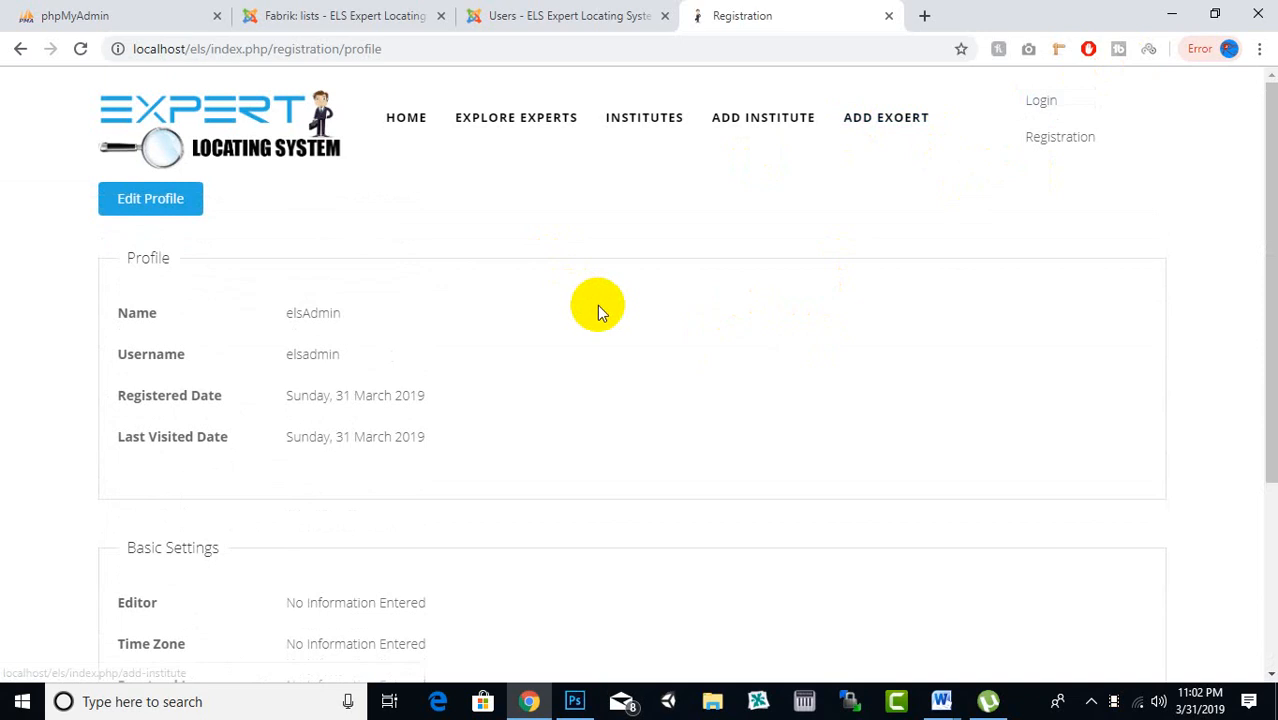
# Go to ADD INSTITUTE and review the form, leaving the empty Institute list unselected
pyautogui.click(630, 140)
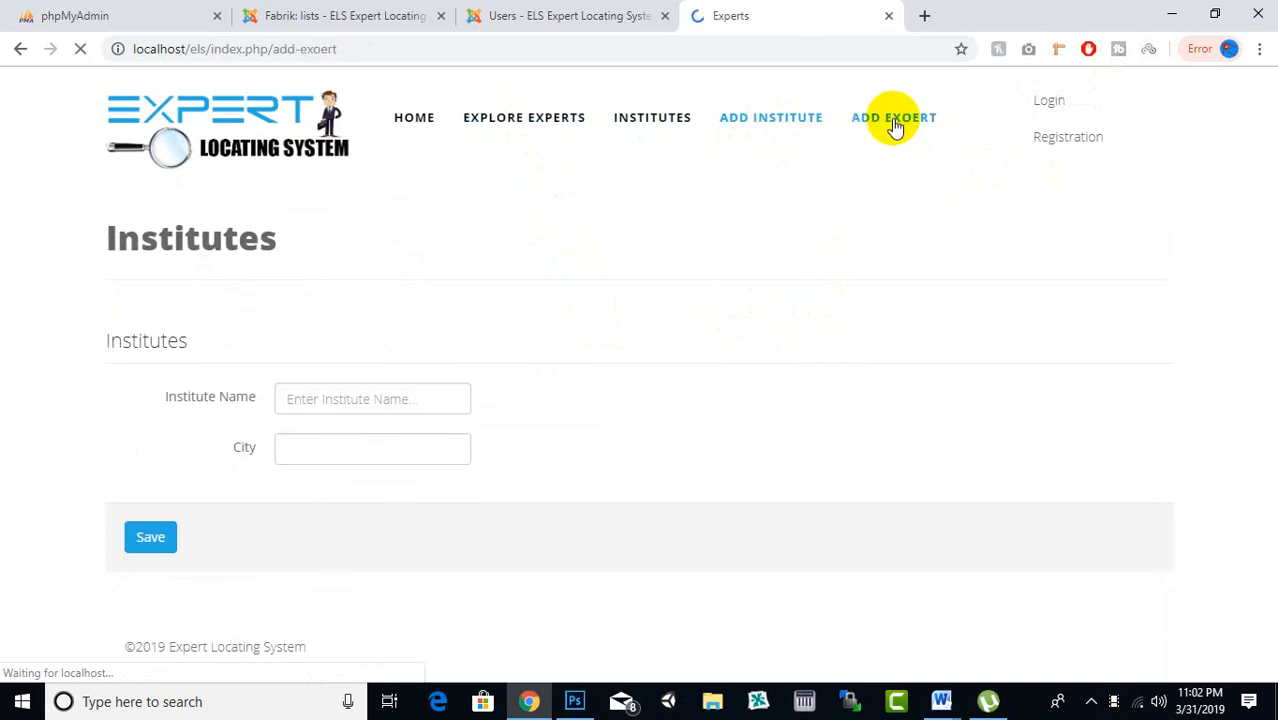
pyautogui.scroll(-4, 605, 342)
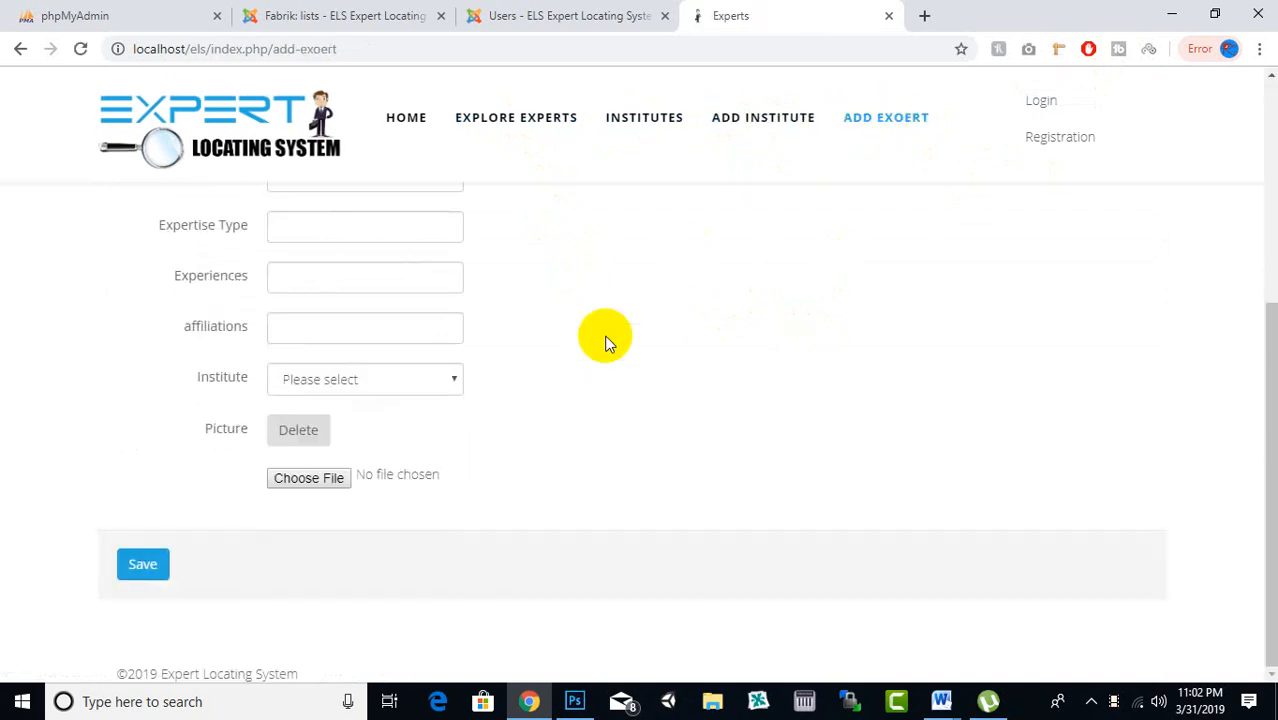
pyautogui.scroll(3, 605, 342)
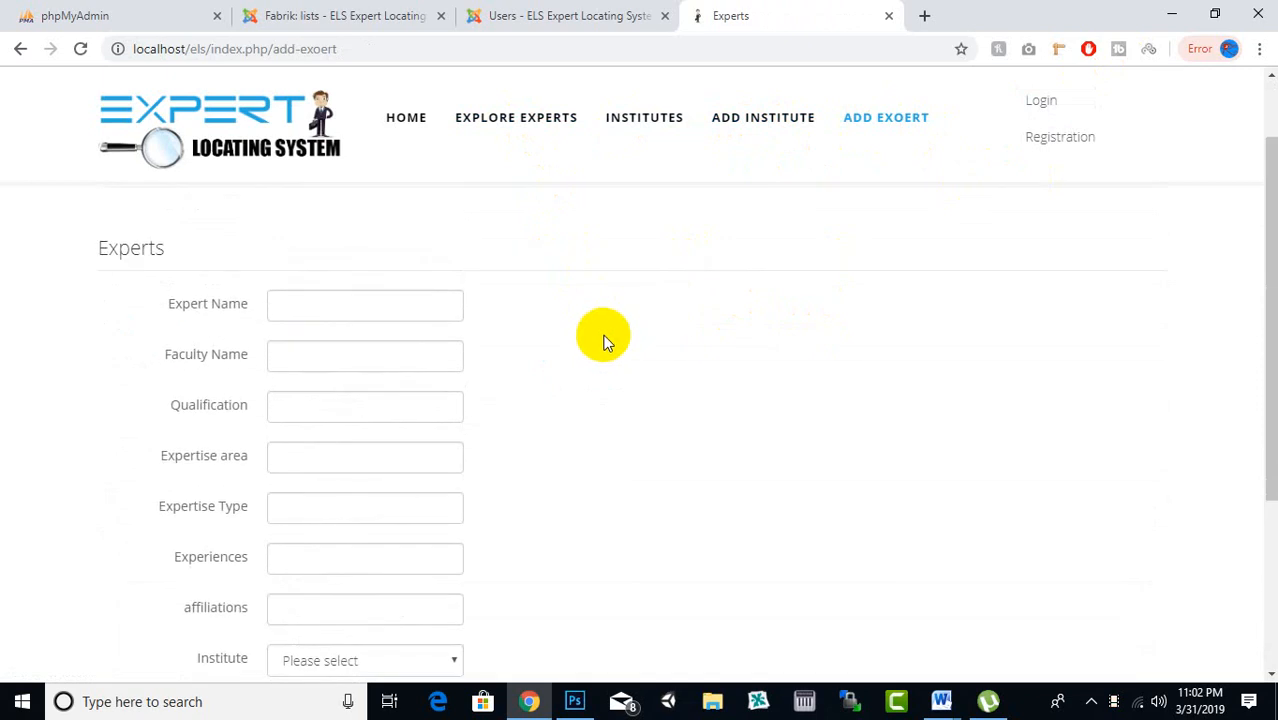
pyautogui.scroll(-3, 593, 322)
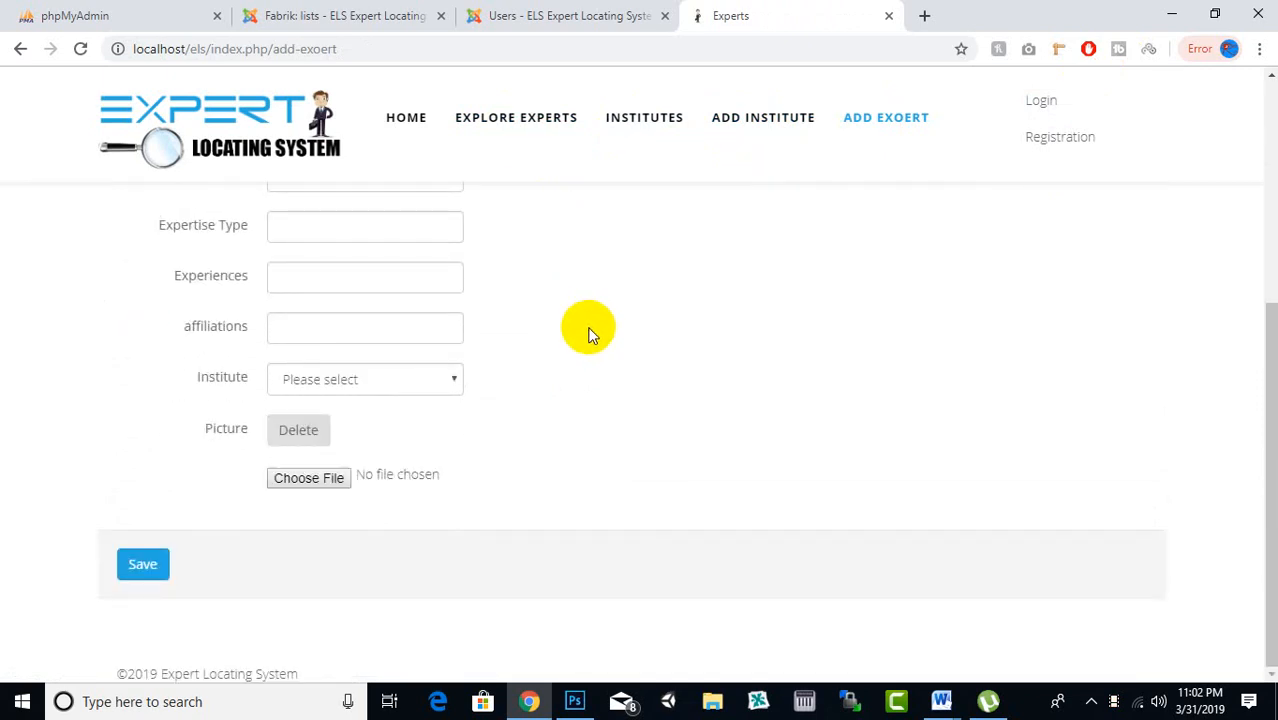
pyautogui.scroll(2, 588, 331)
pyautogui.scroll(-2, 428, 403)
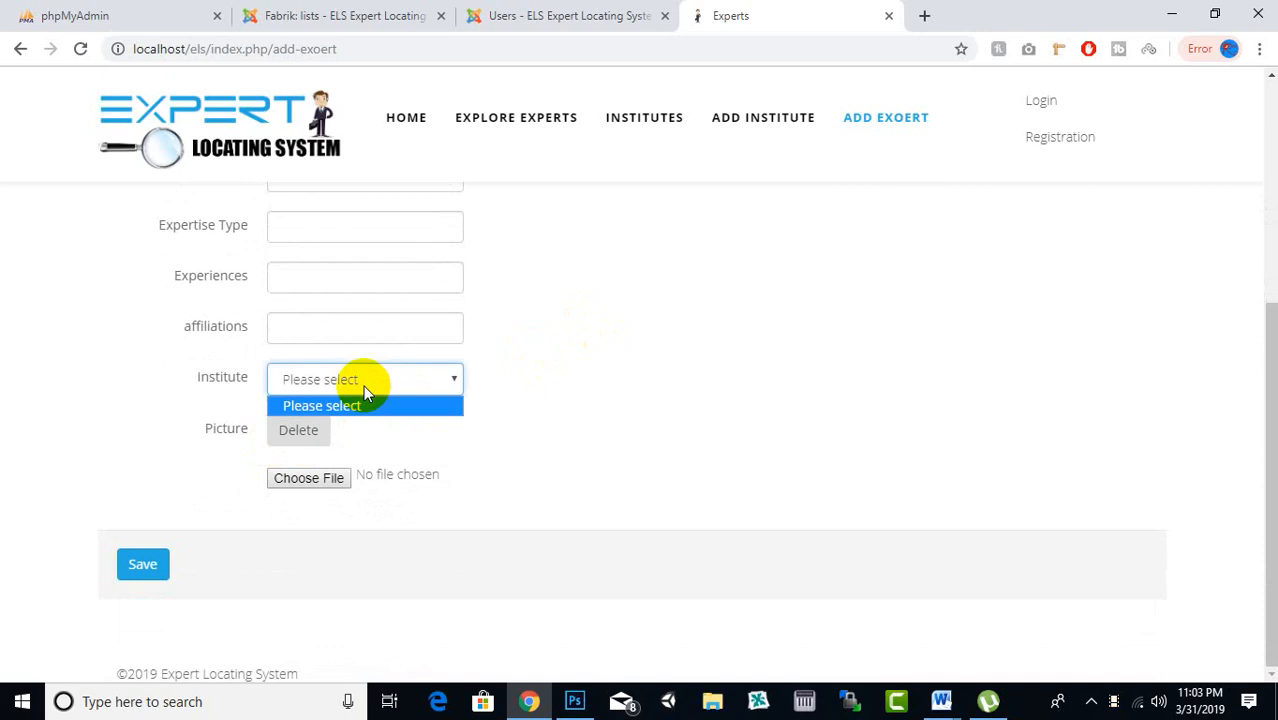
pyautogui.click(643, 342)
pyautogui.scroll(4, 770, 250)
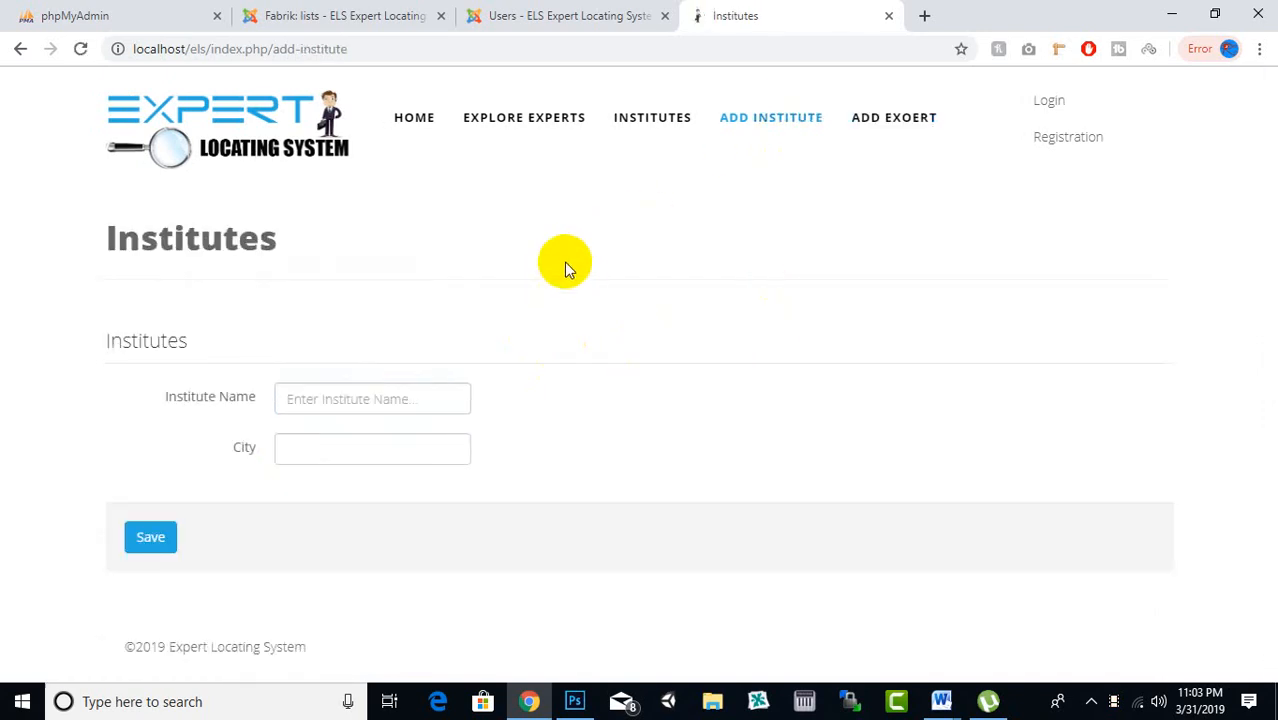
# In the administrator, go to Components > Fabrik > Lists and show the Elements list
pyautogui.click(531, 8)
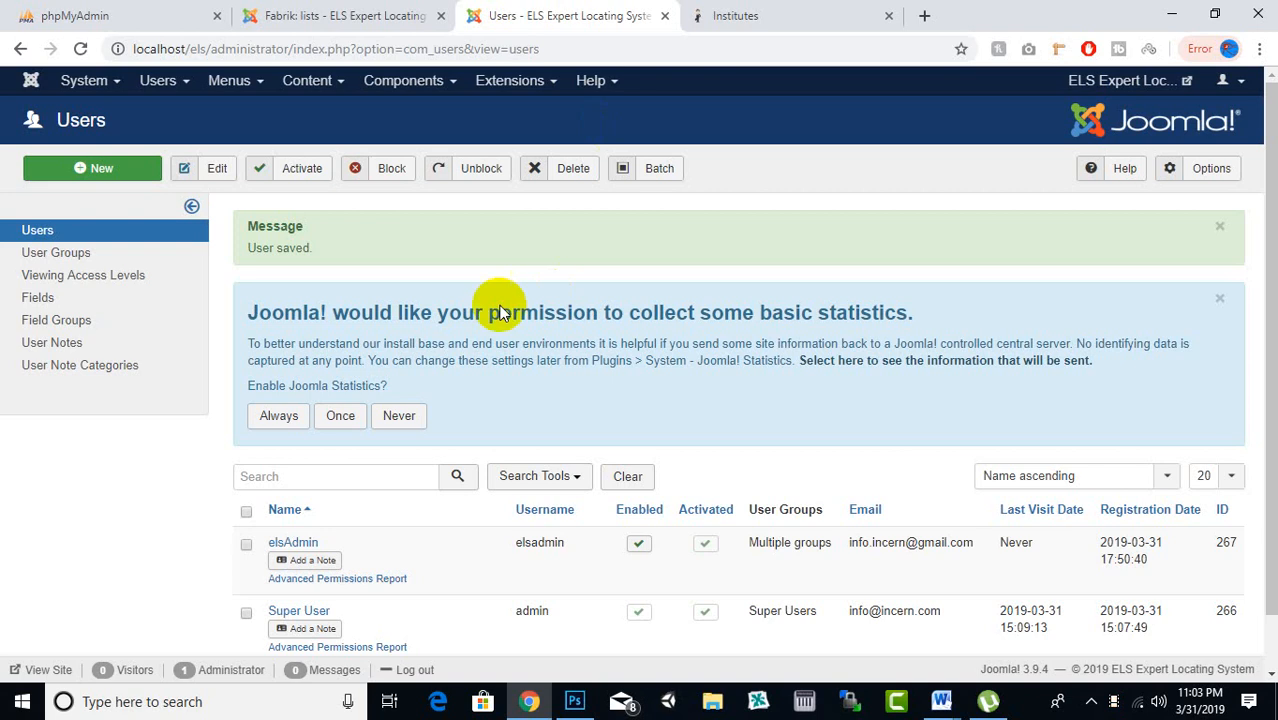
pyautogui.click(408, 80)
pyautogui.moveTo(390, 178)
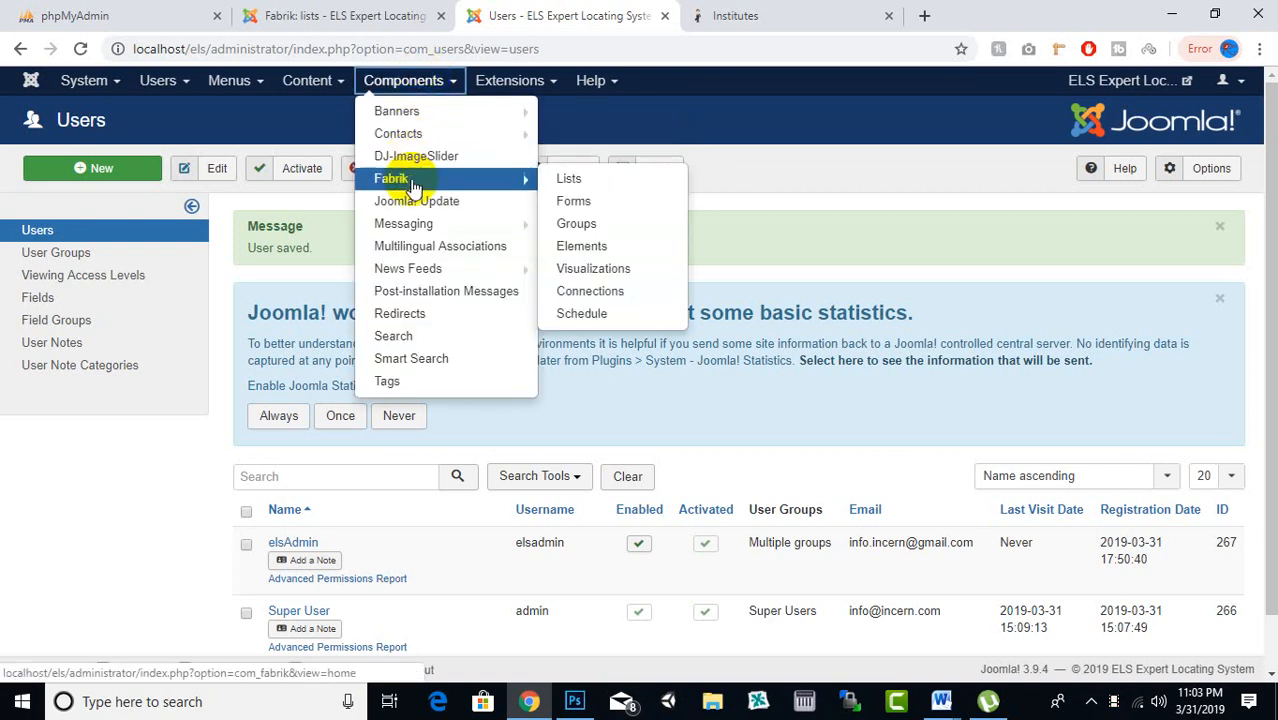
pyautogui.click(575, 185)
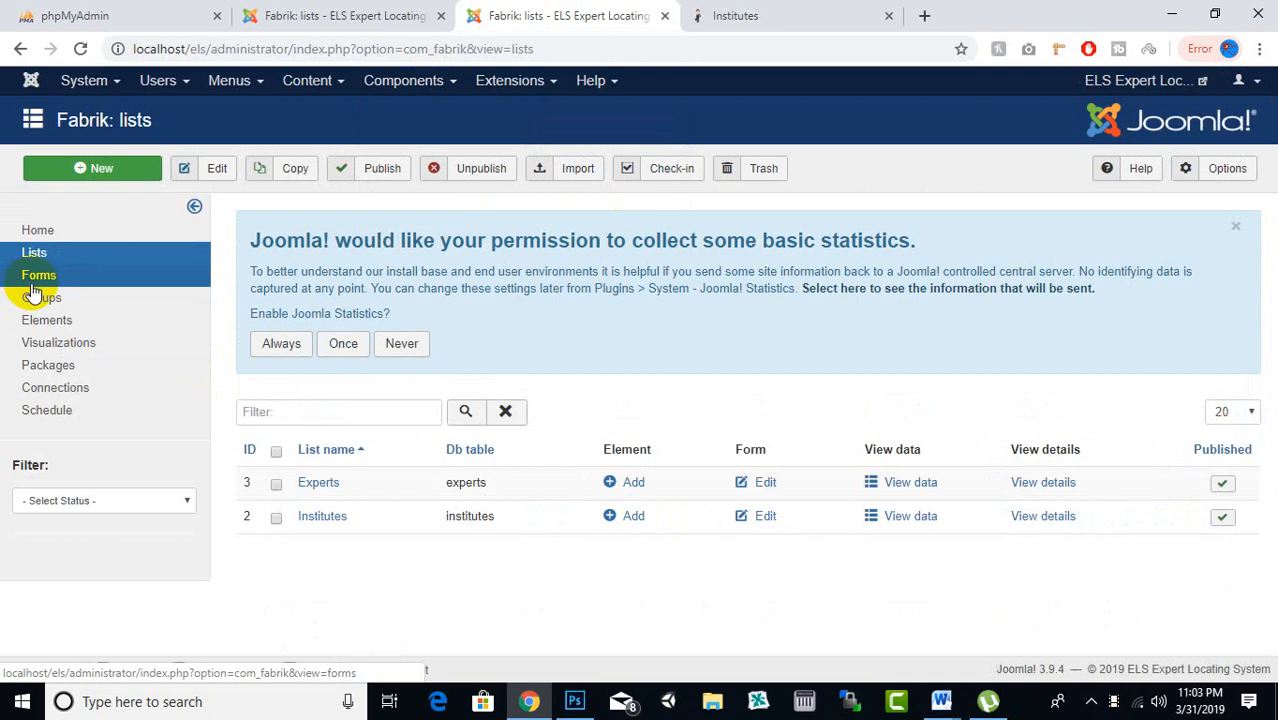
pyautogui.click(47, 320)
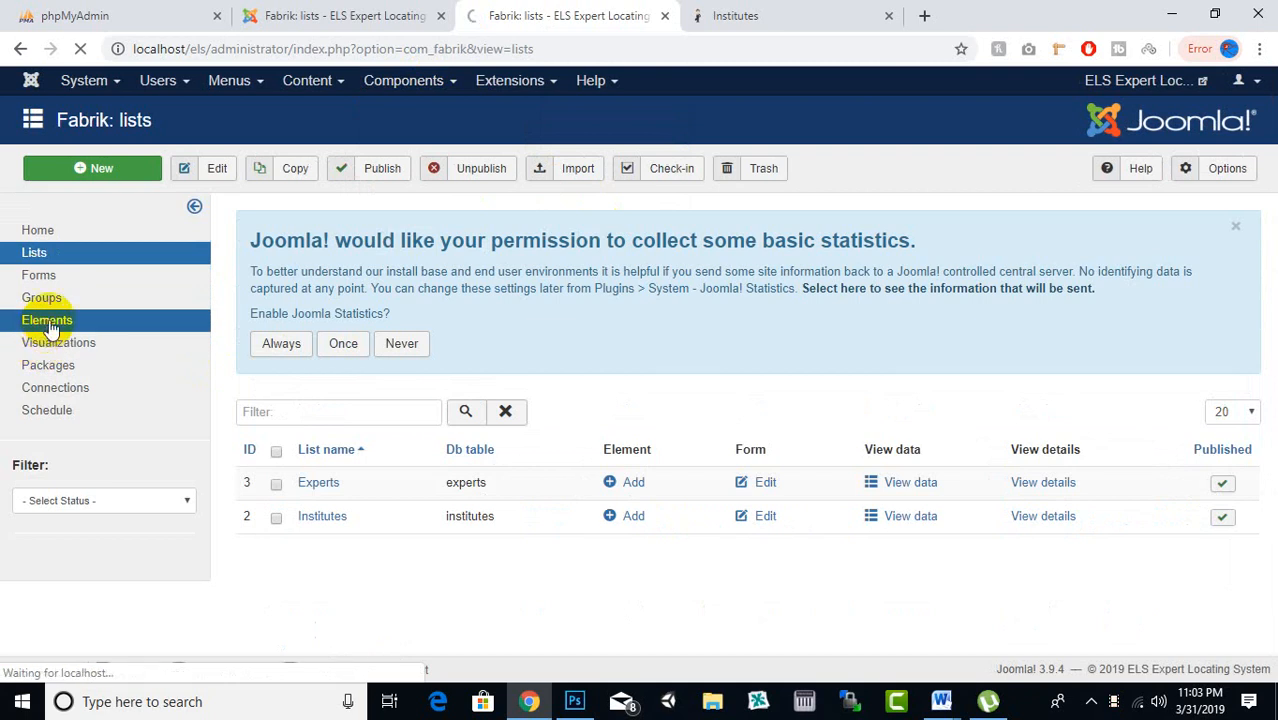
pyautogui.scroll(-3, 490, 251)
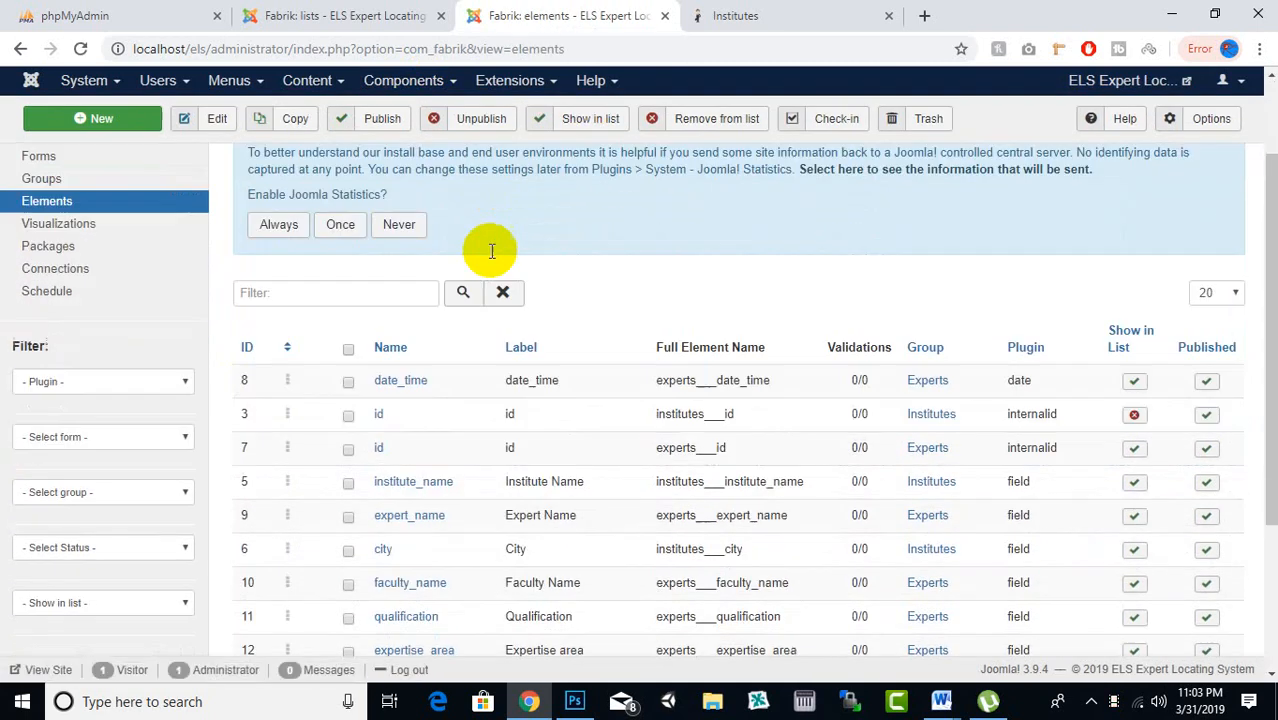
pyautogui.scroll(-1, 421, 255)
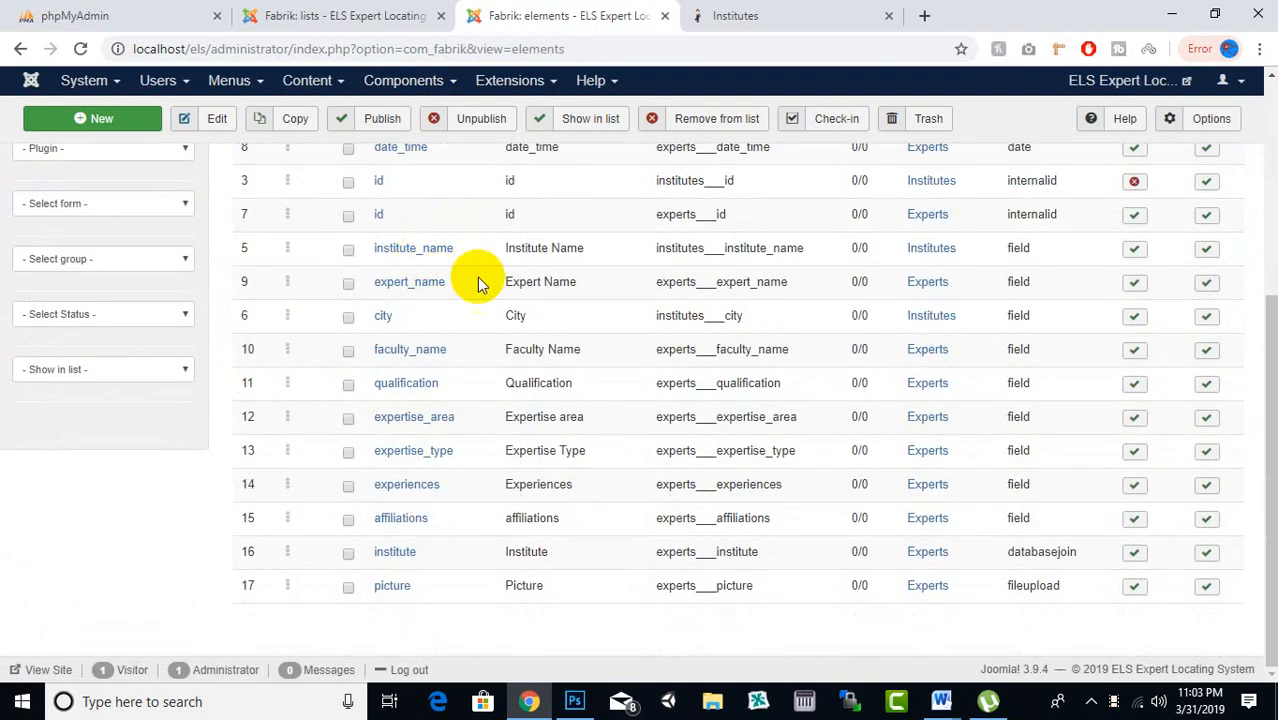
# Open institute_name, expert_name, city, faculty_name, qualification and expertise_area edit pages in new tabs
pyautogui.rightClick(449, 264)
pyautogui.click(449, 265)
pyautogui.rightClick(436, 284)
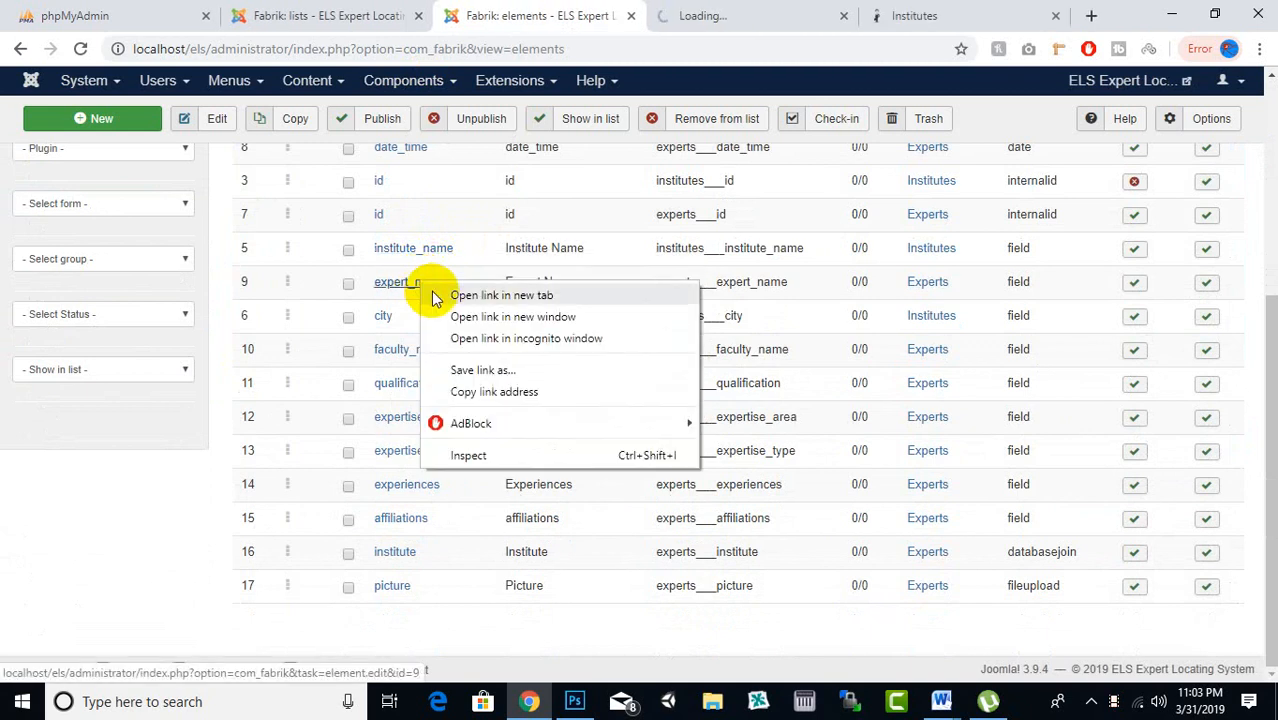
pyautogui.click(446, 292)
pyautogui.rightClick(386, 320)
pyautogui.click(420, 333)
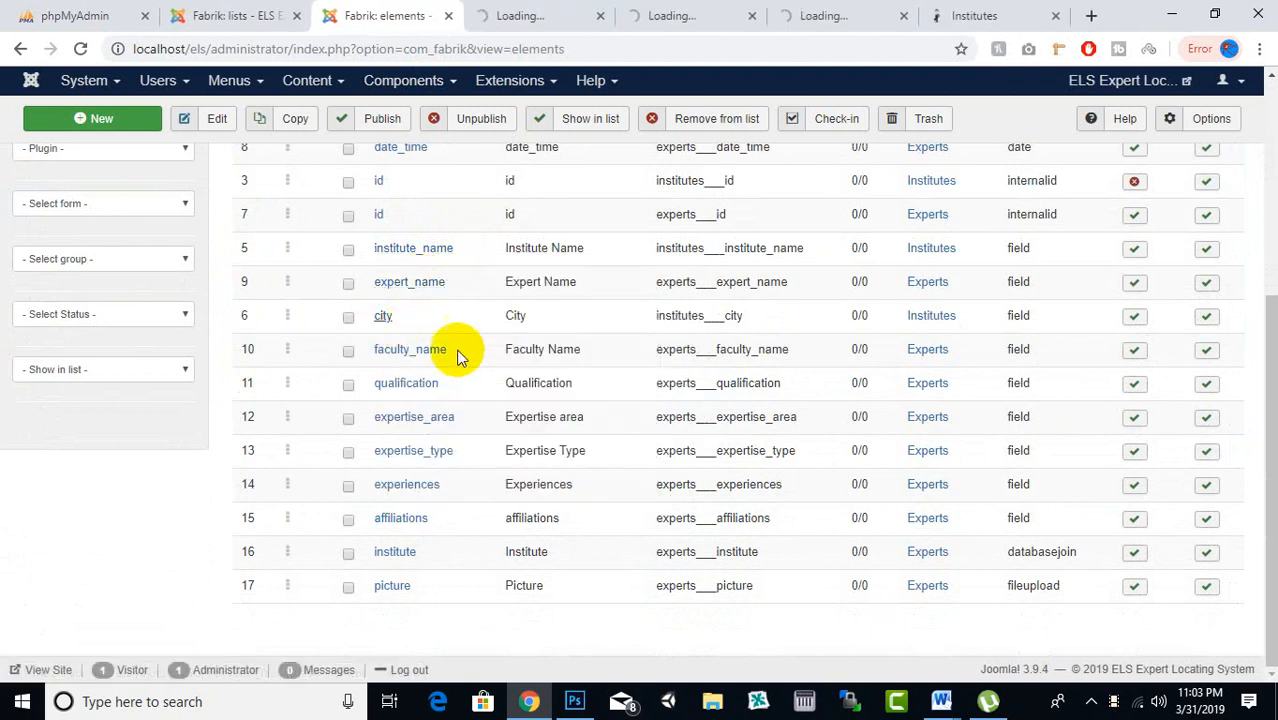
pyautogui.rightClick(443, 349)
pyautogui.click(474, 366)
pyautogui.rightClick(420, 383)
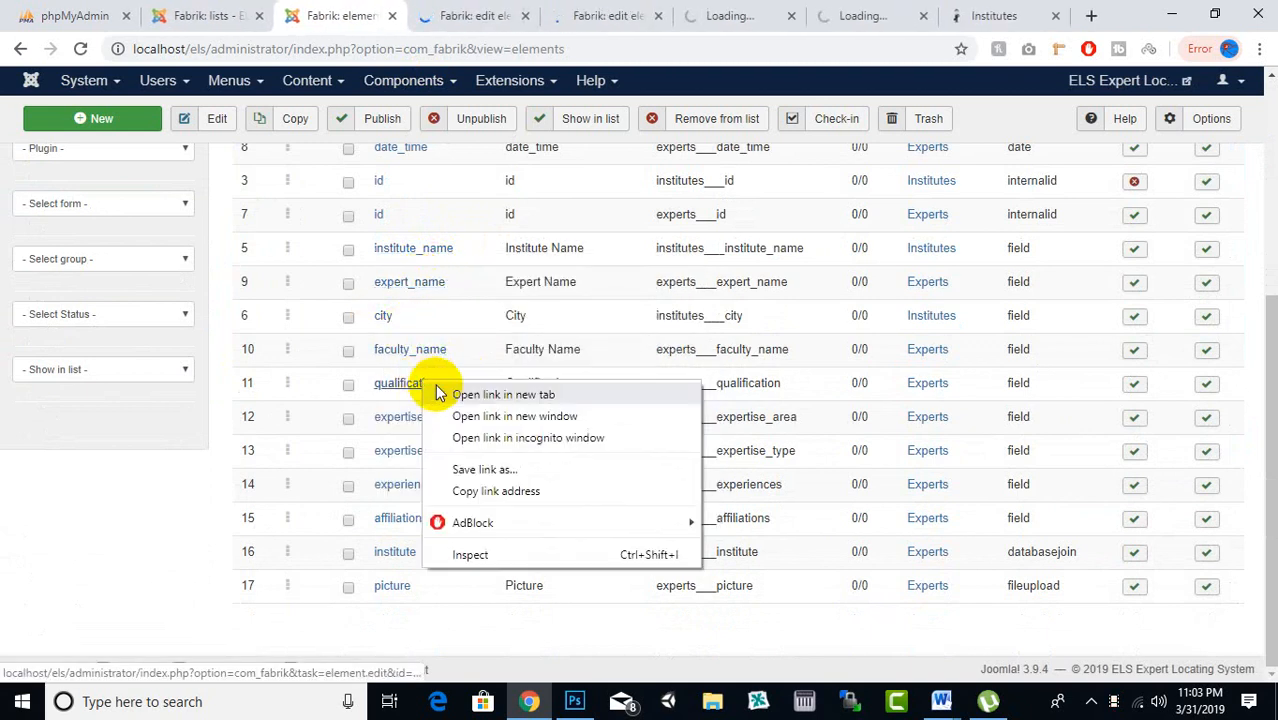
pyautogui.click(432, 393)
pyautogui.rightClick(396, 425)
pyautogui.click(420, 436)
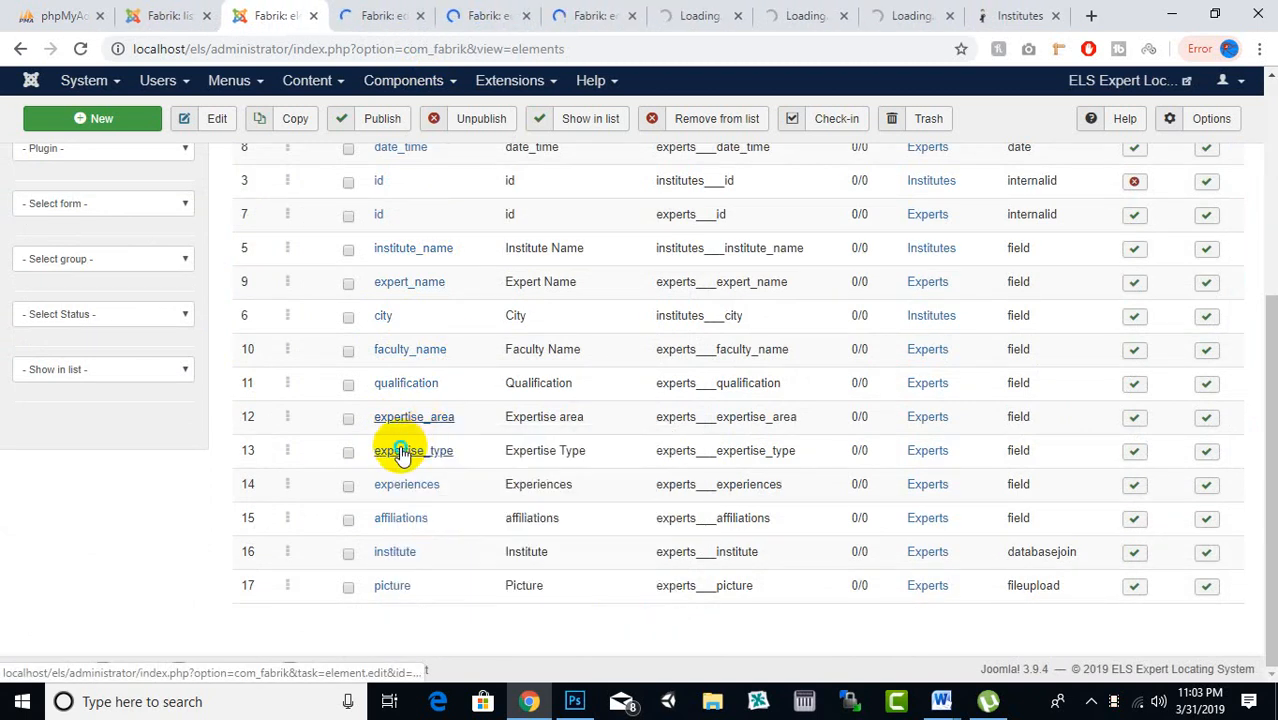
# Open expertise_type, experiences, affiliations, institute and picture edit pages in new tabs
pyautogui.rightClick(405, 452)
pyautogui.click(422, 462)
pyautogui.rightClick(403, 497)
pyautogui.click(445, 502)
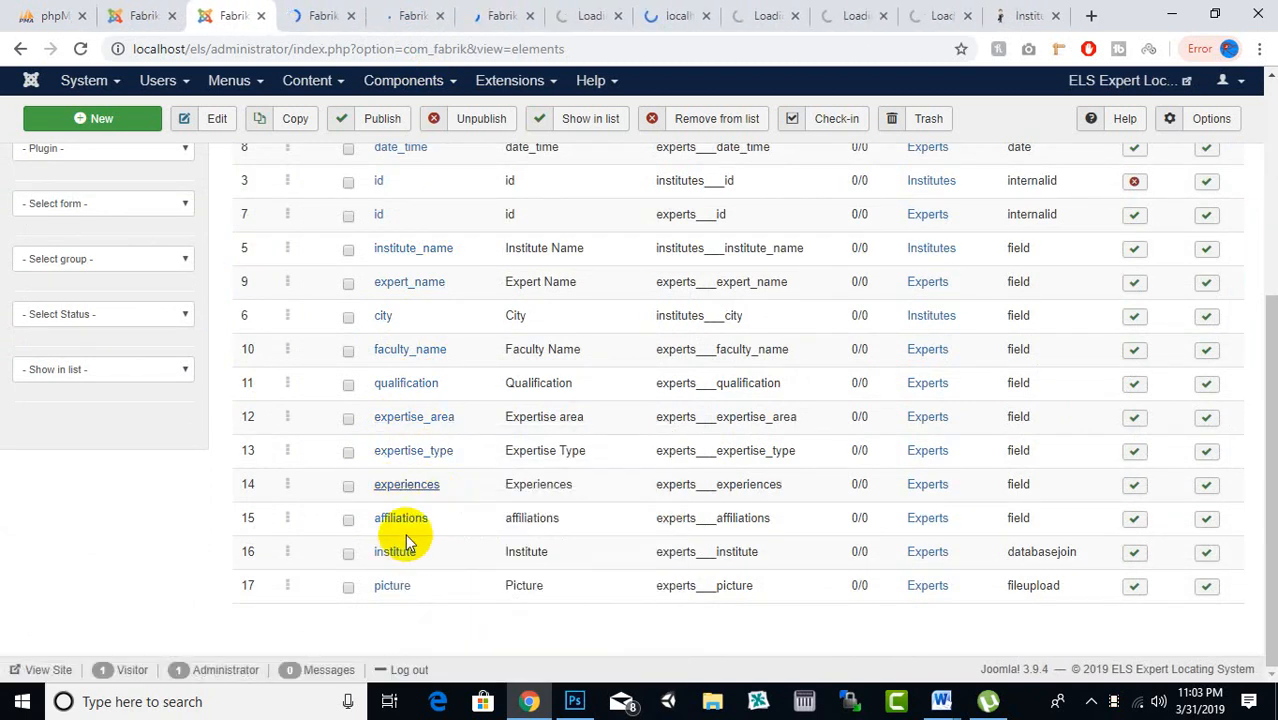
pyautogui.rightClick(403, 520)
pyautogui.click(487, 352)
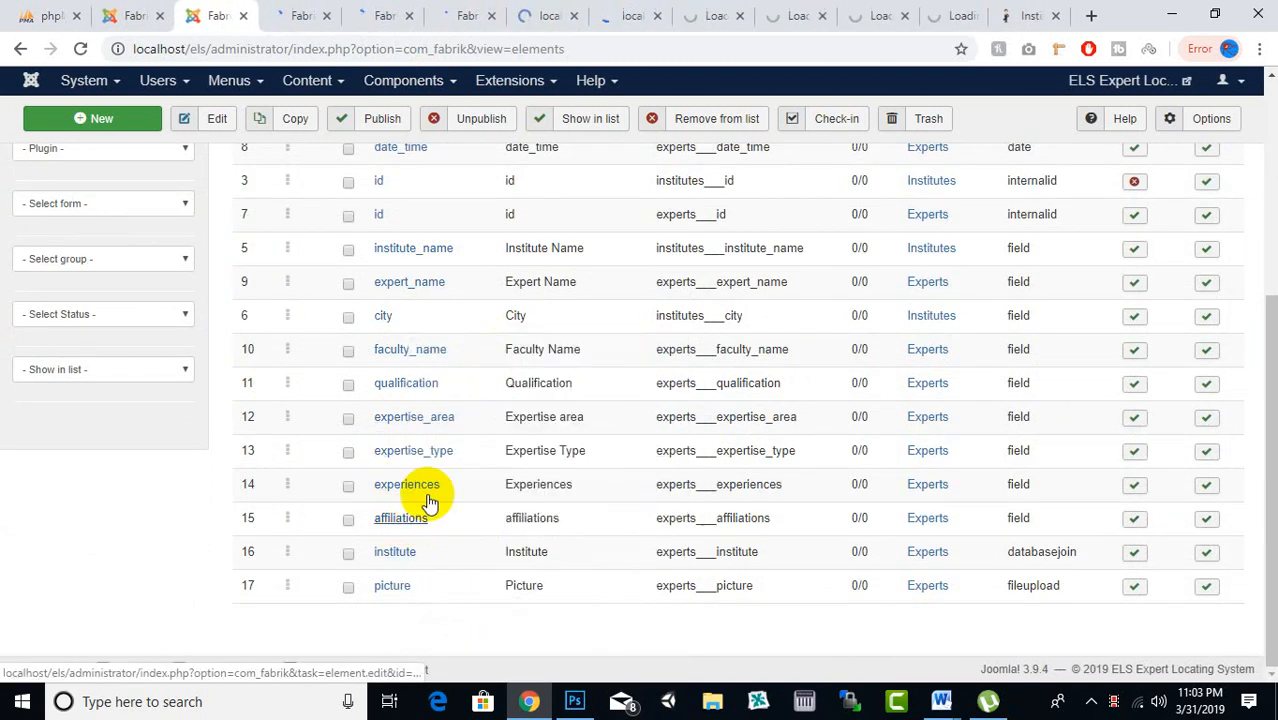
pyautogui.rightClick(397, 551)
pyautogui.click(495, 375)
pyautogui.rightClick(399, 584)
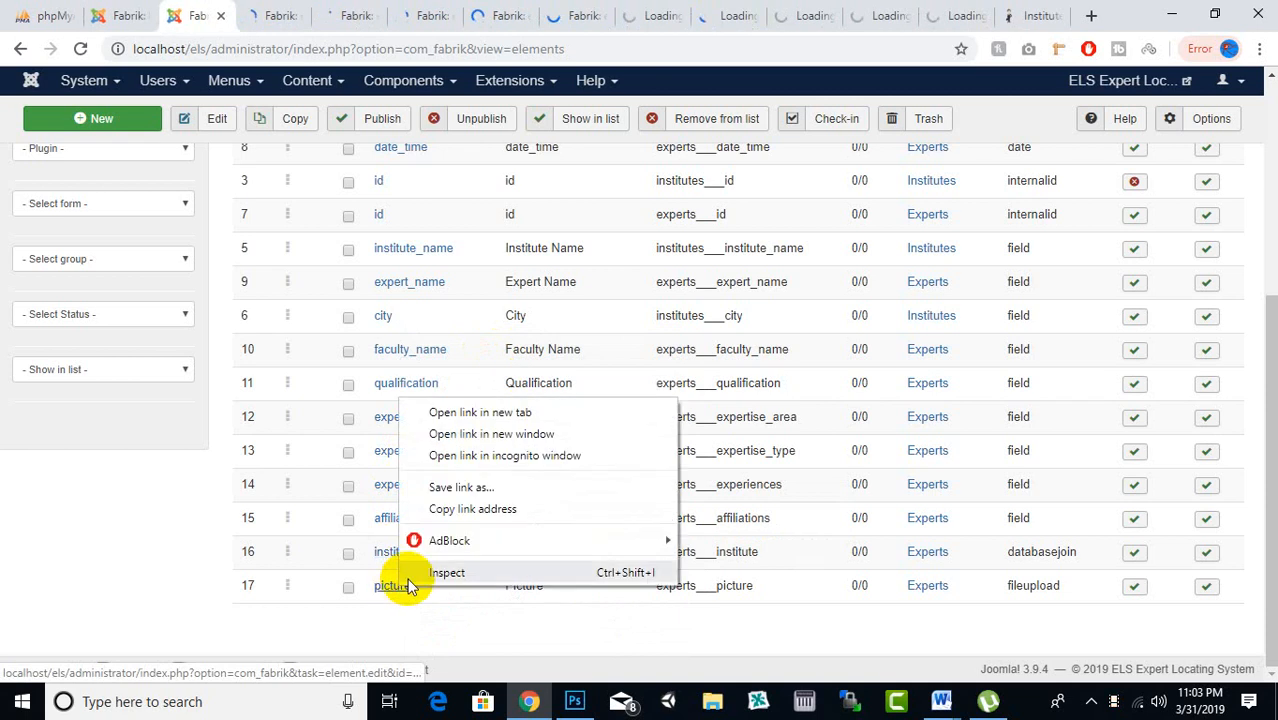
pyautogui.click(466, 410)
pyautogui.click(245, 12)
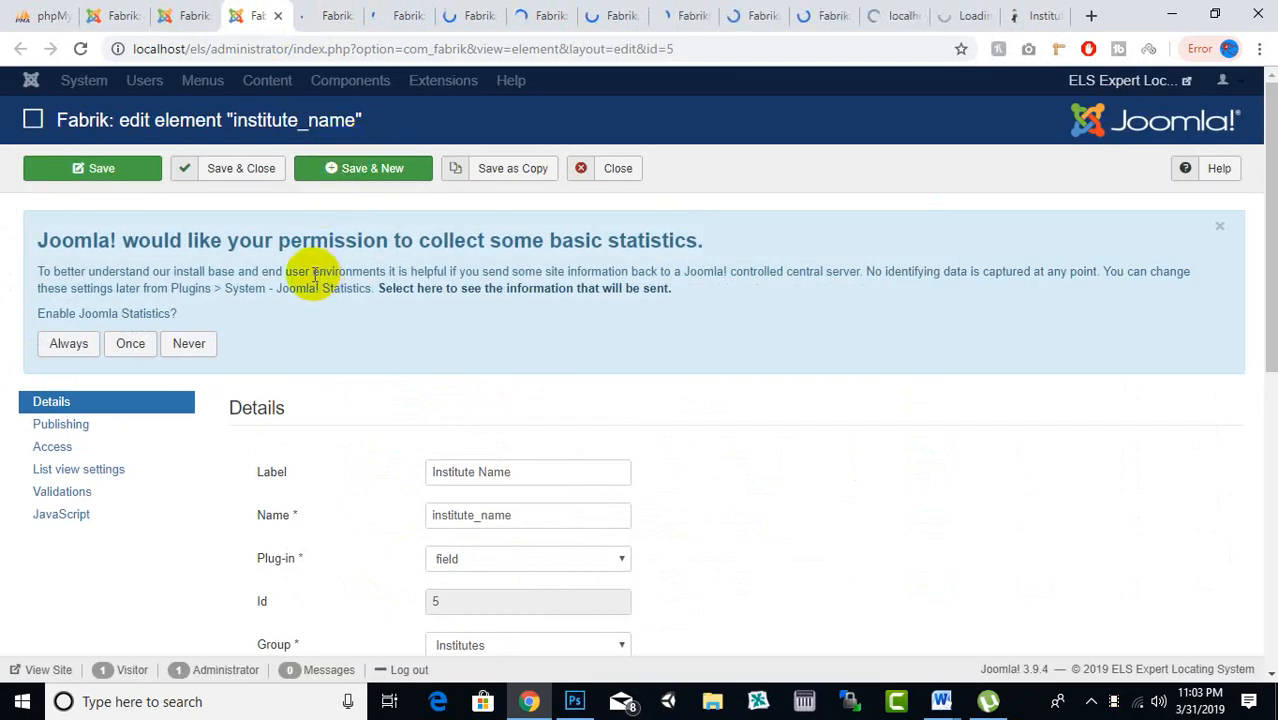
# Add a notempty validation to the institute_name element and save and close it
pyautogui.scroll(-1, 296, 272)
pyautogui.scroll(-1, 295, 272)
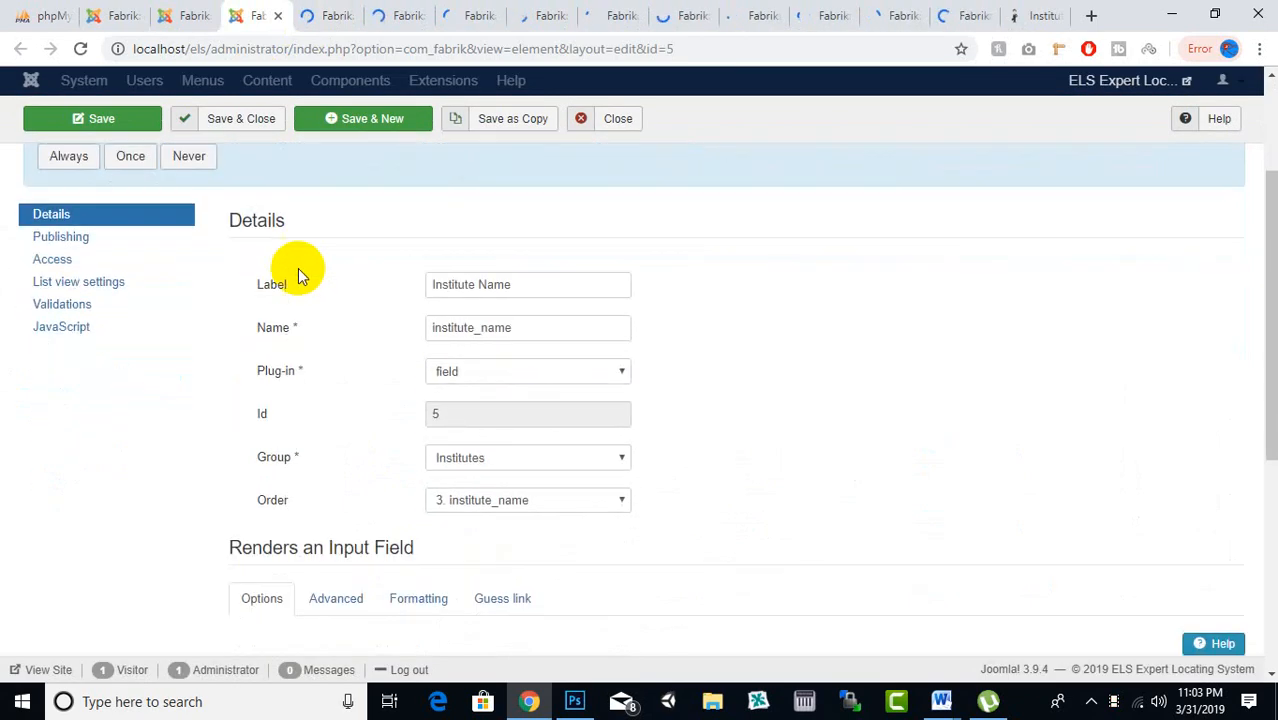
pyautogui.click(79, 306)
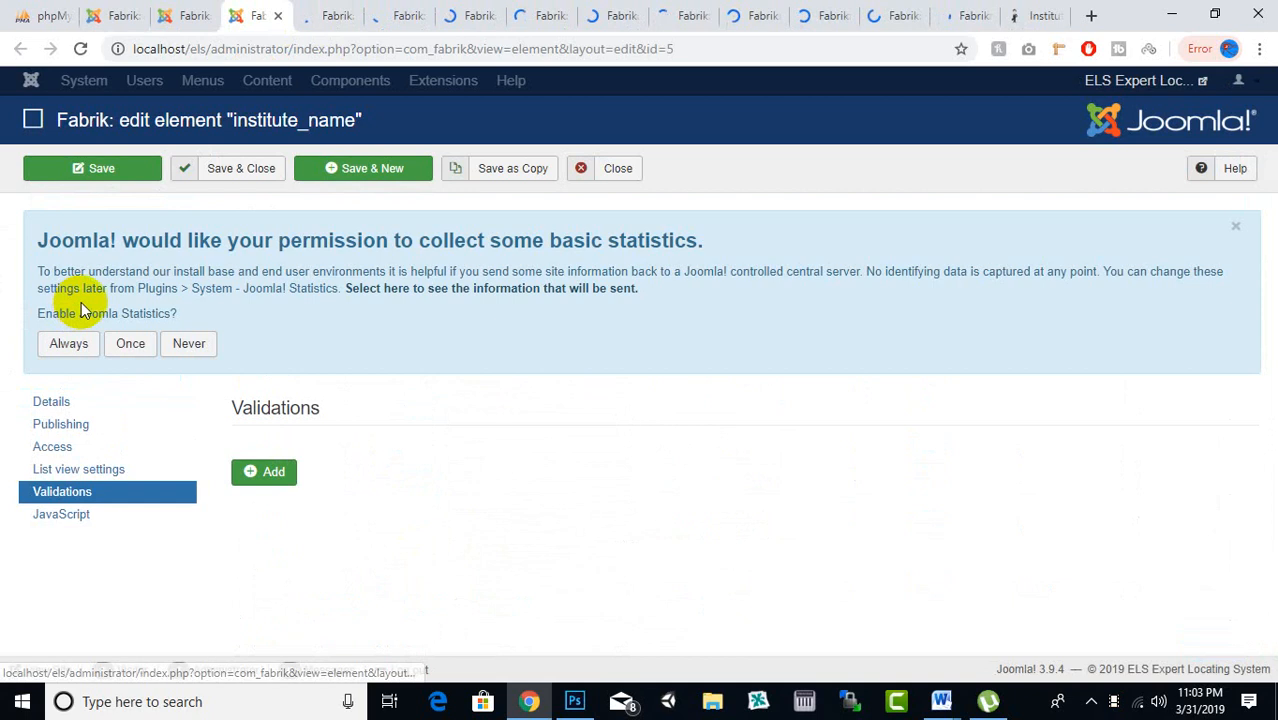
pyautogui.click(268, 476)
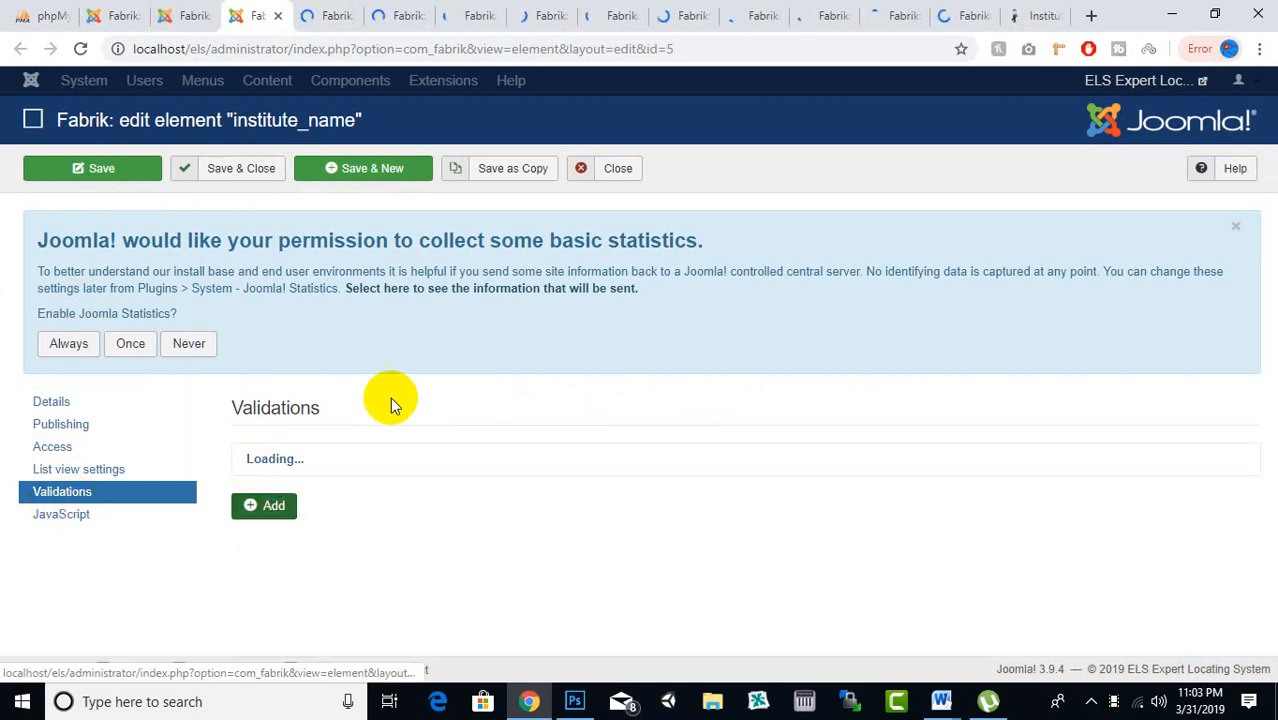
pyautogui.scroll(-2, 375, 338)
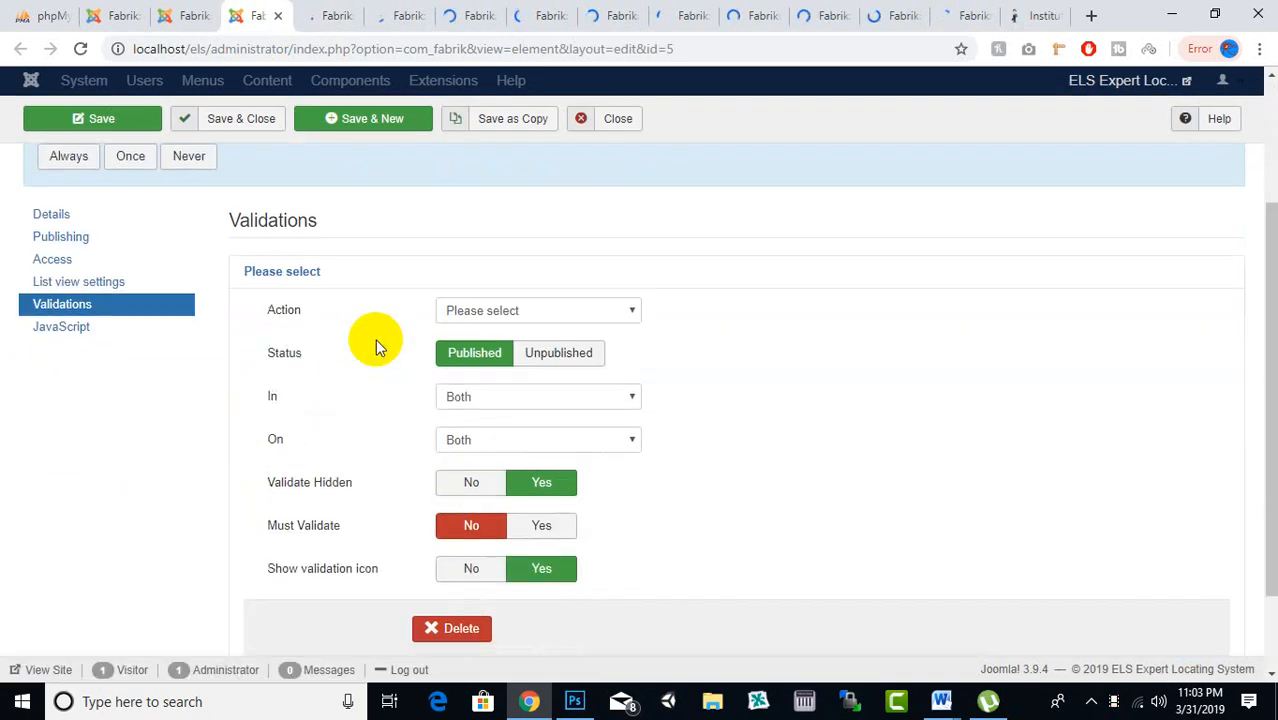
pyautogui.click(503, 314)
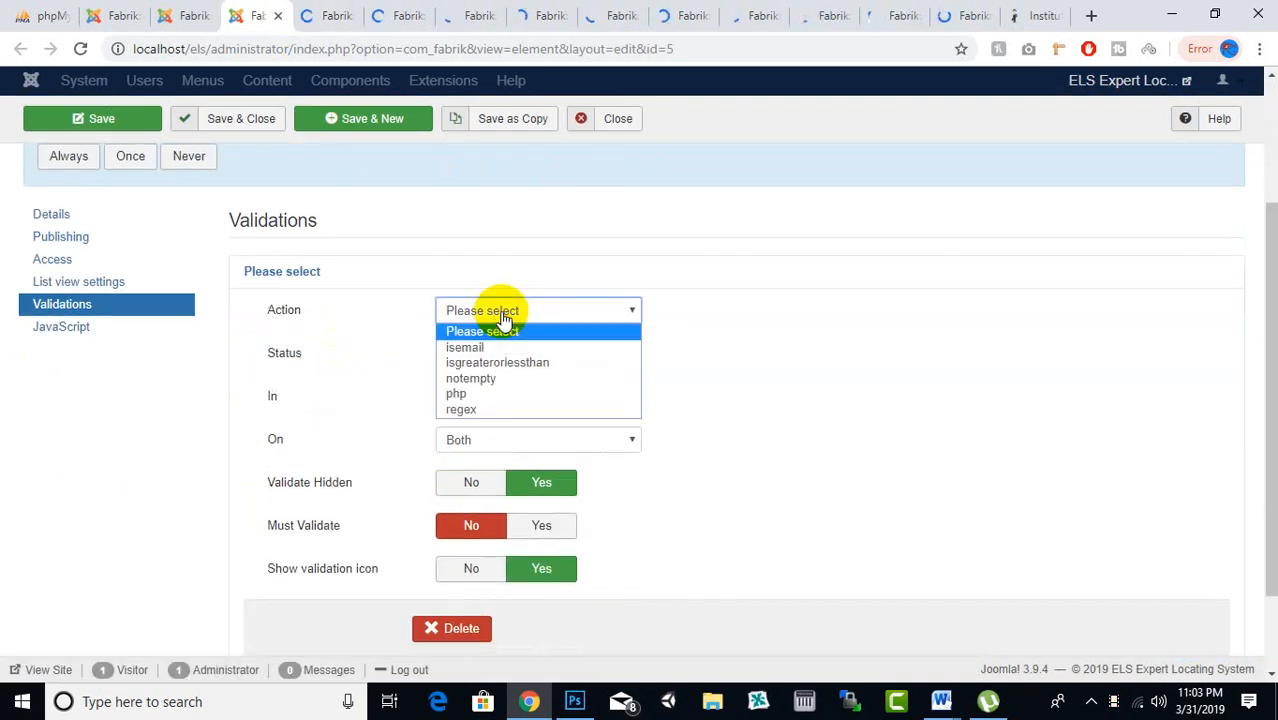
pyautogui.click(470, 378)
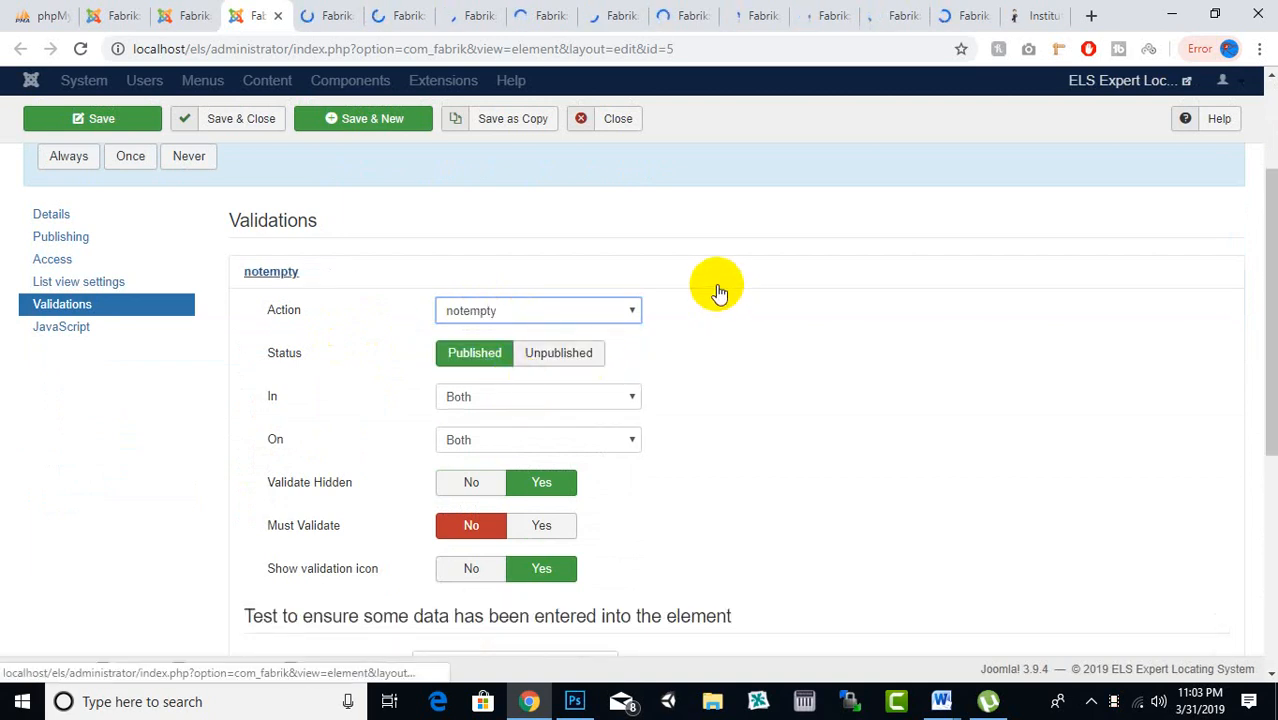
pyautogui.click(268, 135)
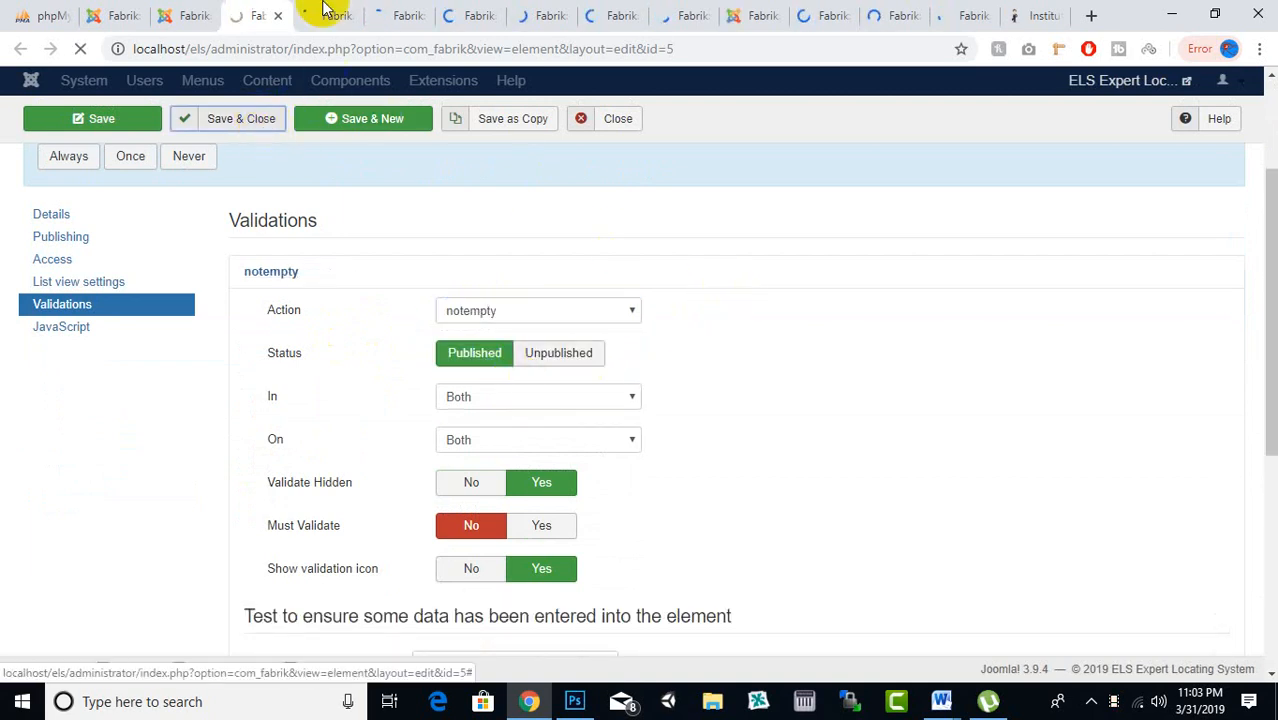
pyautogui.click(322, 15)
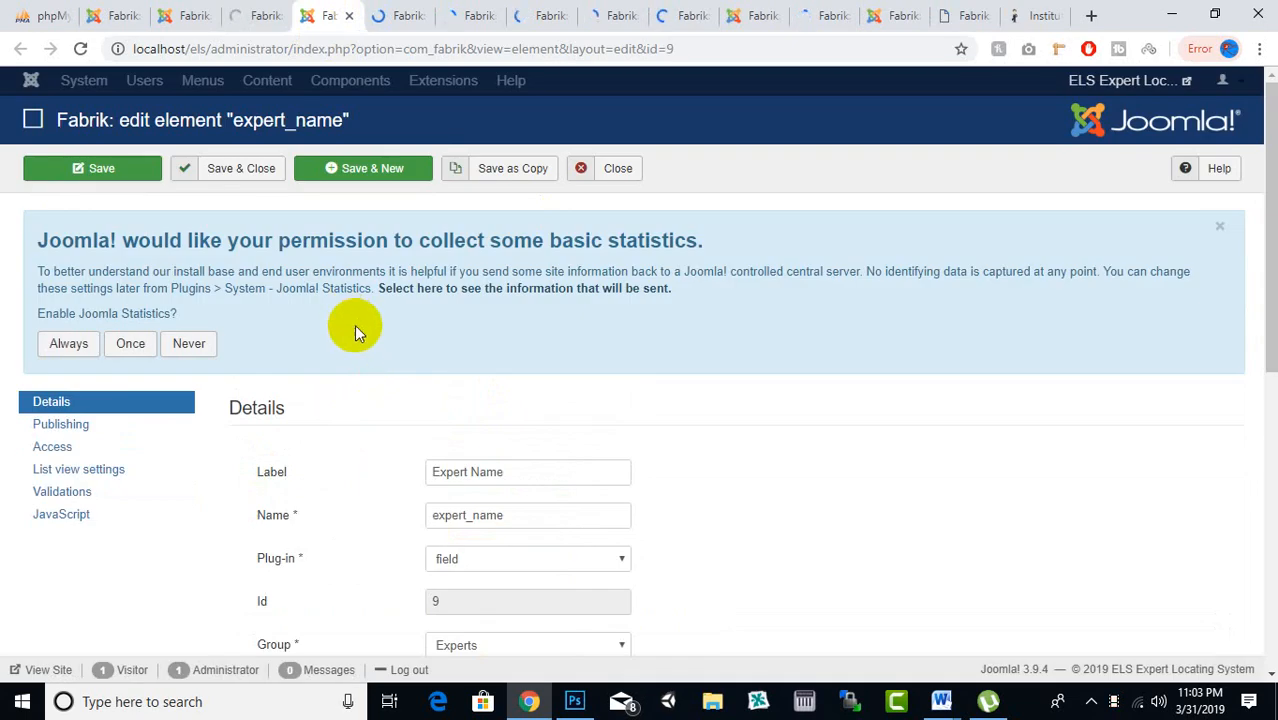
# Add a notempty validation to expert_name, save and close it, and close its tab
pyautogui.scroll(-2, 344, 300)
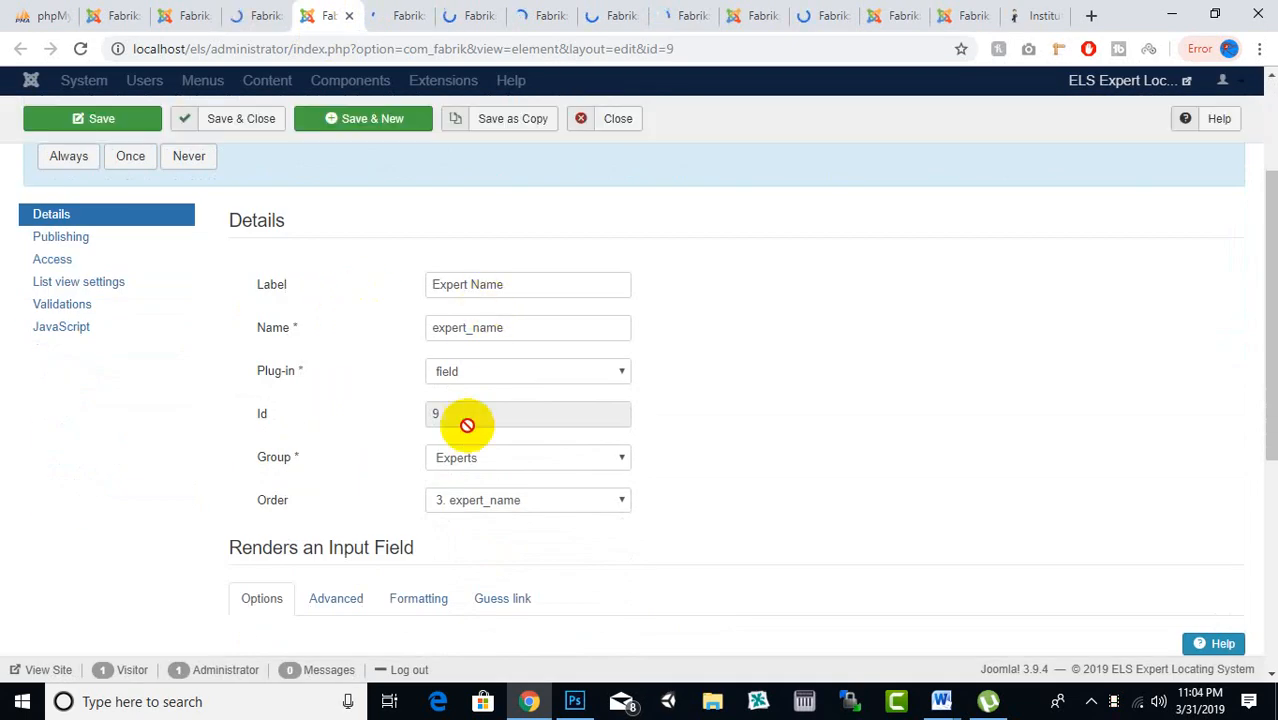
pyautogui.click(75, 303)
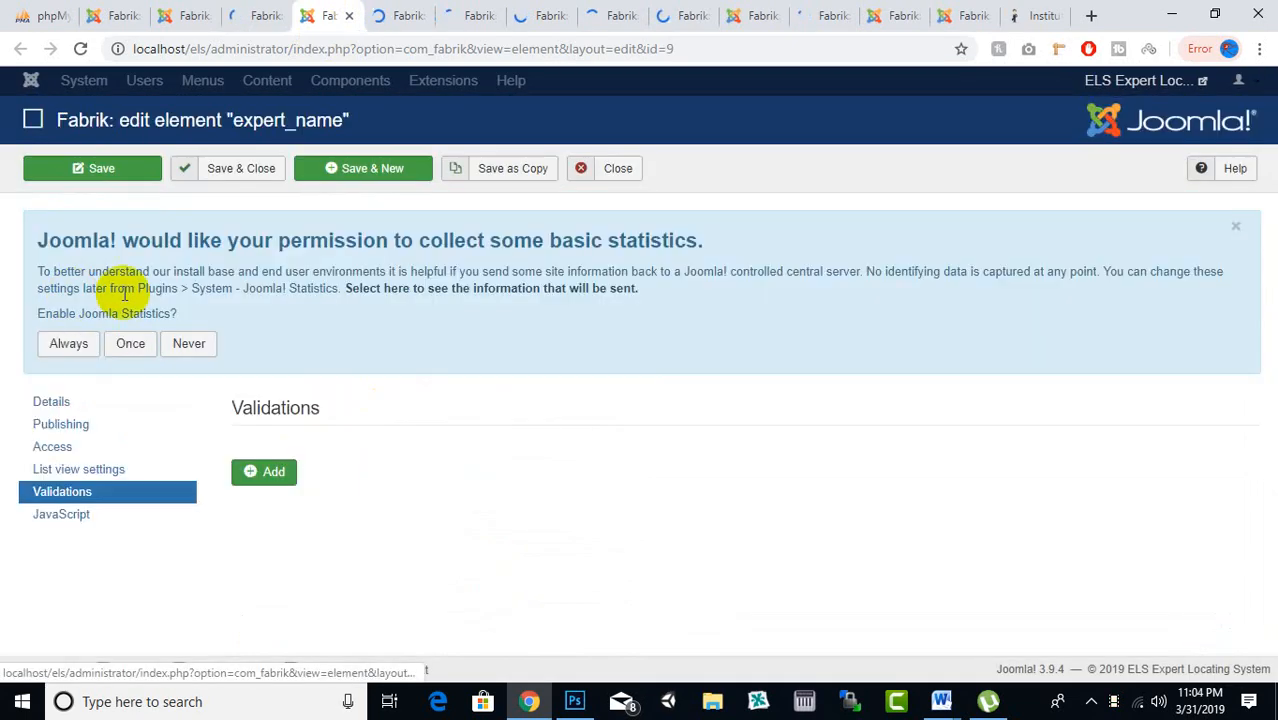
pyautogui.click(294, 470)
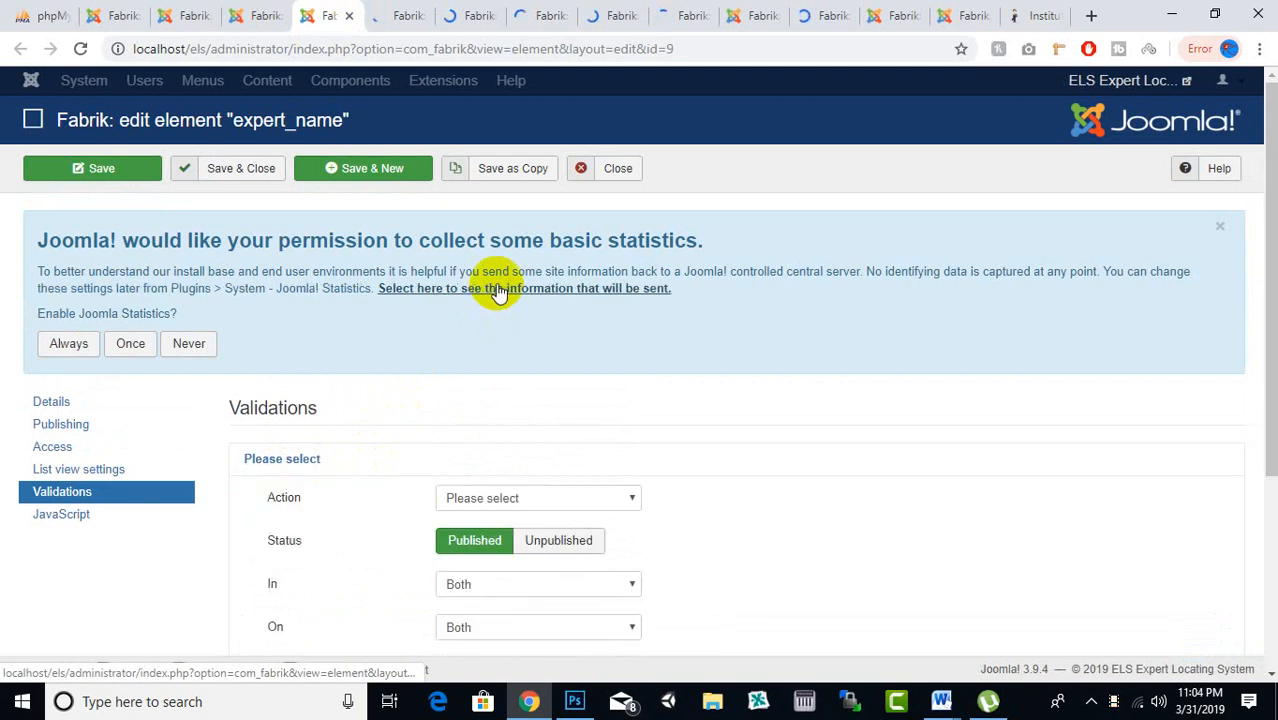
pyautogui.scroll(-2, 430, 358)
pyautogui.click(513, 312)
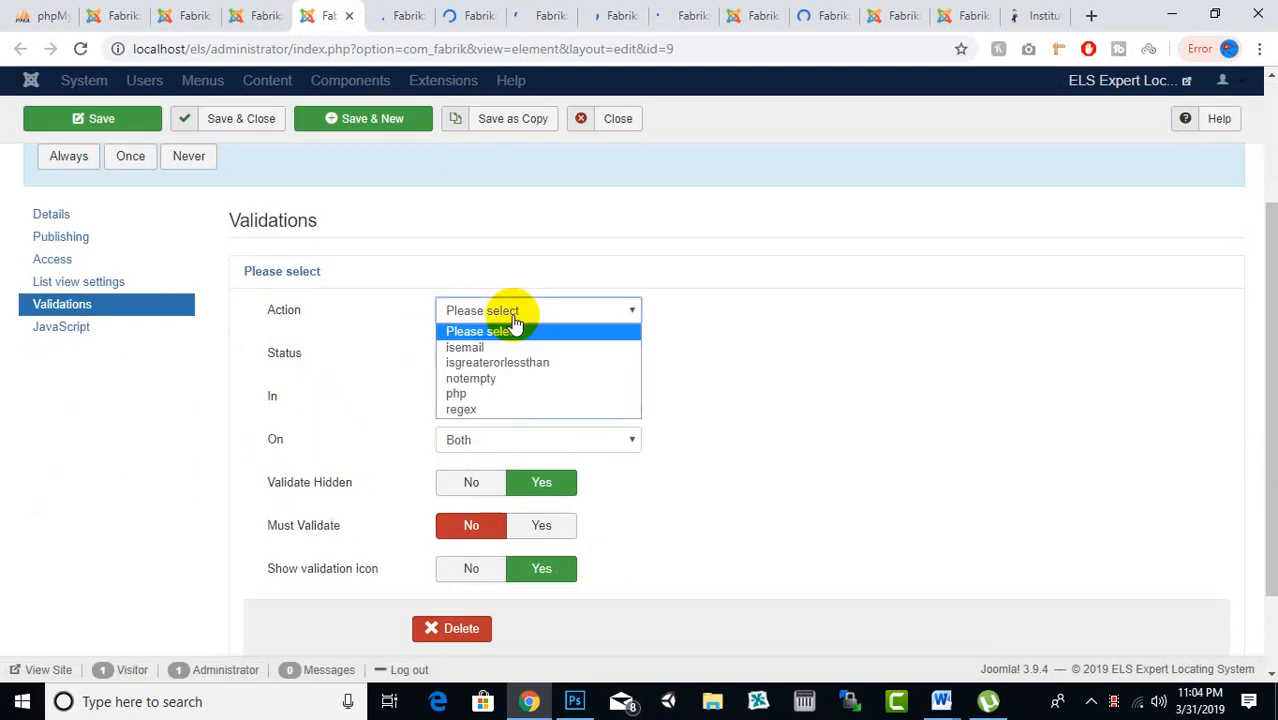
pyautogui.click(492, 374)
pyautogui.click(222, 125)
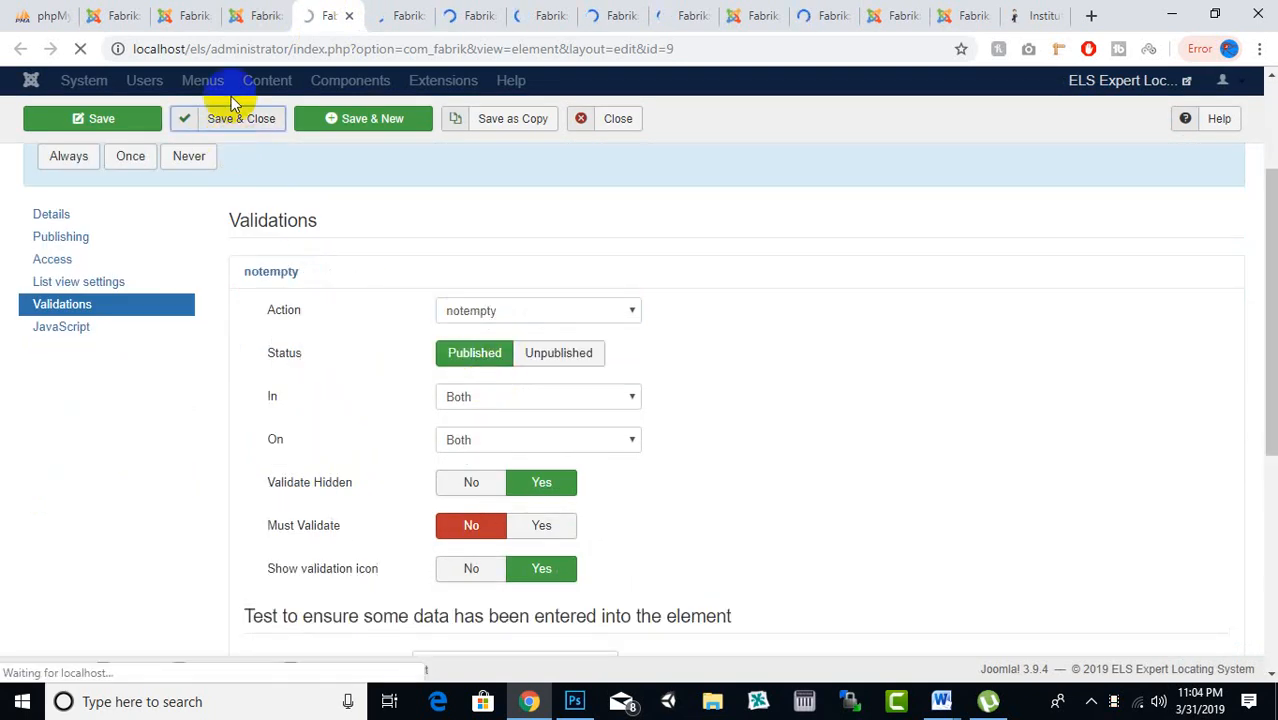
pyautogui.click(250, 14)
pyautogui.click(278, 17)
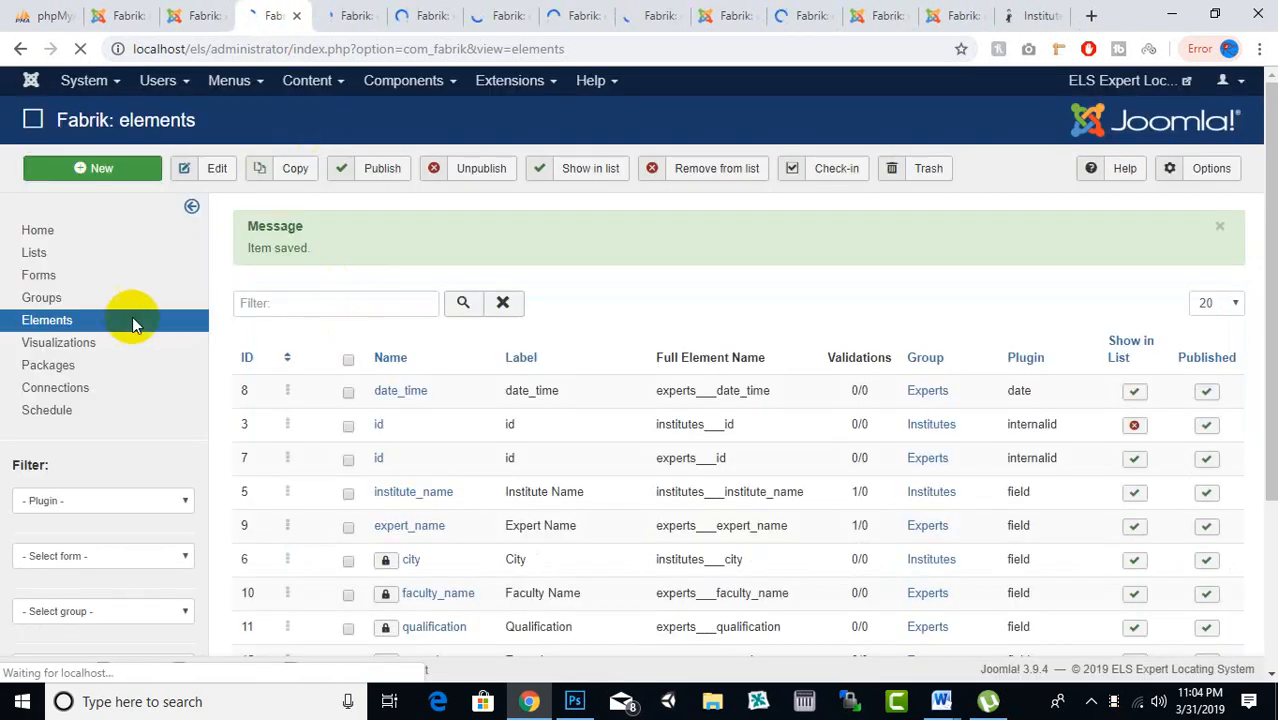
# Add a notempty validation to the city element and save and close it
pyautogui.click(337, 10)
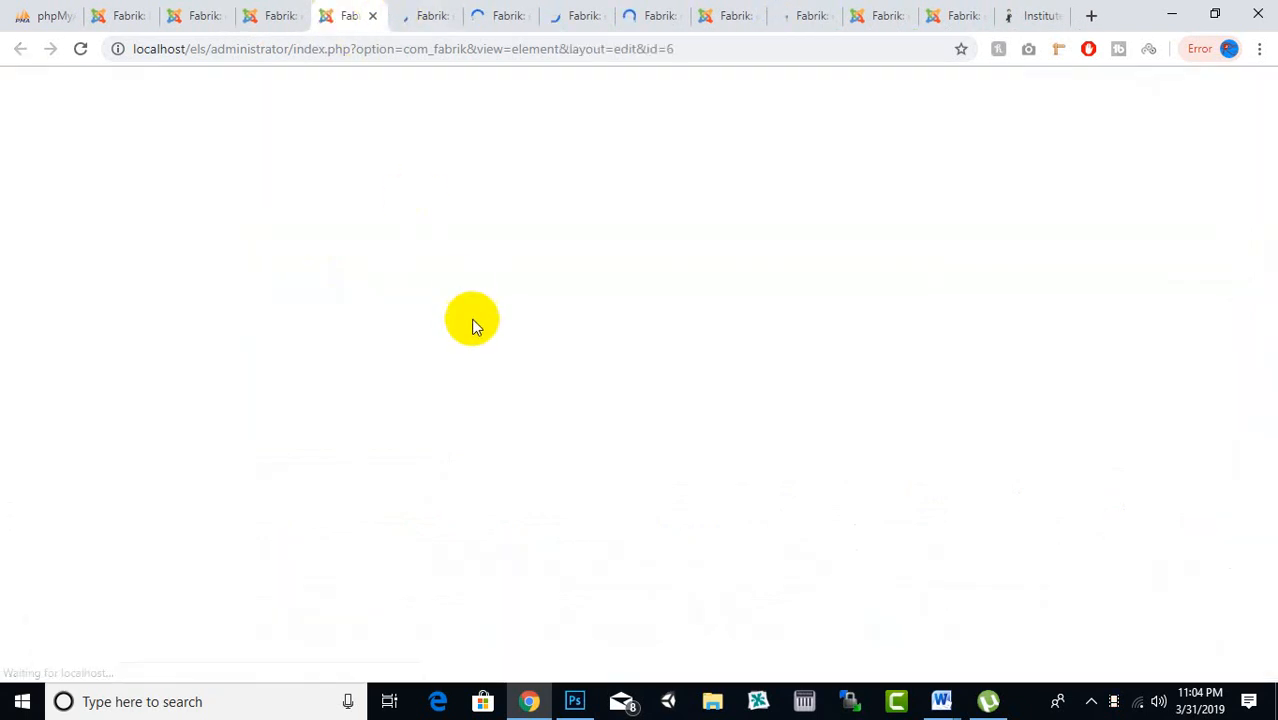
pyautogui.scroll(-3, 360, 330)
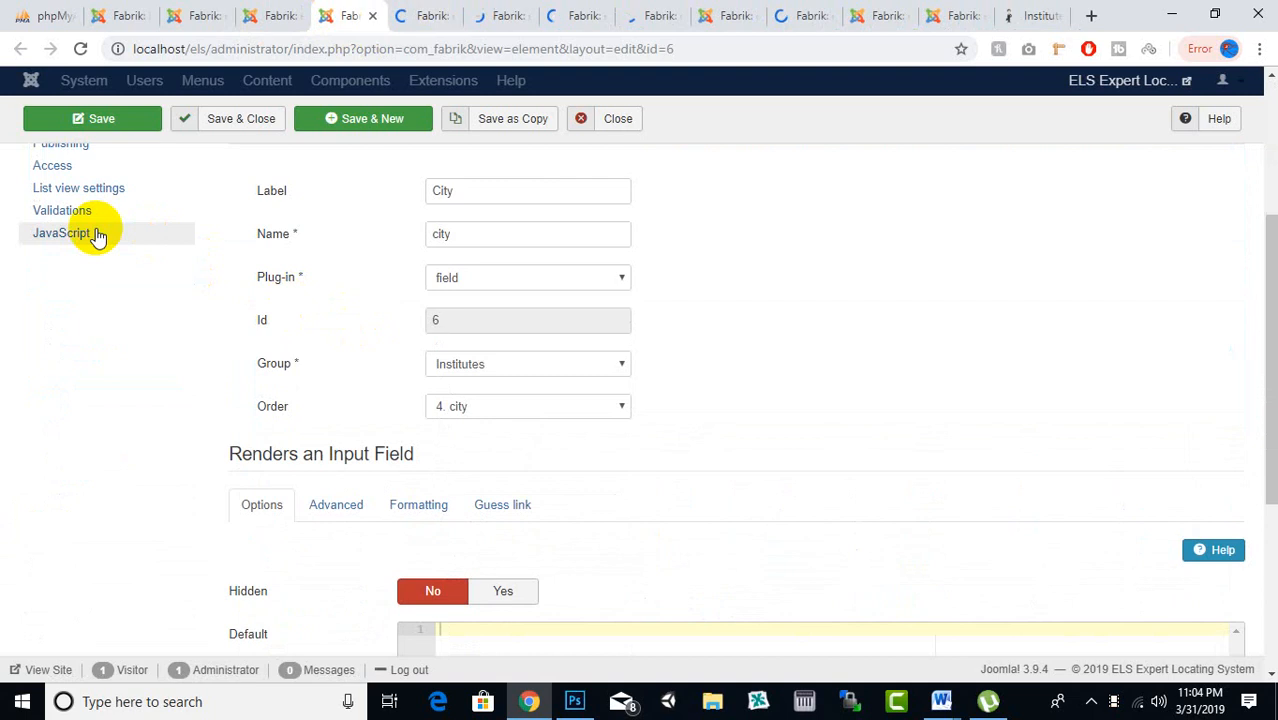
pyautogui.scroll(1, 140, 310)
pyautogui.click(105, 313)
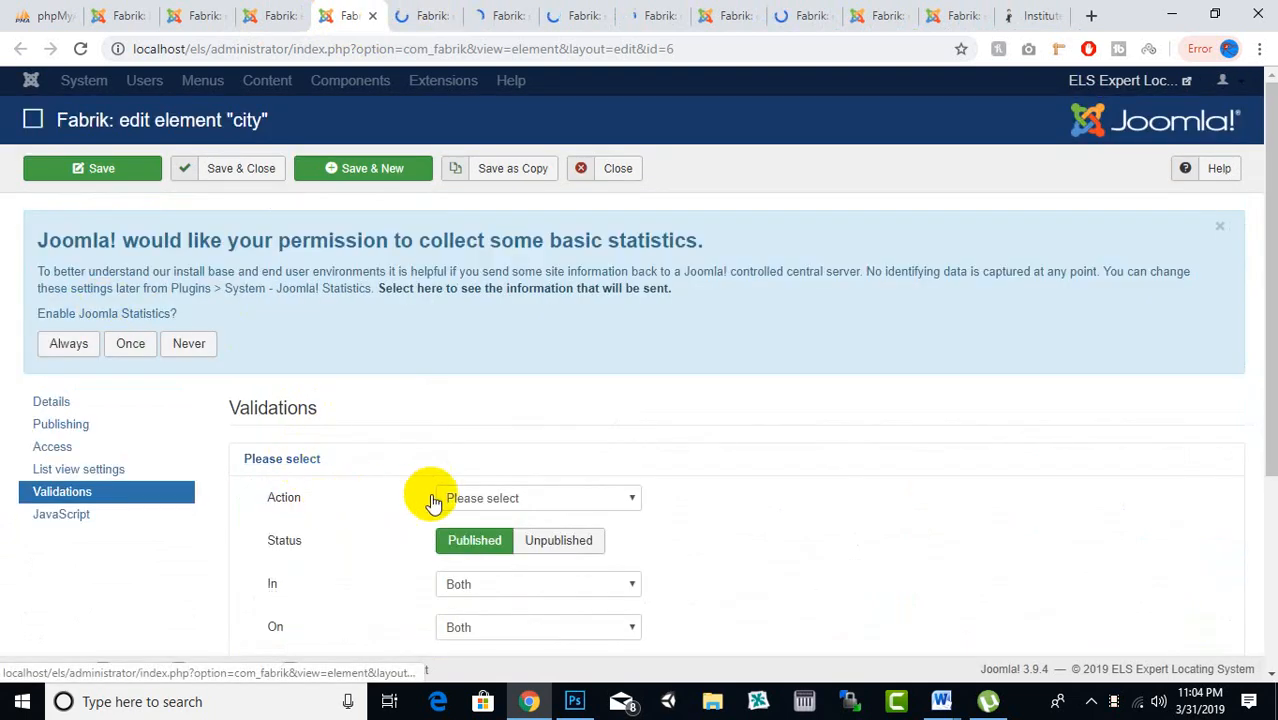
pyautogui.click(499, 497)
pyautogui.click(476, 569)
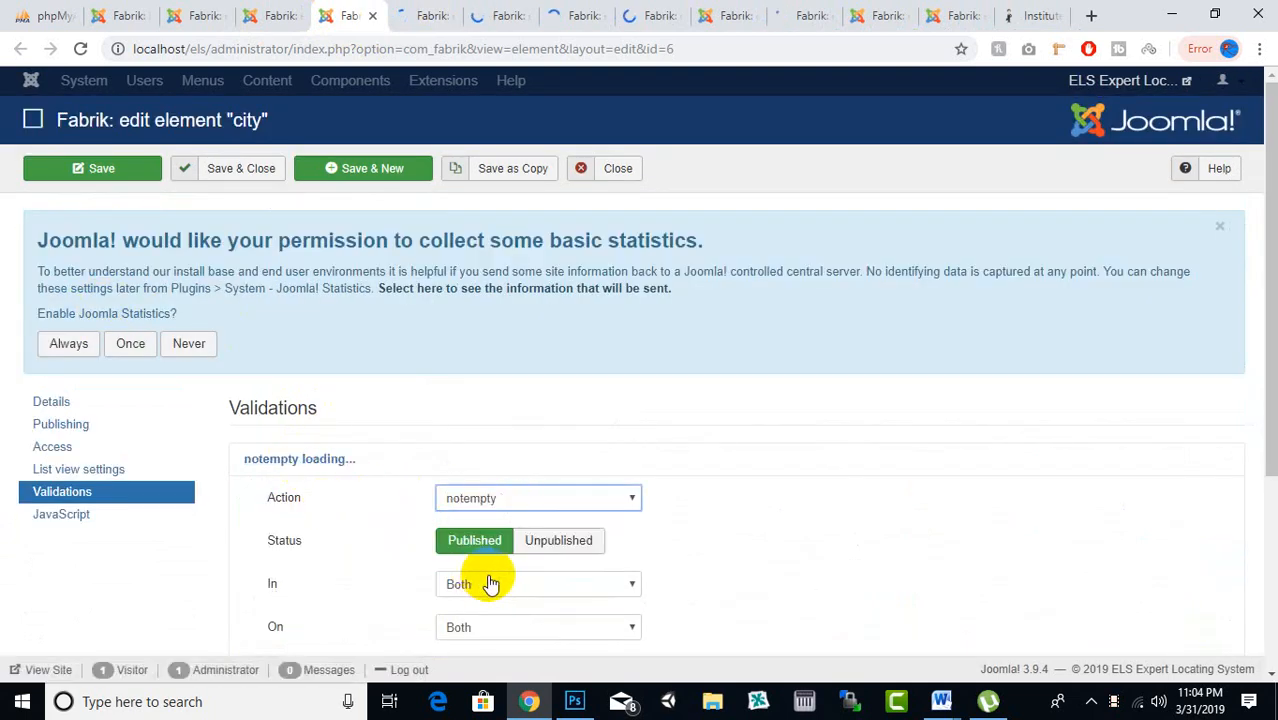
pyautogui.click(251, 167)
# Add a notempty validation to the faculty_name element and save and close it
pyautogui.click(440, 15)
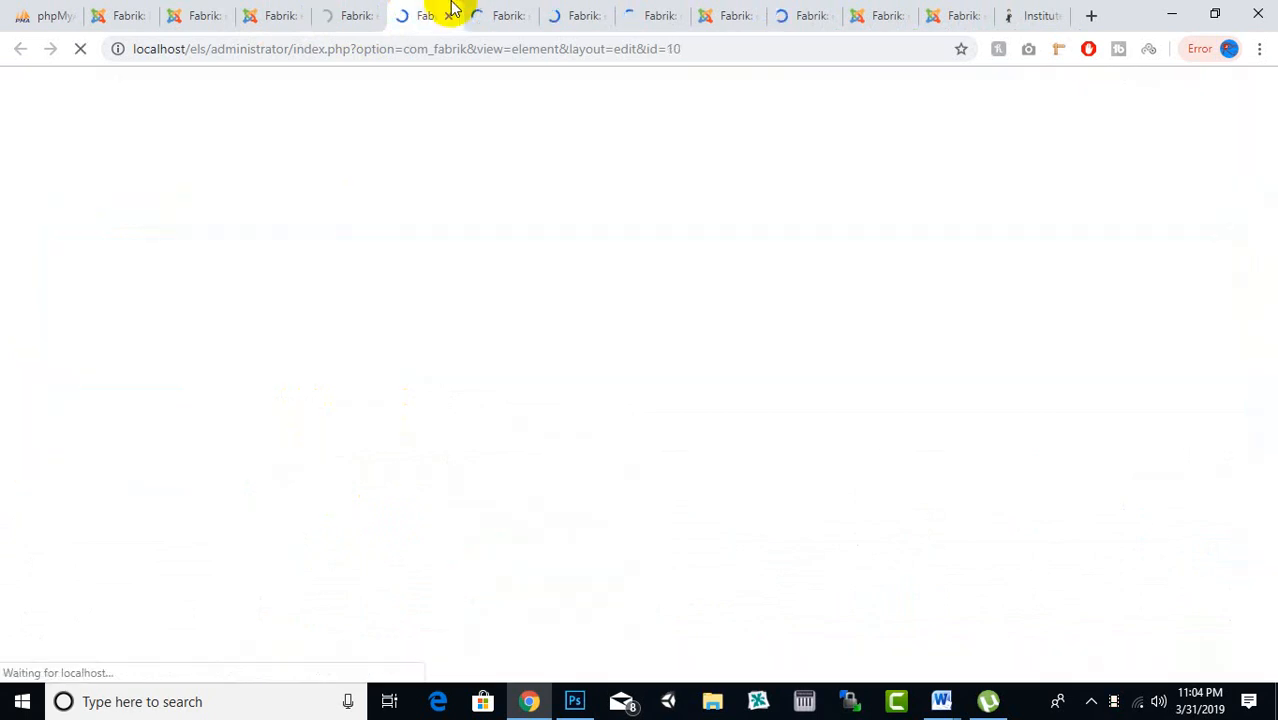
pyautogui.scroll(-2, 456, 429)
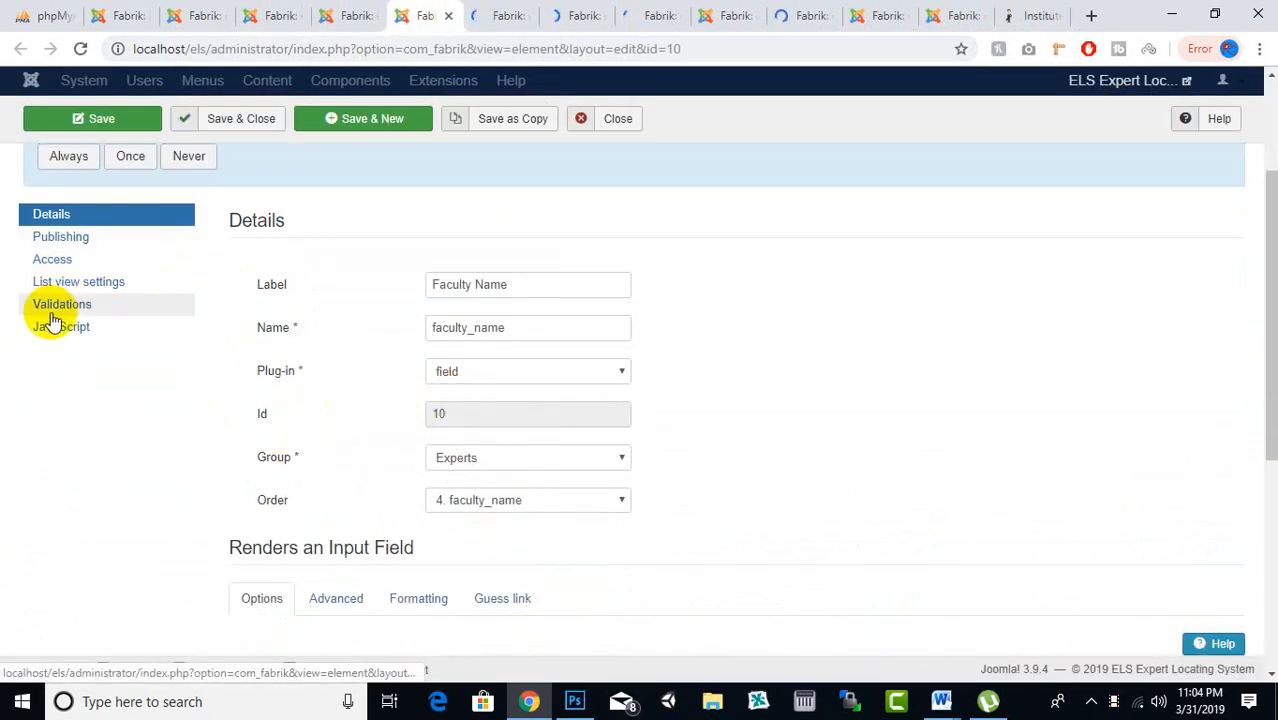
pyautogui.click(55, 305)
pyautogui.click(290, 505)
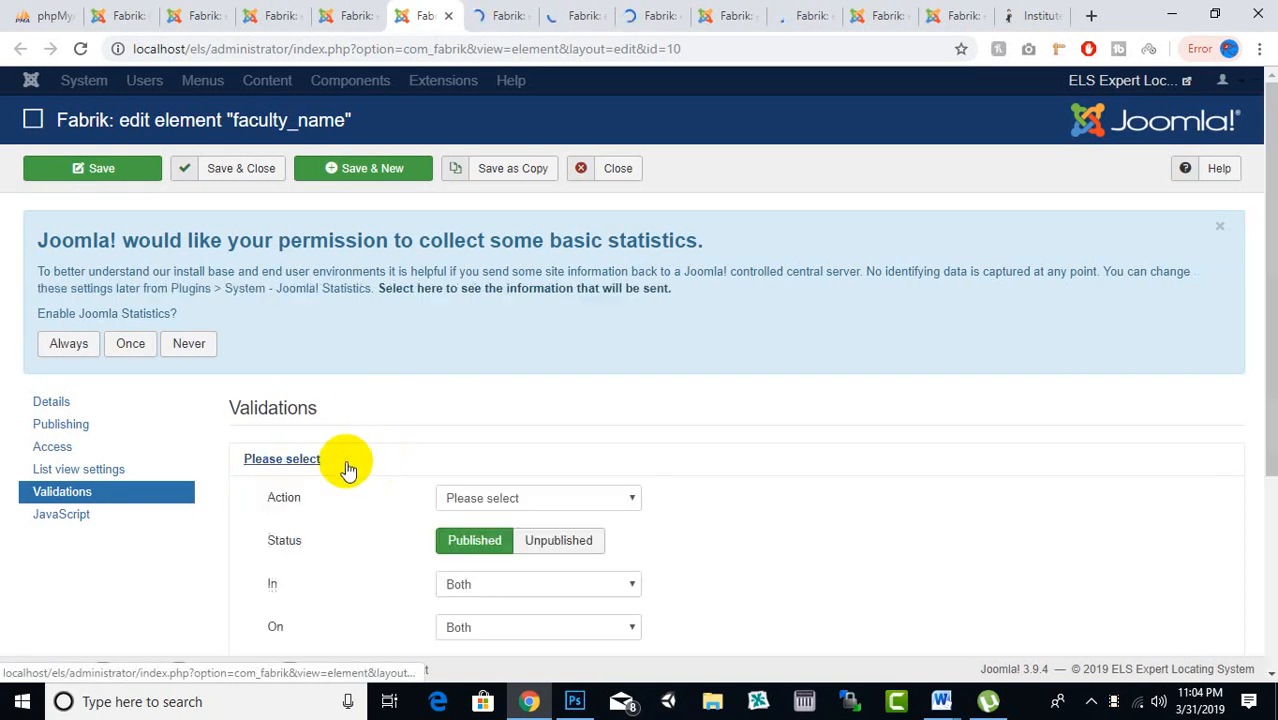
pyautogui.click(484, 500)
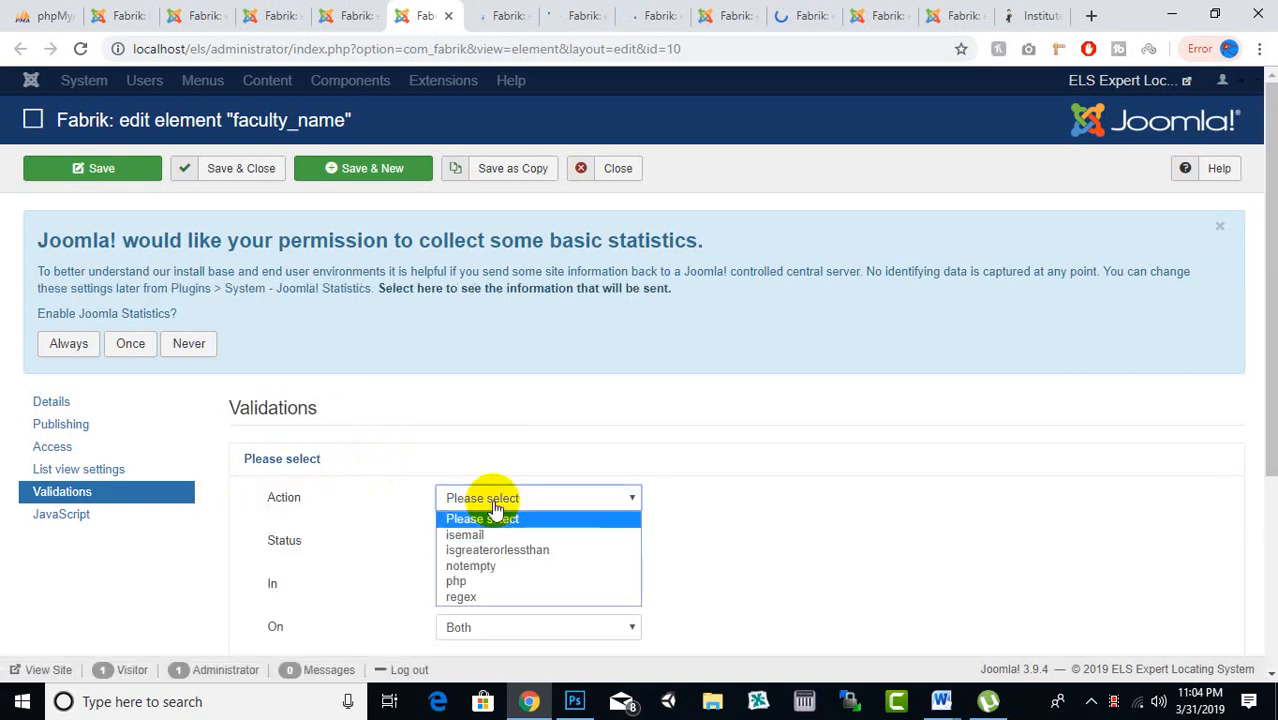
pyautogui.click(483, 566)
pyautogui.click(206, 187)
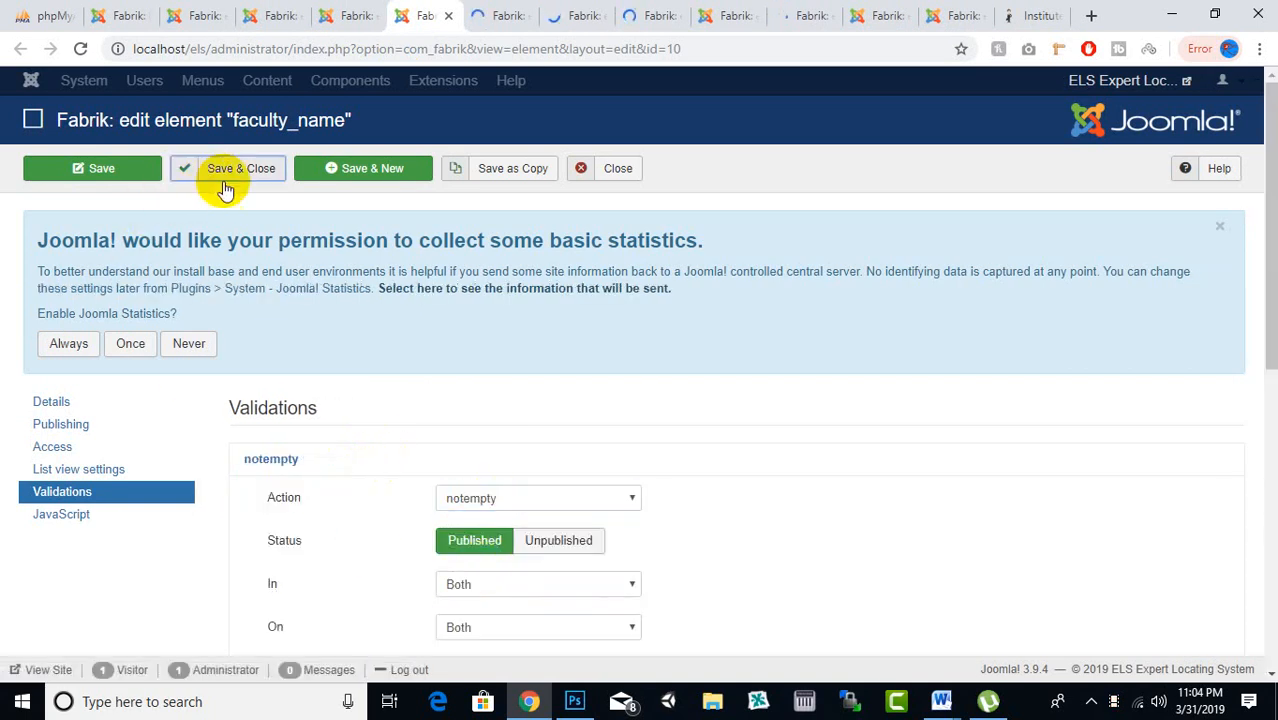
# Add a notempty validation to the qualification element and save and close it
pyautogui.click(500, 15)
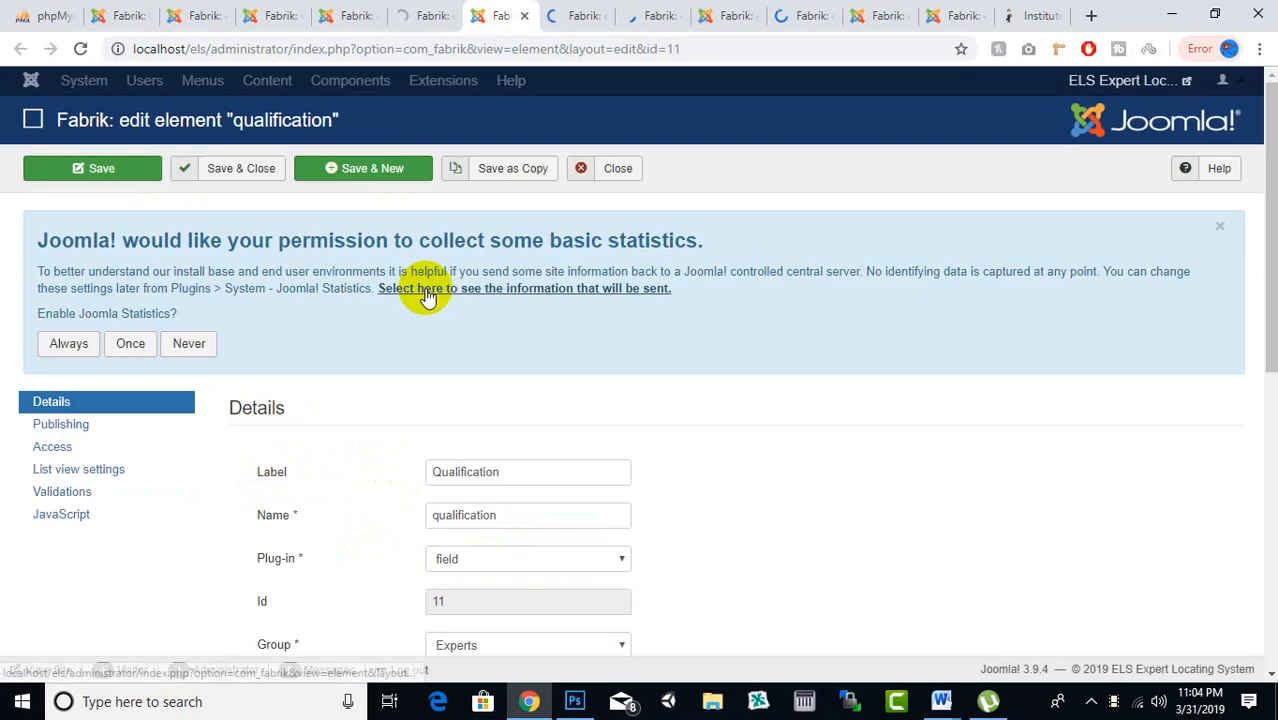
pyautogui.scroll(-2, 427, 296)
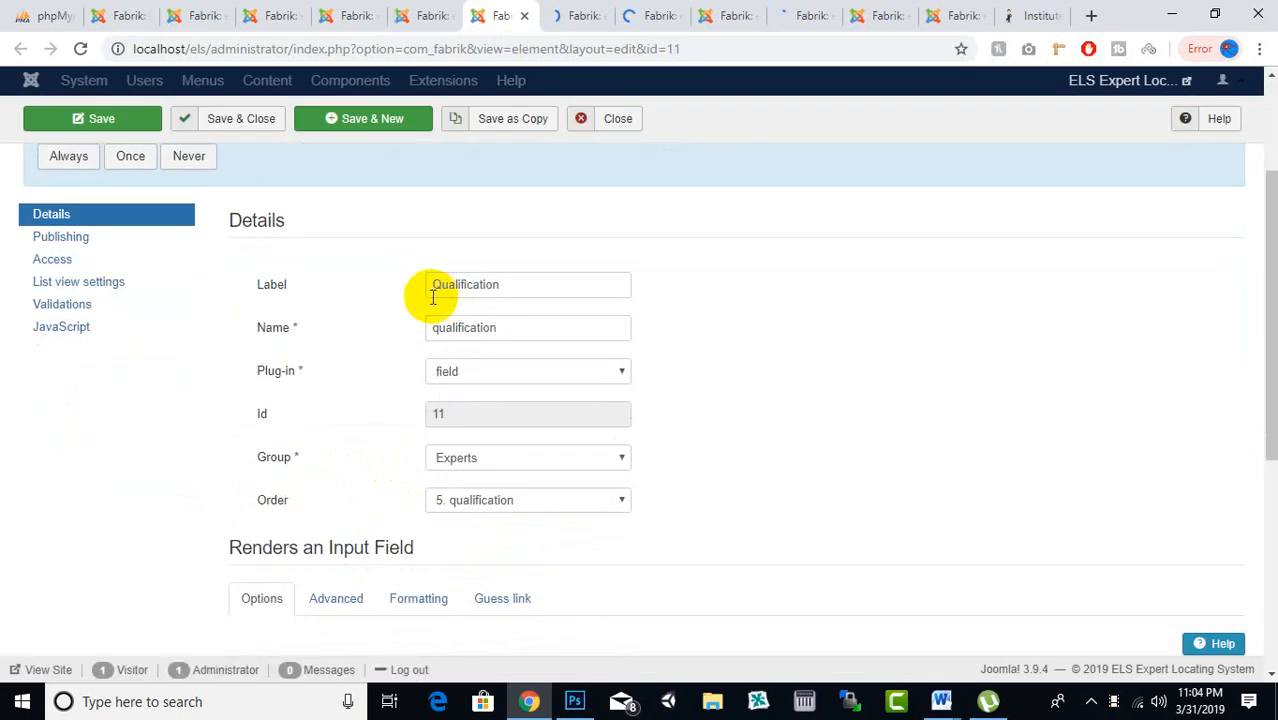
pyautogui.click(82, 312)
pyautogui.click(292, 474)
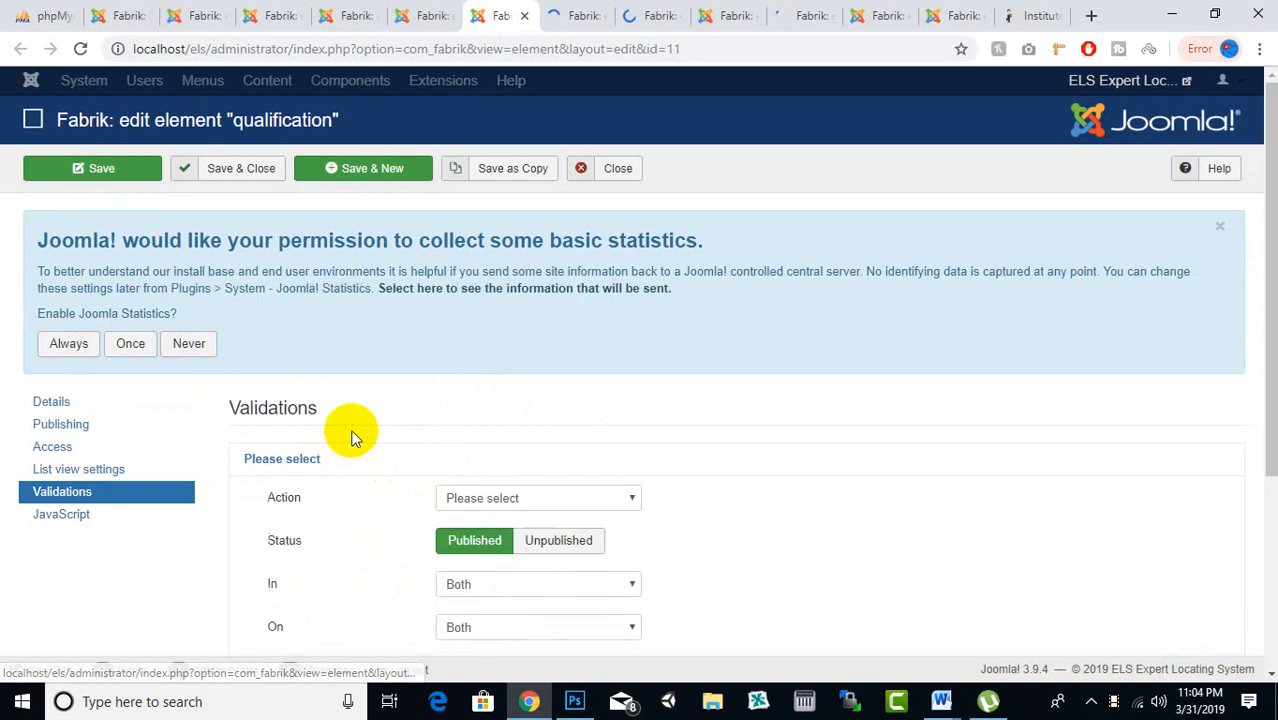
pyautogui.scroll(-3, 352, 437)
pyautogui.click(500, 218)
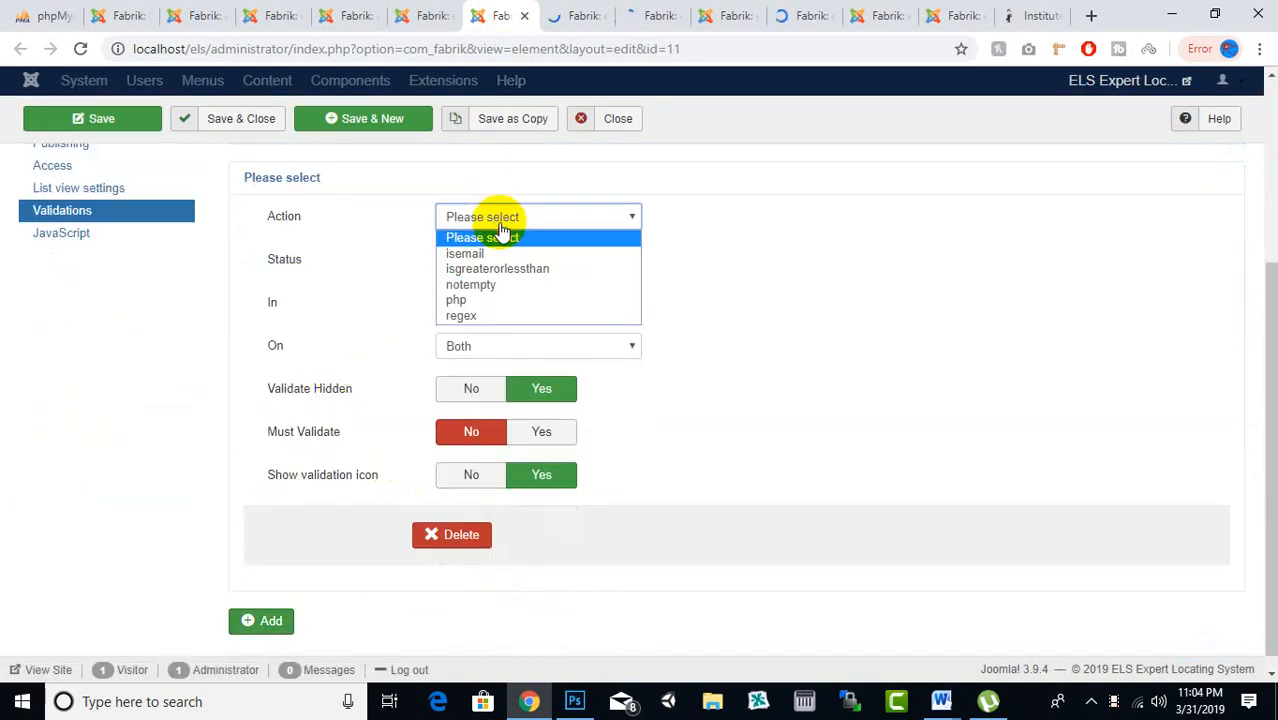
pyautogui.click(485, 284)
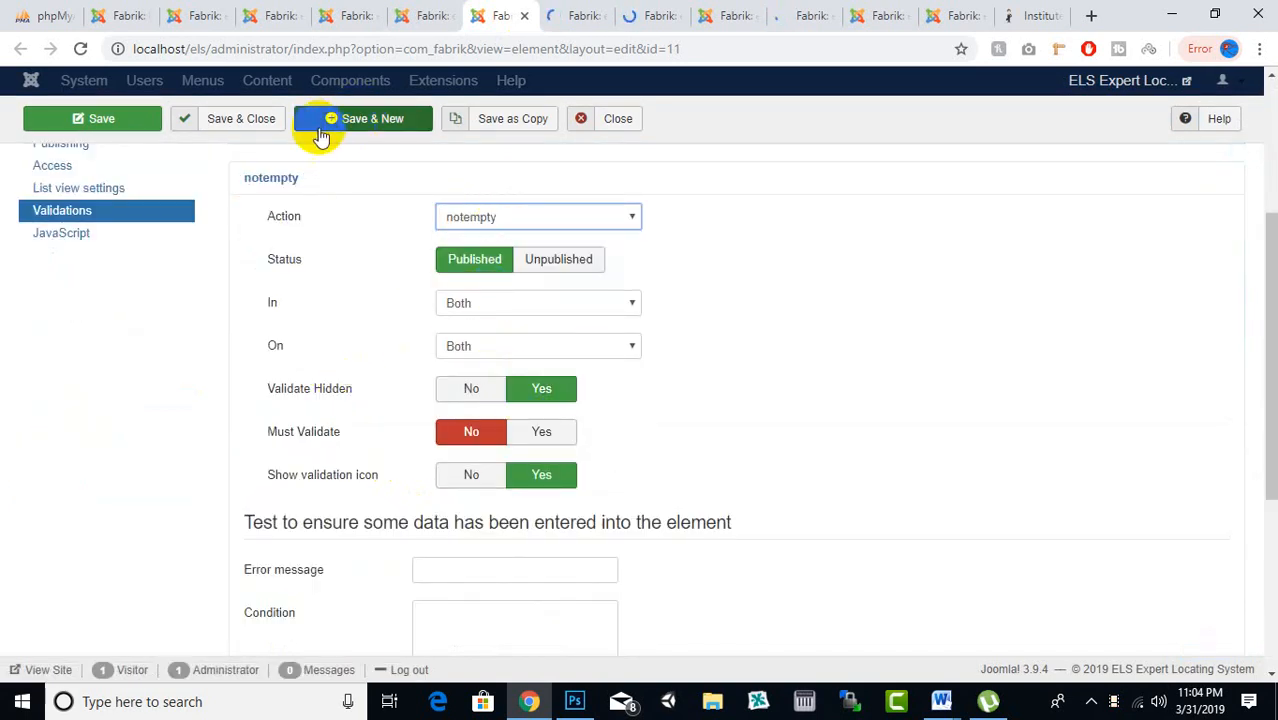
pyautogui.click(281, 128)
# Add a notempty validation to the expertise_area element and save and close it
pyautogui.click(618, 8)
pyautogui.click(576, 13)
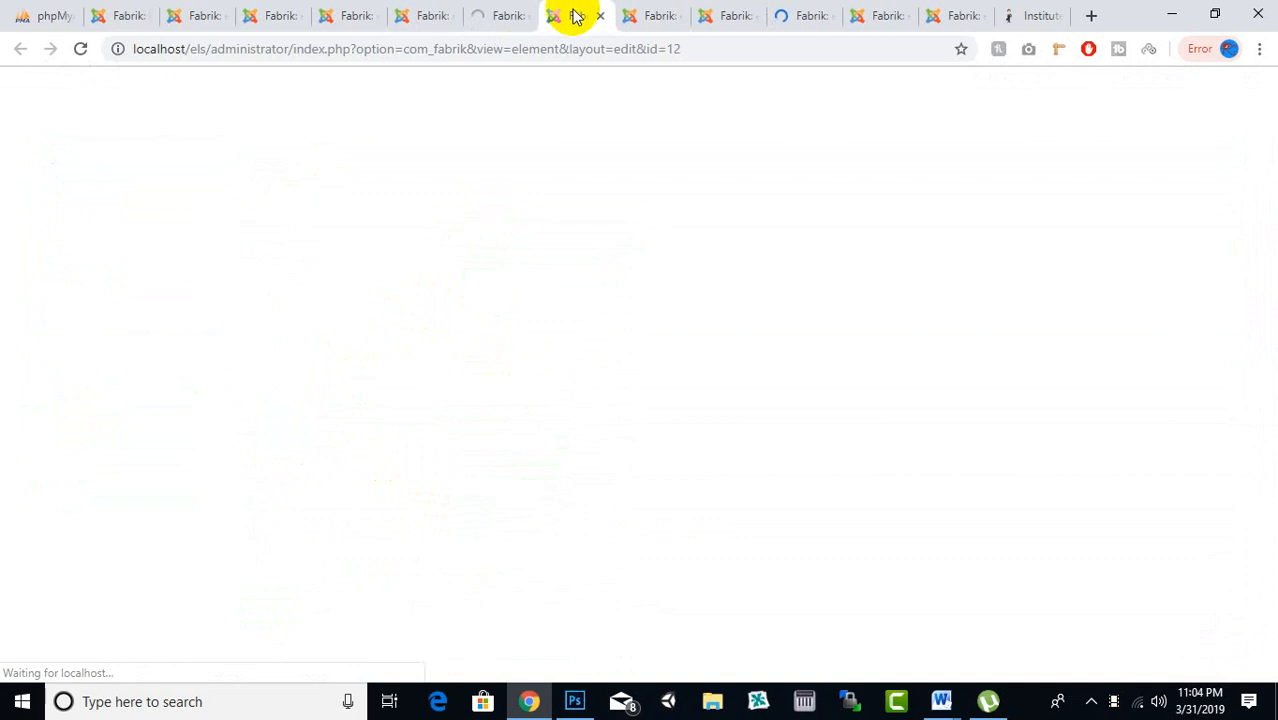
pyautogui.scroll(-2, 331, 254)
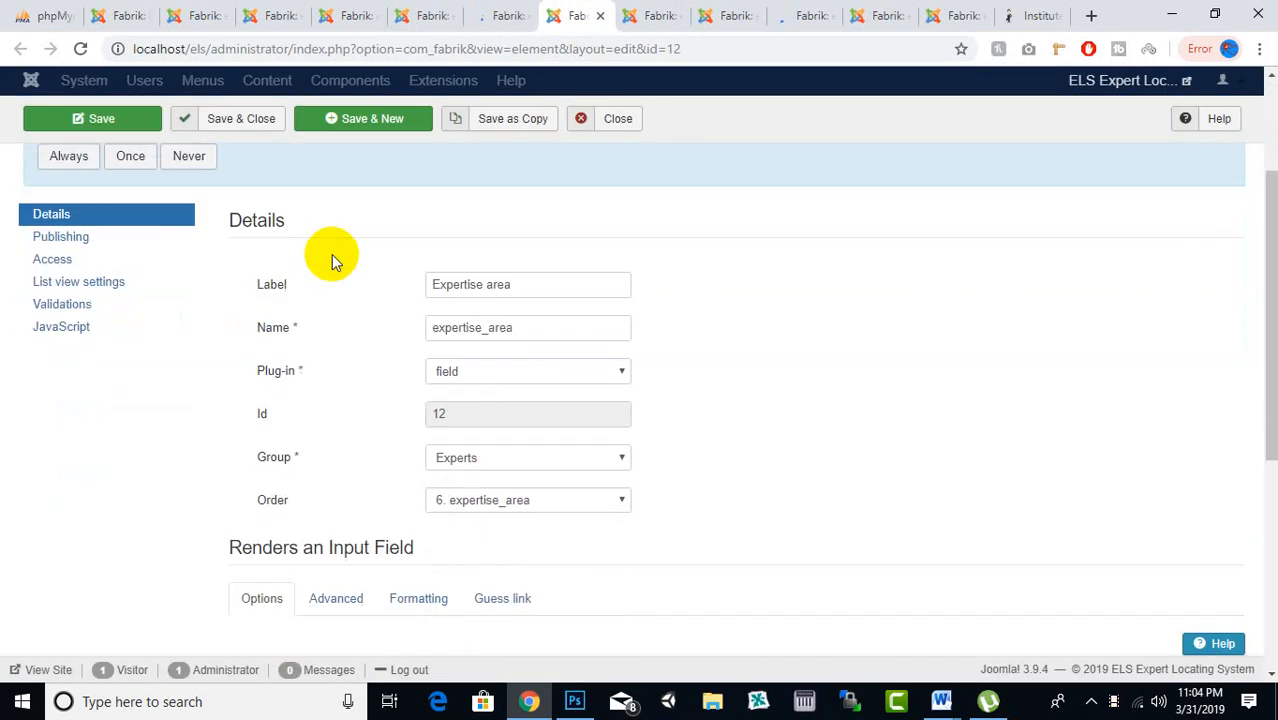
pyautogui.click(62, 304)
pyautogui.click(265, 474)
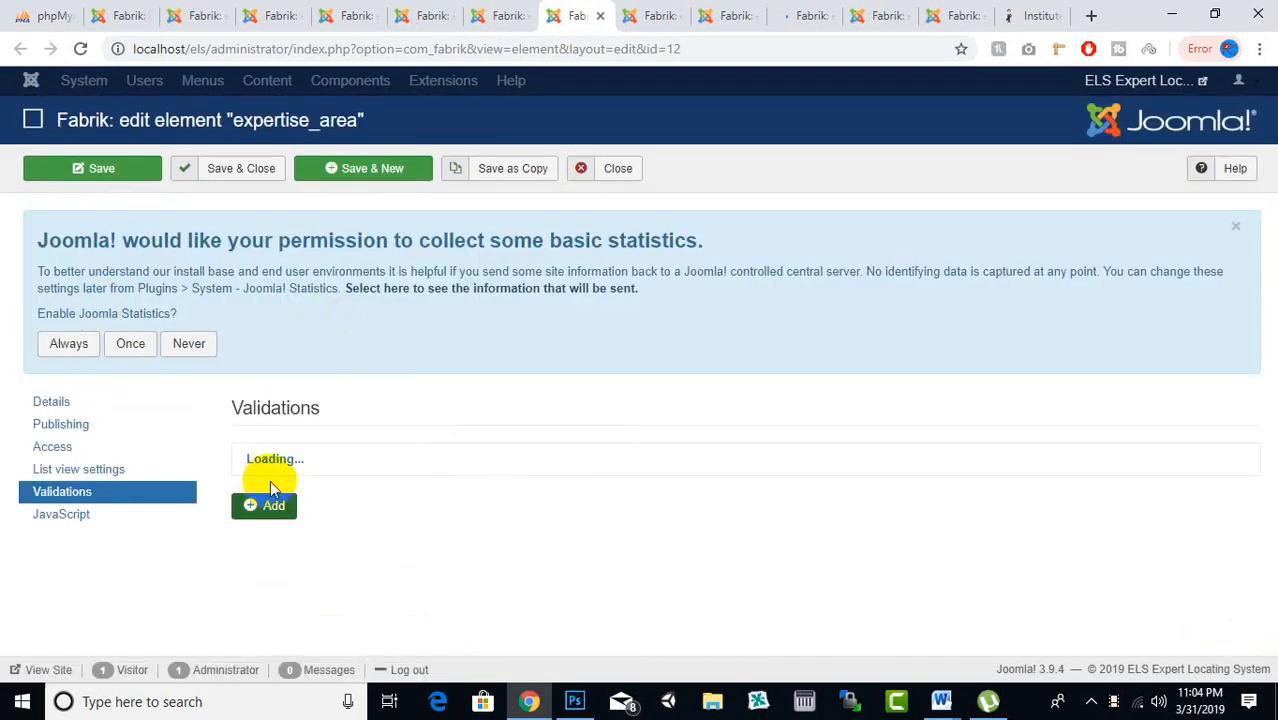
pyautogui.scroll(-2, 422, 485)
pyautogui.click(500, 308)
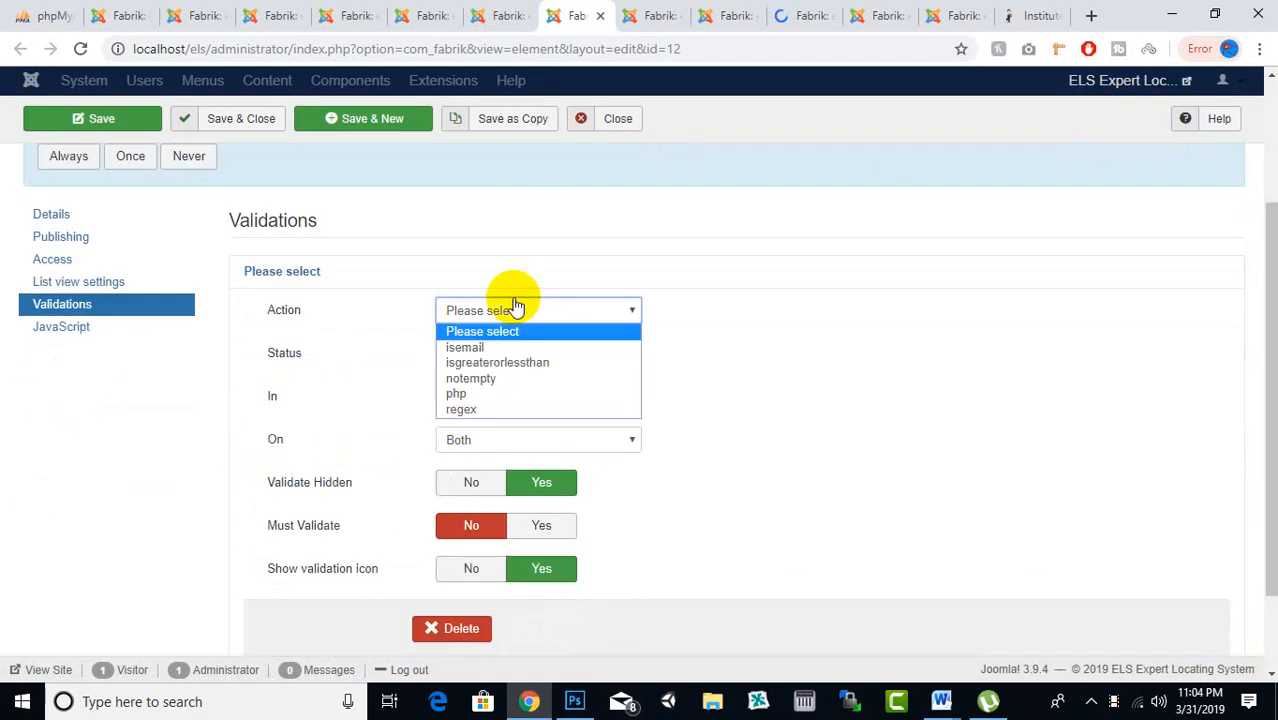
pyautogui.click(499, 378)
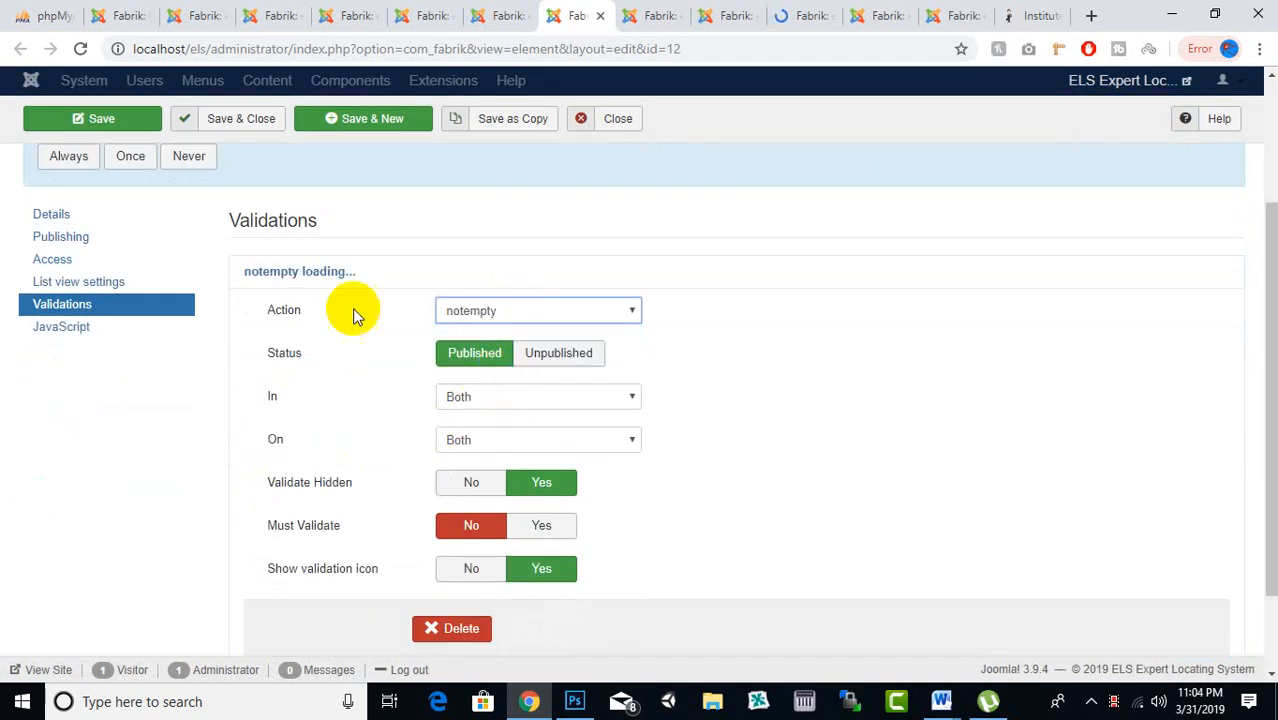
pyautogui.click(262, 136)
# Close the finished expertise_type, Experiences and affiliations element editor tabs
pyautogui.click(645, 16)
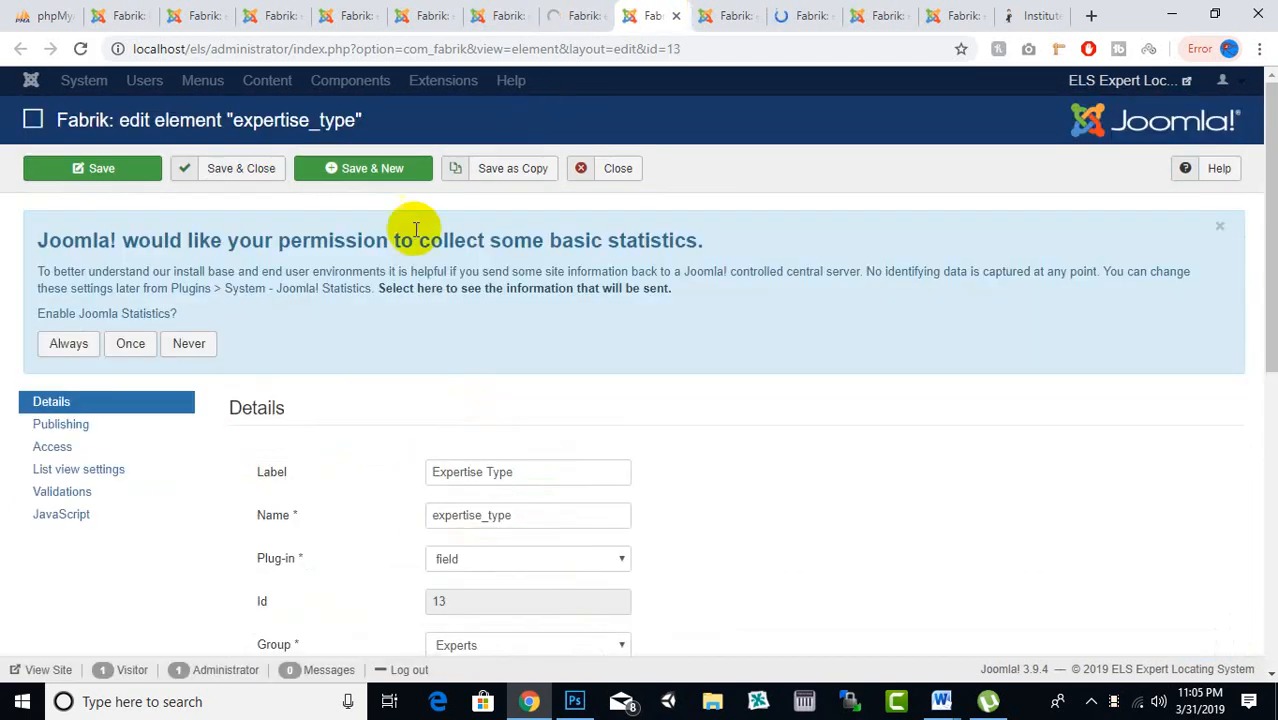
pyautogui.scroll(-2, 336, 310)
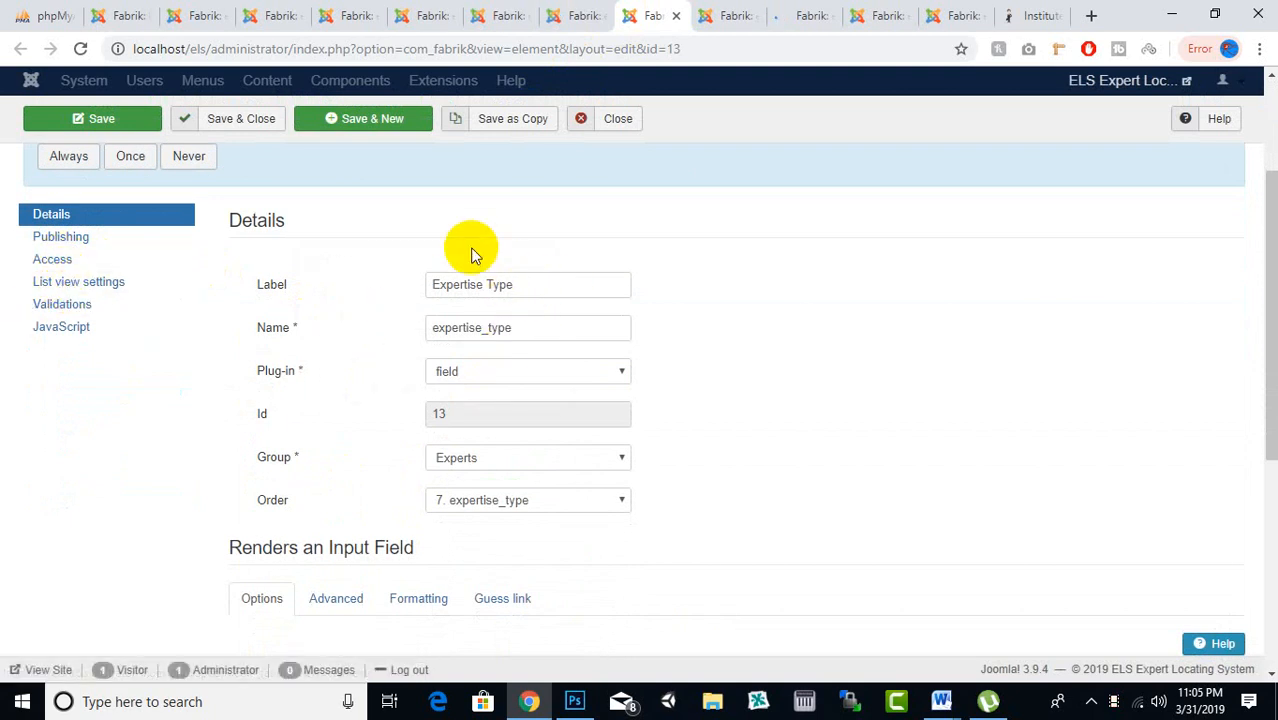
pyautogui.click(678, 17)
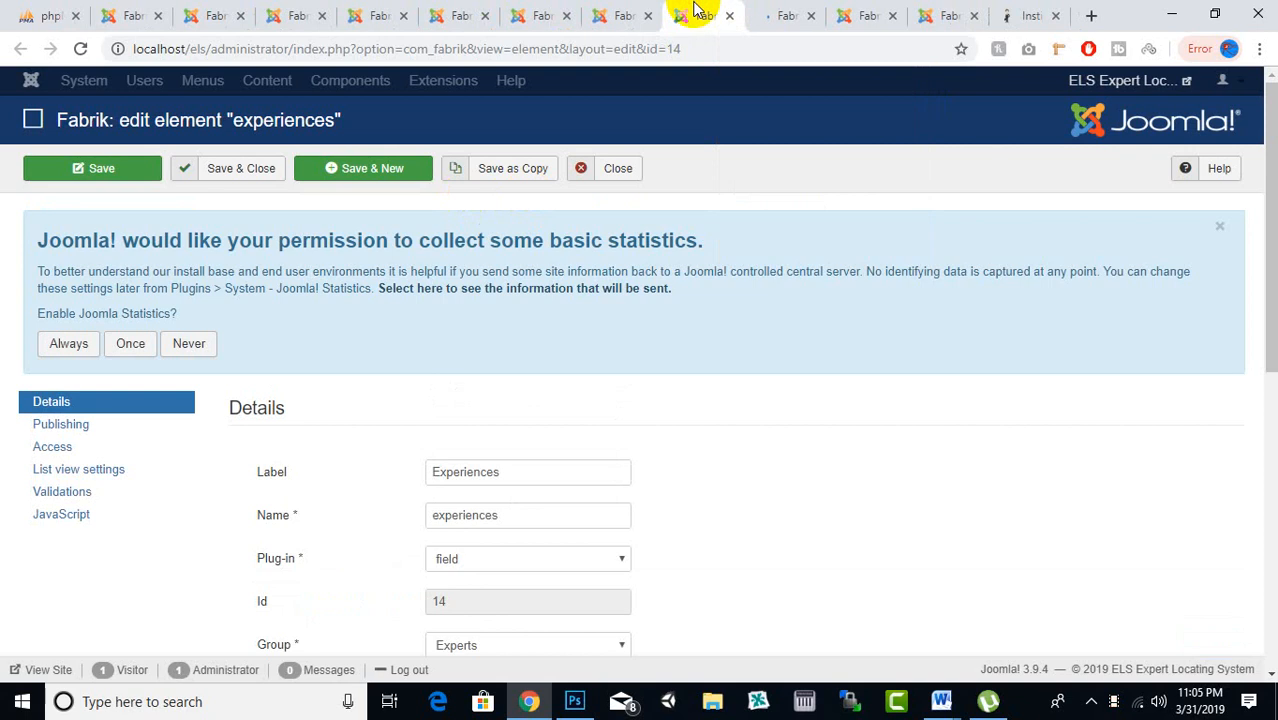
pyautogui.scroll(-2, 344, 360)
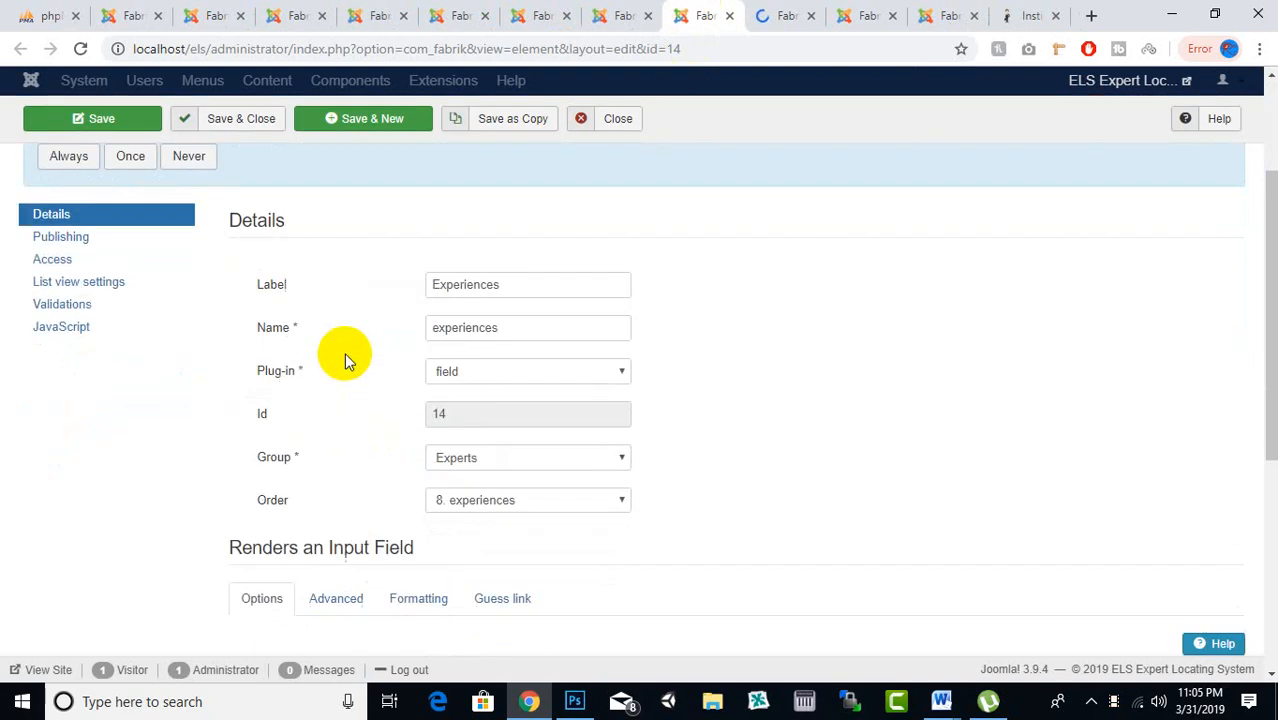
pyautogui.scroll(1, 515, 268)
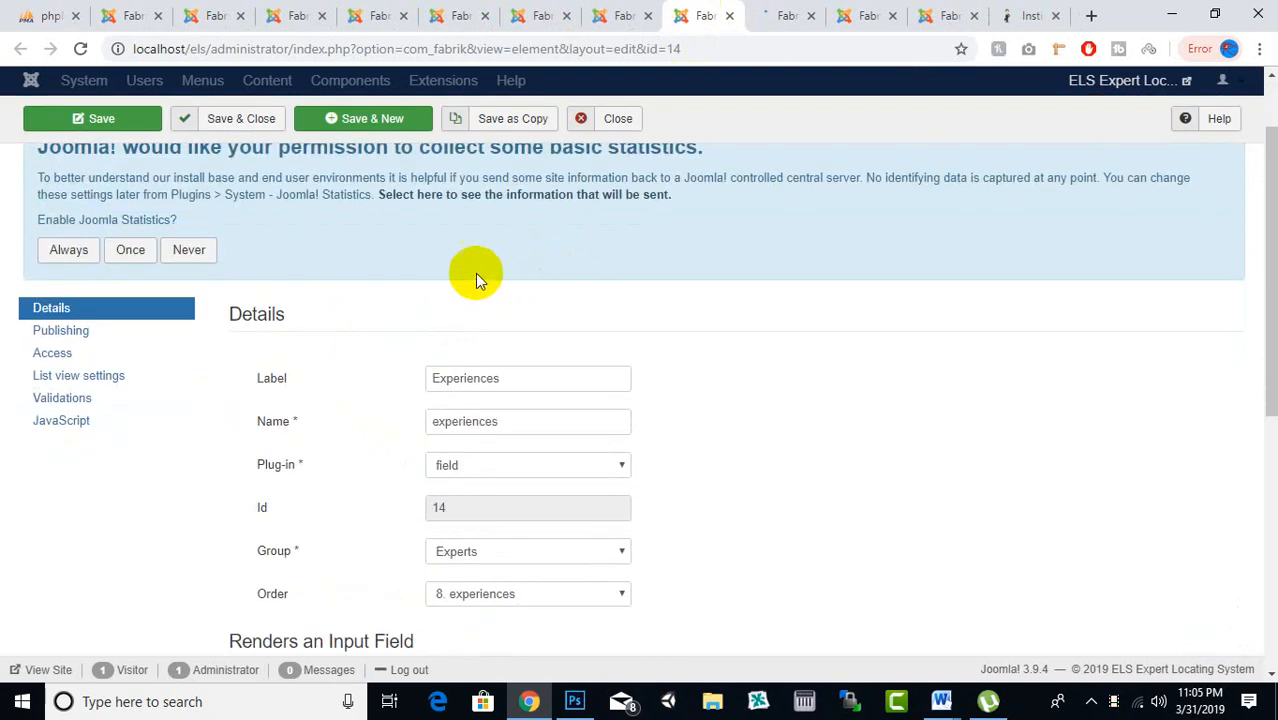
pyautogui.scroll(1, 470, 275)
pyautogui.scroll(-3, 460, 280)
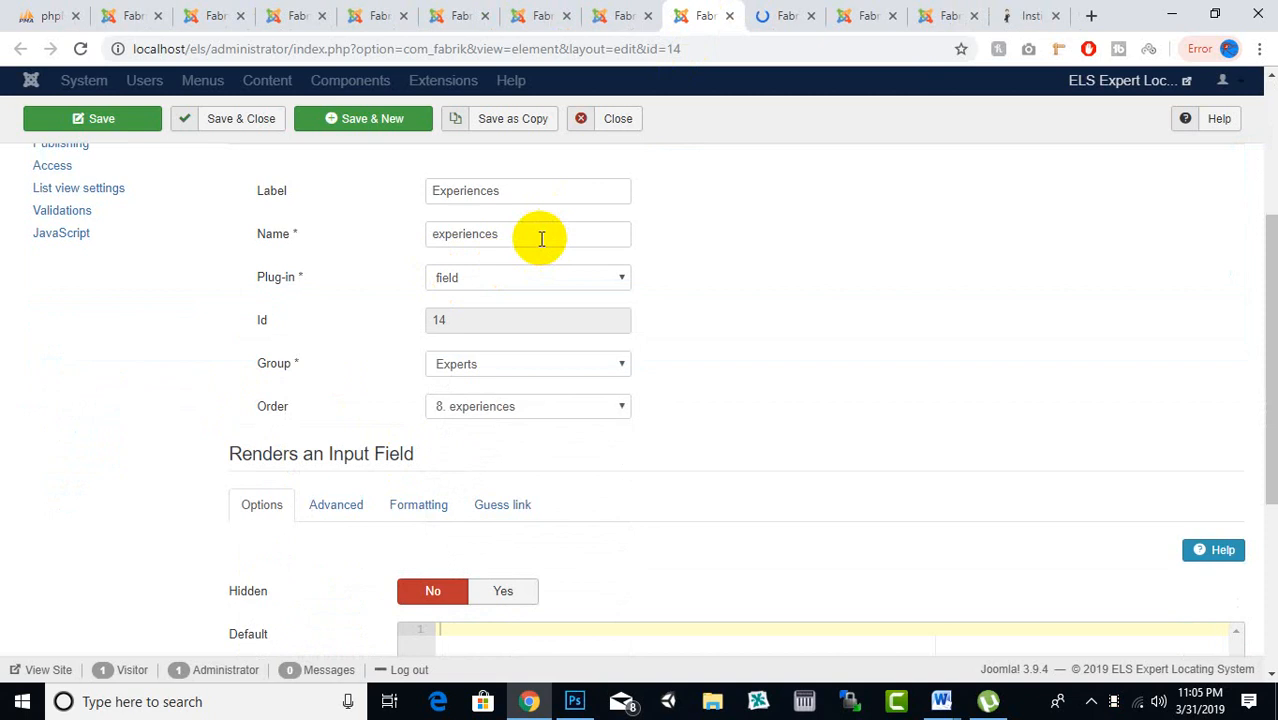
pyautogui.scroll(1, 395, 278)
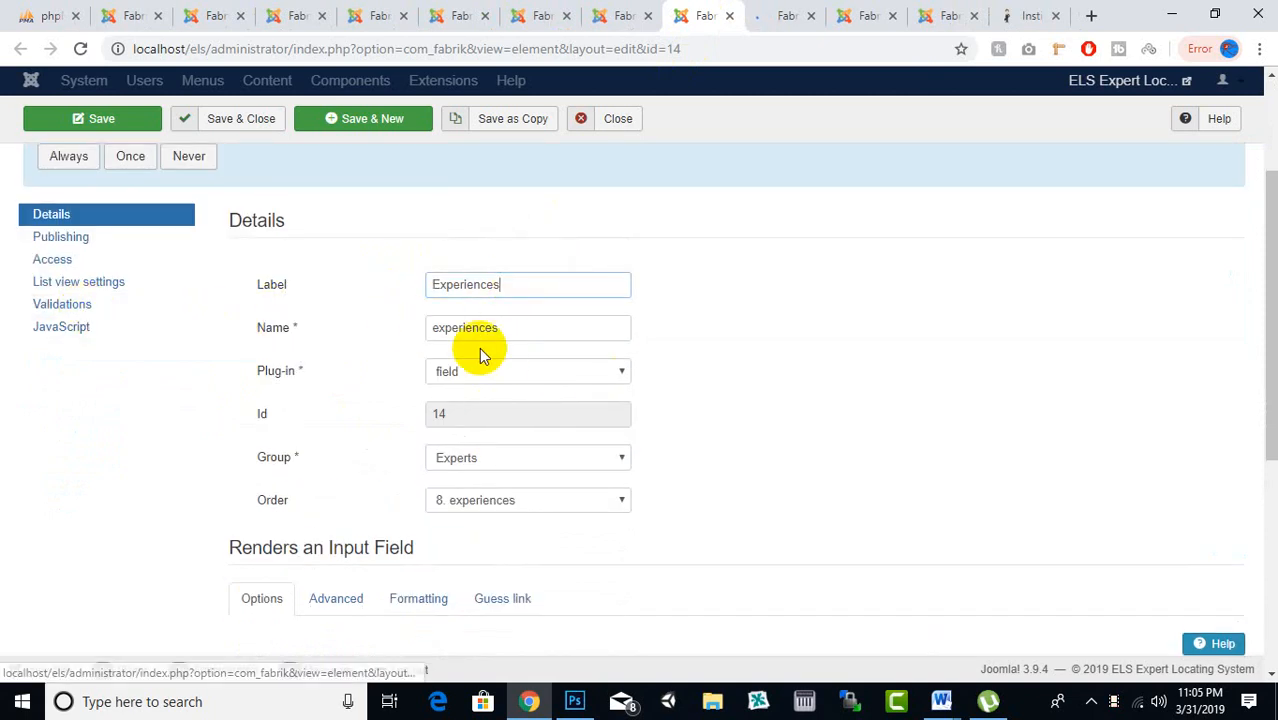
pyautogui.click(735, 16)
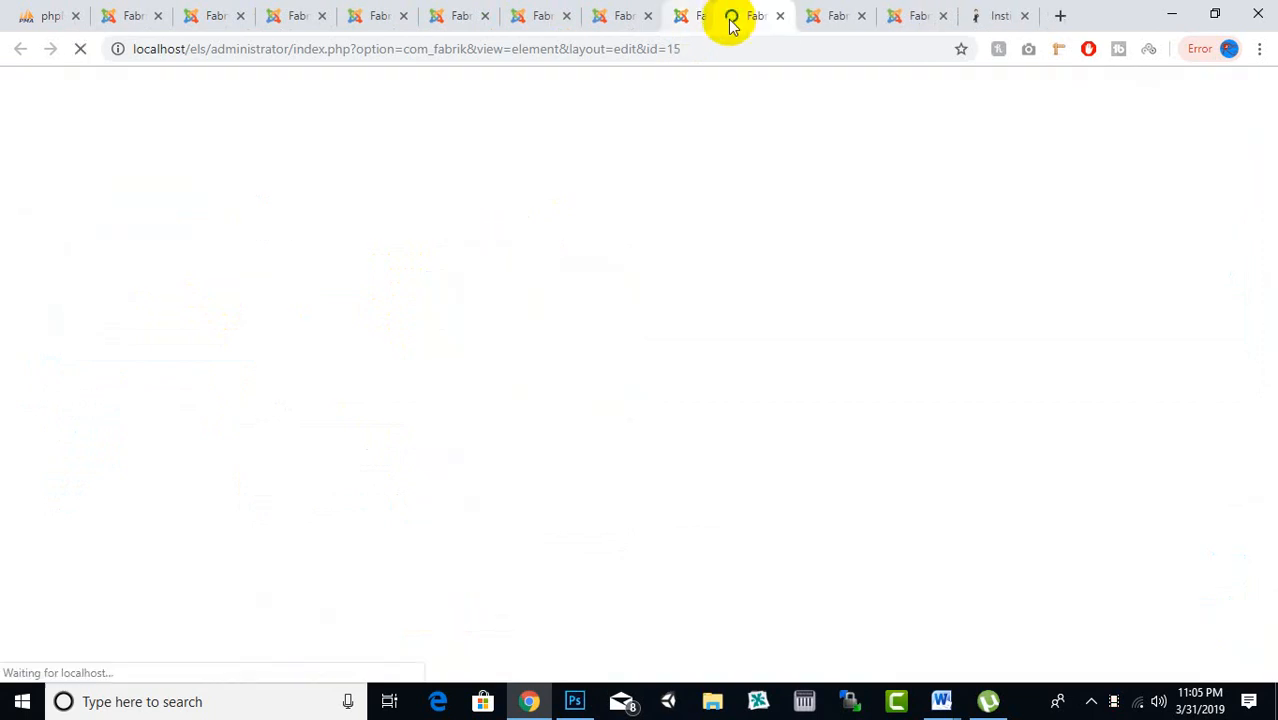
pyautogui.scroll(-2, 428, 331)
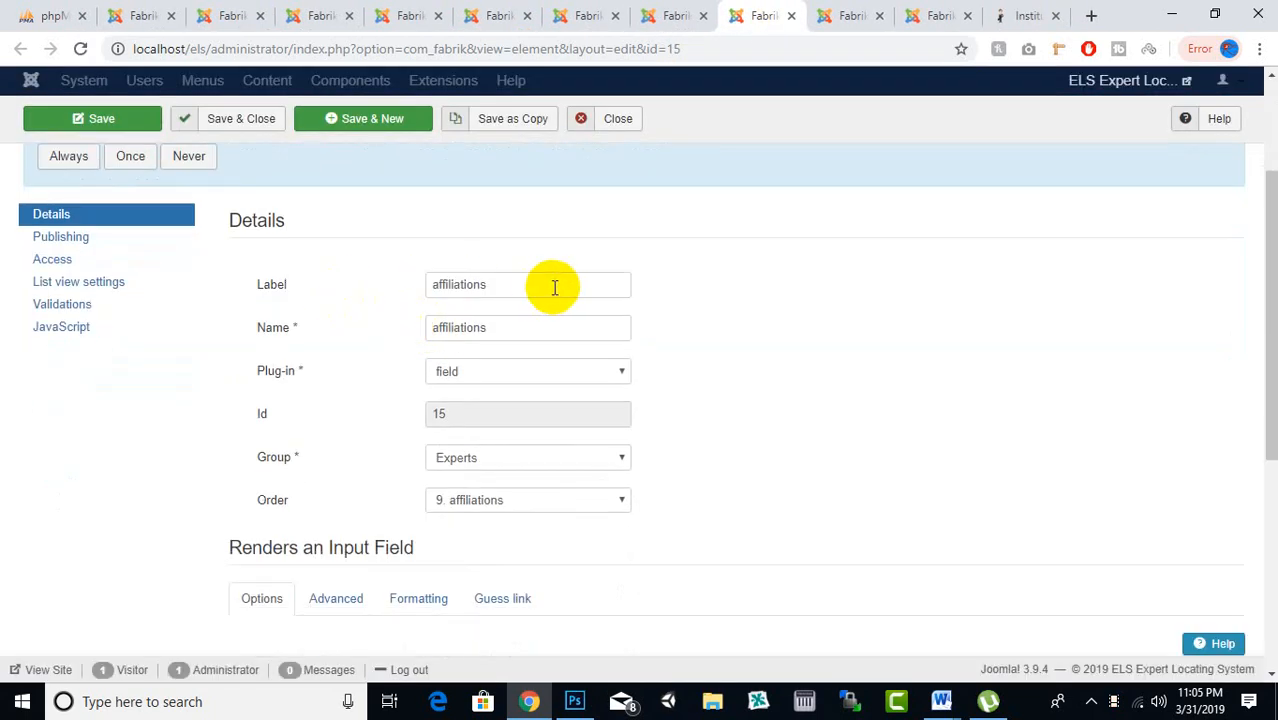
pyautogui.click(795, 15)
# Add a notempty validation to the Institute element and save and close it
pyautogui.scroll(-2, 278, 369)
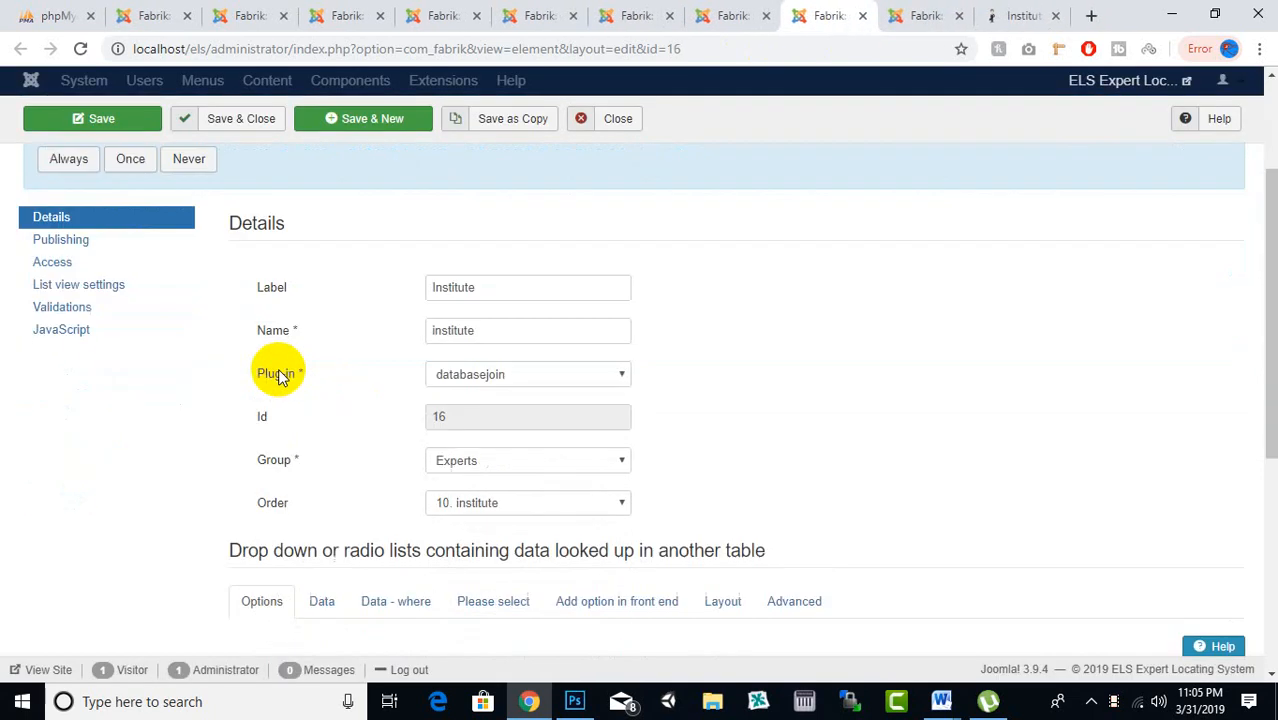
pyautogui.moveTo(280, 375)
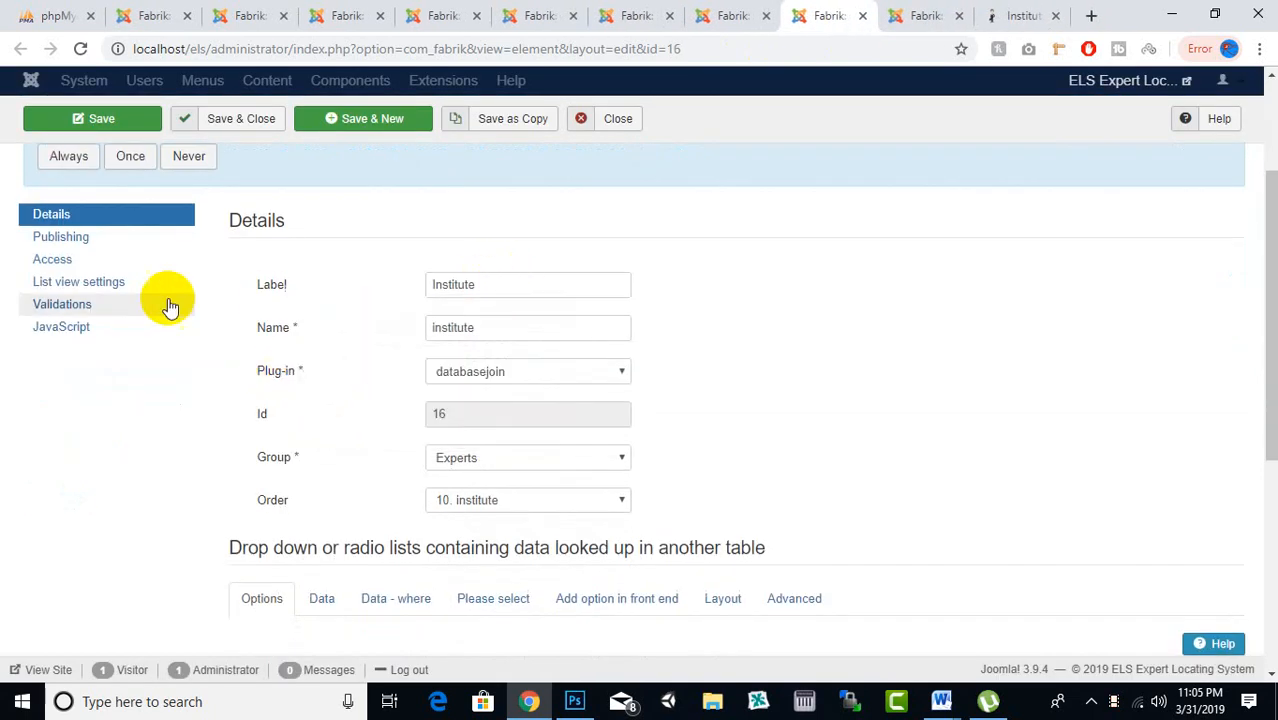
pyautogui.click(100, 309)
pyautogui.click(268, 472)
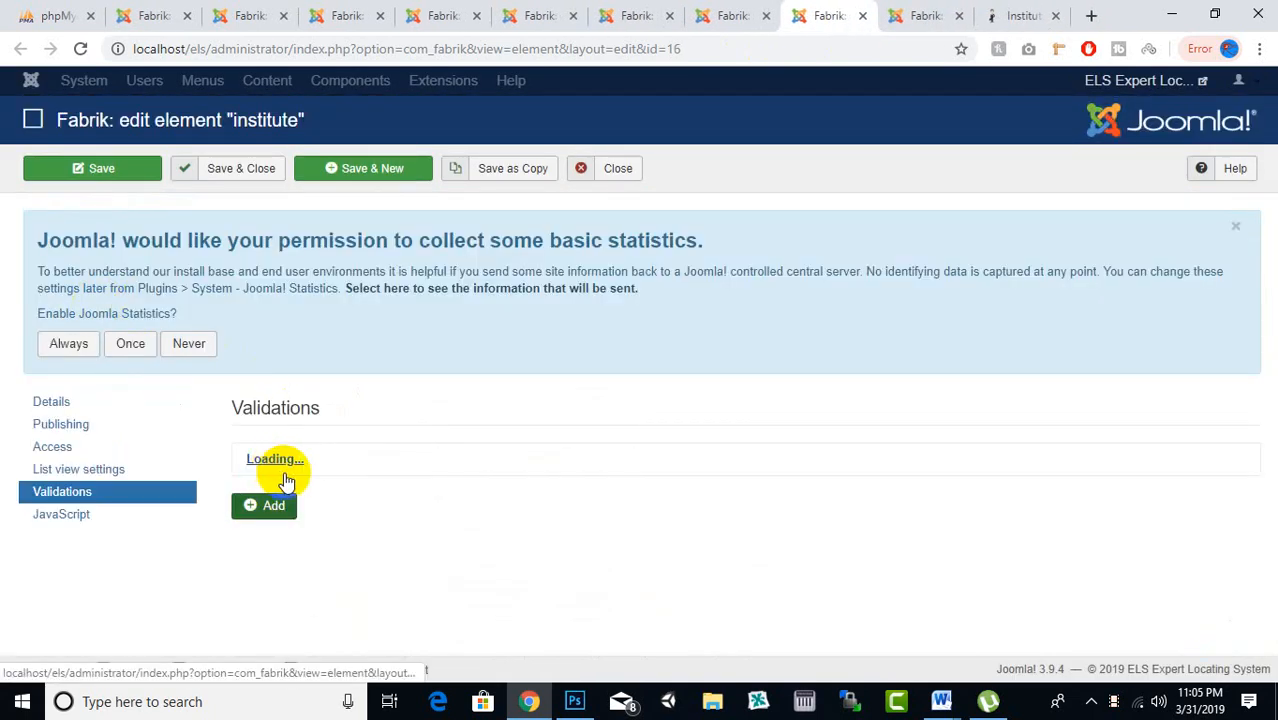
pyautogui.scroll(-2, 456, 470)
pyautogui.click(553, 313)
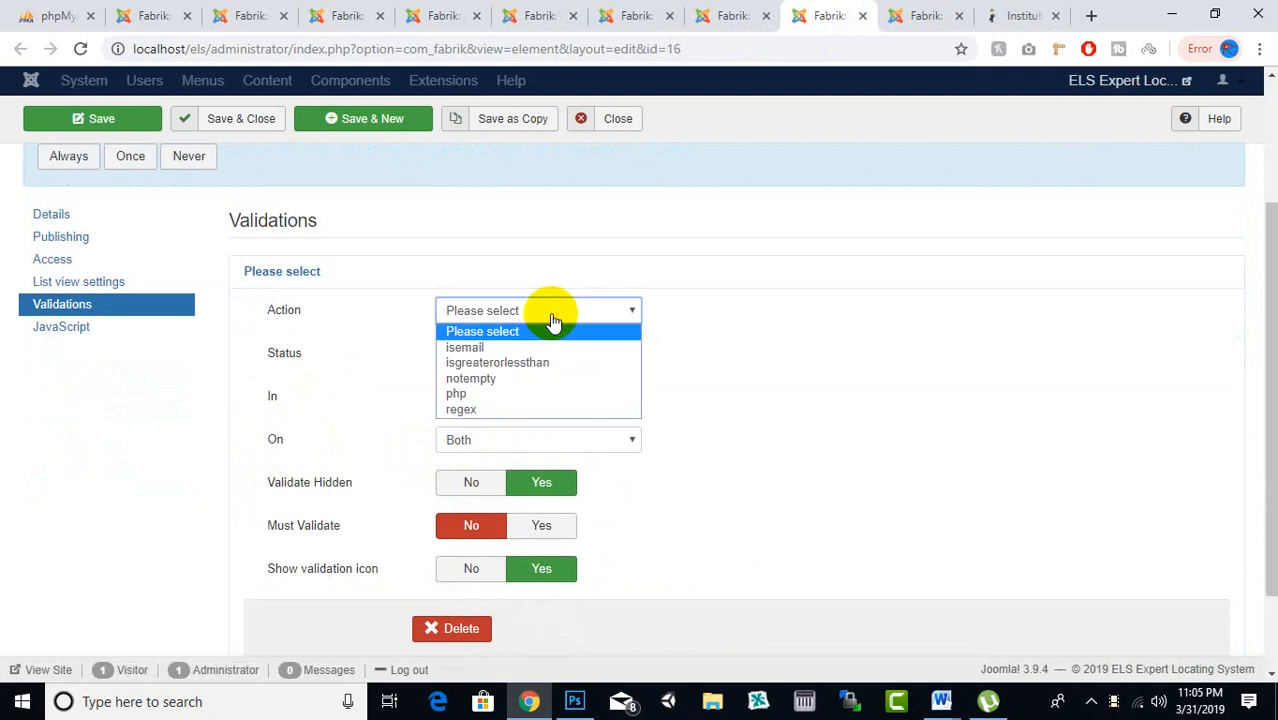
pyautogui.click(495, 379)
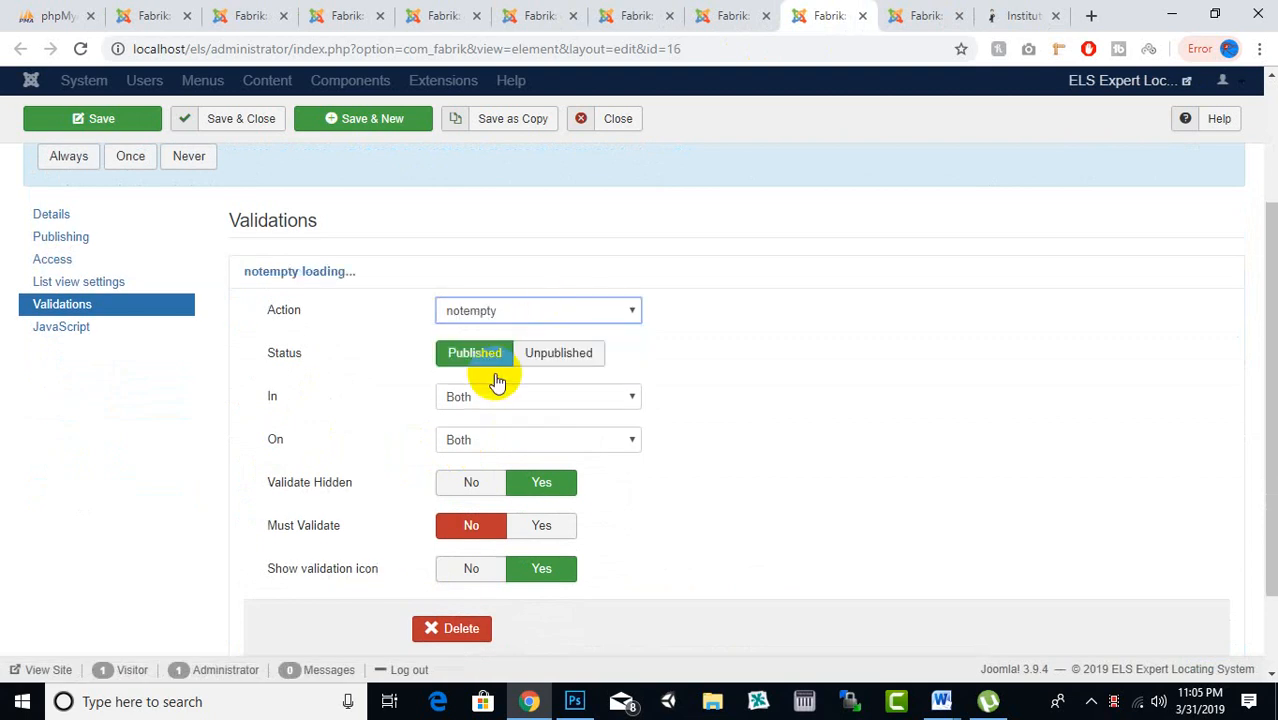
pyautogui.click(255, 132)
# Switch to the picture element's edit page
pyautogui.click(899, 18)
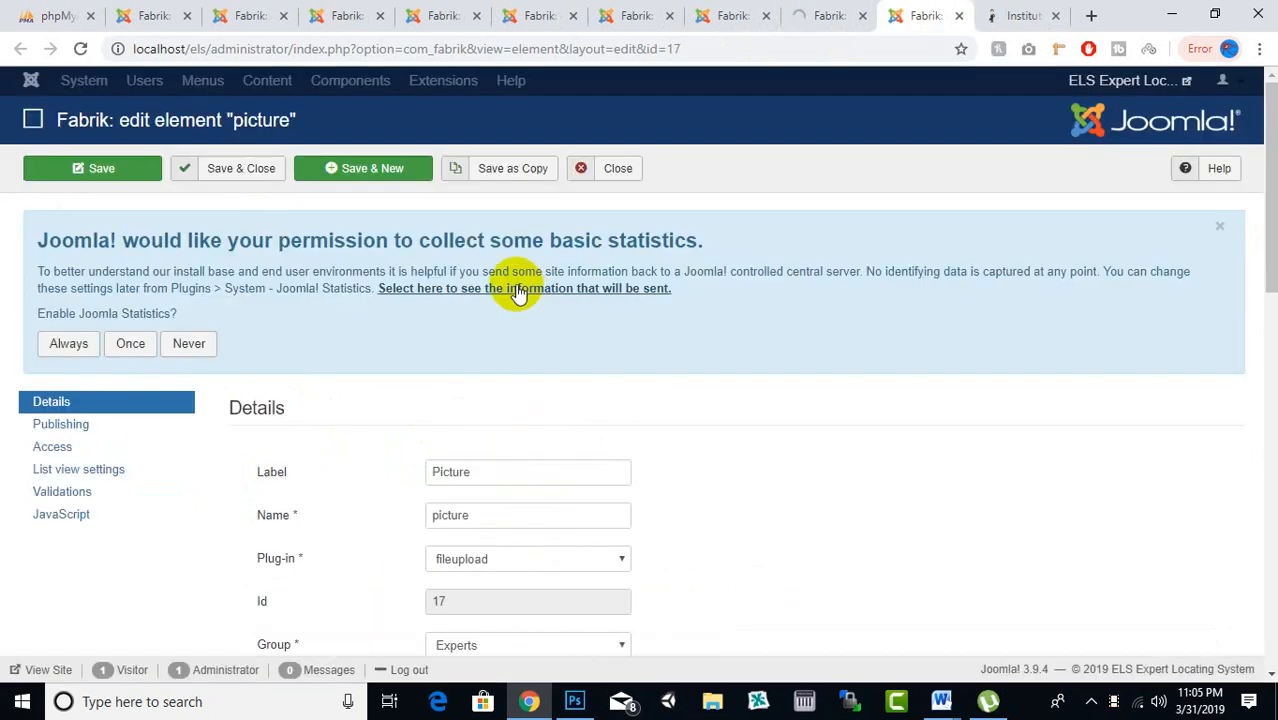
pyautogui.scroll(-3, 513, 290)
pyautogui.scroll(3, 510, 295)
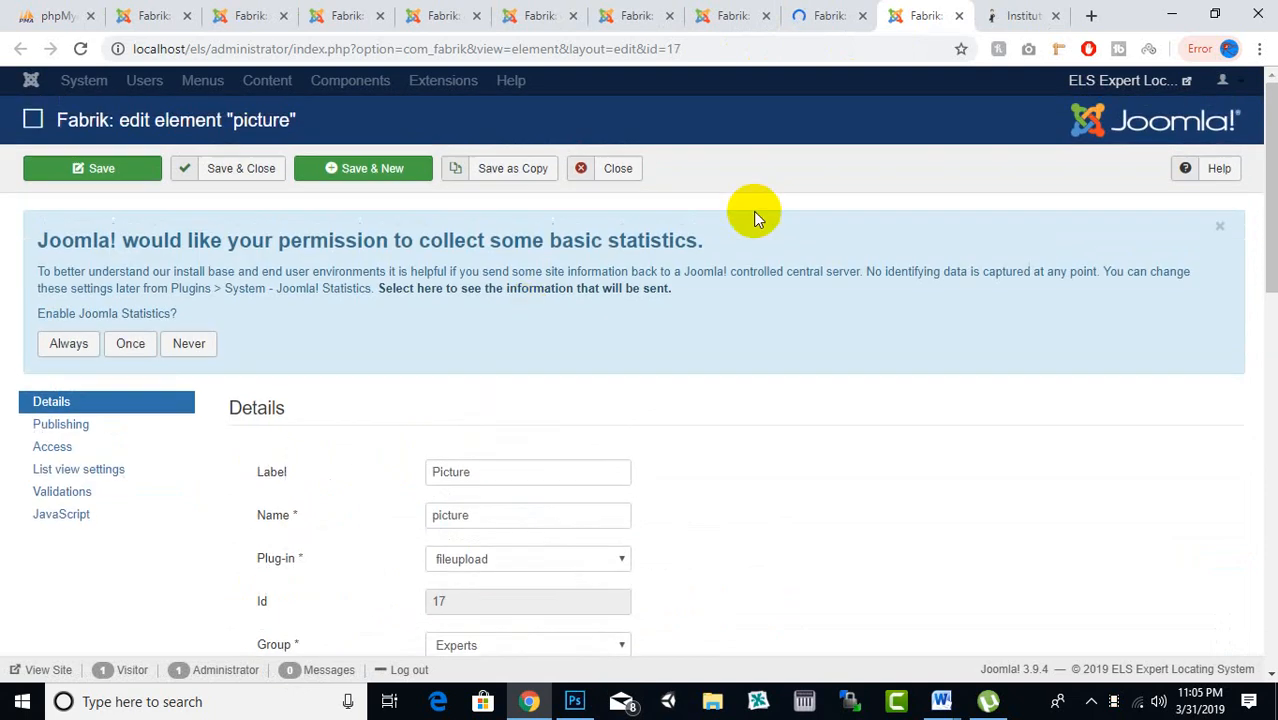
# Close the picture element editor
pyautogui.click(958, 16)
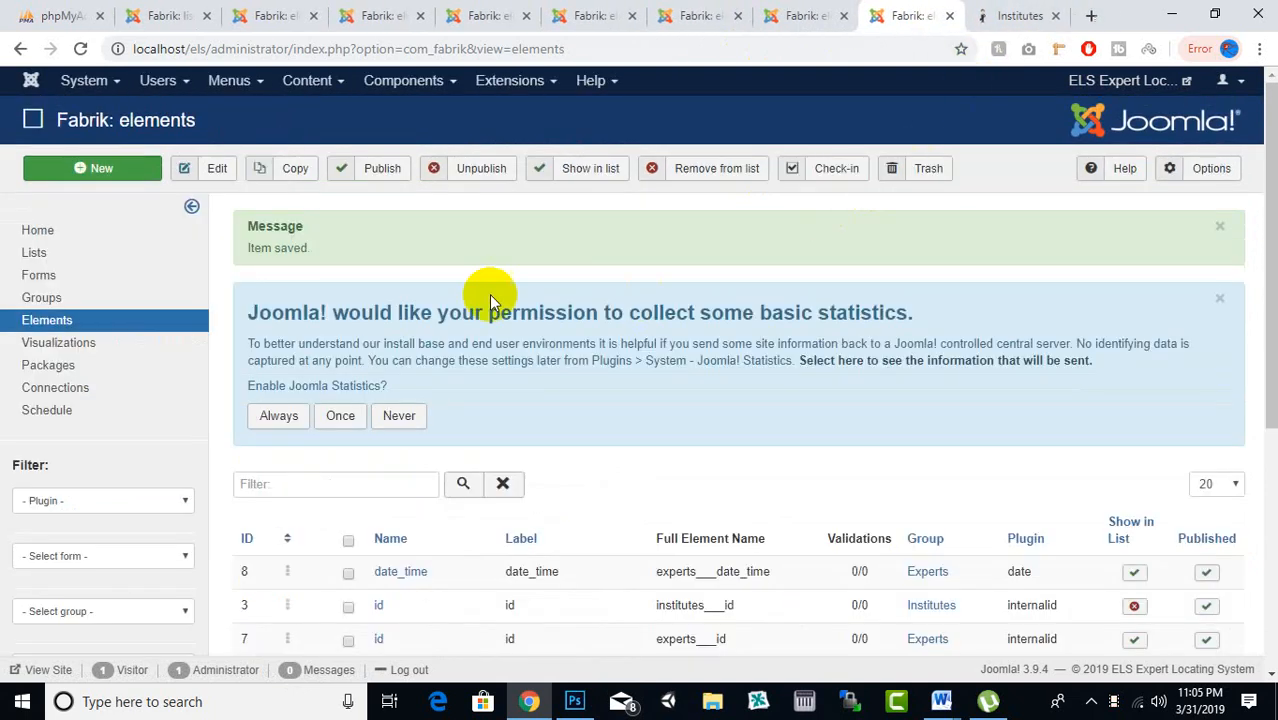
pyautogui.scroll(-4, 489, 294)
pyautogui.scroll(4, 489, 294)
# Reload the front-end Add Institute form, test its Institute Name field, then open a blank tab
pyautogui.click(1025, 15)
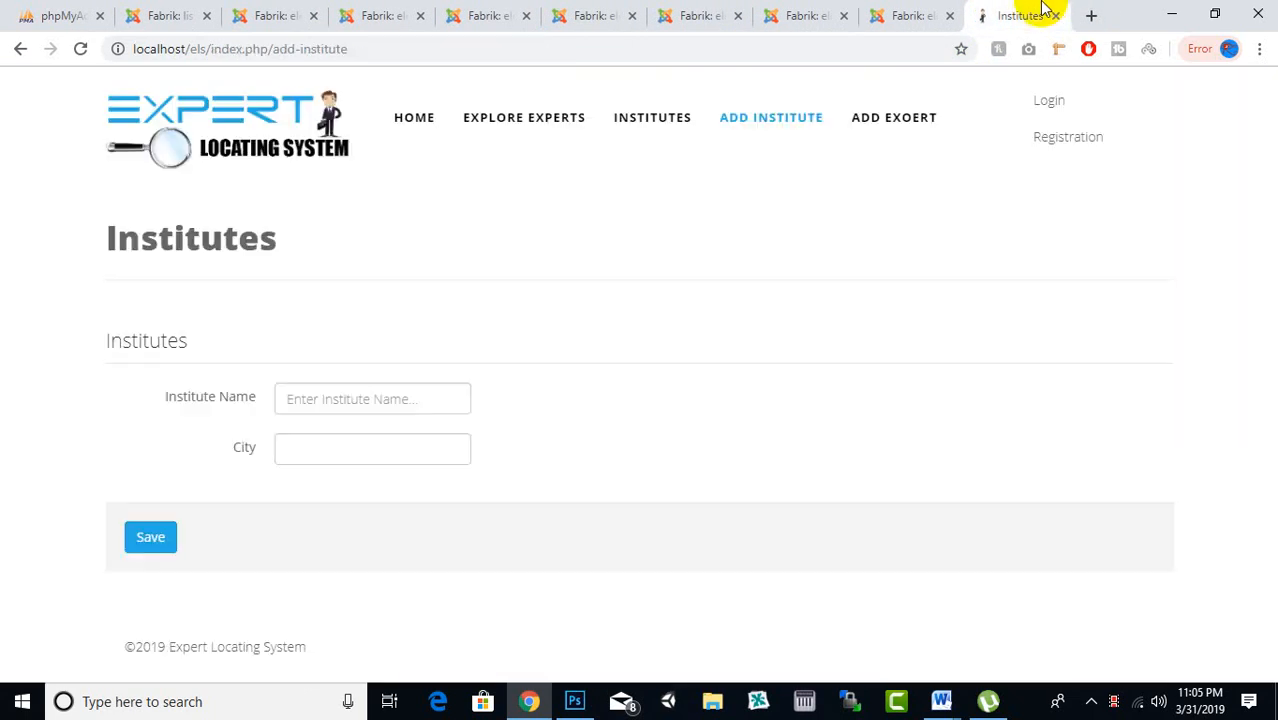
pyautogui.click(768, 122)
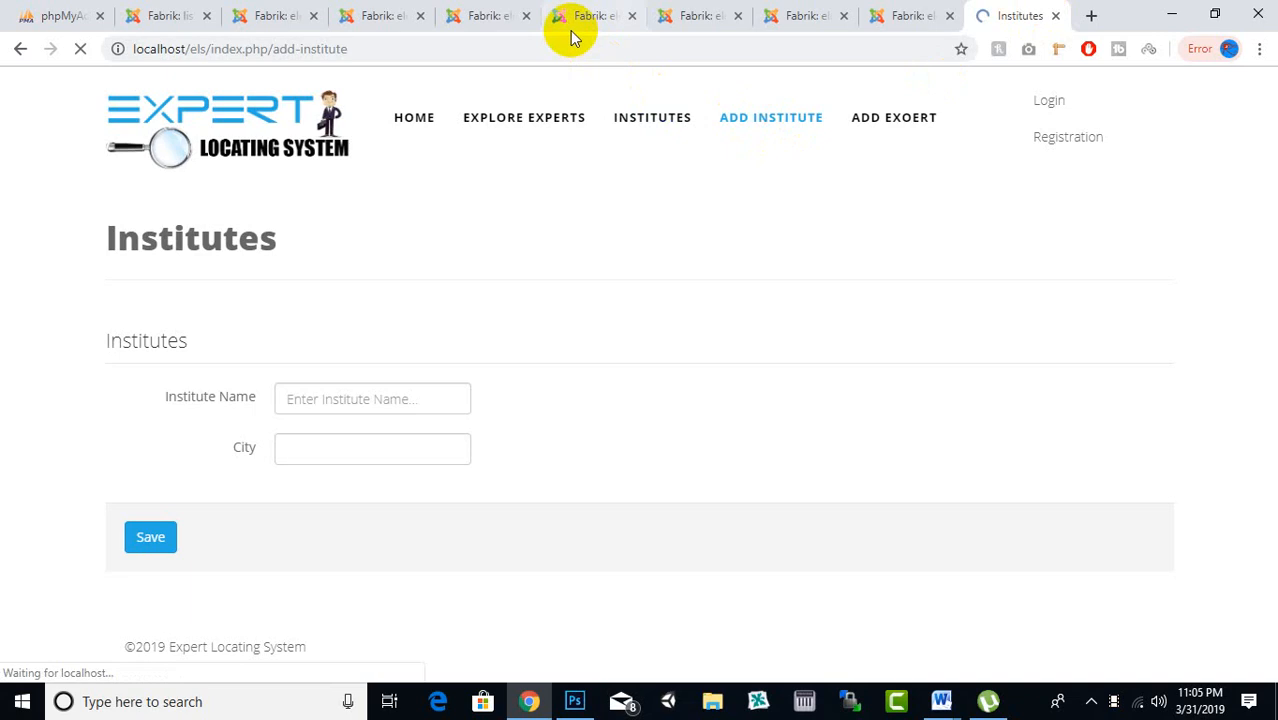
pyautogui.click(380, 400)
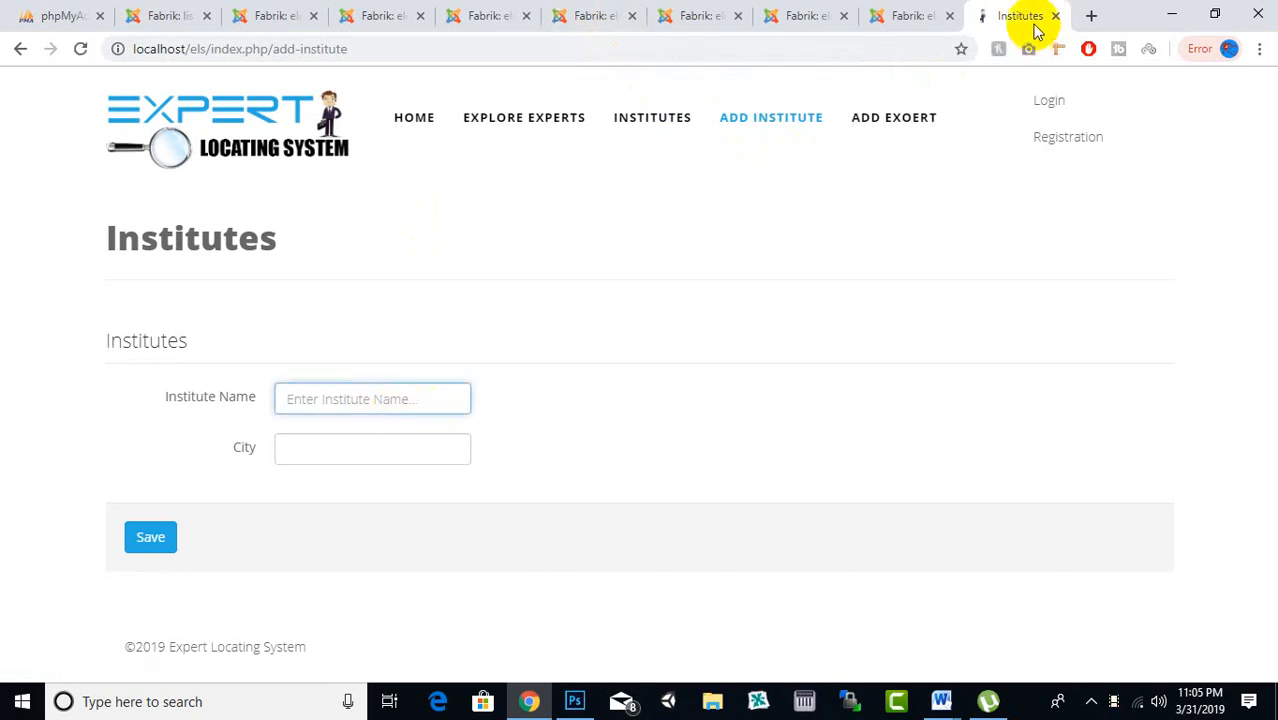
pyautogui.click(1089, 16)
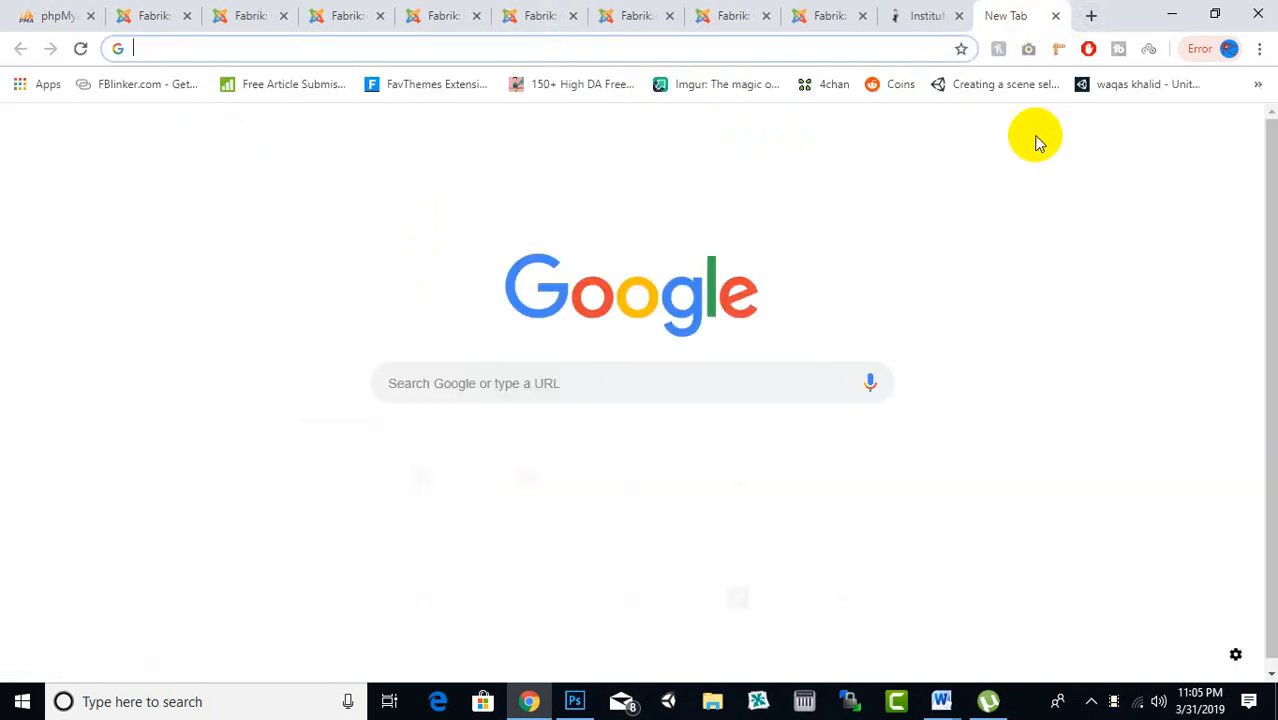
# Search Google for 'pakistani universties list' and look over the results
pyautogui.write('pakistani')
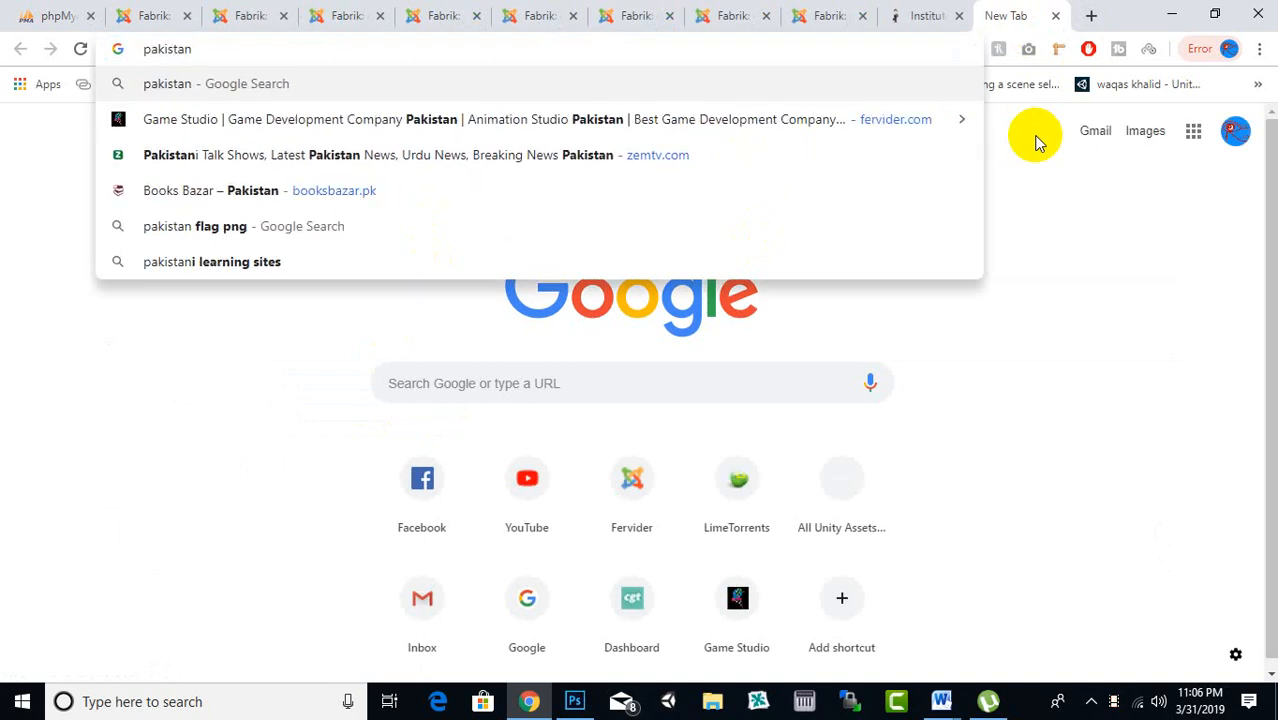
pyautogui.write('univ')
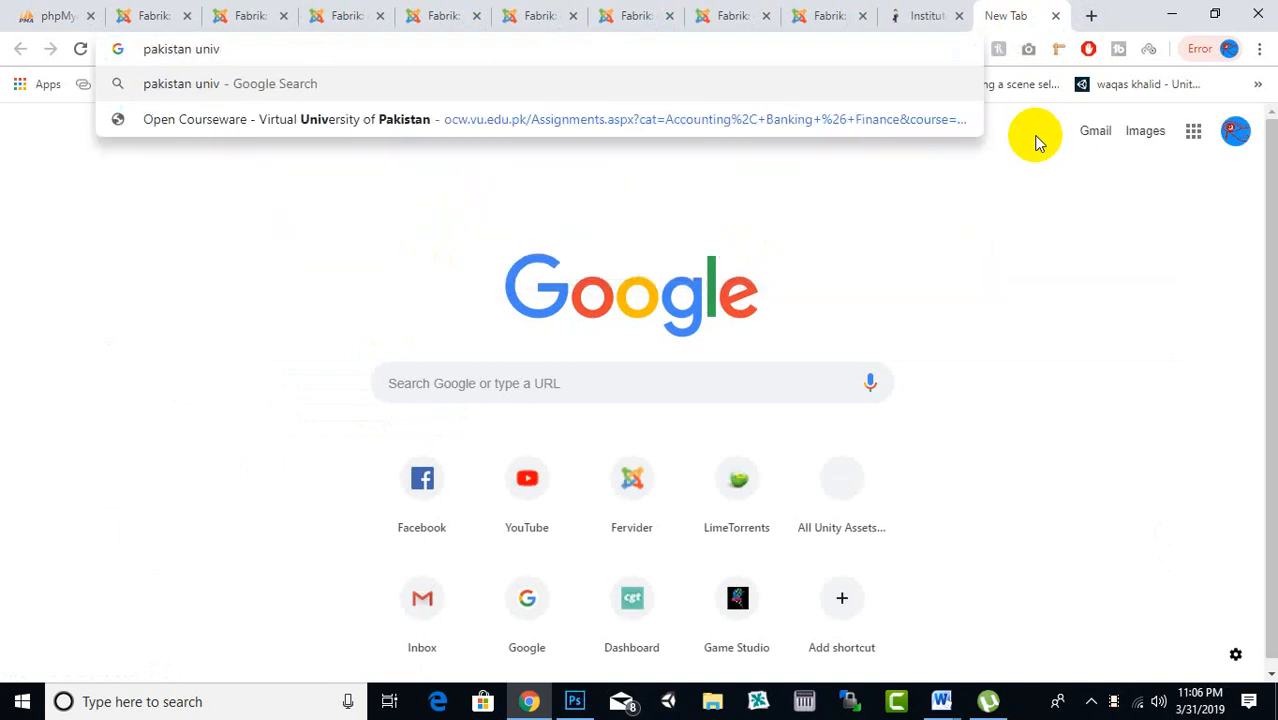
pyautogui.write('ersties li')
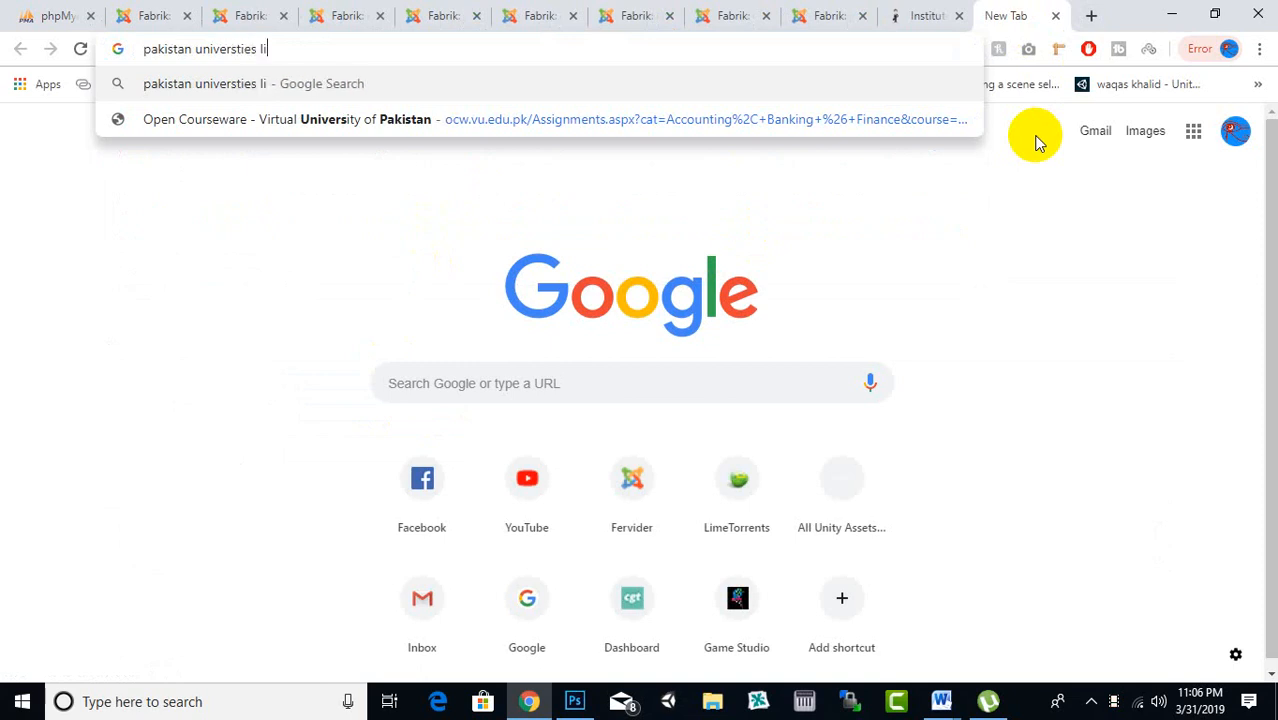
pyautogui.write('st')
pyautogui.press('Return')
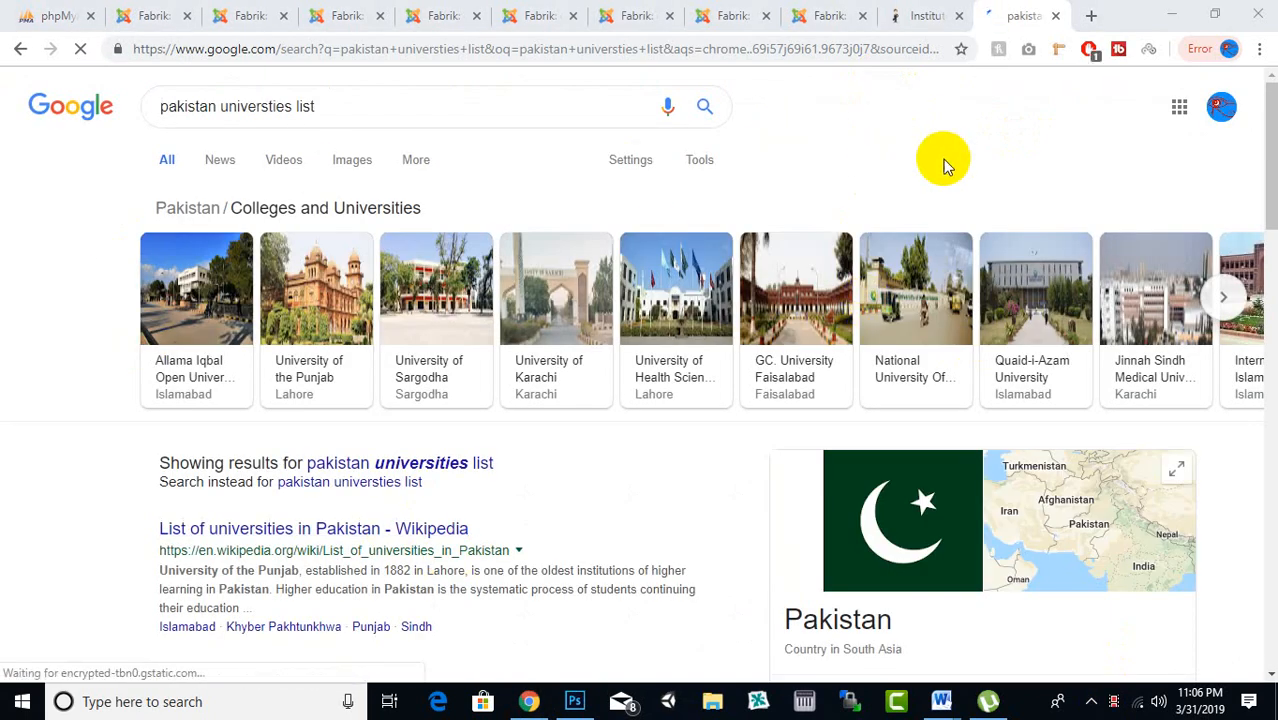
pyautogui.scroll(-1, 914, 140)
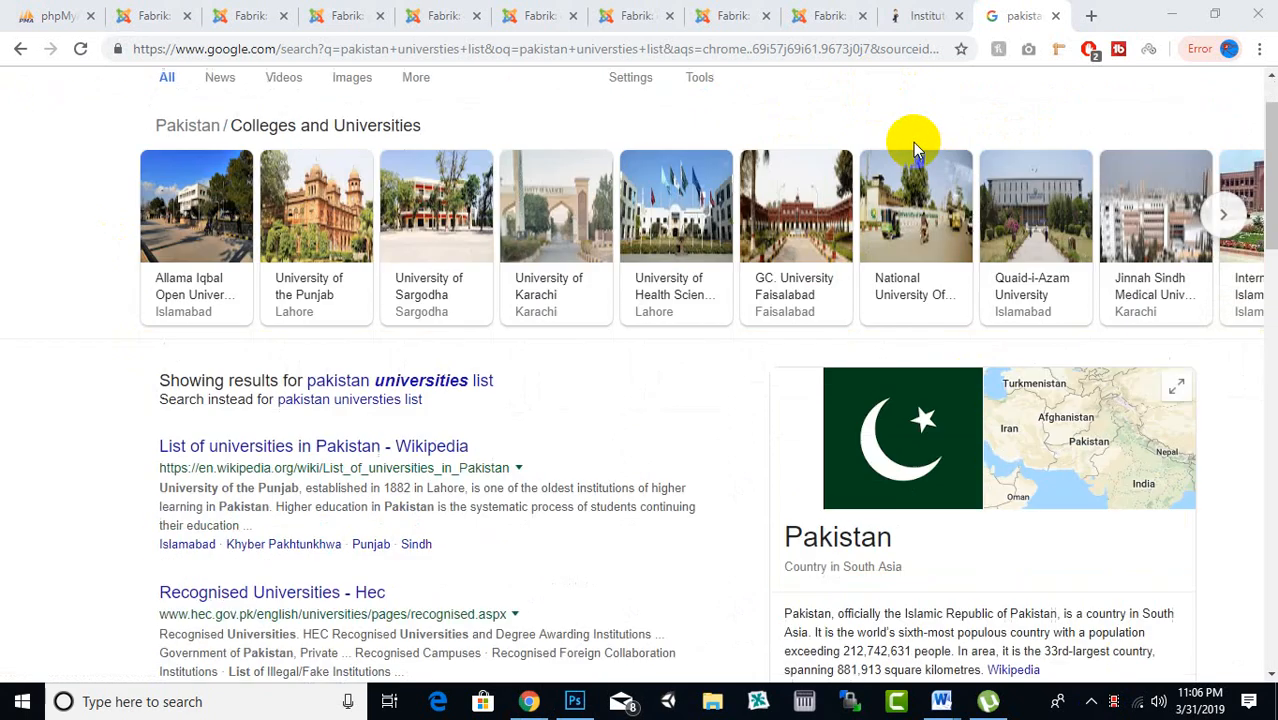
pyautogui.scroll(1, 914, 140)
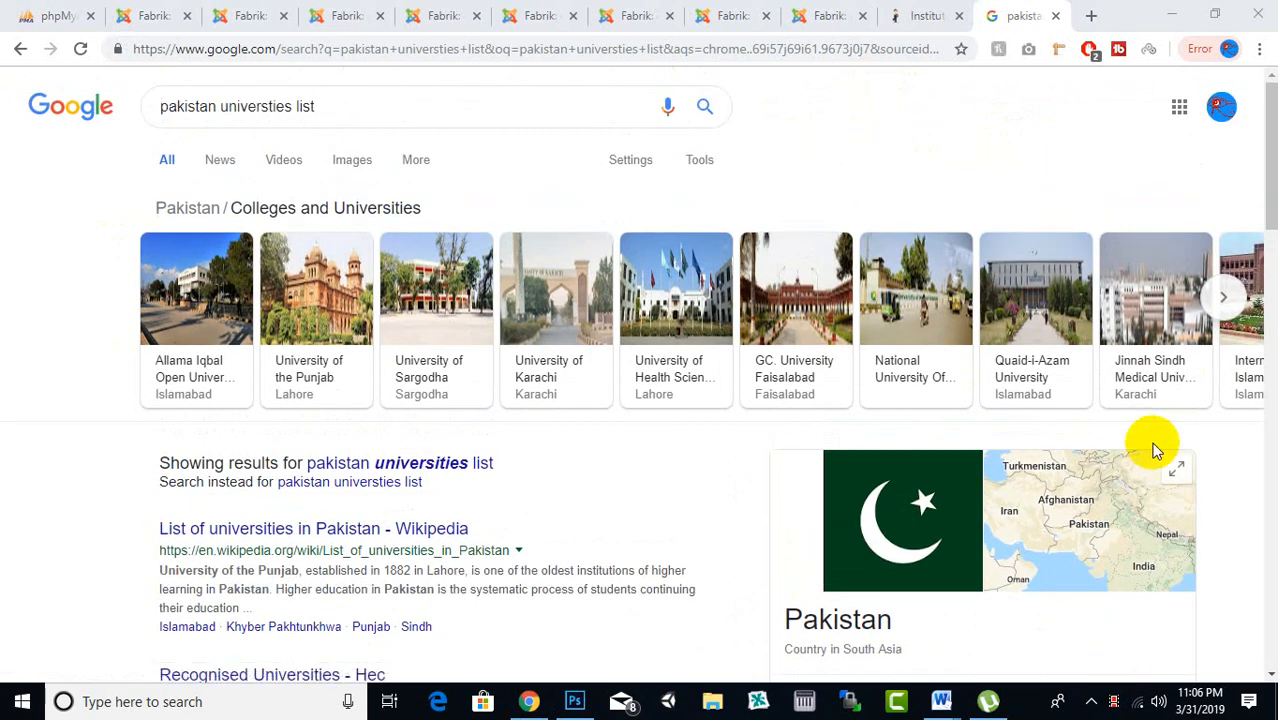